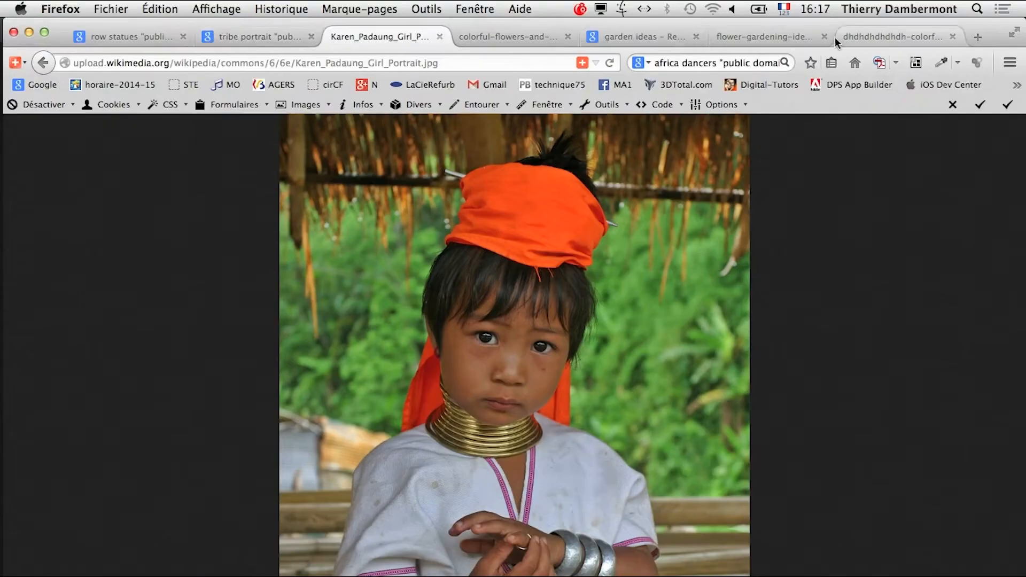
Step: Run a Google search for landscape "public domain" in a new browser tab and show the image results
{"action": "left_click", "coordinate": [107, 8]}
{"action": "left_click", "coordinate": [120, 33]}
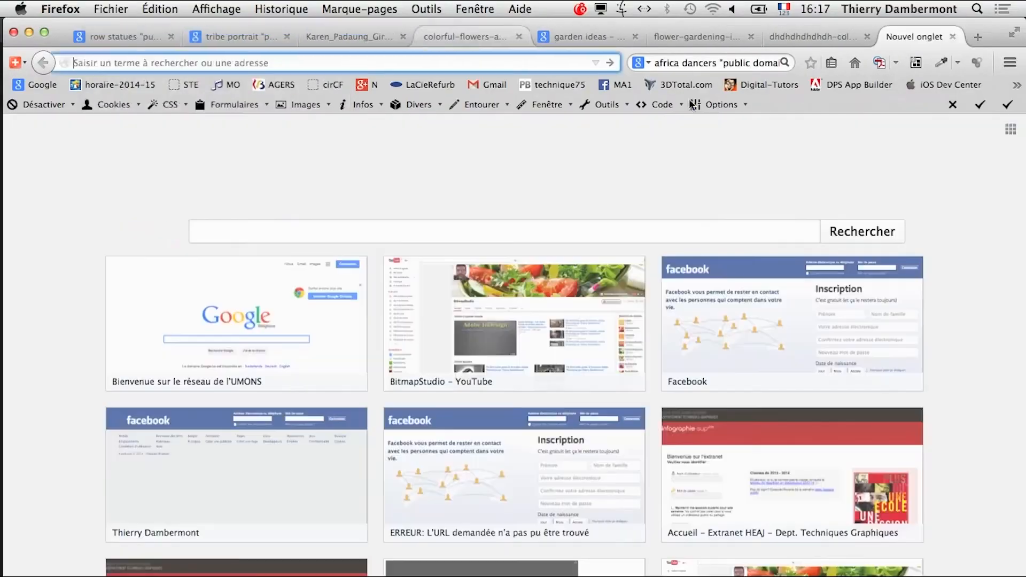
{"action": "left_click", "coordinate": [222, 233]}
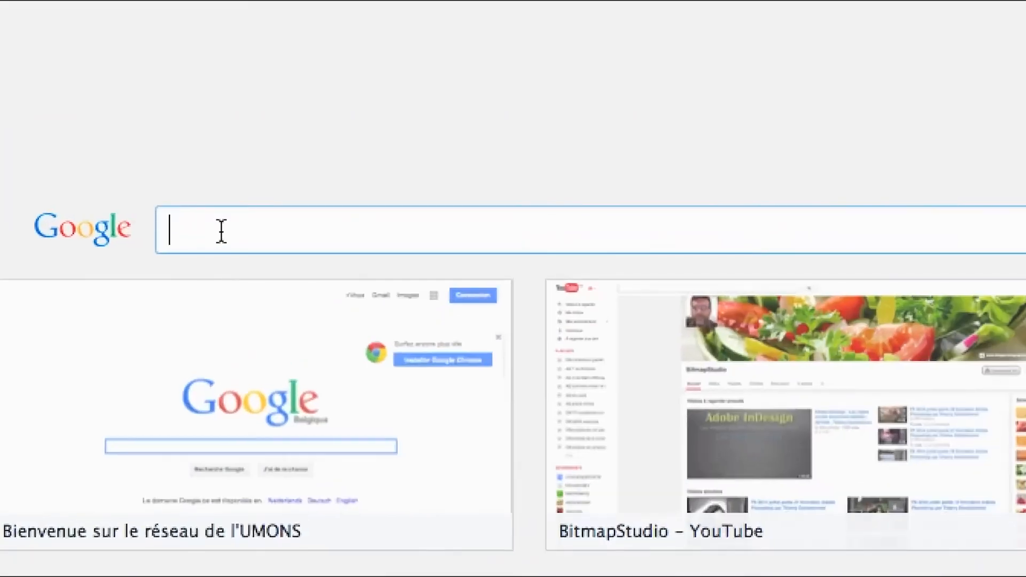
{"action": "type", "text": "landscape"}
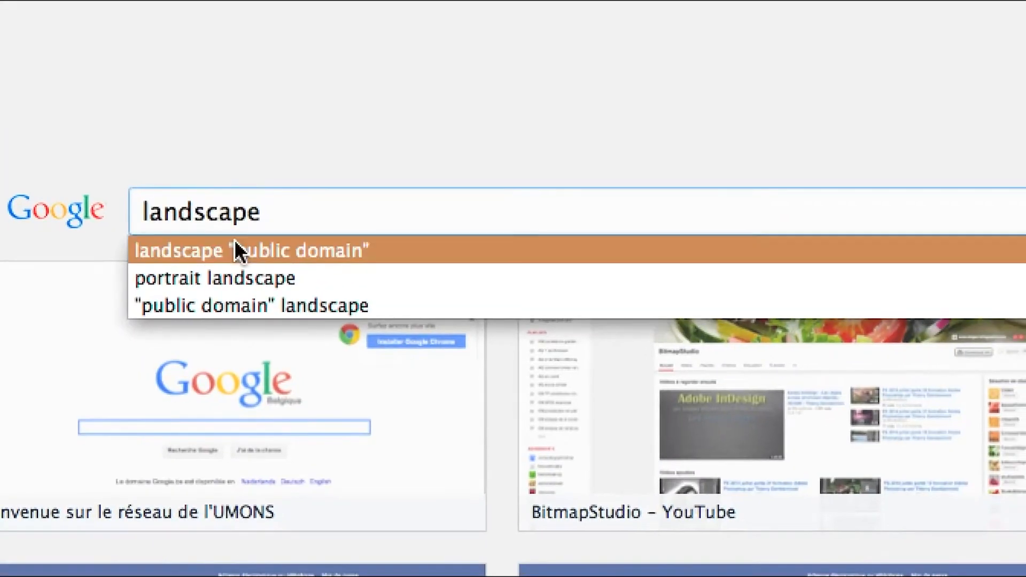
{"action": "left_click", "coordinate": [262, 267]}
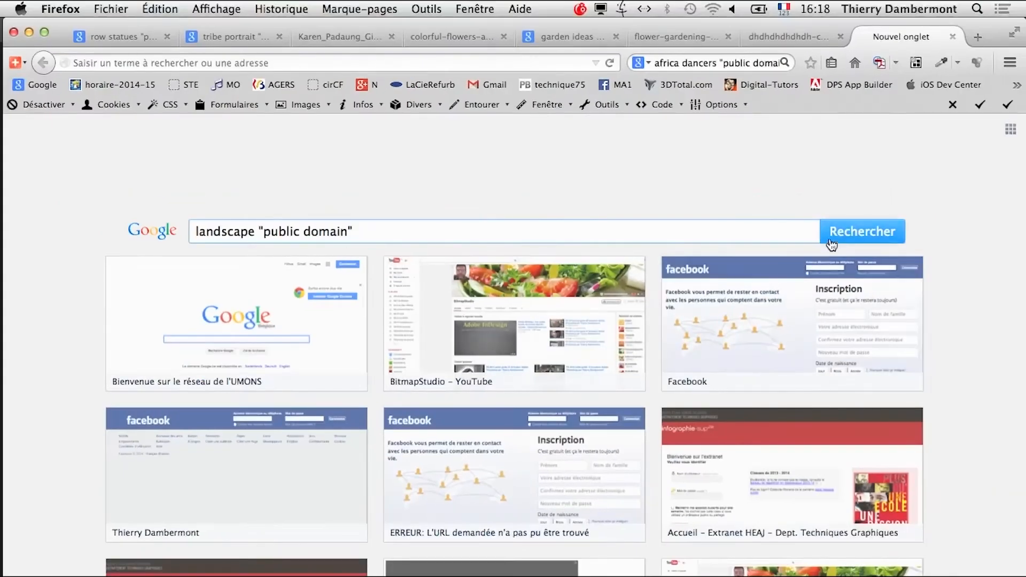
{"action": "left_click", "coordinate": [870, 238]}
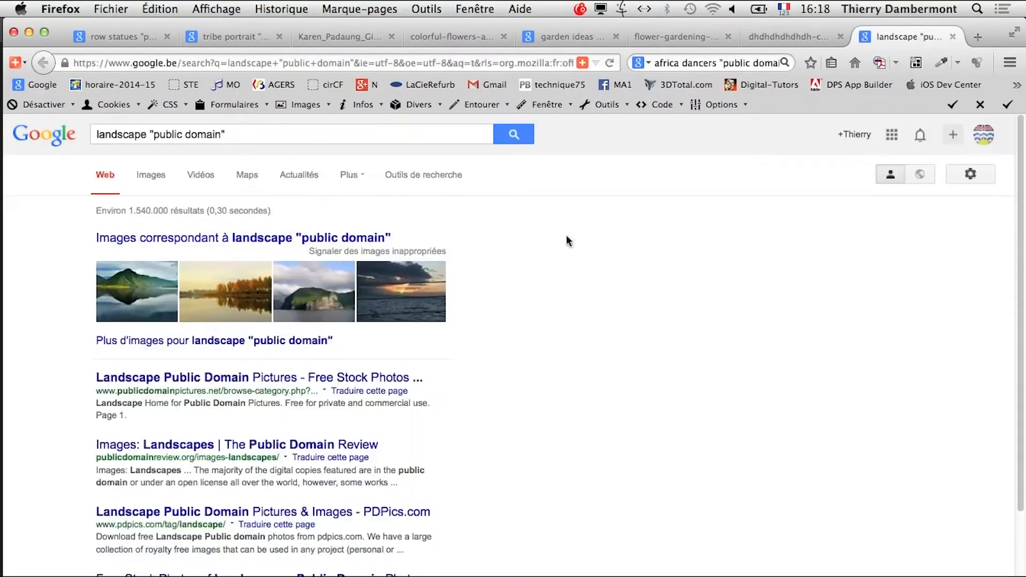
{"action": "left_click", "coordinate": [153, 178]}
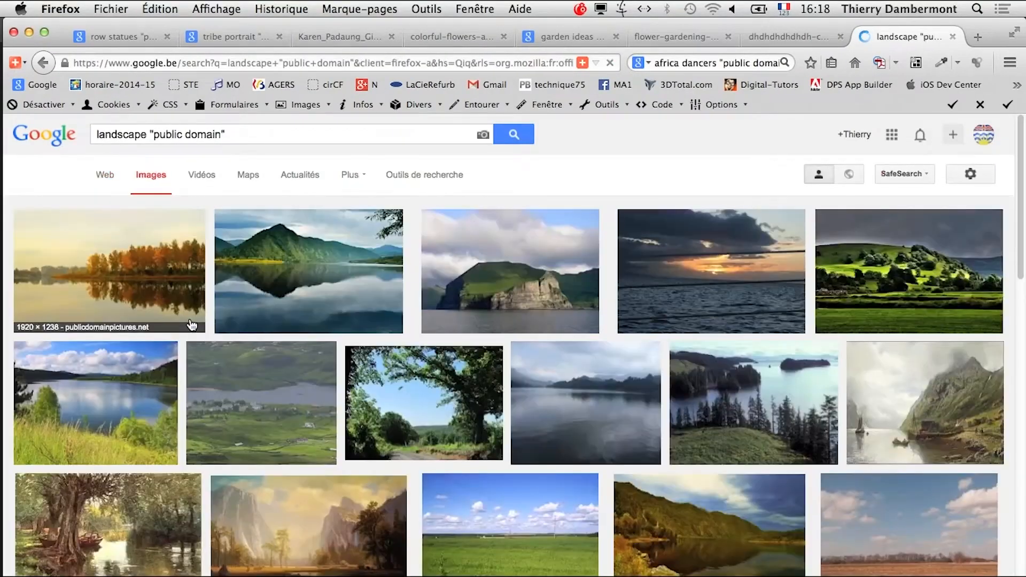
Step: Find the summer river landscape with mountains and trees among the image results and display its full image in a separate tab
{"action": "scroll", "coordinate": [420, 511], "scroll_direction": "down", "scroll_amount": 5}
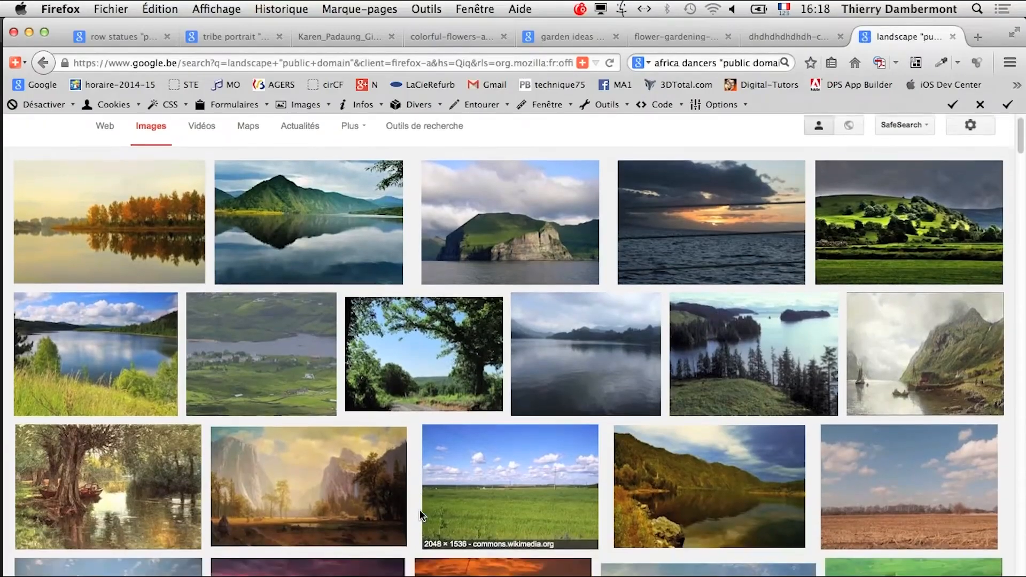
{"action": "scroll", "coordinate": [422, 521], "scroll_direction": "down", "scroll_amount": 8}
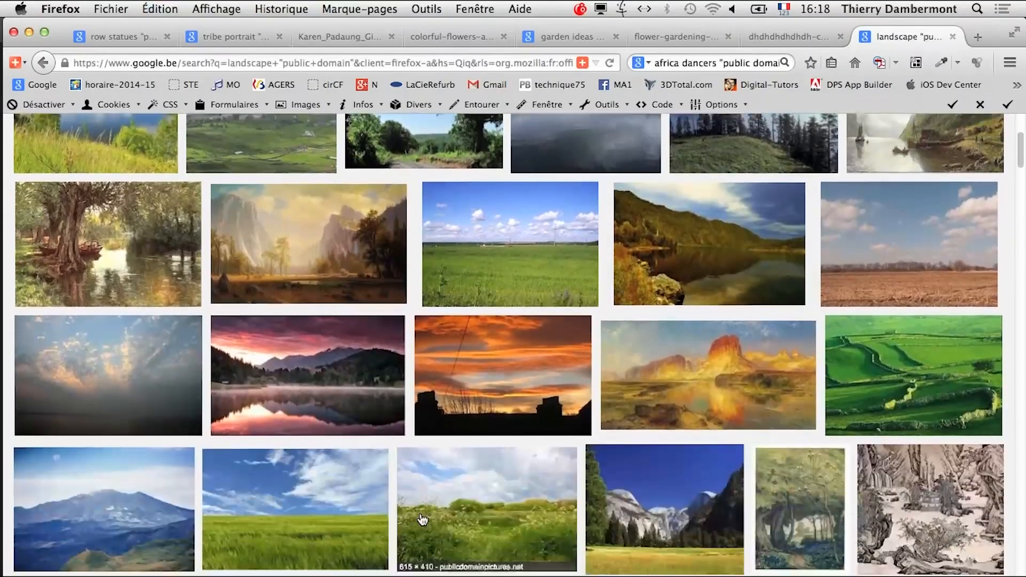
{"action": "scroll", "coordinate": [421, 518], "scroll_direction": "down", "scroll_amount": 3}
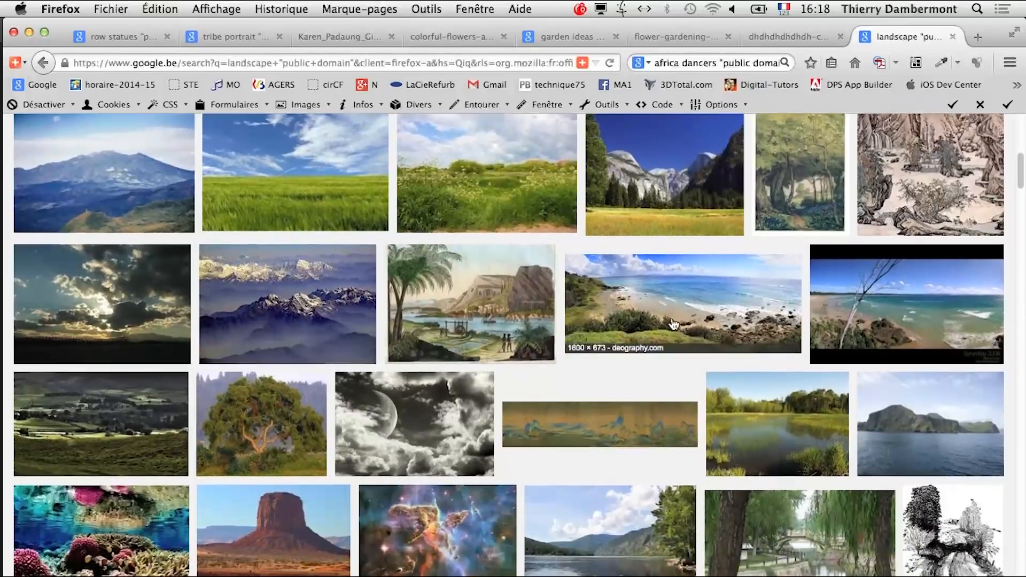
{"action": "scroll", "coordinate": [614, 372], "scroll_direction": "down", "scroll_amount": 3}
{"action": "scroll", "coordinate": [614, 380], "scroll_direction": "down", "scroll_amount": 1}
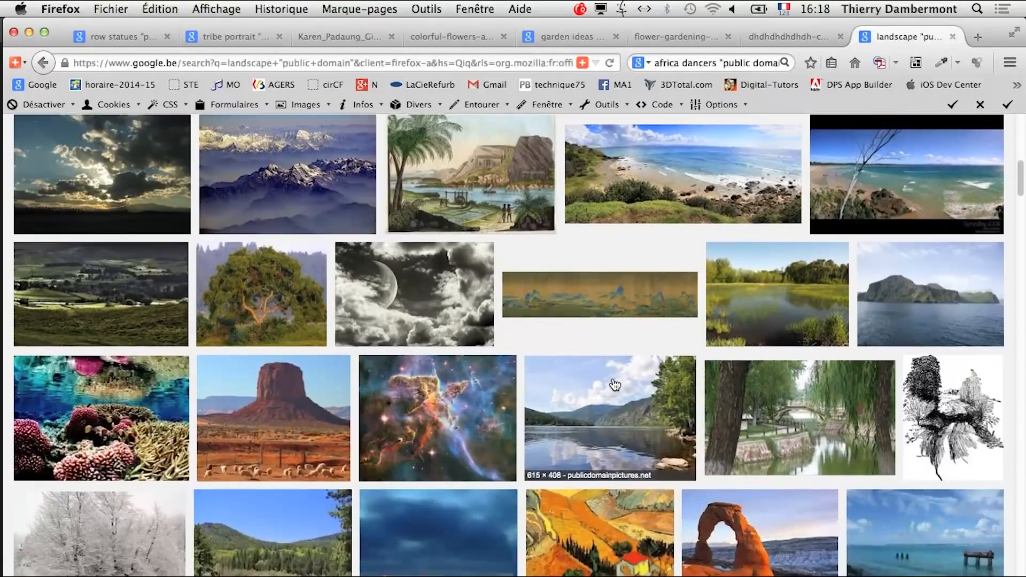
{"action": "right_click", "coordinate": [589, 400]}
{"action": "left_click", "coordinate": [612, 411]}
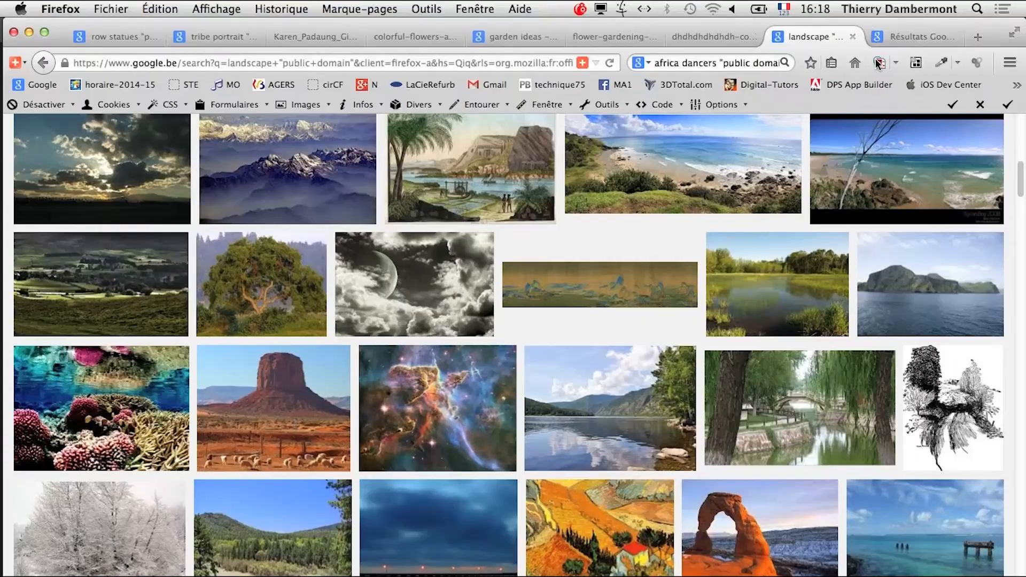
{"action": "left_click", "coordinate": [902, 37]}
{"action": "left_click", "coordinate": [811, 400]}
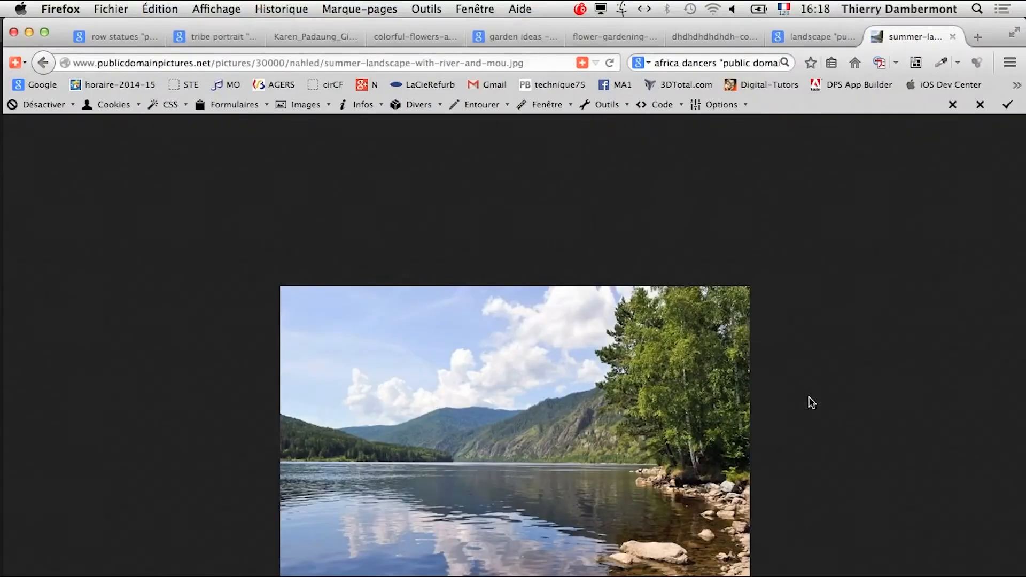
Step: Go back to the river landscape's result page and display the full image again
{"action": "left_click", "coordinate": [44, 64]}
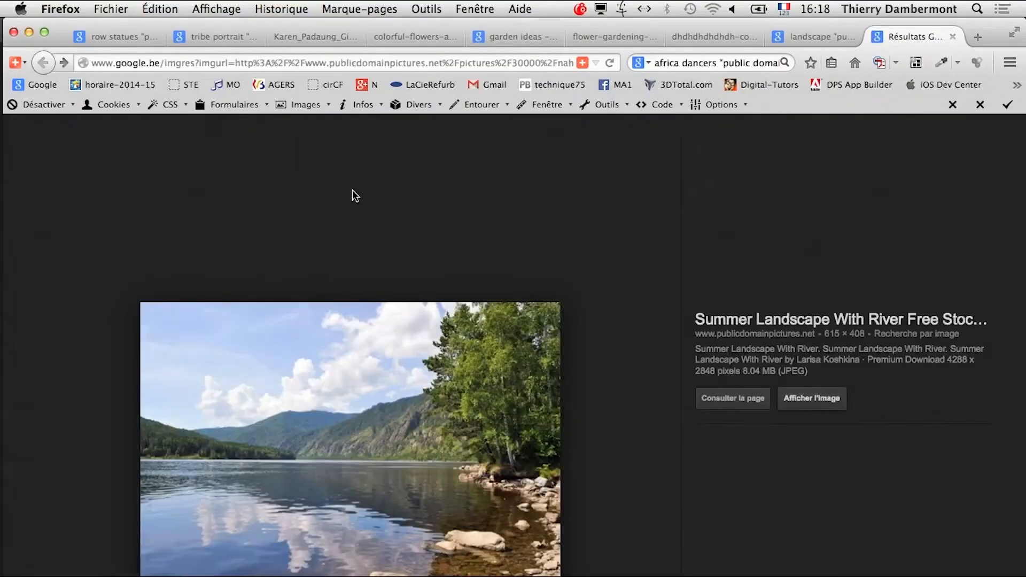
{"action": "left_click", "coordinate": [815, 37]}
{"action": "left_click", "coordinate": [899, 35]}
{"action": "left_click", "coordinate": [812, 402]}
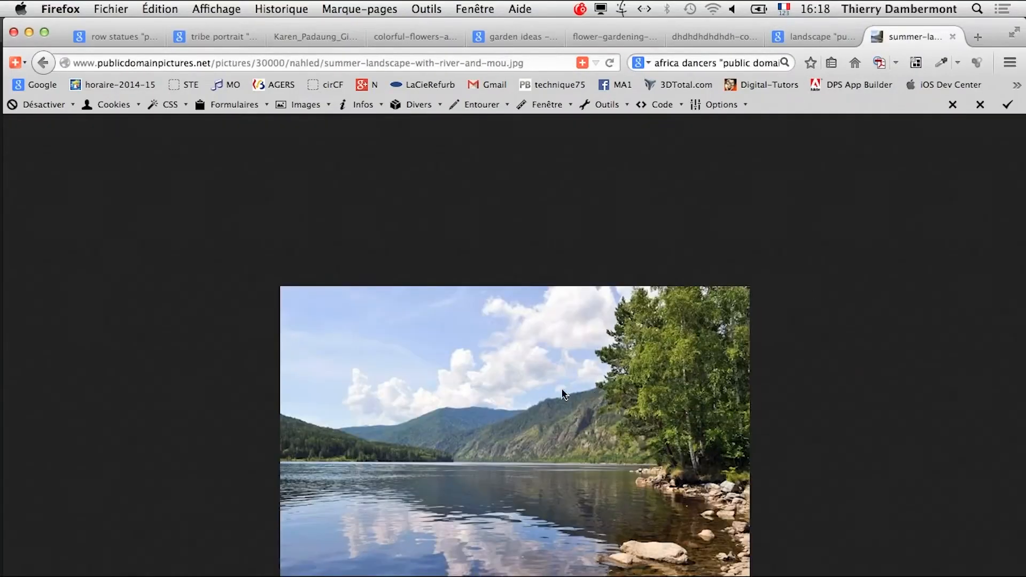
Step: Save the river landscape image into a new folder named "test infrarouge" inside PS-2014-09-02, keeping the proposed file name
{"action": "right_click", "coordinate": [543, 386]}
{"action": "left_click", "coordinate": [617, 432]}
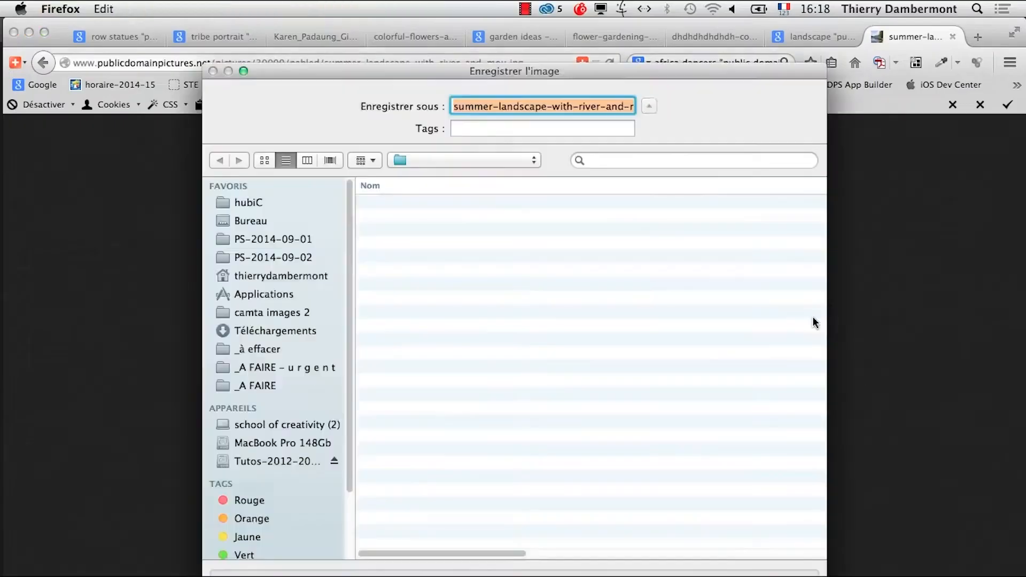
{"action": "left_click", "coordinate": [270, 257]}
{"action": "key", "text": "super+shift+n"}
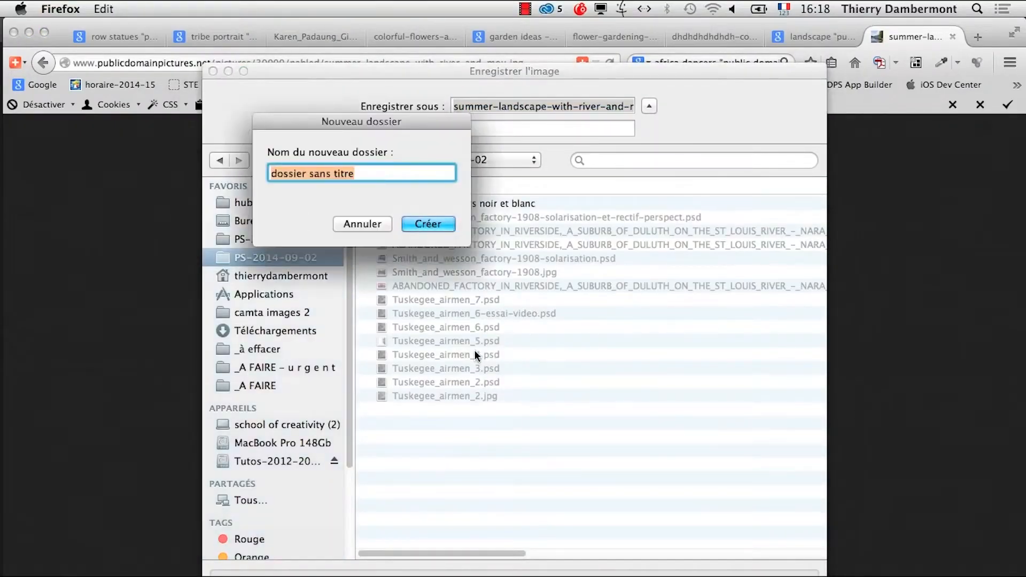
{"action": "type", "text": "test infra"}
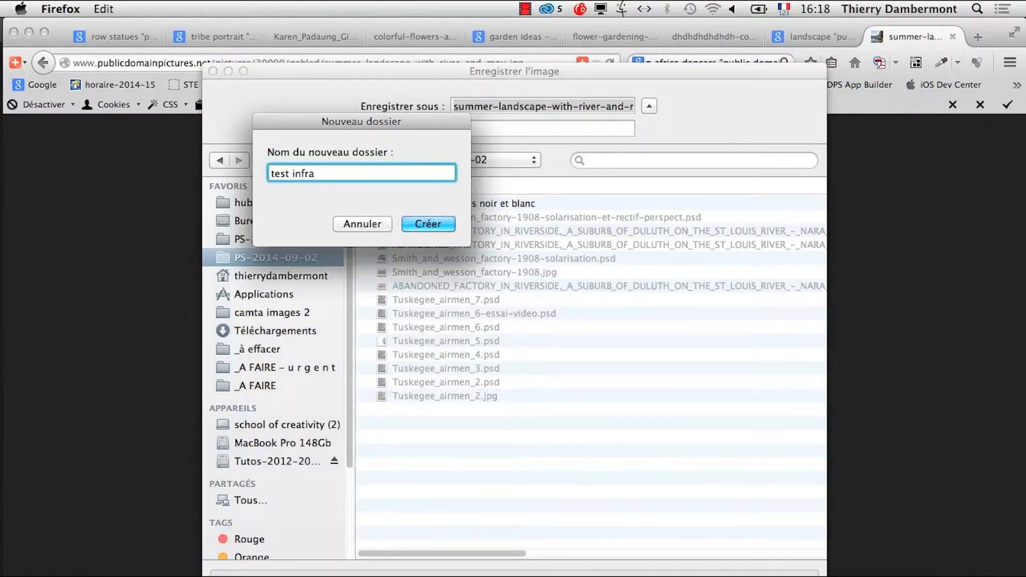
{"action": "type", "text": "rouge"}
{"action": "key", "text": "Return"}
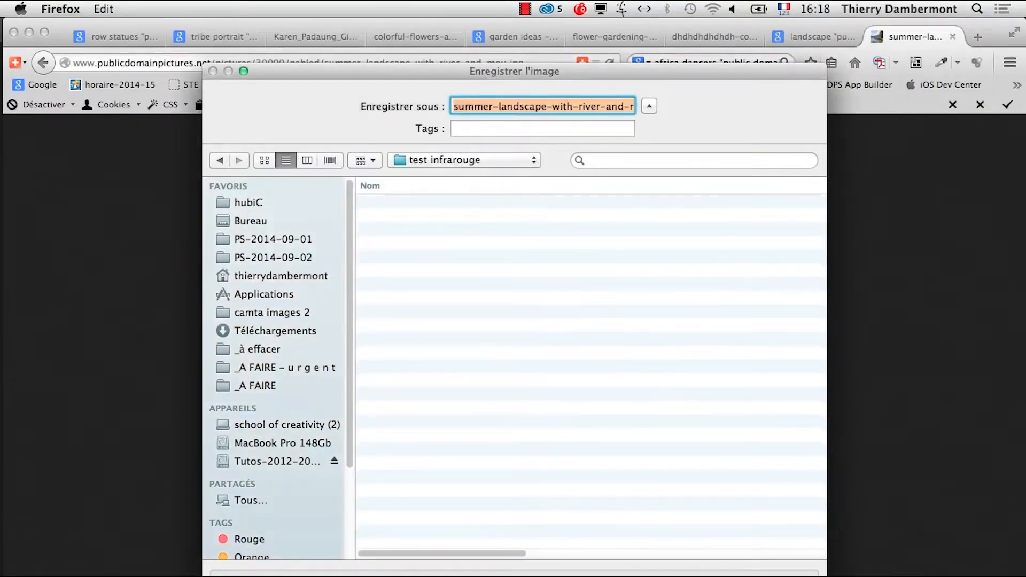
{"action": "key", "text": "Return"}
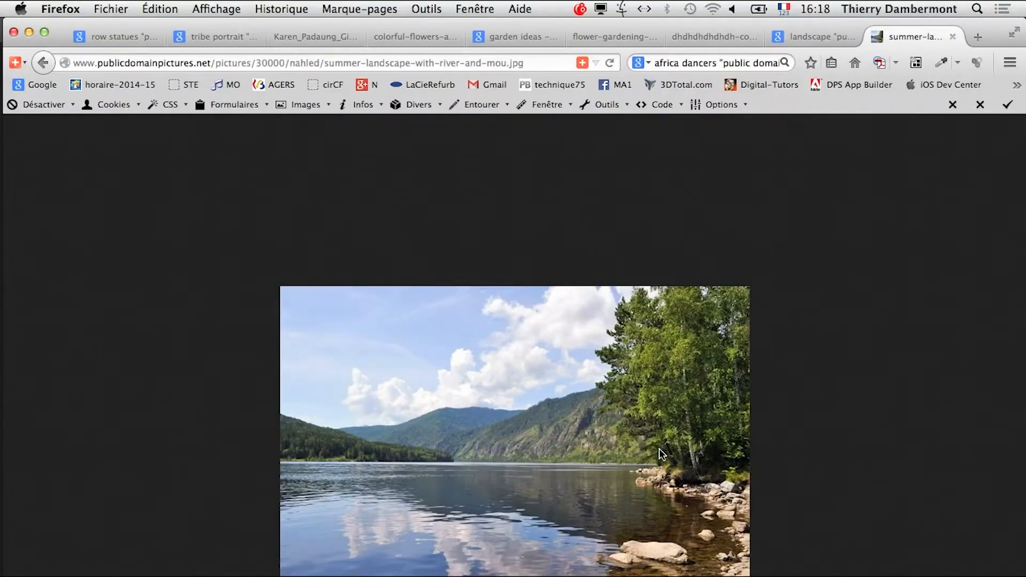
Step: Switch to Photoshop and open summer-landscape-with-river-and-mou.jpg from the test infrarouge folder in PS-2014-09-02
{"action": "key", "text": "super+Tab"}
{"action": "key", "text": "super+Tab"}
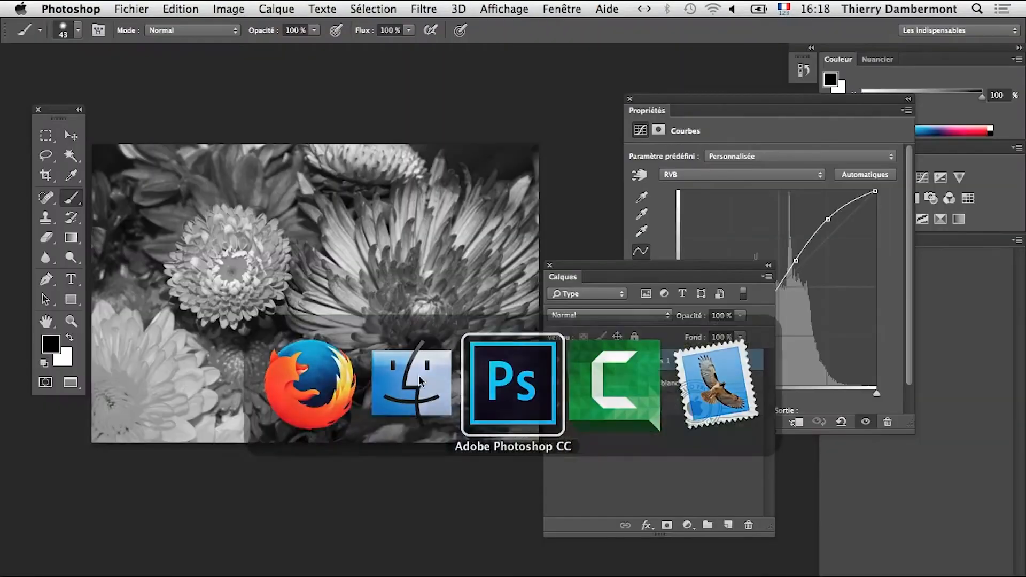
{"action": "left_click", "coordinate": [131, 8]}
{"action": "left_click", "coordinate": [136, 42]}
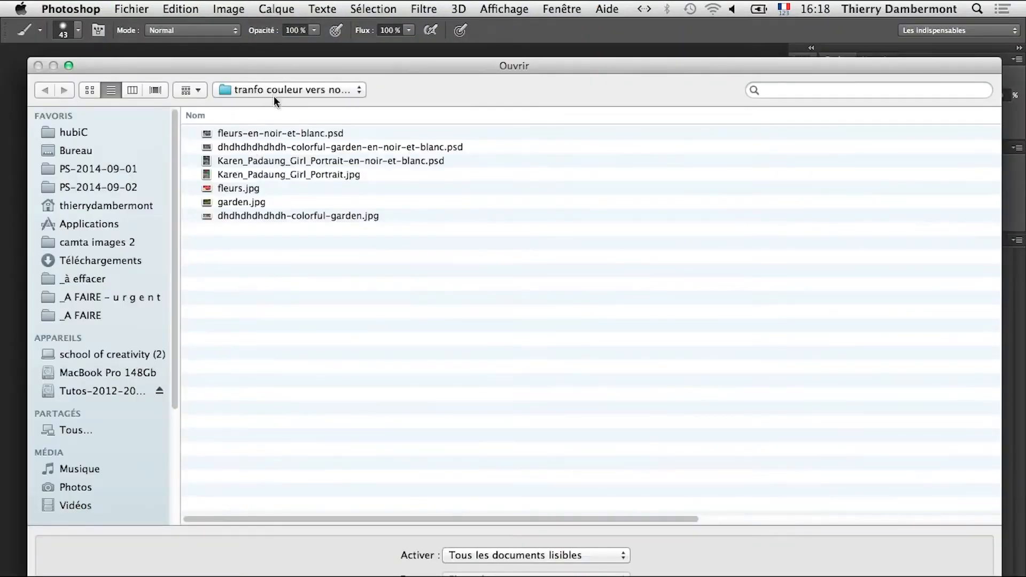
{"action": "left_click", "coordinate": [274, 91]}
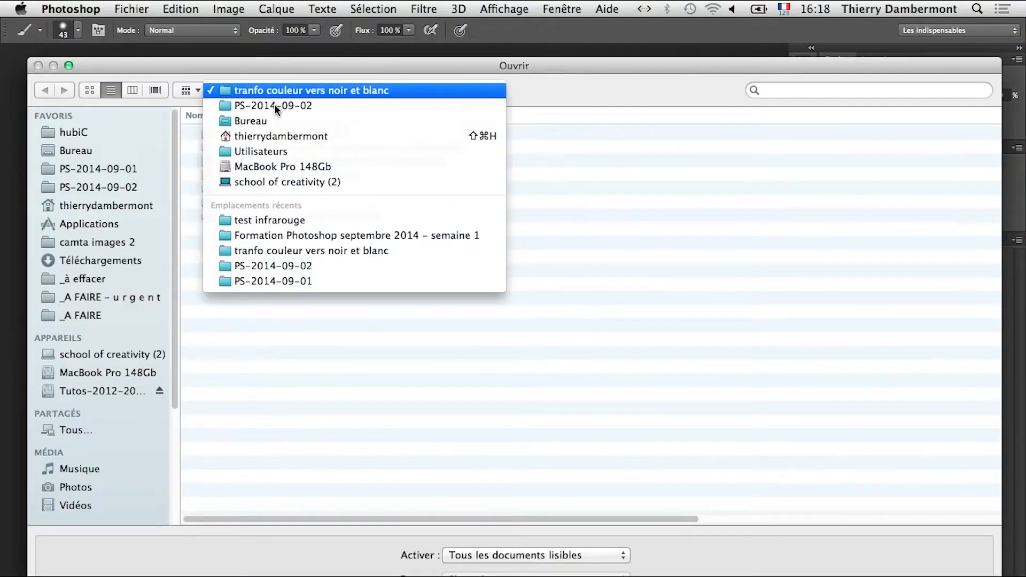
{"action": "left_click", "coordinate": [275, 107]}
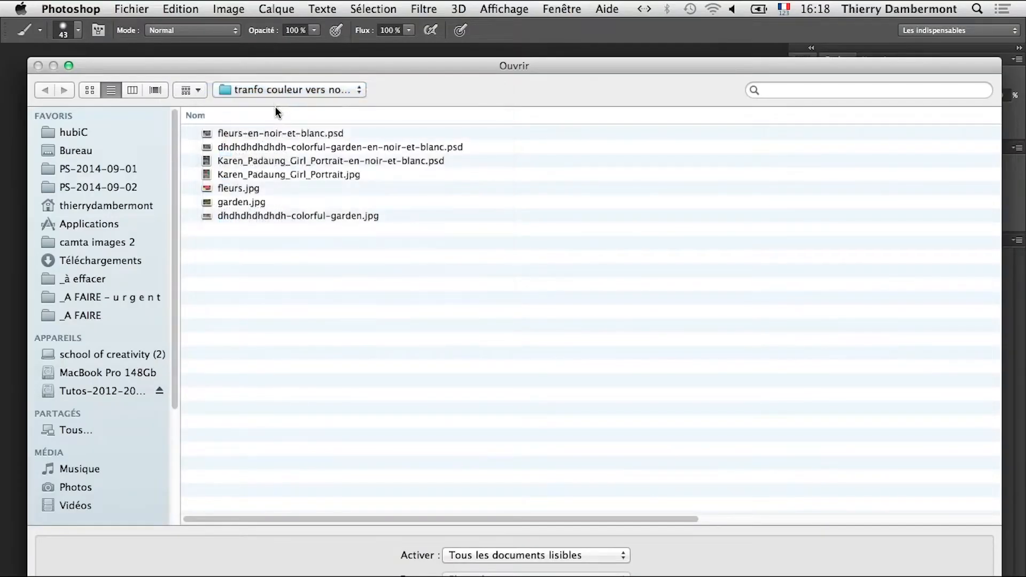
{"action": "left_click", "coordinate": [258, 89]}
{"action": "left_click", "coordinate": [261, 106]}
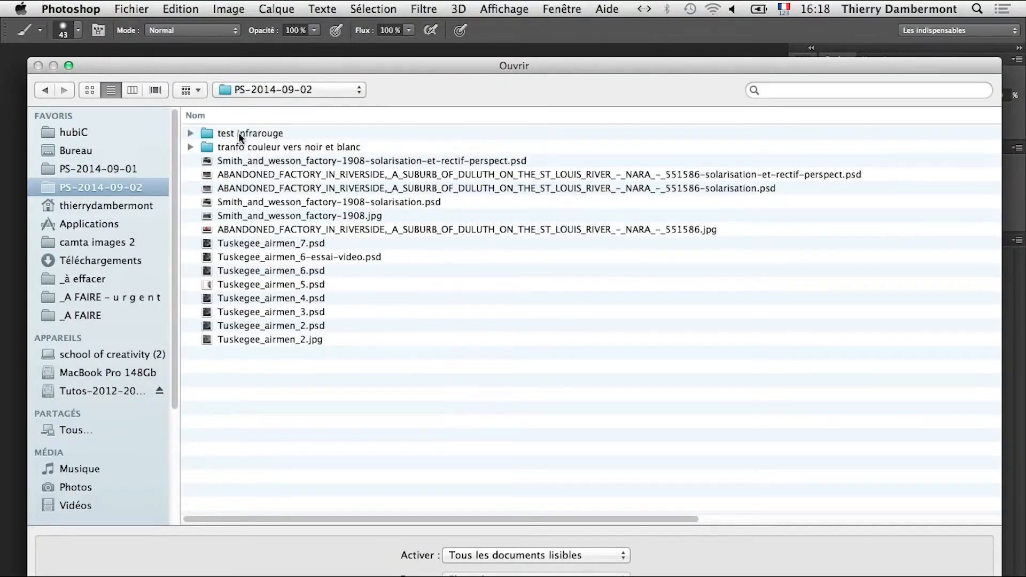
{"action": "double_click", "coordinate": [239, 132]}
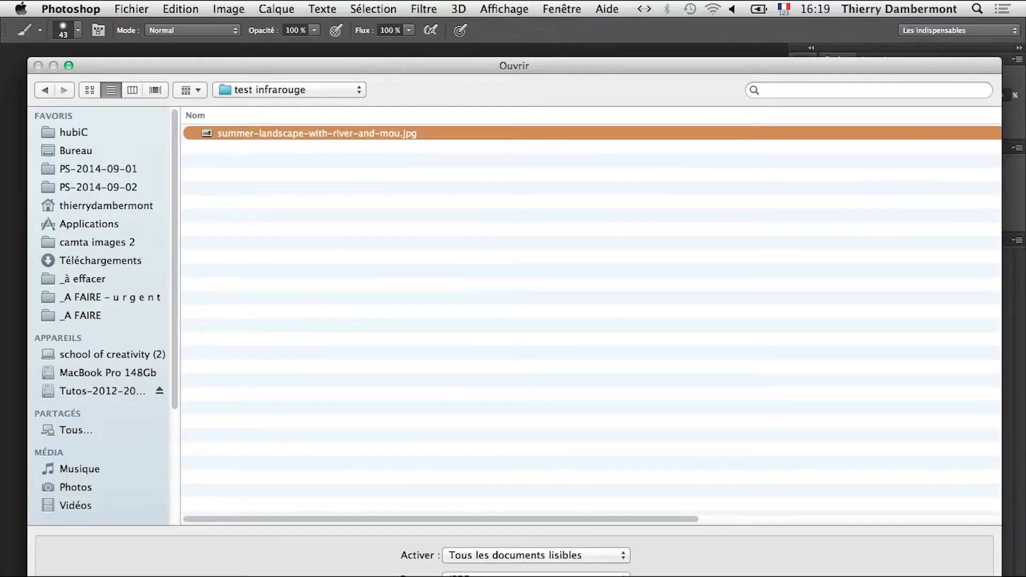
{"action": "key", "text": "Return"}
Step: Reset the Les indispensables workspace and center the whole landscape image in the free canvas area
{"action": "left_click", "coordinate": [427, 418], "text": "super"}
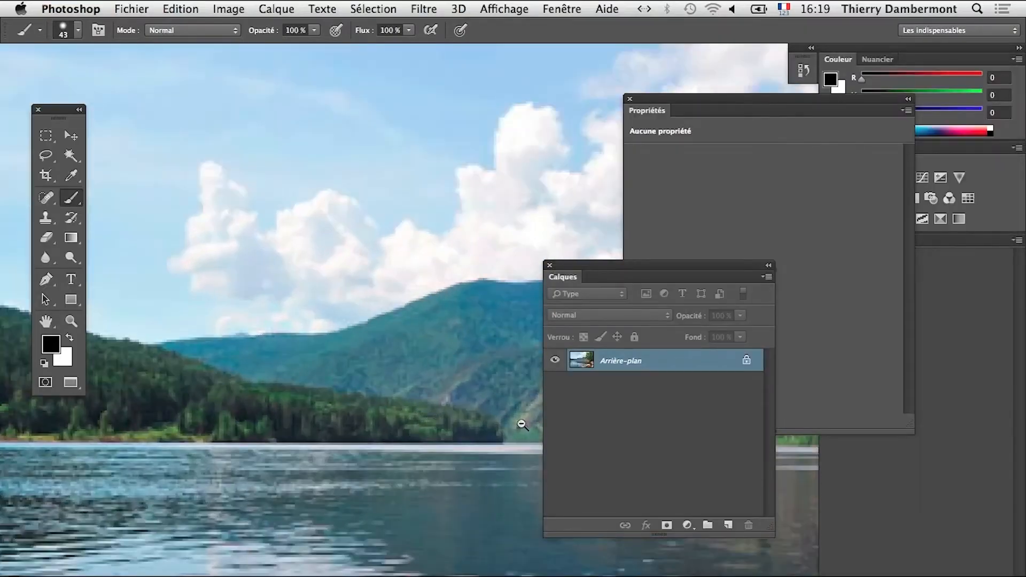
{"action": "left_click", "coordinate": [484, 436], "text": "alt"}
{"action": "left_click", "coordinate": [959, 30]}
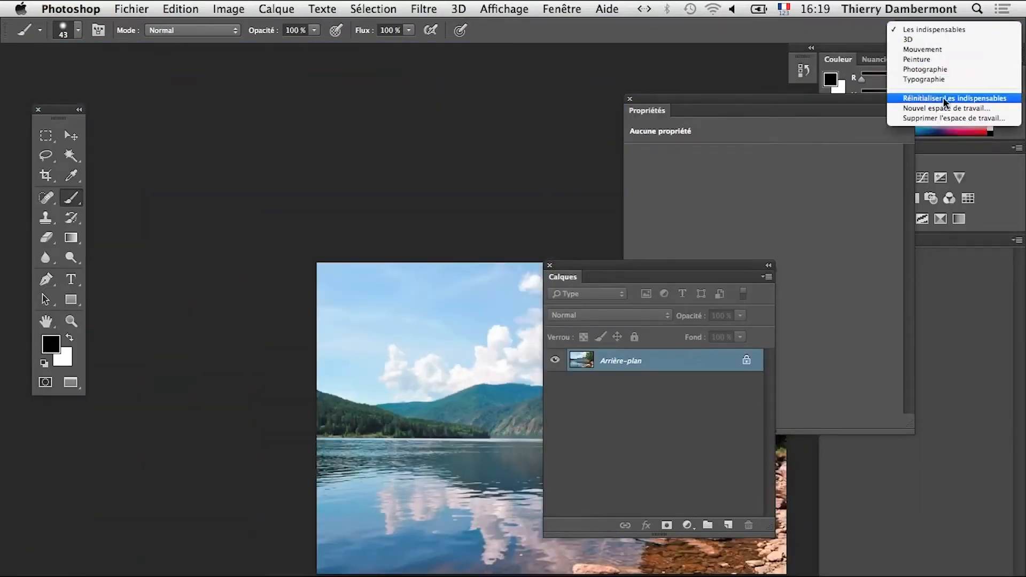
{"action": "left_click", "coordinate": [961, 98]}
{"action": "left_click_drag", "start_coordinate": [527, 403], "coordinate": [389, 323]}
{"action": "left_click", "coordinate": [405, 357], "text": "super"}
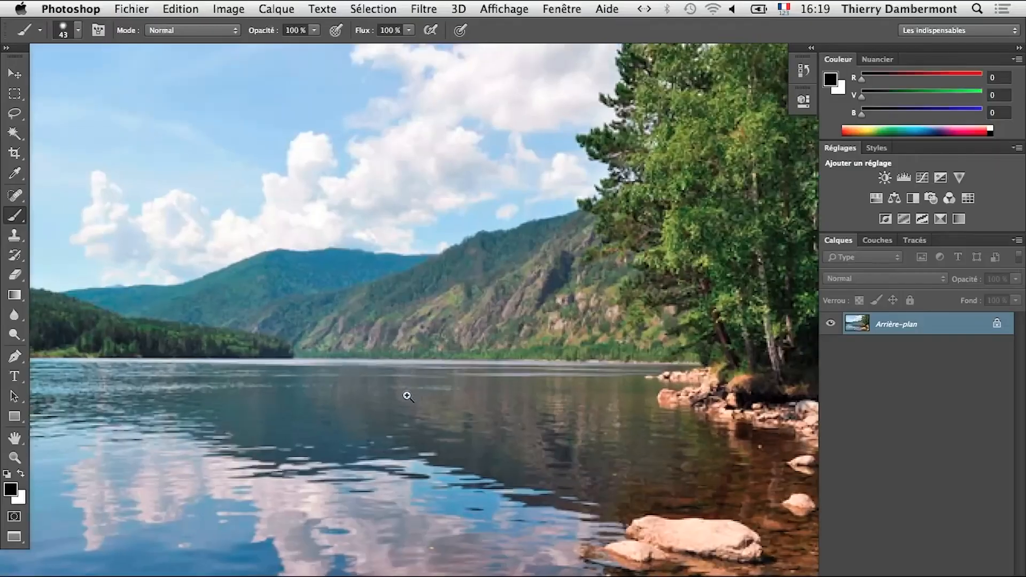
{"action": "left_click", "coordinate": [476, 396], "text": "alt"}
{"action": "left_click_drag", "start_coordinate": [526, 422], "coordinate": [511, 414]}
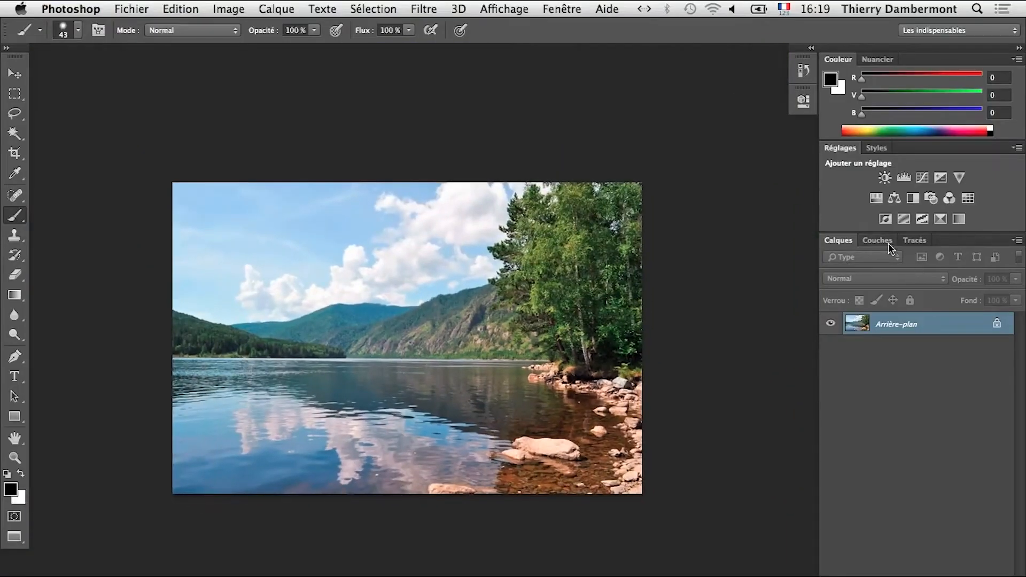
Step: Hide and restore the Rouge, Vert and Bleu channels in turn to examine what each contributes to the image
{"action": "left_click", "coordinate": [887, 242]}
{"action": "left_click", "coordinate": [826, 315]}
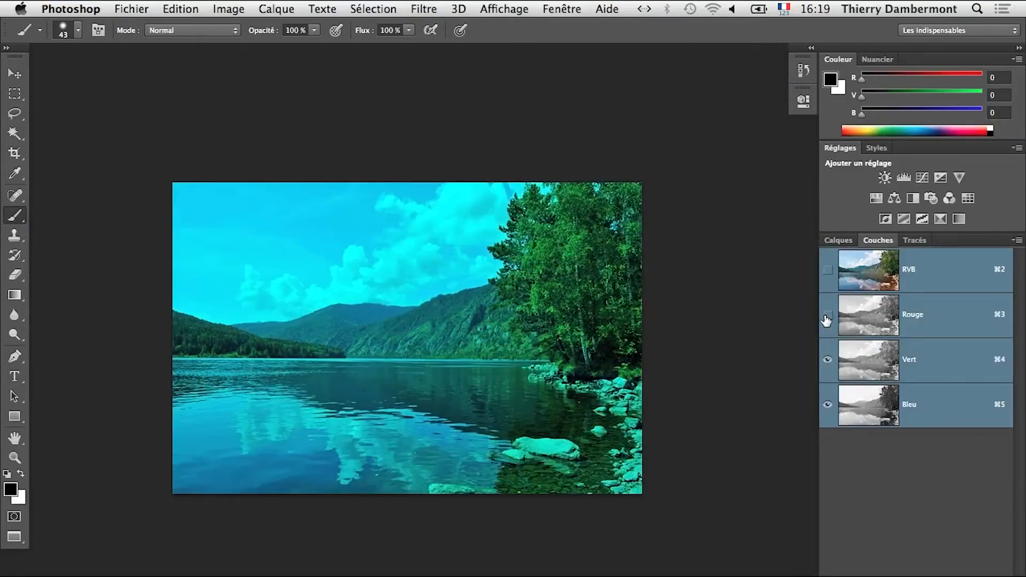
{"action": "left_click", "coordinate": [826, 315]}
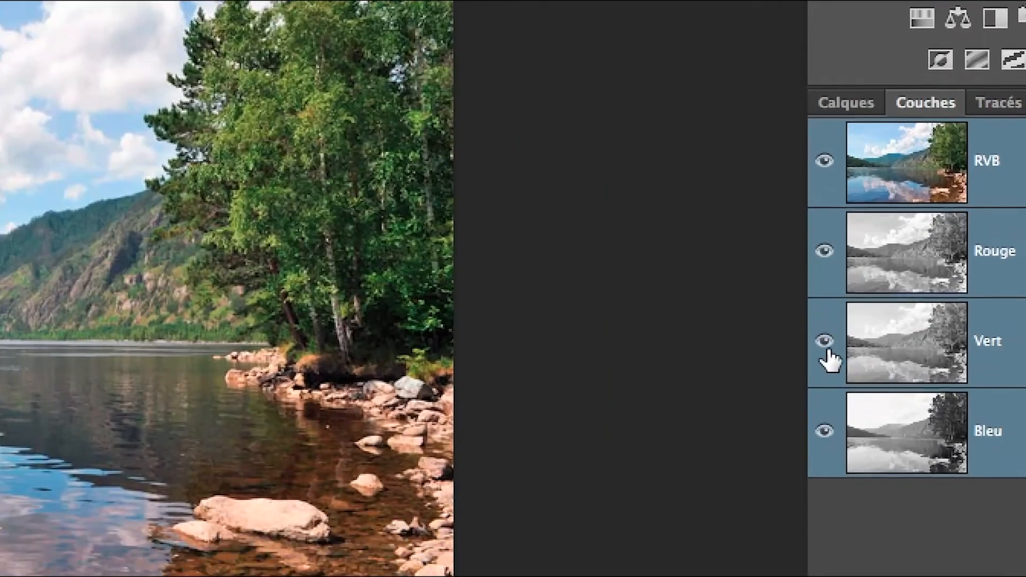
{"action": "left_click", "coordinate": [825, 347]}
{"action": "left_click", "coordinate": [826, 348]}
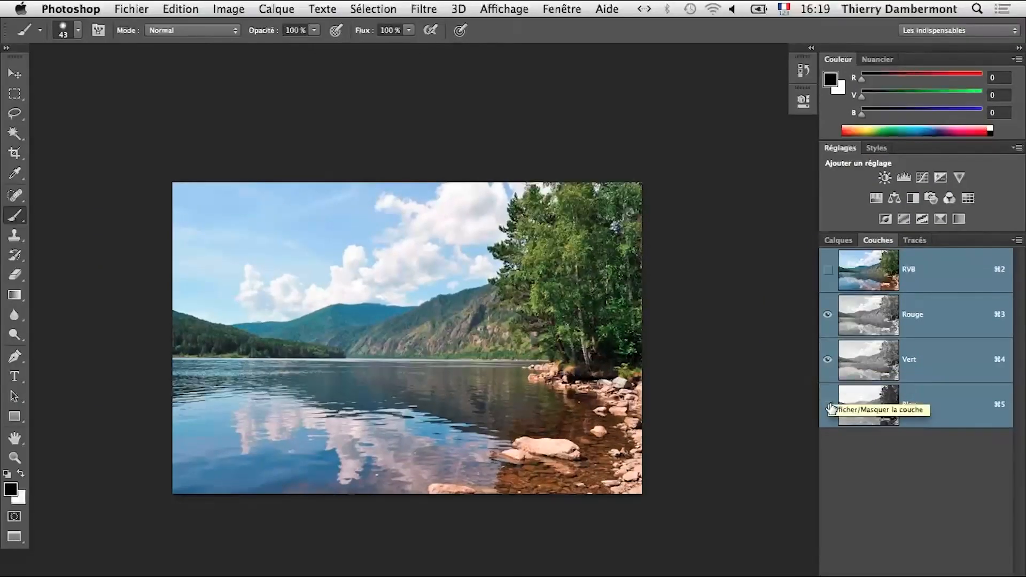
{"action": "left_click", "coordinate": [827, 405]}
{"action": "left_click", "coordinate": [828, 405]}
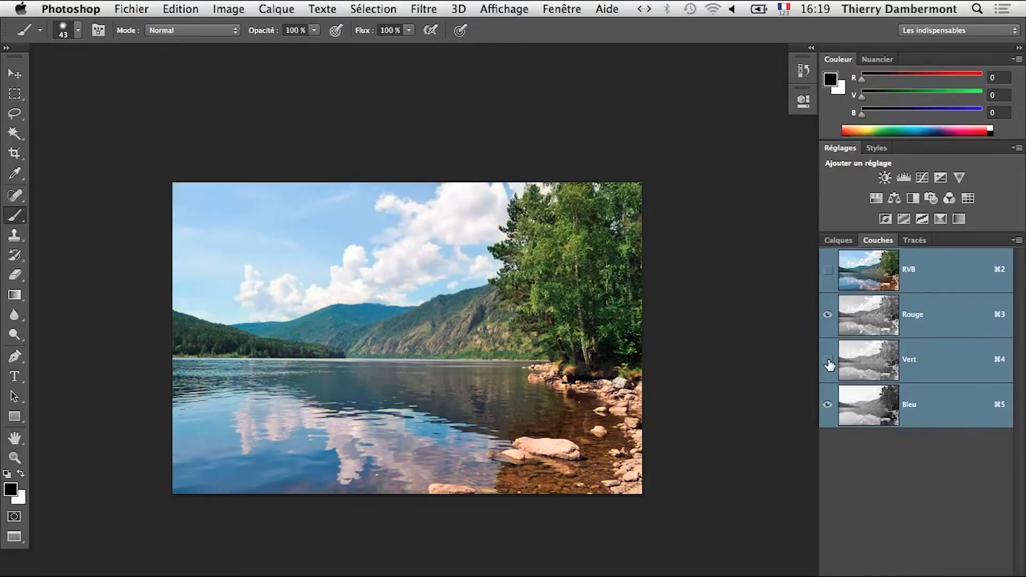
Step: Recheck the Vert and Rouge channels' visibility, view the Rouge channel alone in grayscale, and restore the RVB composite display
{"action": "left_click", "coordinate": [828, 365]}
{"action": "left_click", "coordinate": [827, 317]}
{"action": "left_click", "coordinate": [828, 315]}
{"action": "left_click", "coordinate": [861, 324]}
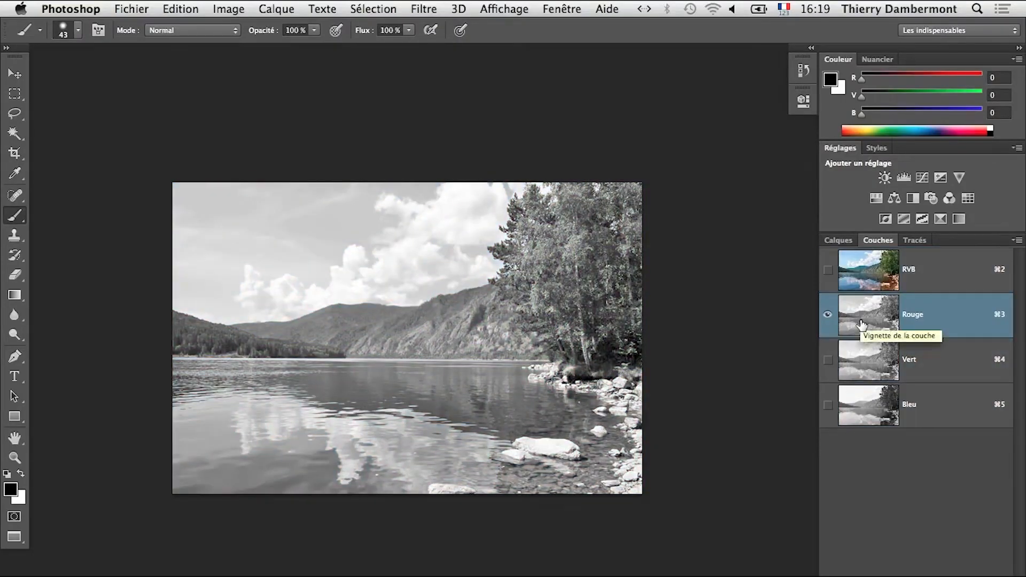
{"action": "left_click", "coordinate": [827, 270]}
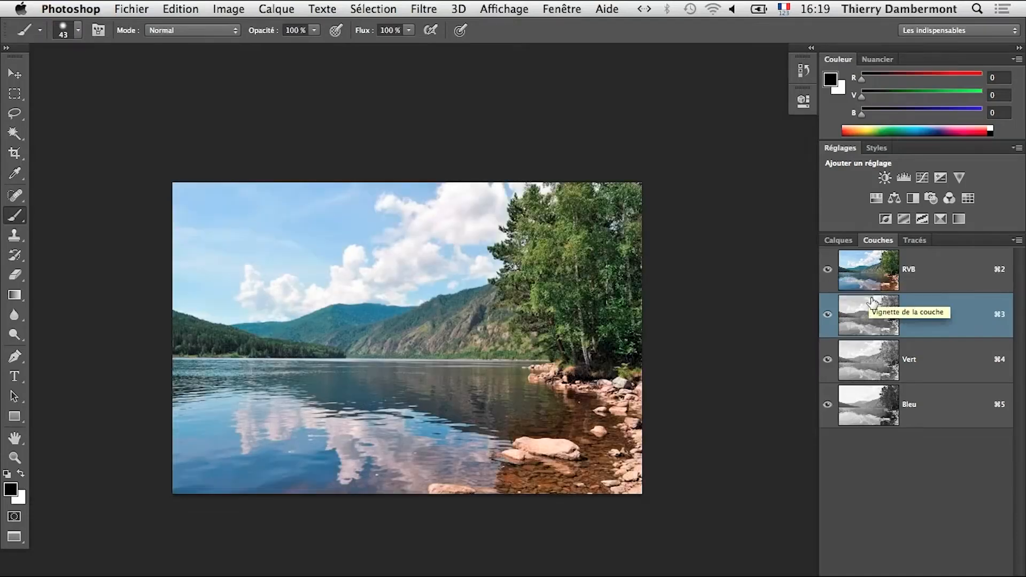
Step: Try filling the Rouge channel with Blanc in Normal mode at 100% opacity, and undo the fill
{"action": "key", "text": "shift+BackSpace"}
{"action": "left_click", "coordinate": [595, 334]}
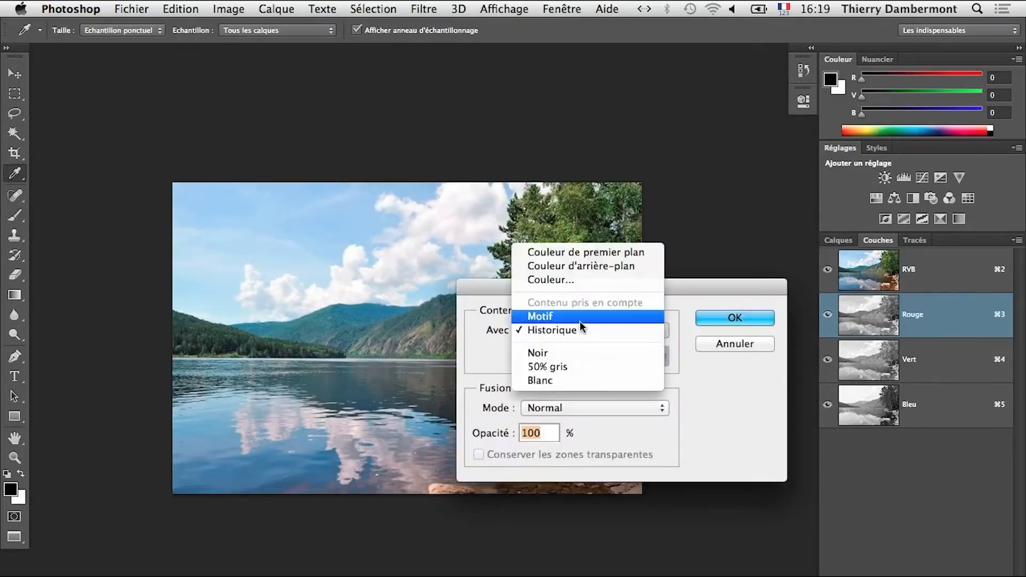
{"action": "left_click", "coordinate": [575, 380]}
{"action": "left_click", "coordinate": [735, 317]}
{"action": "key", "text": "b"}
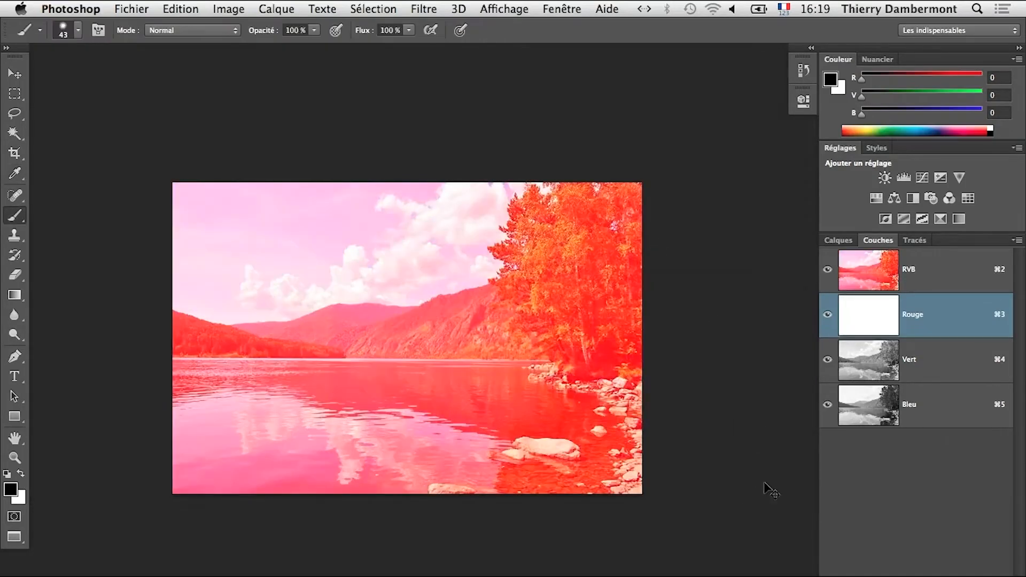
{"action": "key", "text": "super+z"}
Step: Try filling the Vert and Bleu channels in turn with Blanc at 100% opacity, undoing each fill
{"action": "left_click", "coordinate": [880, 368]}
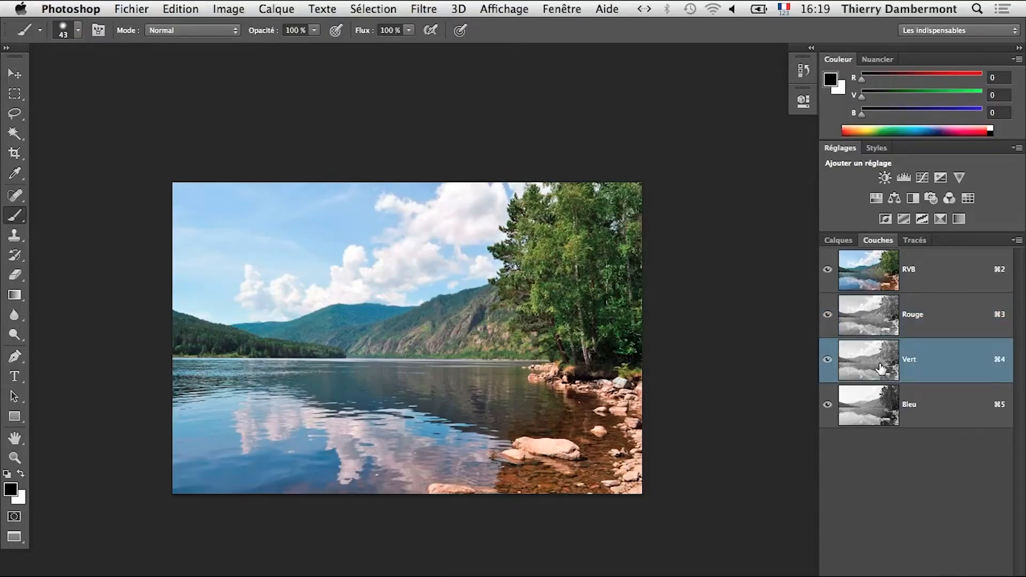
{"action": "key", "text": "shift+BackSpace"}
{"action": "left_click", "coordinate": [765, 321]}
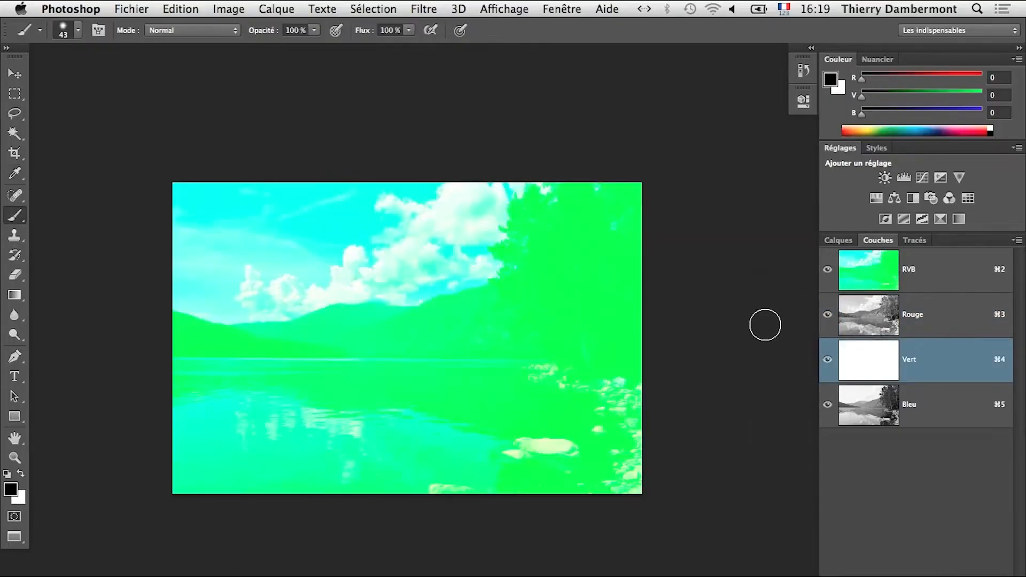
{"action": "key", "text": "super+z"}
{"action": "left_click", "coordinate": [928, 410]}
{"action": "key", "text": "shift+BackSpace"}
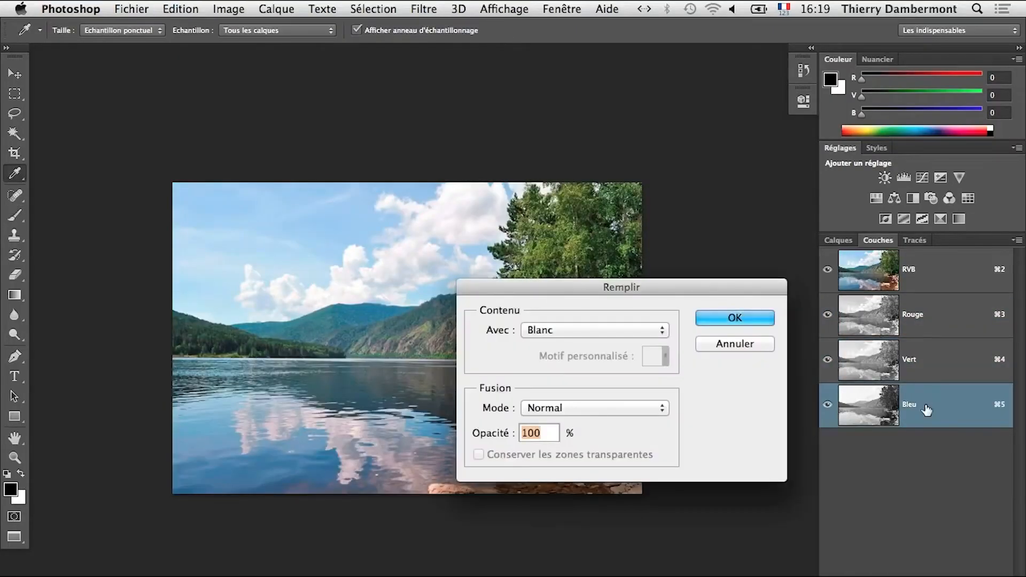
{"action": "left_click", "coordinate": [765, 321]}
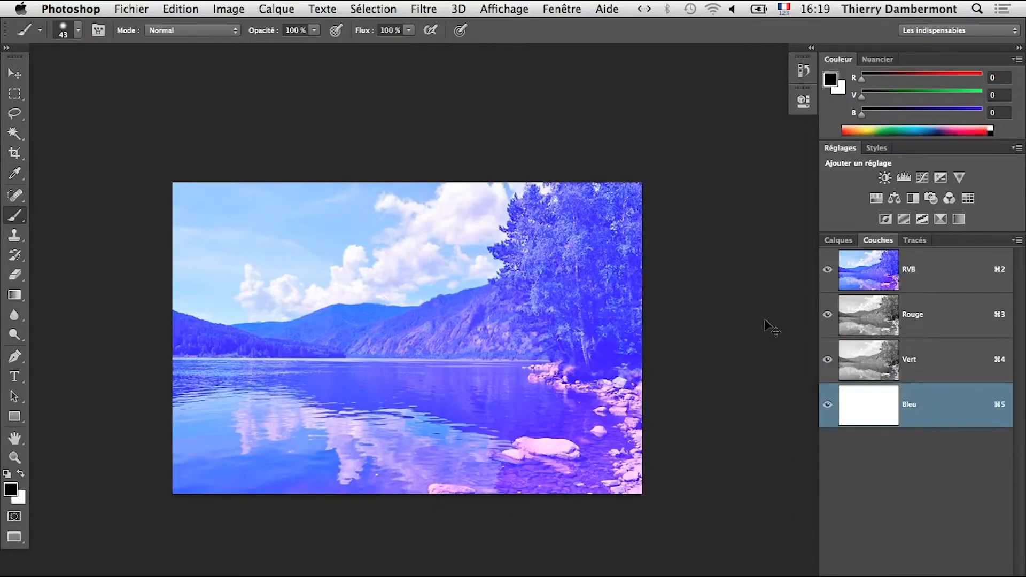
{"action": "key", "text": "super+z"}
Step: Try filling the Rouge channel with 50% gris in Normal mode at 100% opacity, and undo the fill
{"action": "left_click", "coordinate": [877, 320]}
{"action": "key", "text": "shift+BackSpace"}
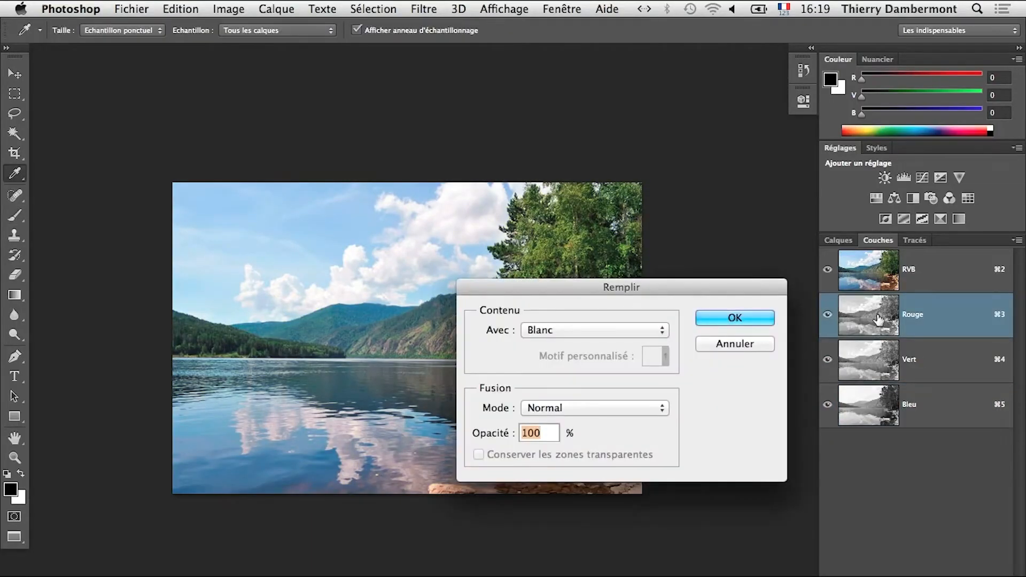
{"action": "left_click", "coordinate": [598, 330]}
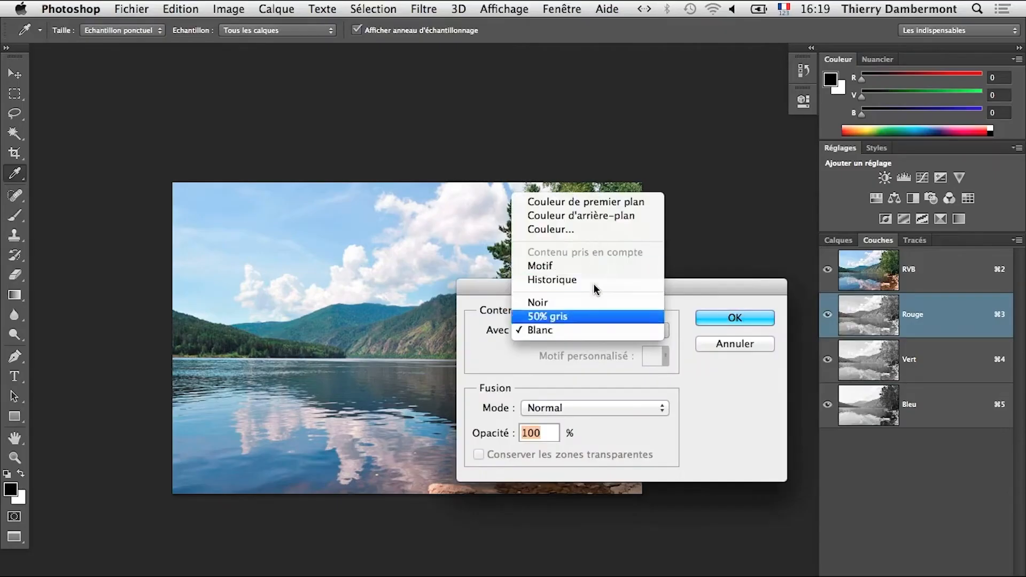
{"action": "left_click", "coordinate": [601, 319]}
{"action": "left_click", "coordinate": [732, 324]}
{"action": "key", "text": "b"}
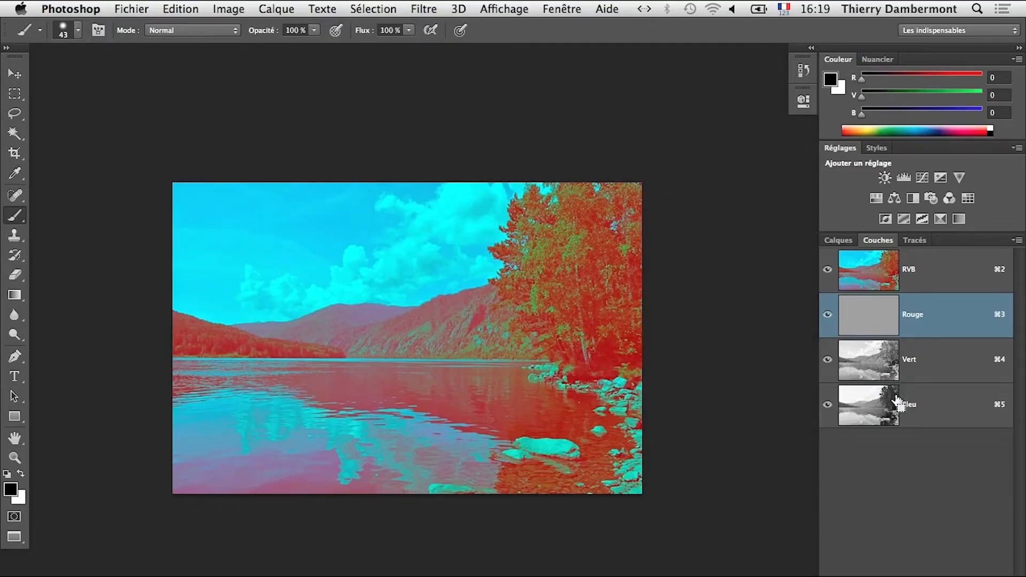
{"action": "key", "text": "ctrl+z"}
Step: Try filling the Vert and Bleu channels in turn with 50% gris at 100% opacity, undoing each fill
{"action": "left_click", "coordinate": [891, 367]}
{"action": "key", "text": "shift+BackSpace"}
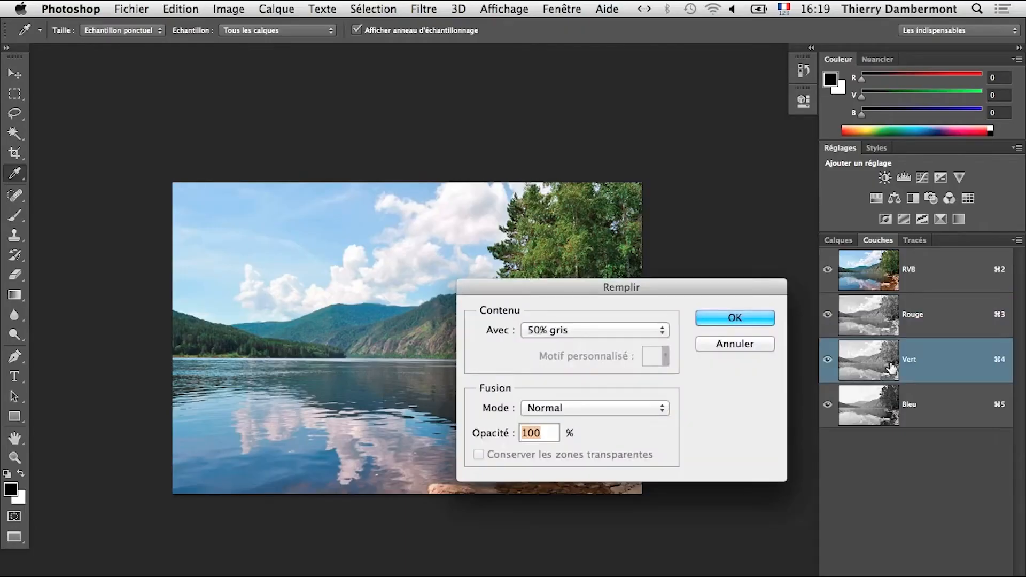
{"action": "left_click", "coordinate": [729, 320]}
{"action": "key", "text": "ctrl+z"}
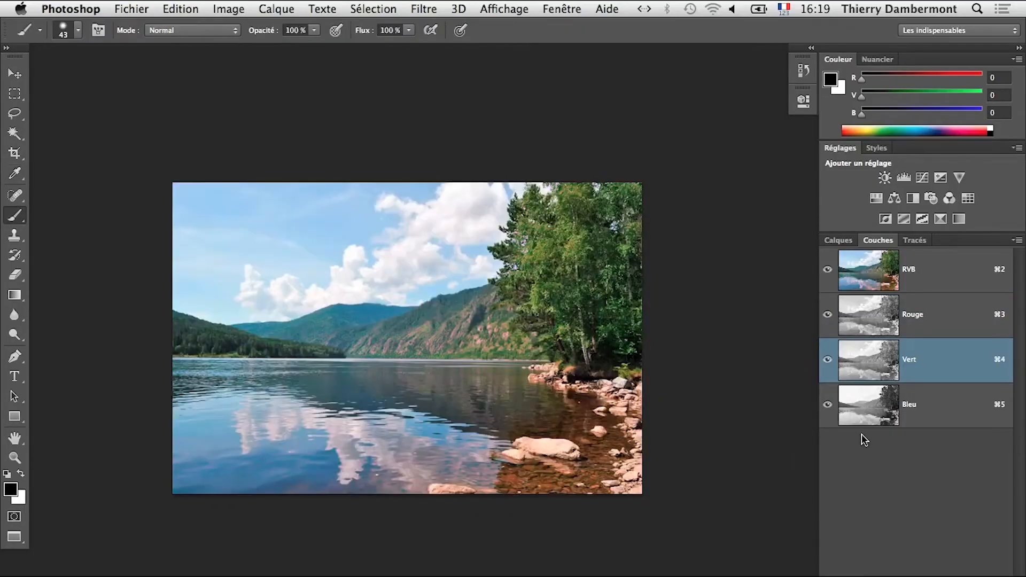
{"action": "left_click", "coordinate": [868, 419]}
{"action": "key", "text": "shift+BackSpace"}
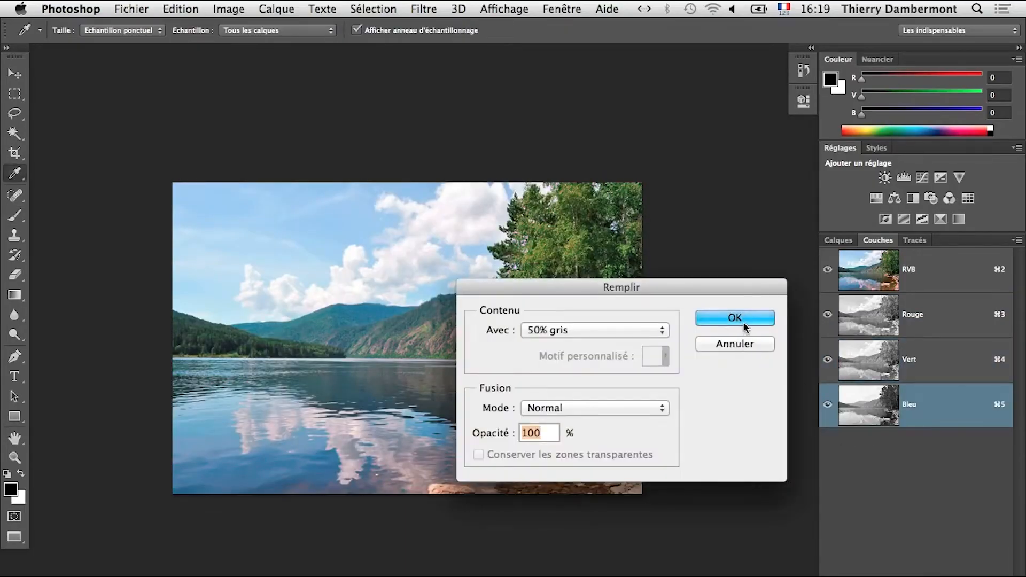
{"action": "left_click", "coordinate": [742, 322]}
{"action": "key", "text": "b"}
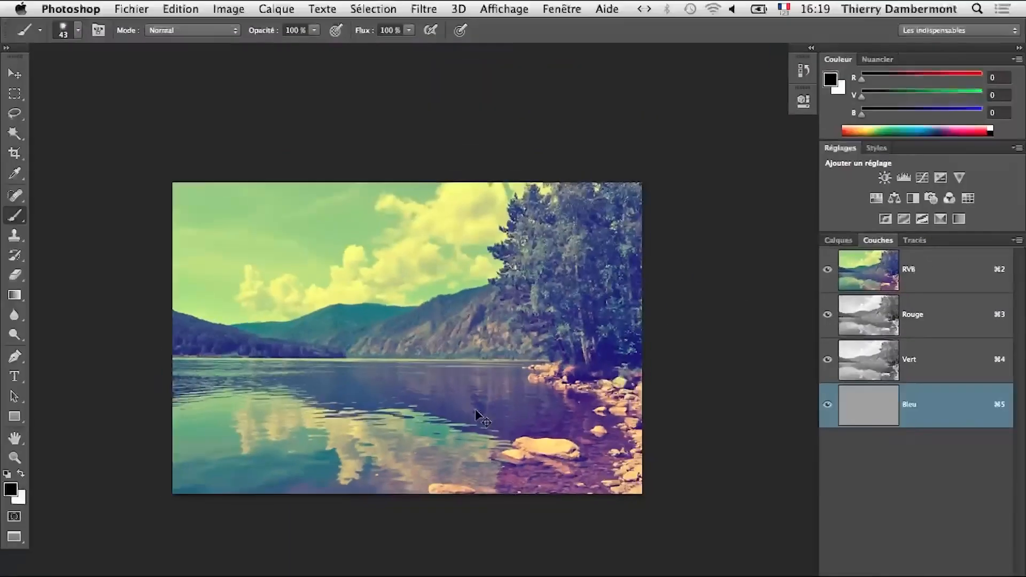
{"action": "key", "text": "super+z"}
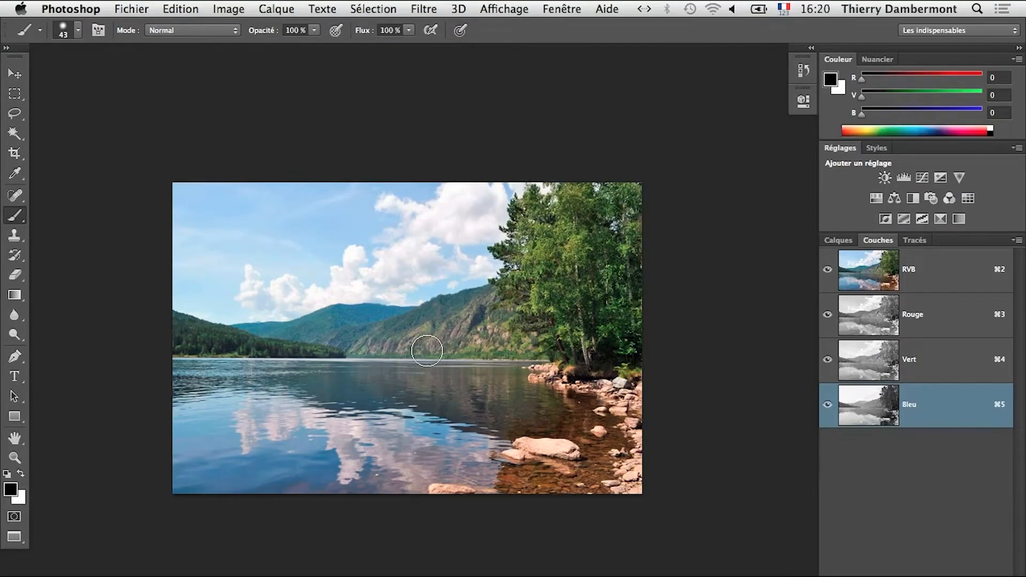
{"action": "left_click_drag", "start_coordinate": [318, 308], "coordinate": [274, 287]}
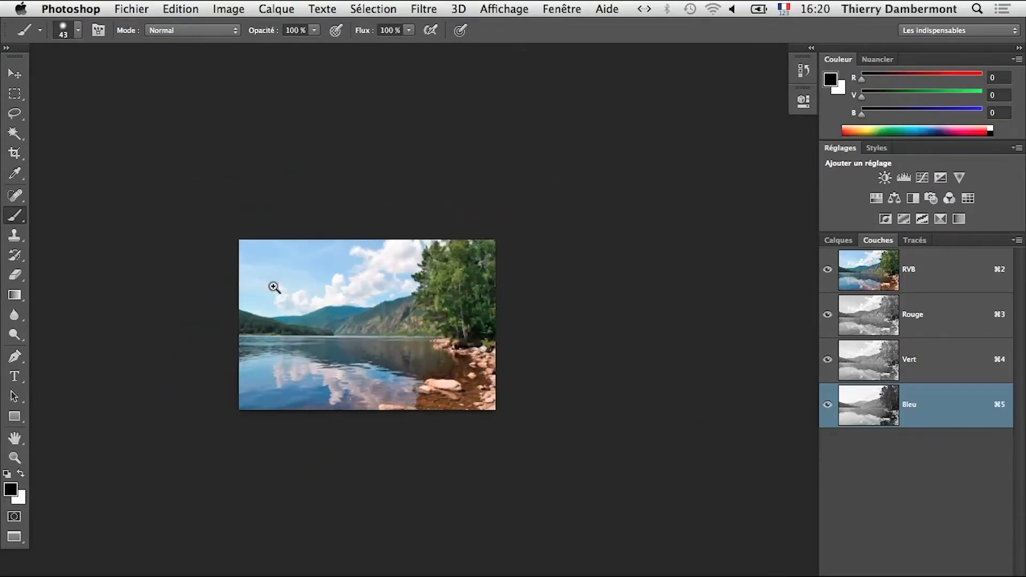
{"action": "left_click_drag", "start_coordinate": [352, 327], "coordinate": [417, 334]}
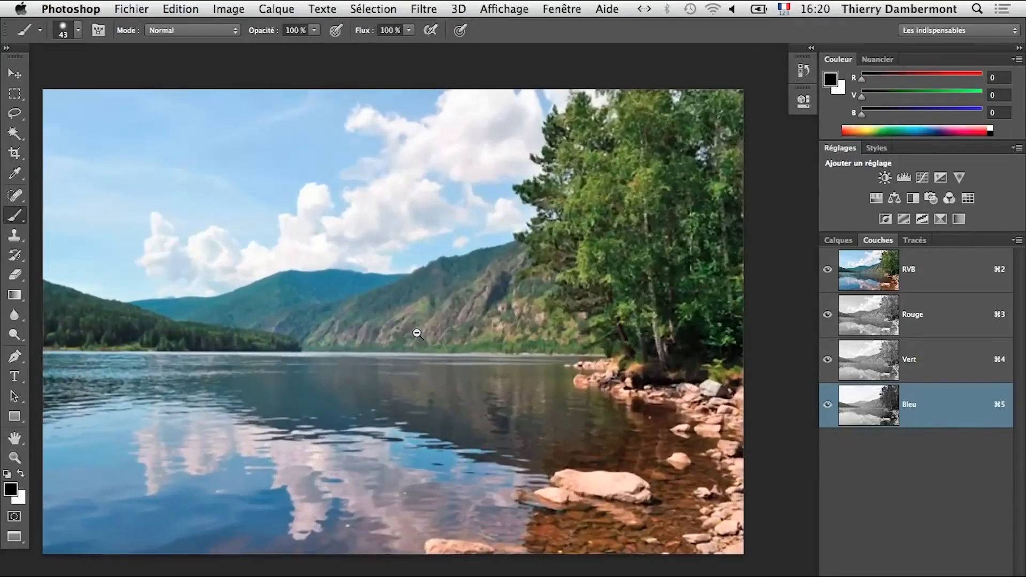
{"action": "left_click_drag", "start_coordinate": [432, 378], "coordinate": [415, 380]}
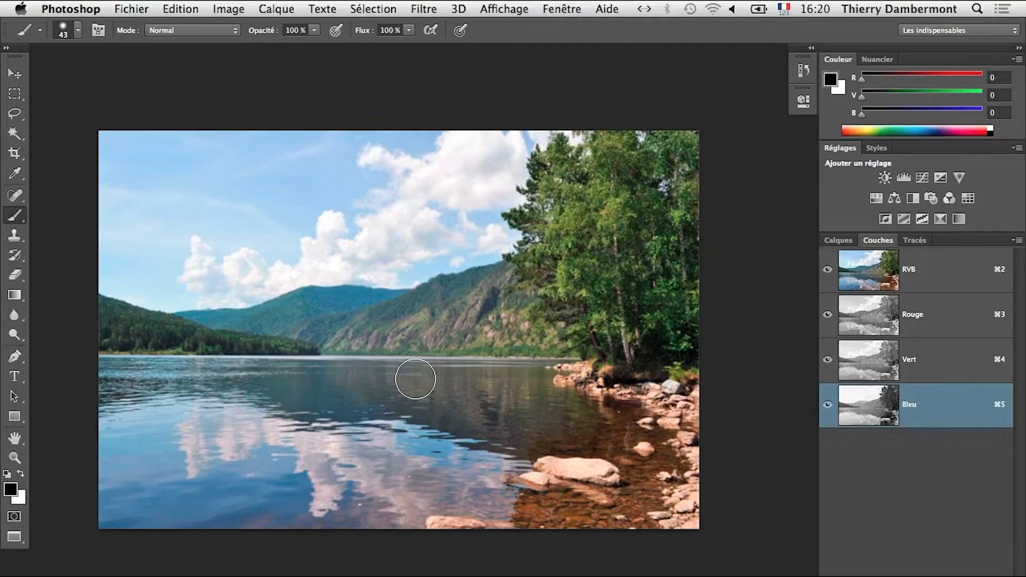
Step: Switch to Firefox, return to the landscape "public domain" image results, and filter them to Grandes sizes
{"action": "key", "text": "super+Tab"}
{"action": "key", "text": "super+Tab"}
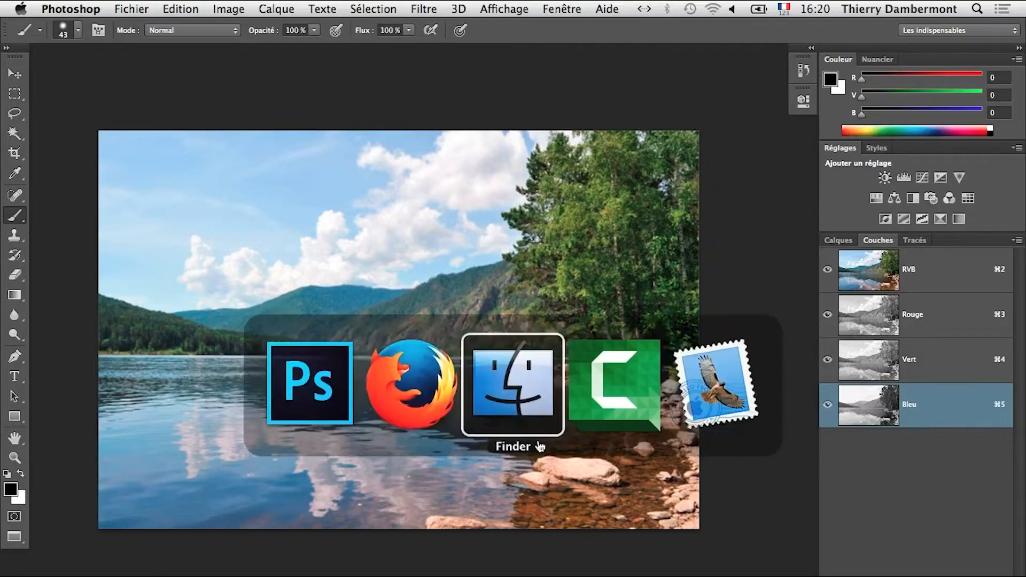
{"action": "key", "text": "super+shift+Tab"}
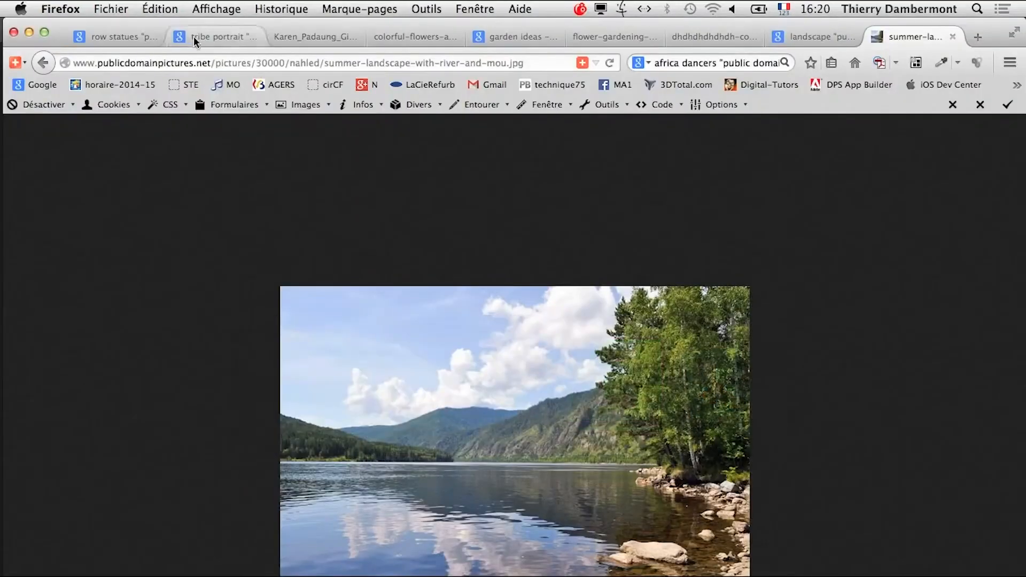
{"action": "left_click", "coordinate": [819, 43]}
{"action": "scroll", "coordinate": [786, 464], "scroll_direction": "up", "scroll_amount": 10}
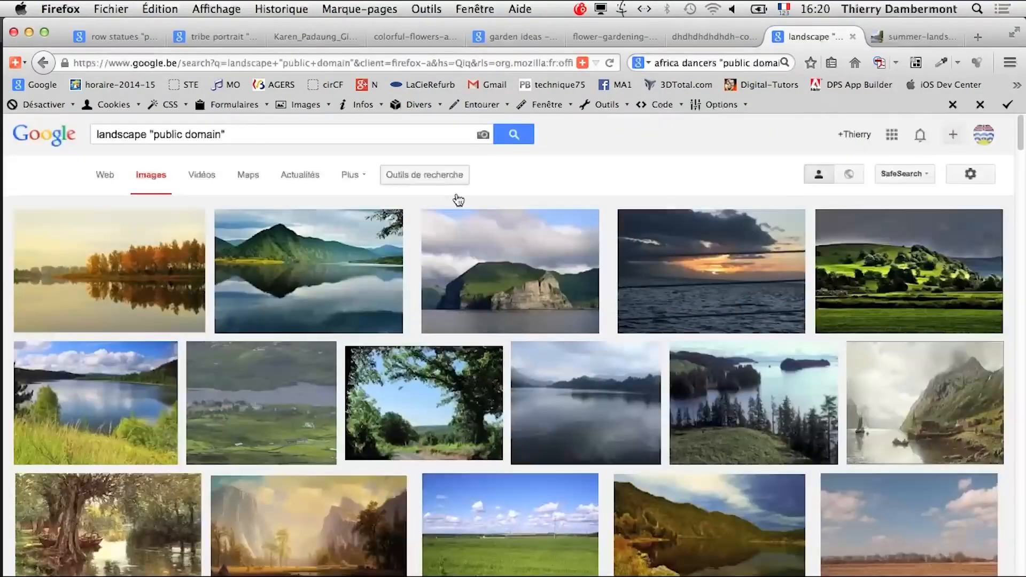
{"action": "left_click", "coordinate": [422, 175]}
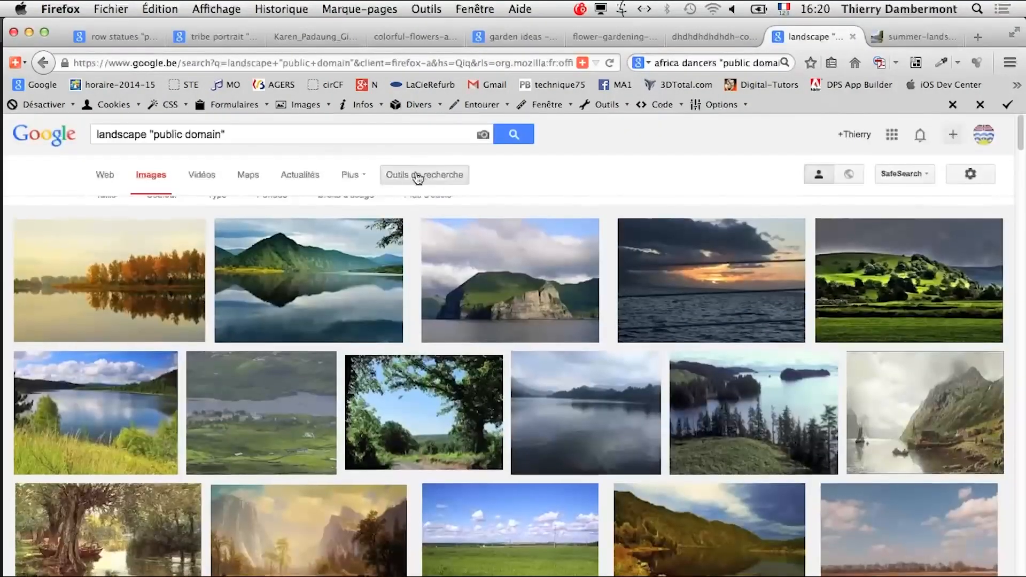
{"action": "left_click", "coordinate": [114, 208]}
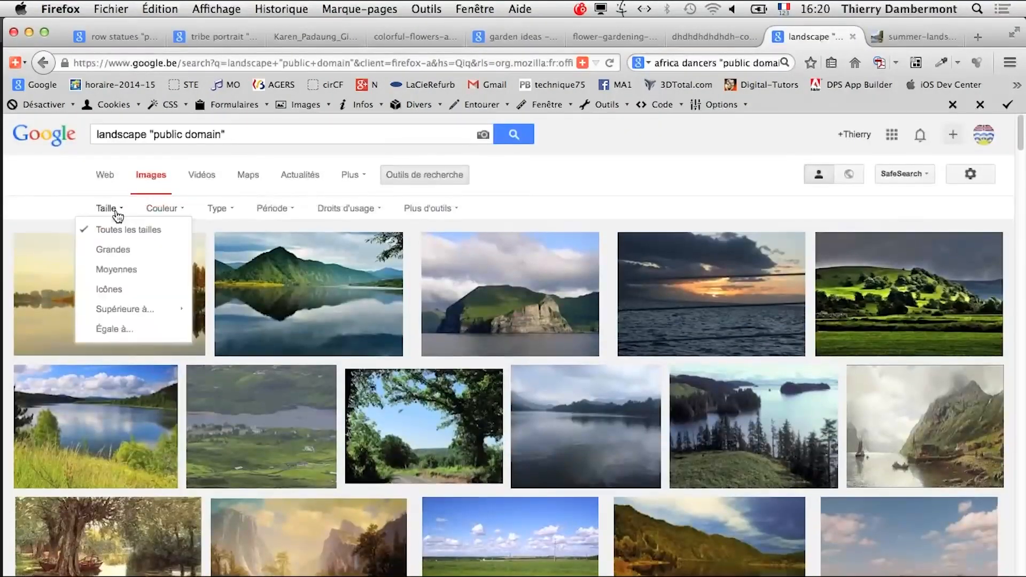
{"action": "left_click", "coordinate": [127, 248]}
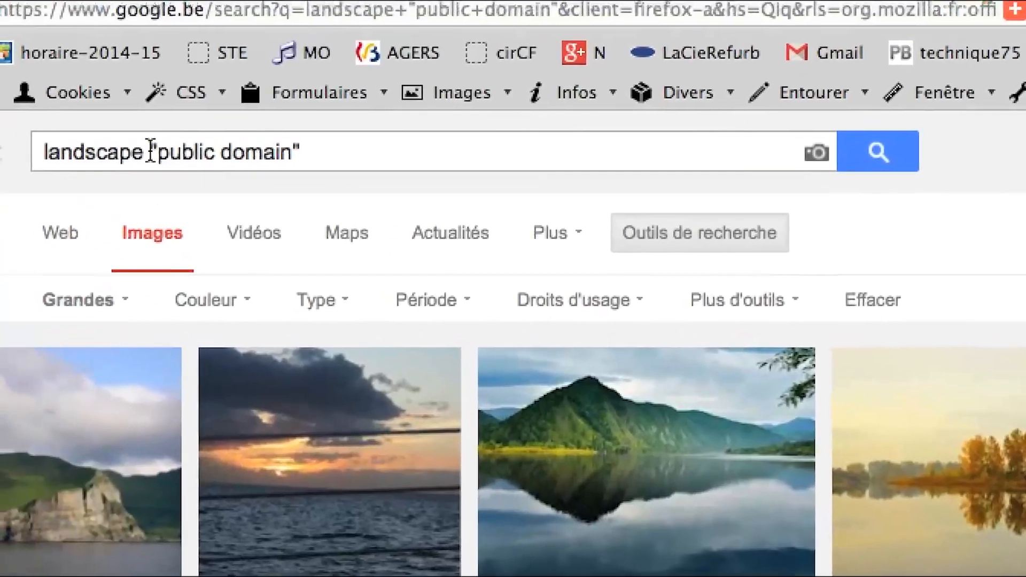
Step: Highlight the quoted phrase "public domain" in the Google search query to examine how it is written
{"action": "left_click_drag", "start_coordinate": [151, 151], "coordinate": [296, 168]}
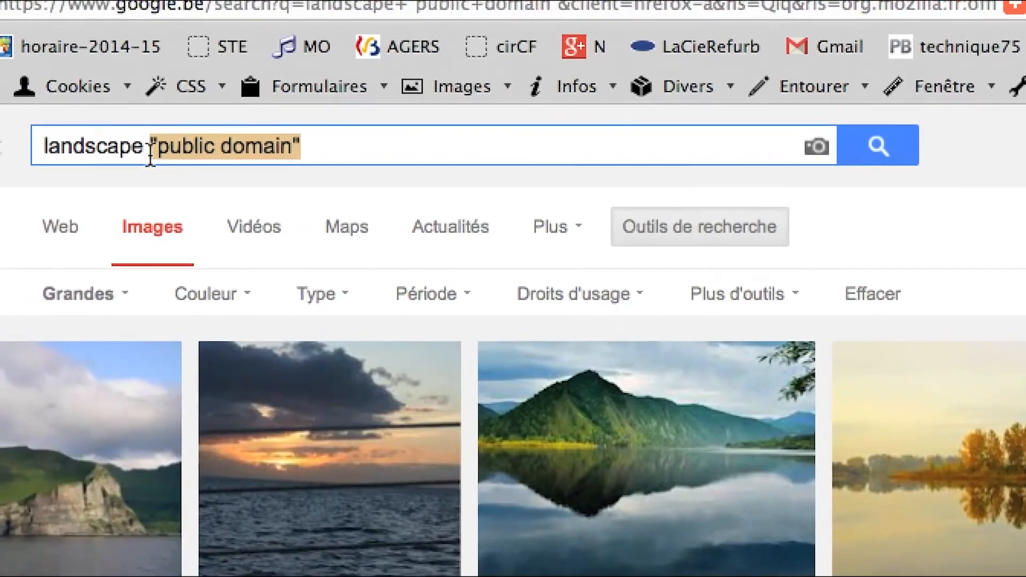
{"action": "left_click", "coordinate": [61, 143]}
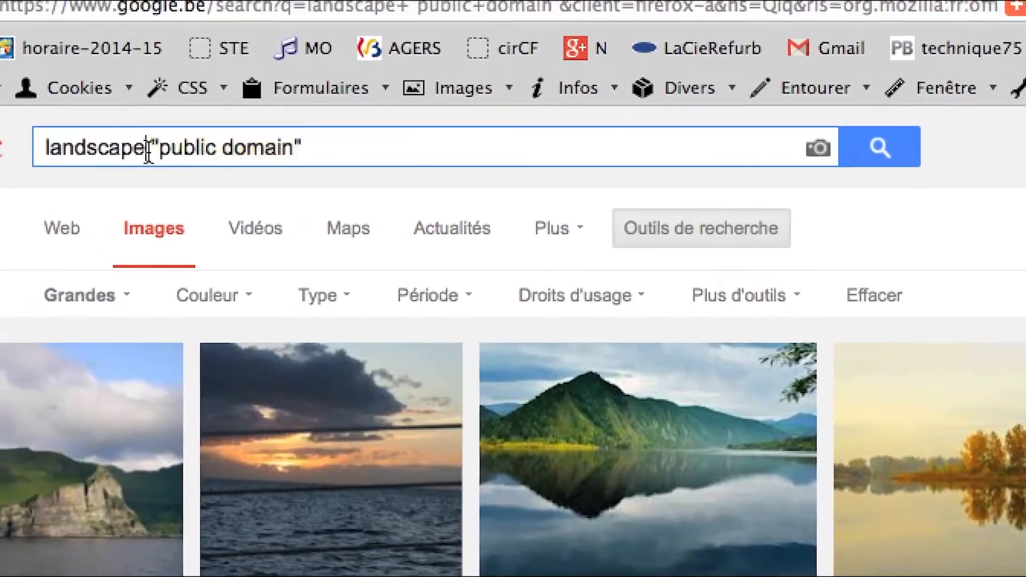
{"action": "left_click_drag", "start_coordinate": [148, 151], "coordinate": [319, 174]}
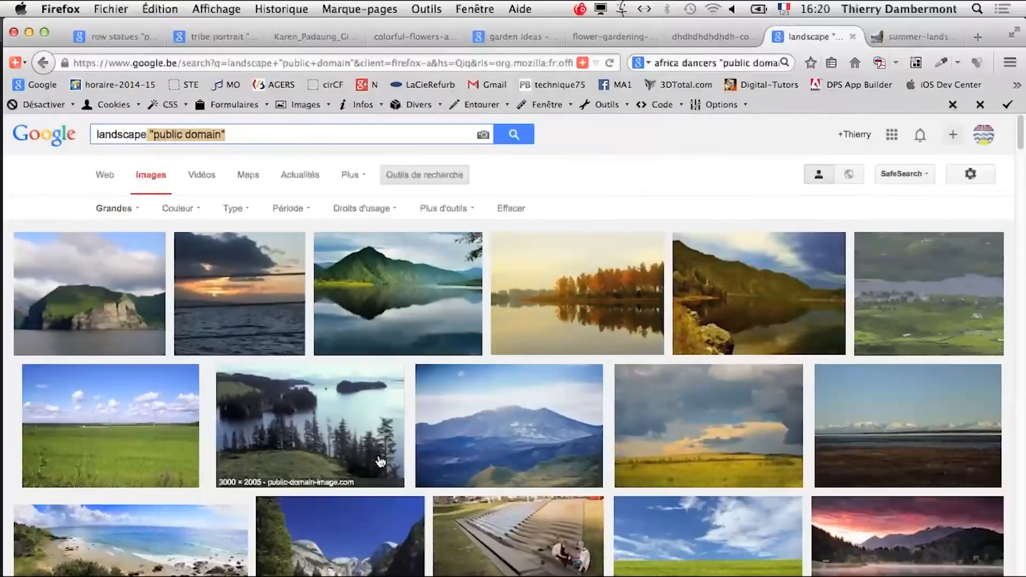
Step: Open the conifer-lined coastline and green swamp image results in new browser tabs
{"action": "scroll", "coordinate": [380, 461], "scroll_direction": "down", "scroll_amount": 5}
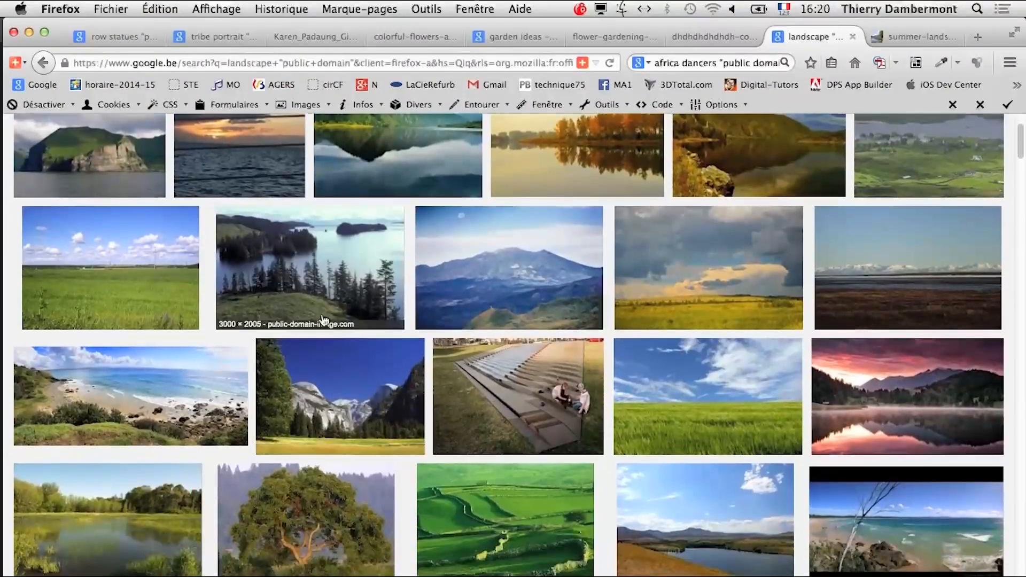
{"action": "right_click", "coordinate": [337, 280]}
{"action": "left_click", "coordinate": [363, 287]}
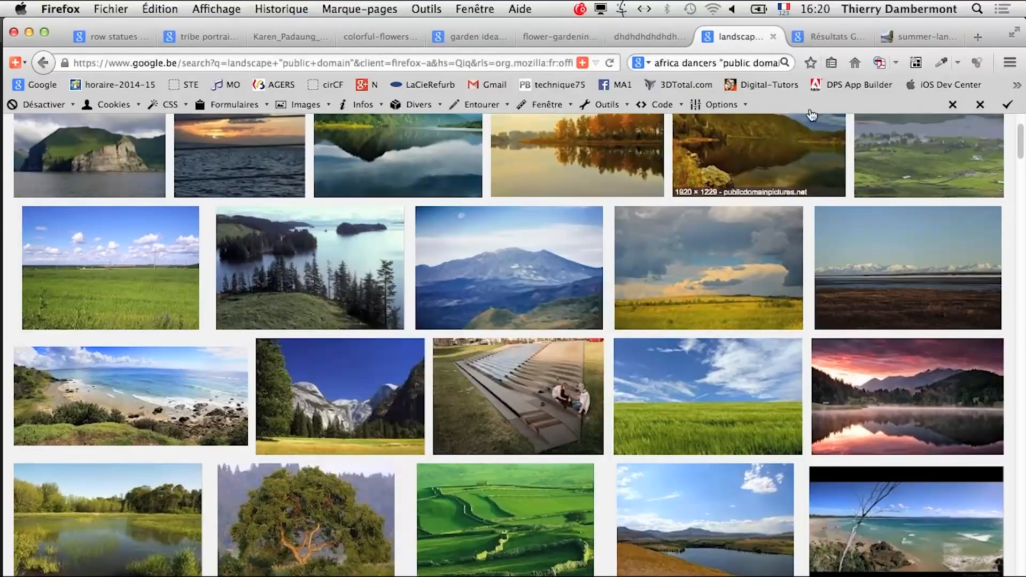
{"action": "scroll", "coordinate": [673, 409], "scroll_direction": "down", "scroll_amount": 4}
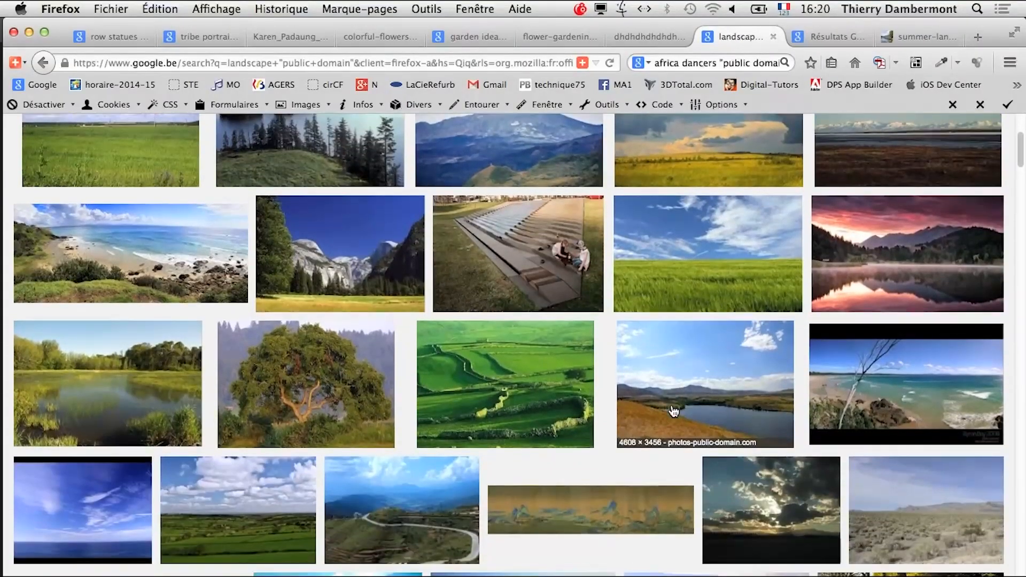
{"action": "right_click", "coordinate": [122, 379]}
{"action": "left_click", "coordinate": [153, 381]}
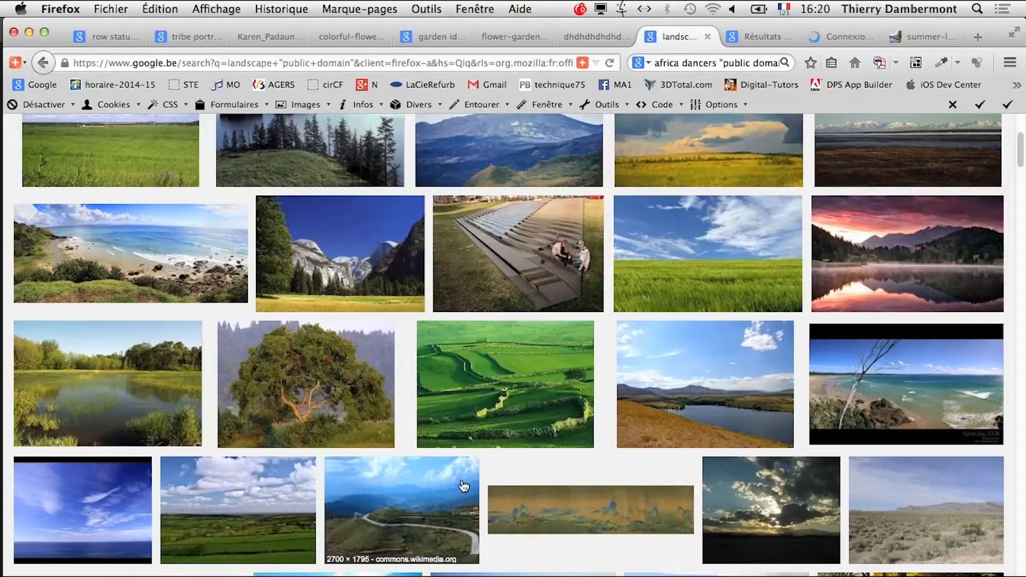
Step: Find the autumn landscape with fallen orange leaves further down the results and open it in a new tab
{"action": "scroll", "coordinate": [508, 505], "scroll_direction": "down", "scroll_amount": 6}
{"action": "scroll", "coordinate": [507, 506], "scroll_direction": "down", "scroll_amount": 3}
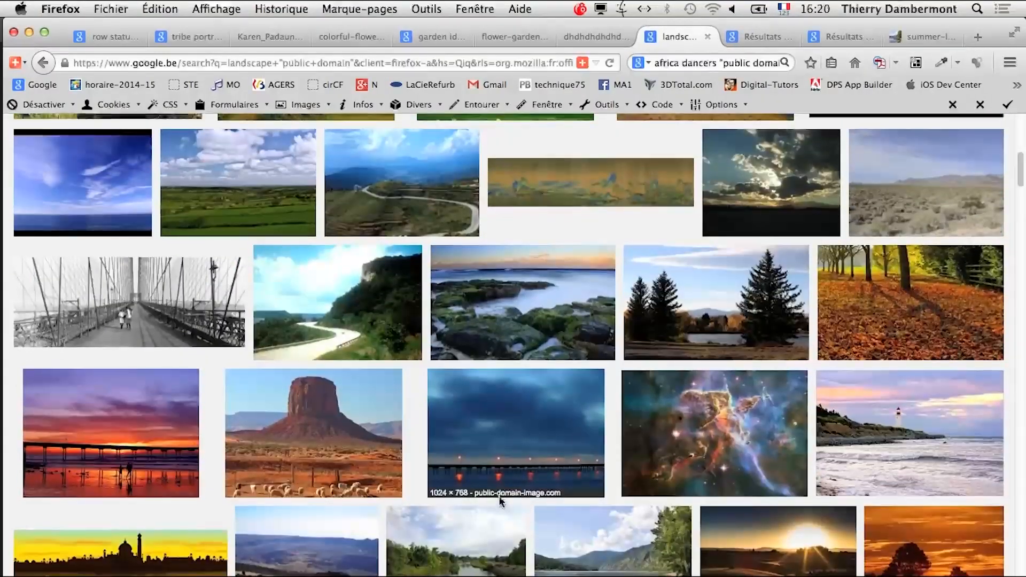
{"action": "scroll", "coordinate": [506, 507], "scroll_direction": "down", "scroll_amount": 1}
{"action": "right_click", "coordinate": [860, 280]}
{"action": "left_click", "coordinate": [860, 286]}
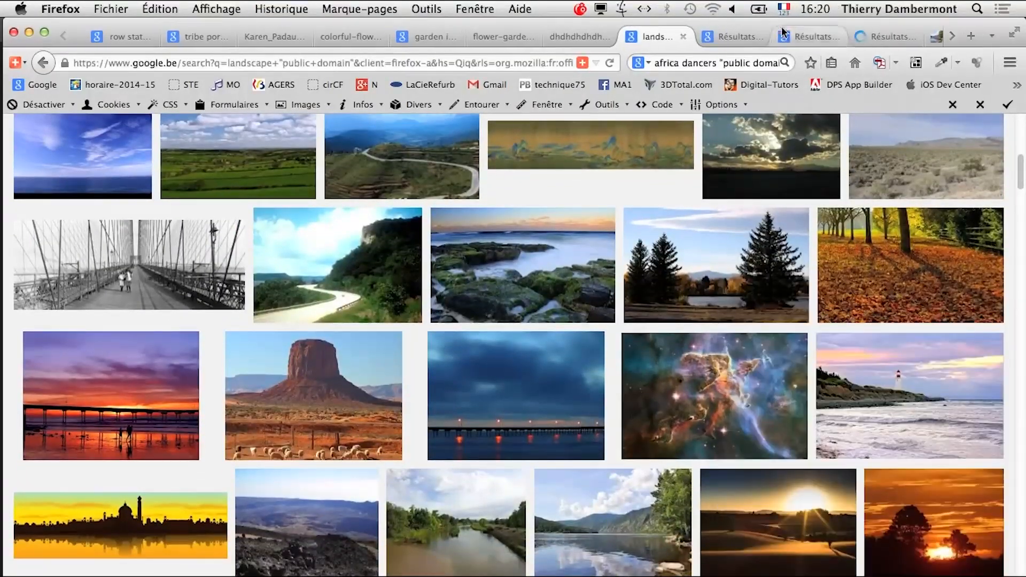
Step: Request the full-size images for the coastline and green swamp results, and bring up the autumn landscape result
{"action": "left_click", "coordinate": [740, 37]}
{"action": "left_click", "coordinate": [811, 380]}
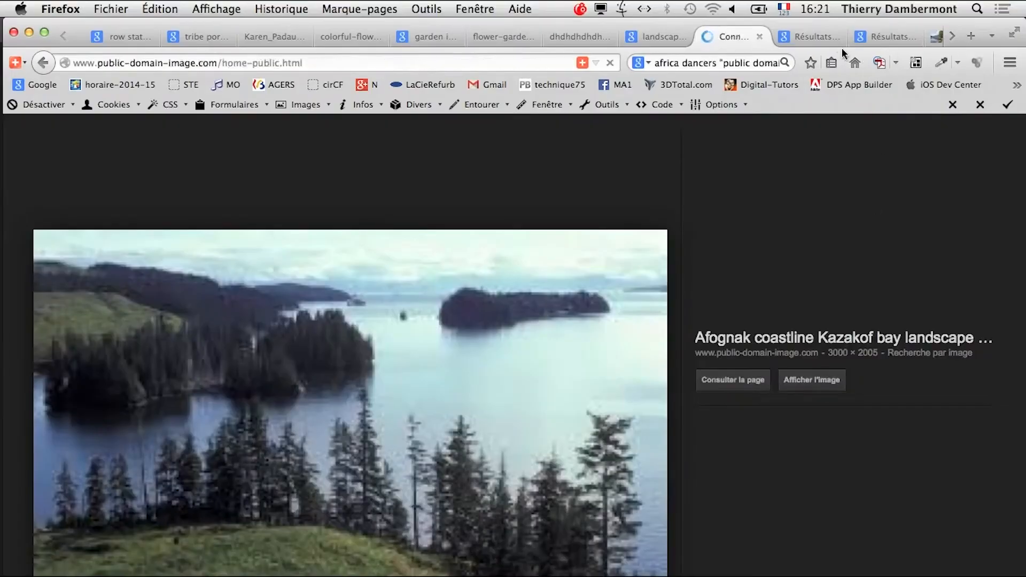
{"action": "left_click", "coordinate": [807, 36]}
{"action": "left_click", "coordinate": [810, 395]}
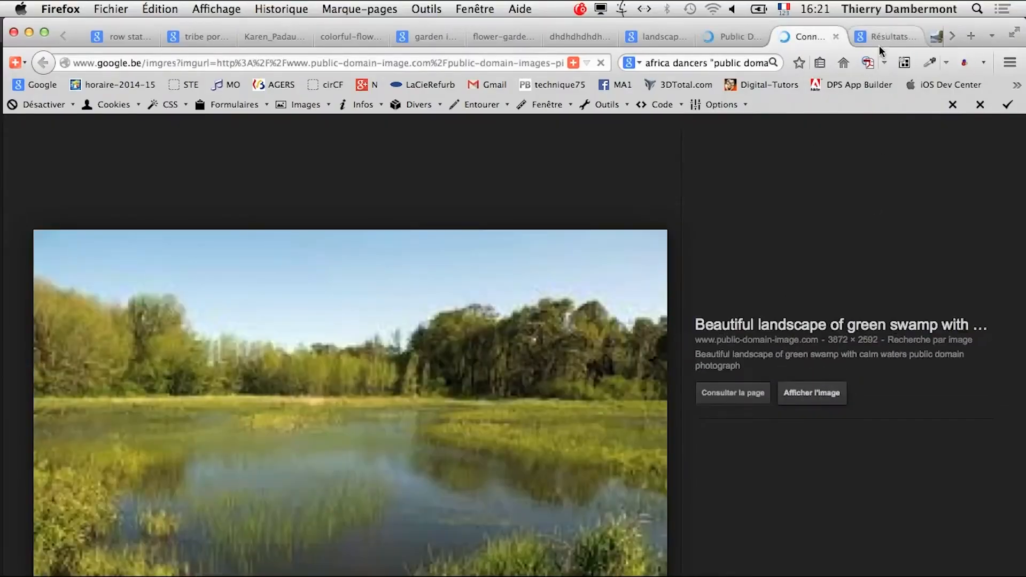
{"action": "left_click", "coordinate": [880, 45]}
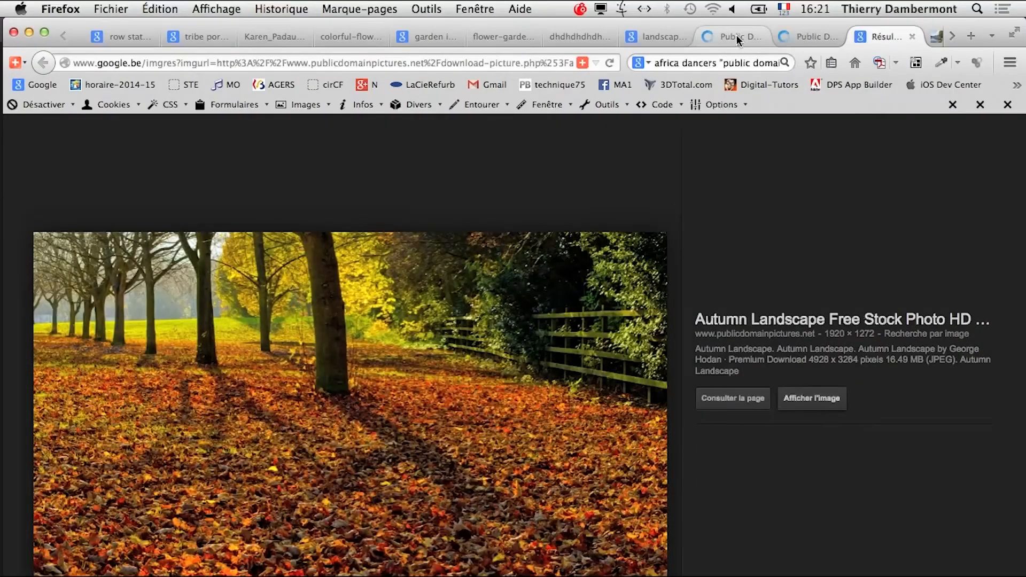
Step: Leave the public-domain-image.com page for the coastline result, search by that image, and list all its available sizes
{"action": "left_click", "coordinate": [736, 35]}
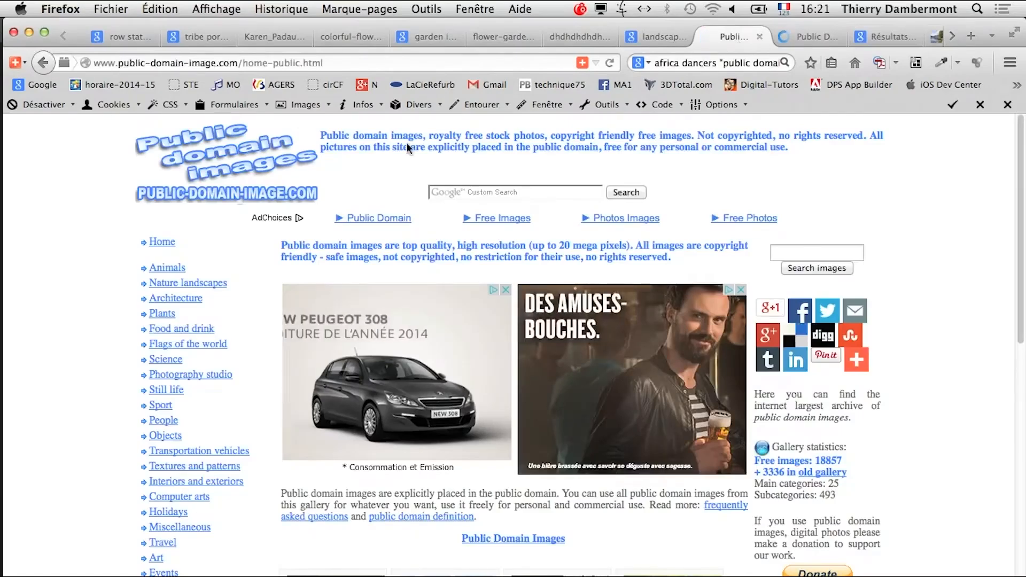
{"action": "key", "text": "super+Left"}
{"action": "left_click", "coordinate": [908, 354]}
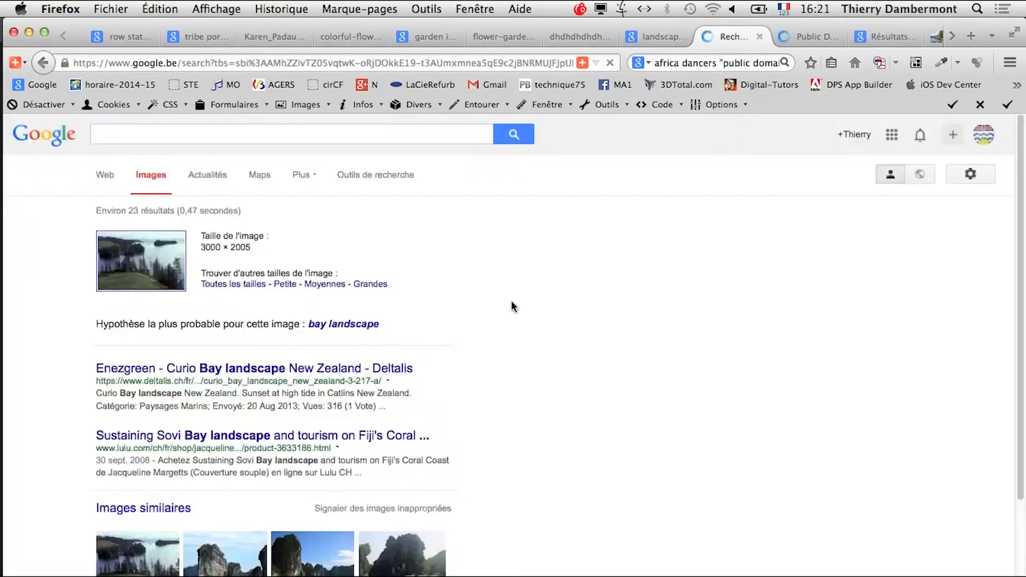
{"action": "left_click", "coordinate": [212, 285]}
Step: Open the 3000 × 2005 version of the coastline photo in a new tab and display the full-size image
{"action": "right_click", "coordinate": [84, 263]}
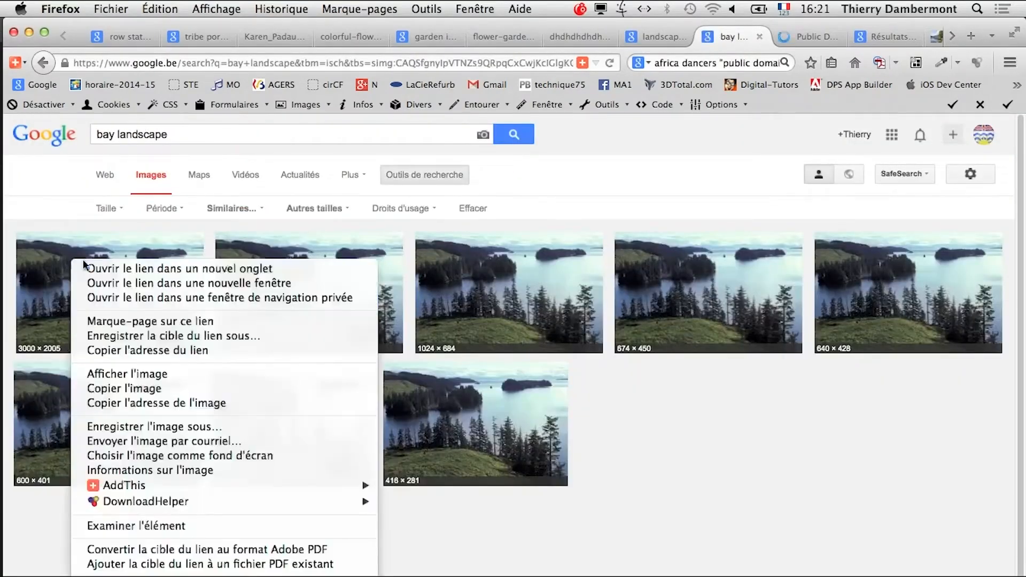
{"action": "left_click", "coordinate": [85, 267]}
{"action": "left_click", "coordinate": [799, 44]}
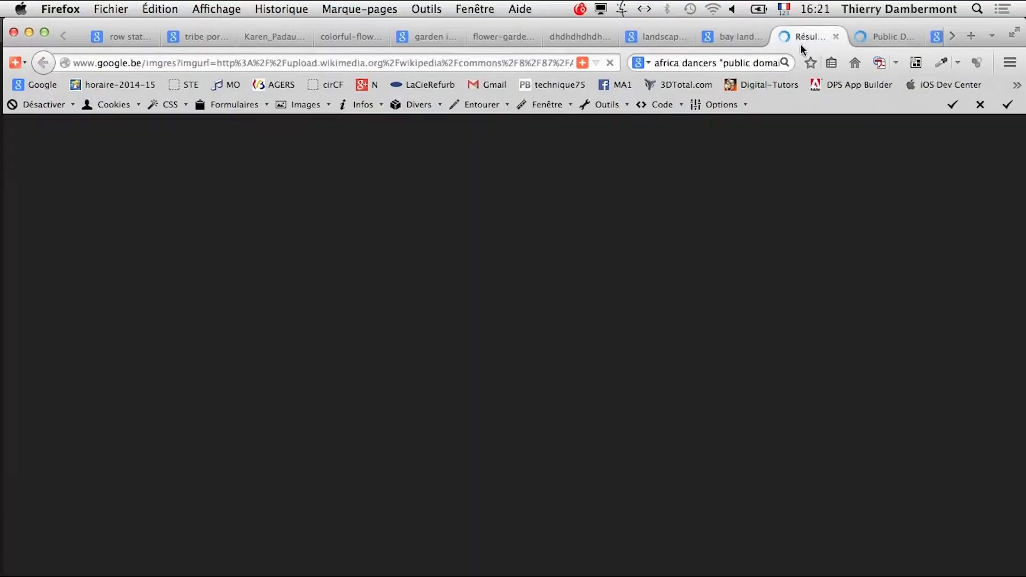
{"action": "left_click", "coordinate": [811, 386]}
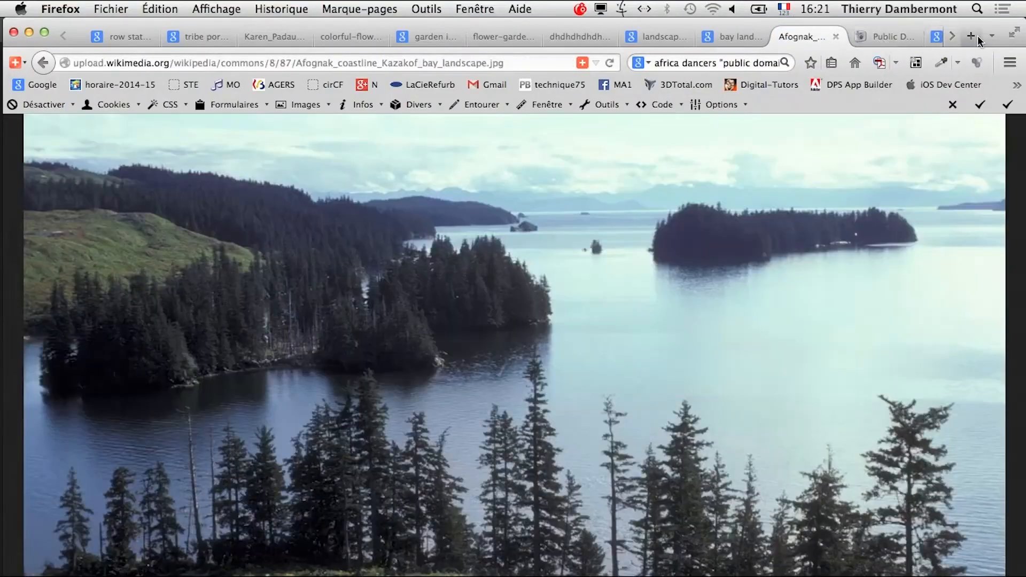
Step: Bring up the remaining public-domain-image.com tab and close it
{"action": "left_click", "coordinate": [952, 37]}
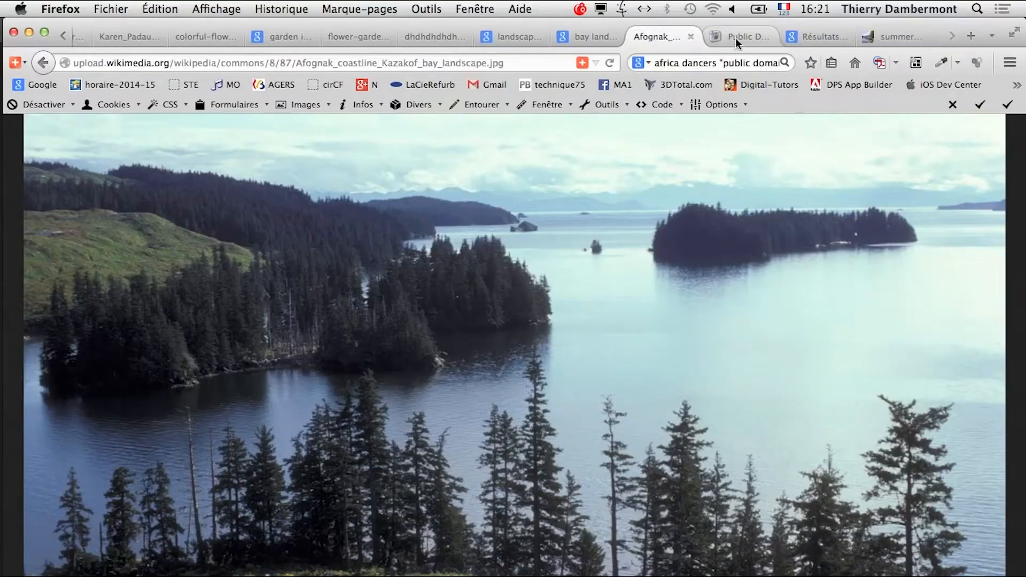
{"action": "left_click", "coordinate": [736, 37]}
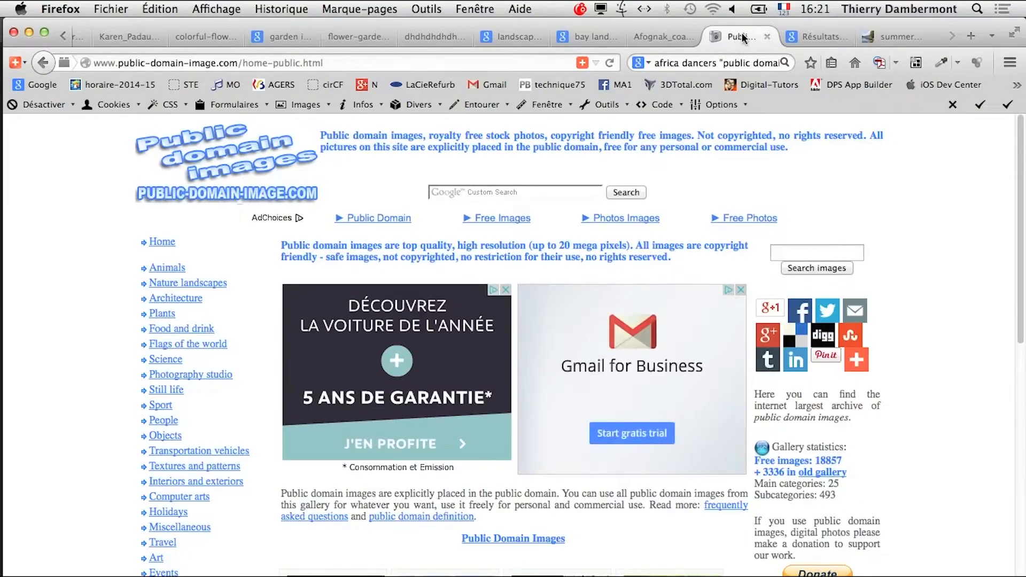
{"action": "left_click", "coordinate": [766, 37]}
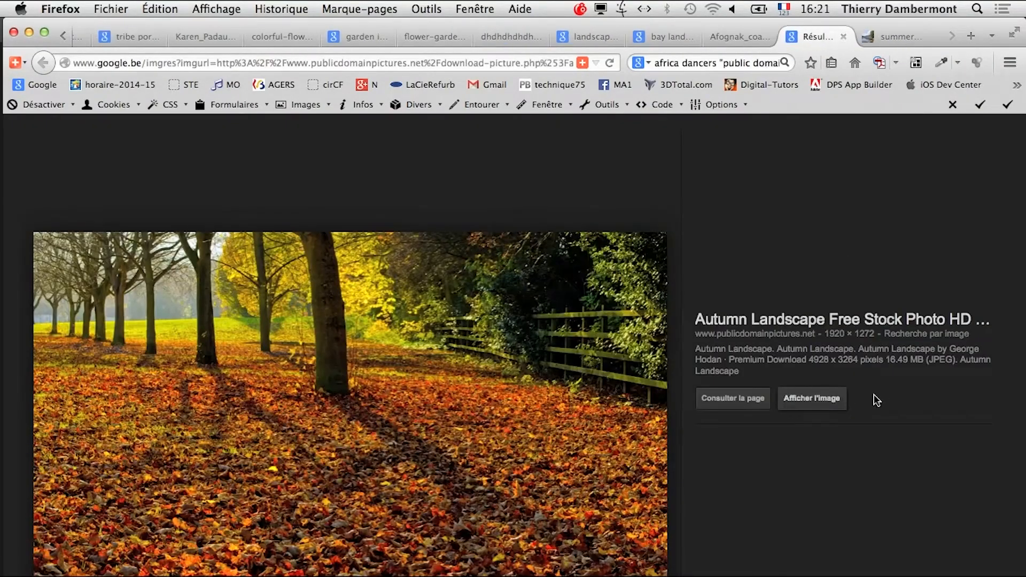
Step: Request the full-size autumn landscape image and open it with Adobe Photoshop CC
{"action": "left_click", "coordinate": [839, 399]}
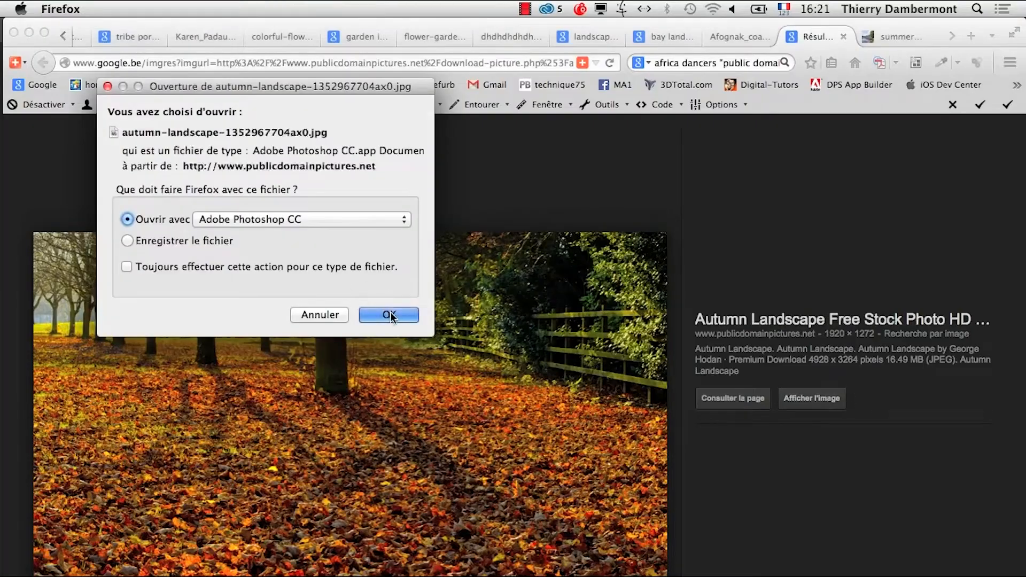
{"action": "left_click", "coordinate": [389, 315]}
{"action": "left_click", "coordinate": [895, 36]}
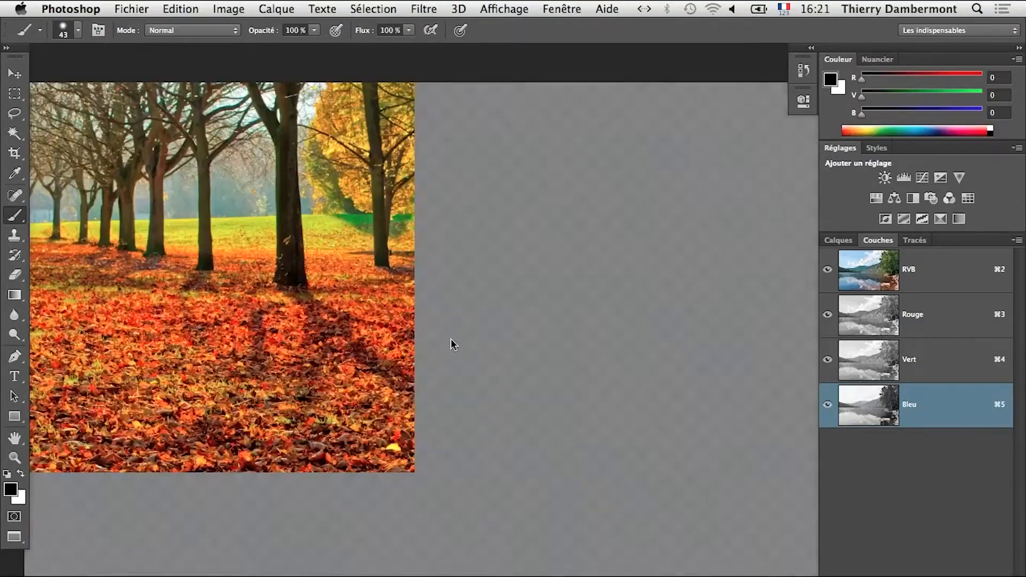
Step: Switch back to Firefox and look through the open landscape tabs to check which images are still unsaved
{"action": "key", "text": "super+Tab"}
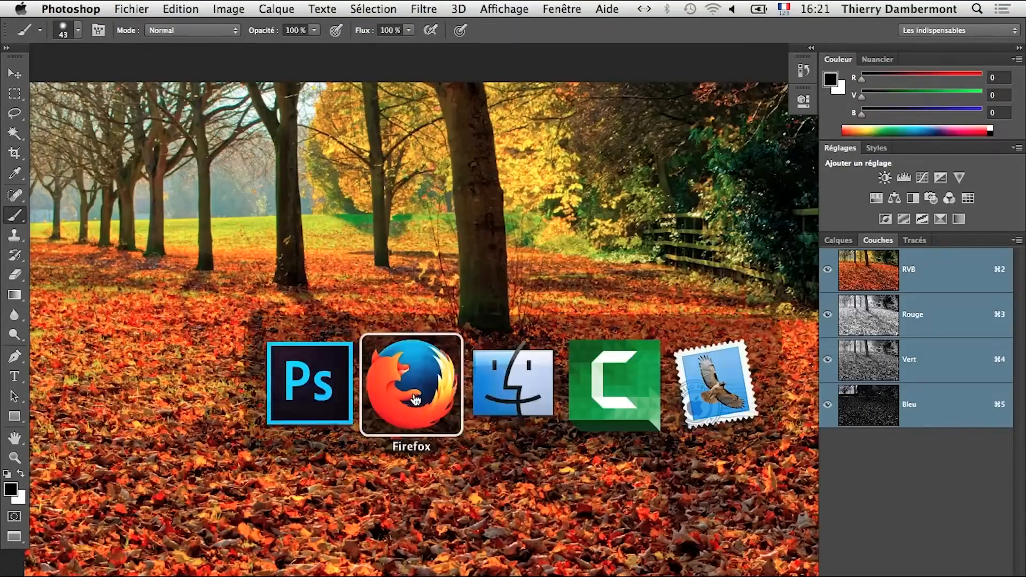
{"action": "left_click", "coordinate": [416, 400]}
{"action": "left_click", "coordinate": [815, 39]}
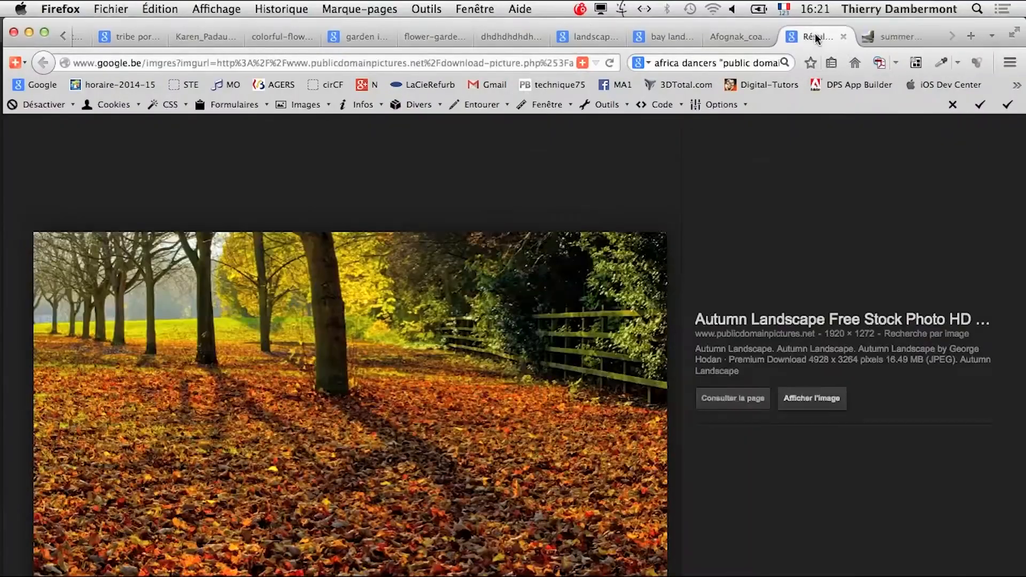
{"action": "left_click", "coordinate": [744, 38]}
{"action": "left_click", "coordinate": [668, 38]}
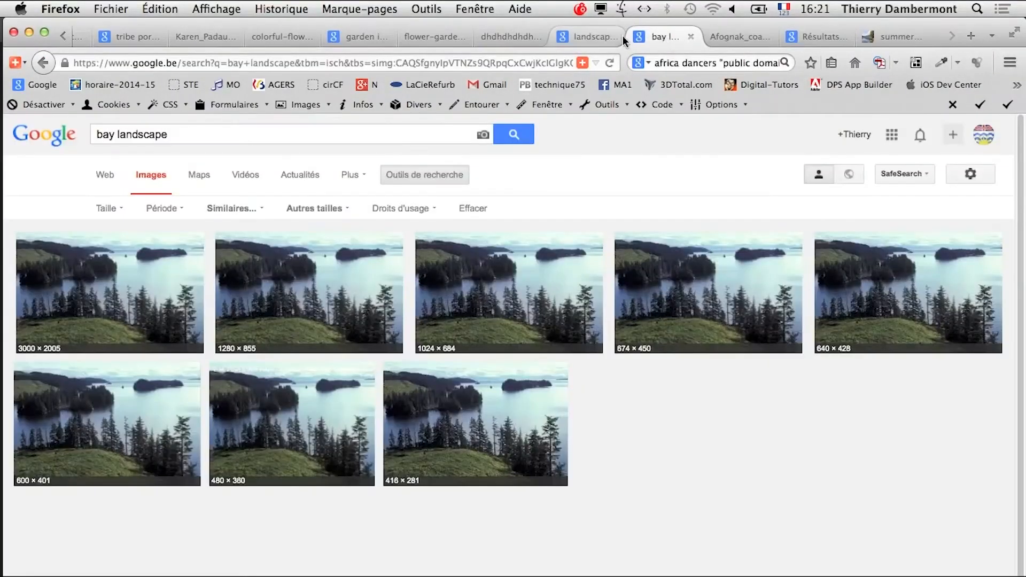
{"action": "left_click", "coordinate": [599, 39]}
{"action": "left_click", "coordinate": [884, 39]}
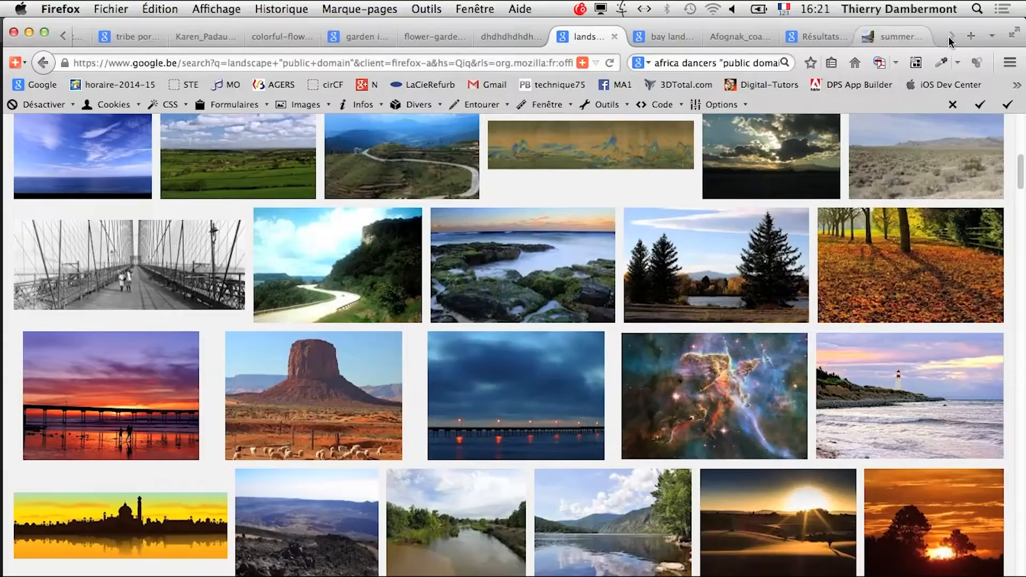
{"action": "left_click", "coordinate": [829, 42]}
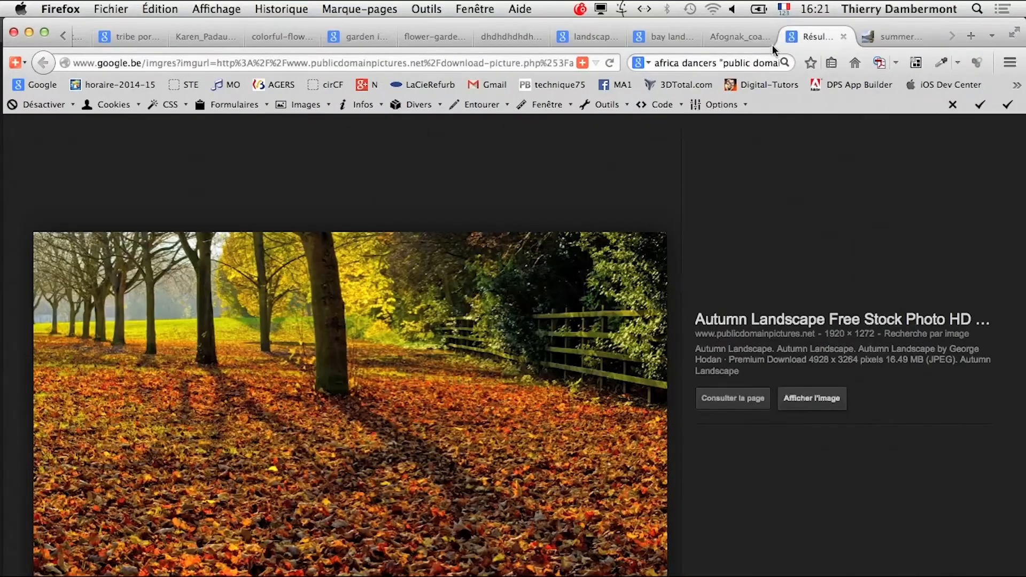
Step: Save the full-size coastline image as lac.jpg in the test infrarouge folder inside PS-2014-09-02
{"action": "left_click", "coordinate": [755, 42]}
{"action": "right_click", "coordinate": [650, 270]}
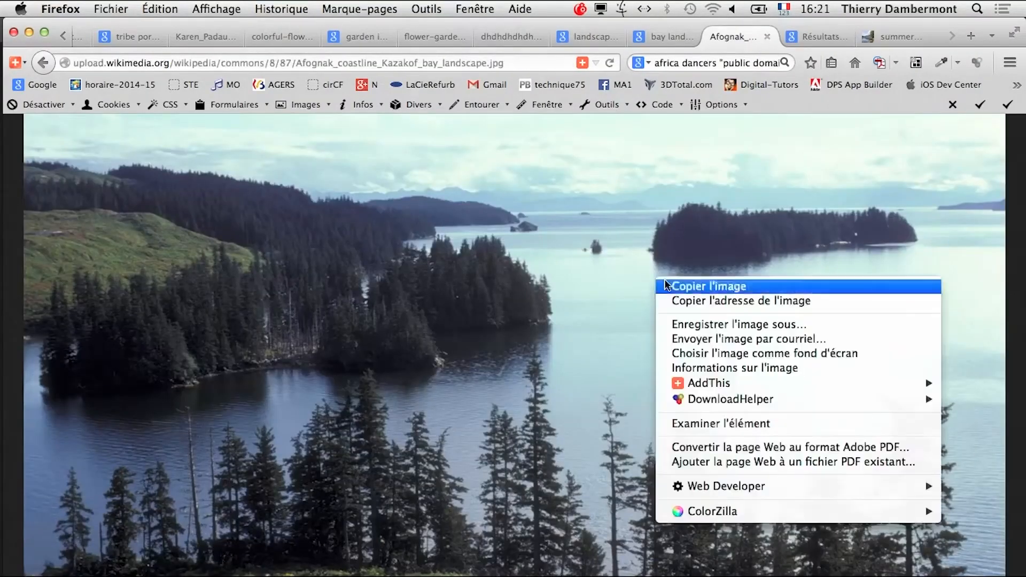
{"action": "left_click", "coordinate": [737, 325]}
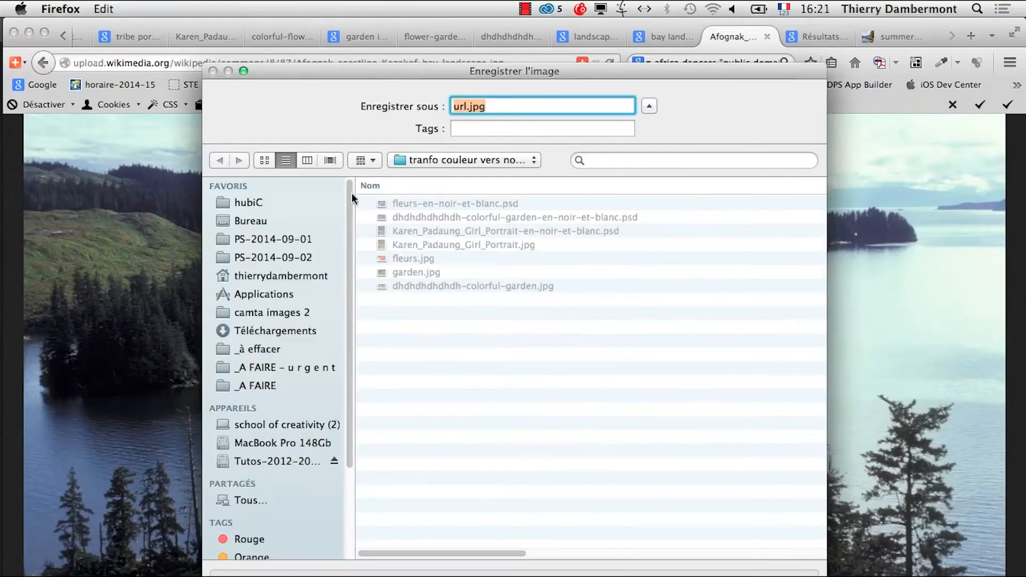
{"action": "left_click", "coordinate": [447, 159]}
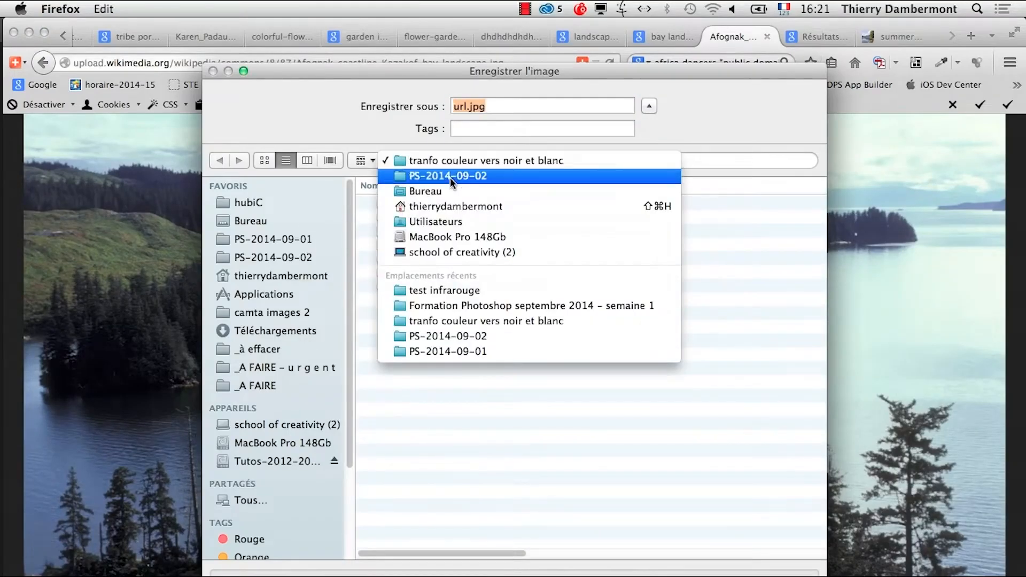
{"action": "left_click", "coordinate": [450, 173]}
{"action": "left_click_drag", "start_coordinate": [491, 70], "coordinate": [497, 119]}
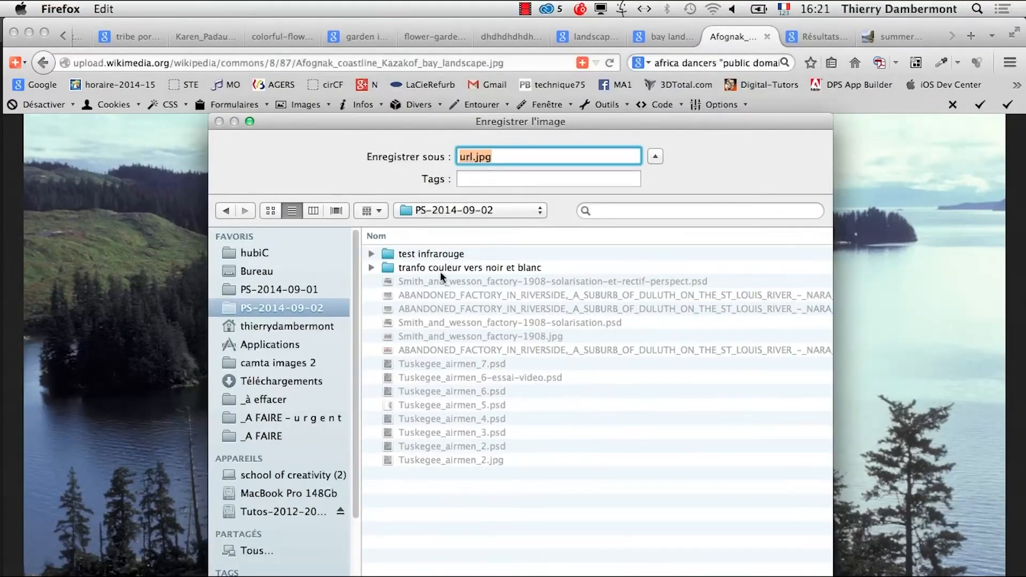
{"action": "double_click", "coordinate": [441, 254]}
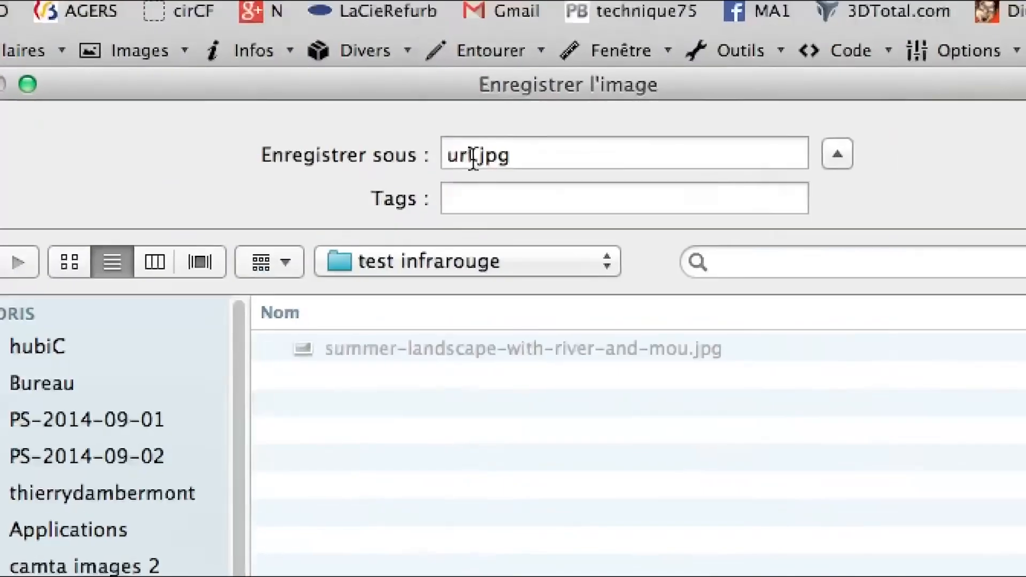
{"action": "double_click", "coordinate": [472, 159]}
{"action": "type", "text": "lac"}
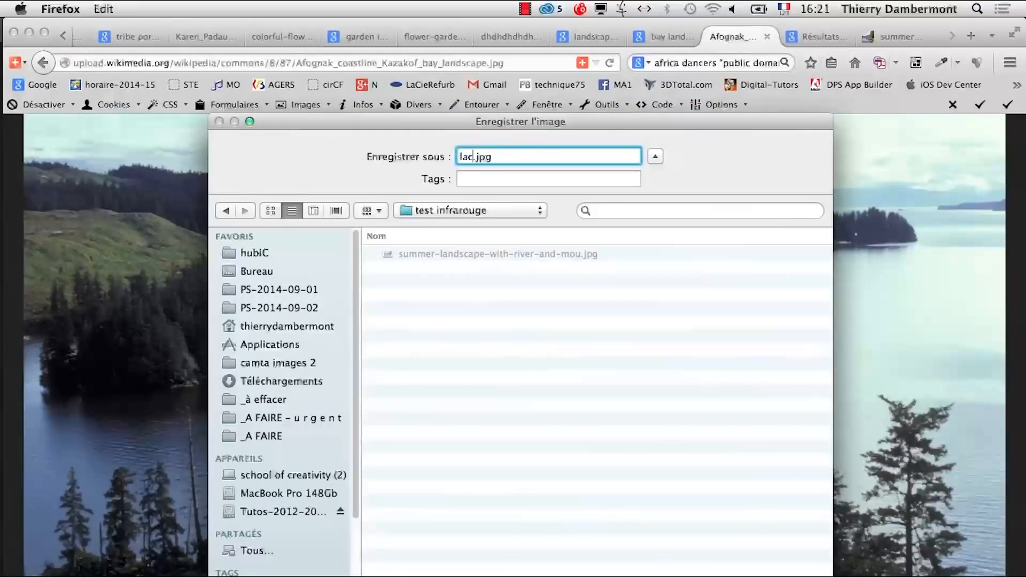
{"action": "key", "text": "Return"}
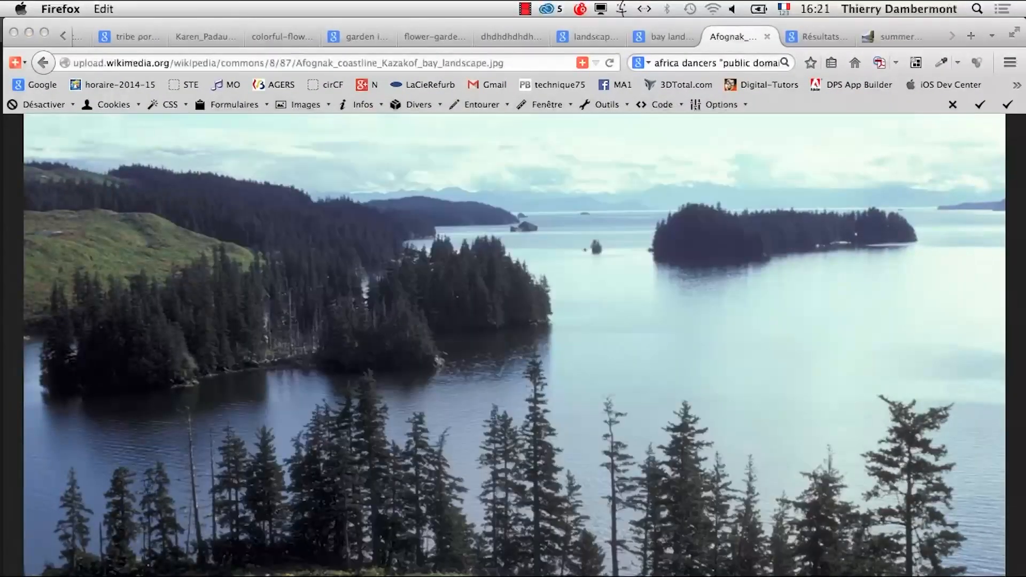
Step: Review the "bay landscape" sizes, the landscape search results and the other open image tabs for further photos
{"action": "key", "text": "ctrl+shift+Tab"}
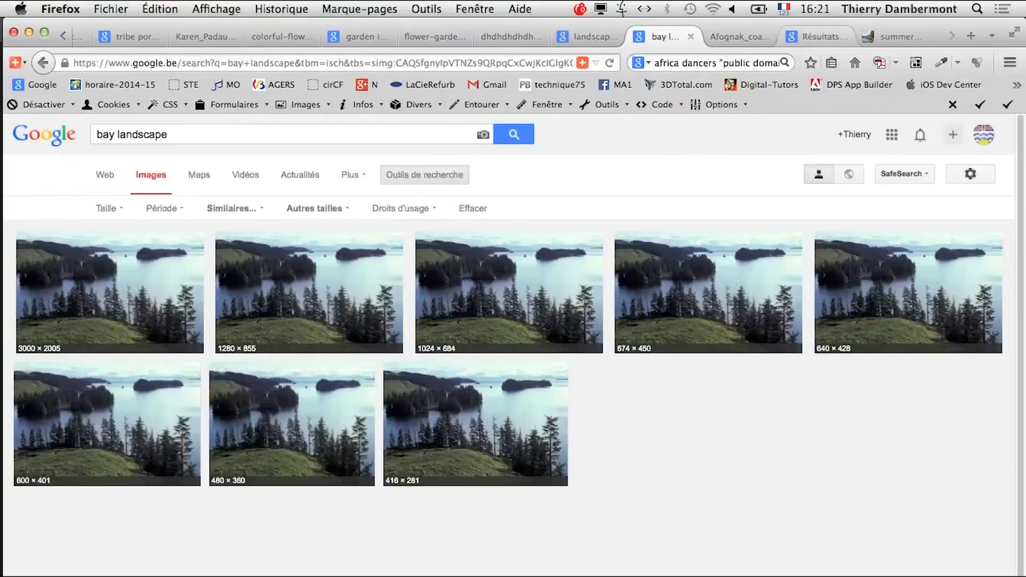
{"action": "key", "text": "ctrl+shift+Tab"}
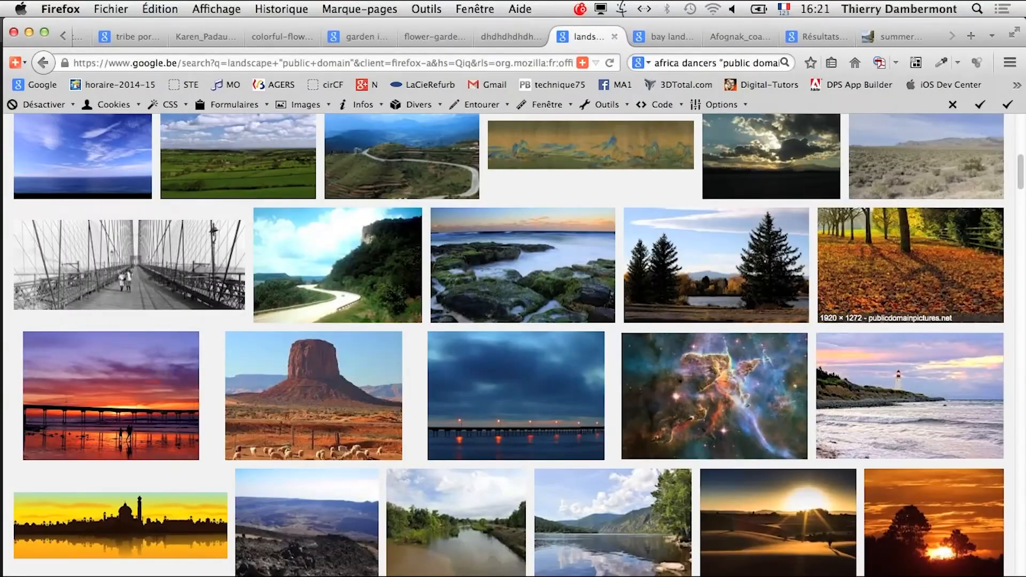
{"action": "scroll", "coordinate": [908, 294], "scroll_direction": "up", "scroll_amount": 10}
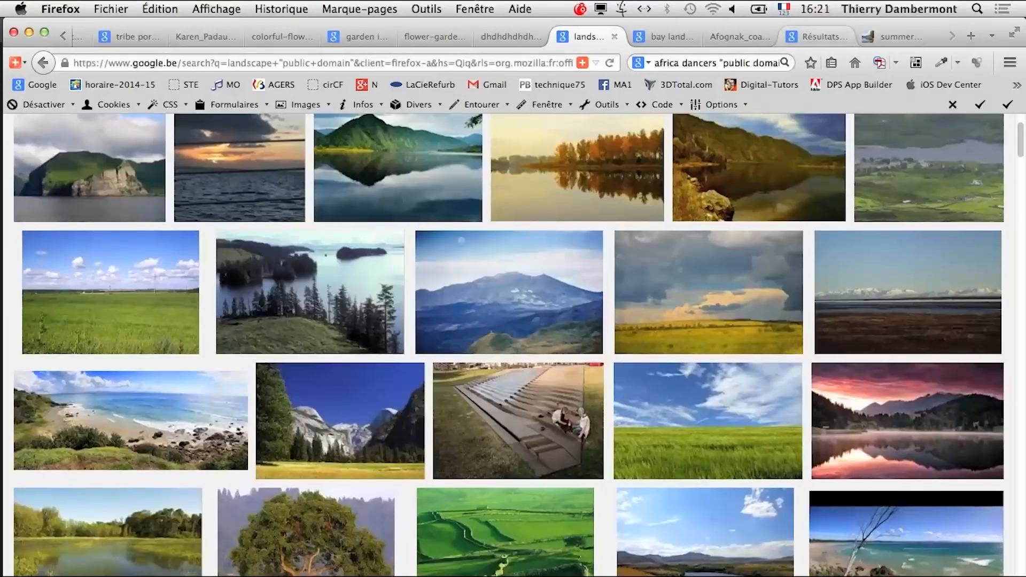
{"action": "key", "text": "ctrl+Tab"}
{"action": "key", "text": "ctrl+Tab"}
{"action": "key", "text": "ctrl+Tab"}
{"action": "key", "text": "ctrl+Tab"}
{"action": "key", "text": "ctrl+shift+Tab"}
{"action": "key", "text": "ctrl+shift+Tab"}
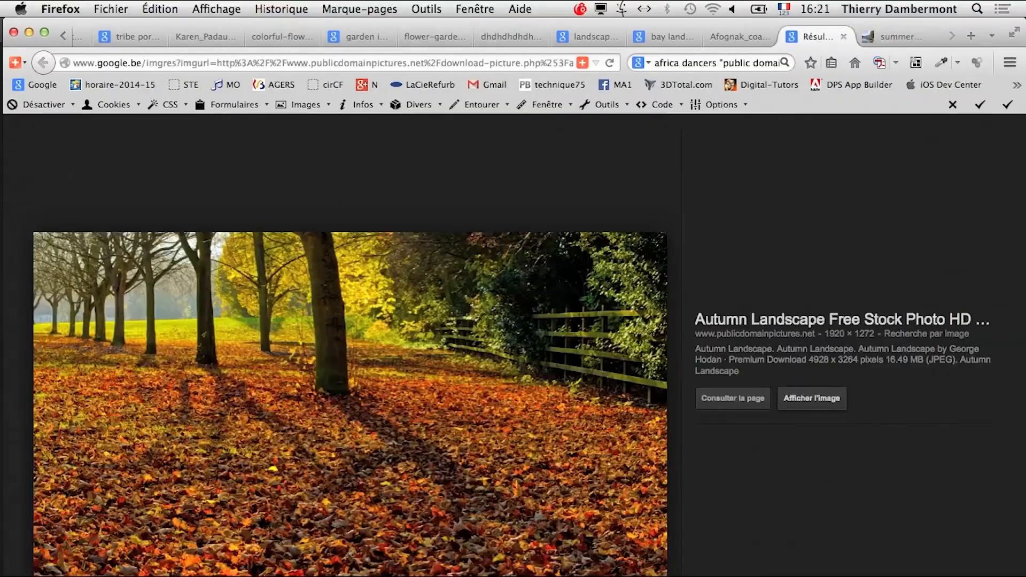
Step: Switch to Photoshop and save the autumn landscape as a JPEG at the highest quality in the test infrarouge folder
{"action": "key", "text": "super+Tab"}
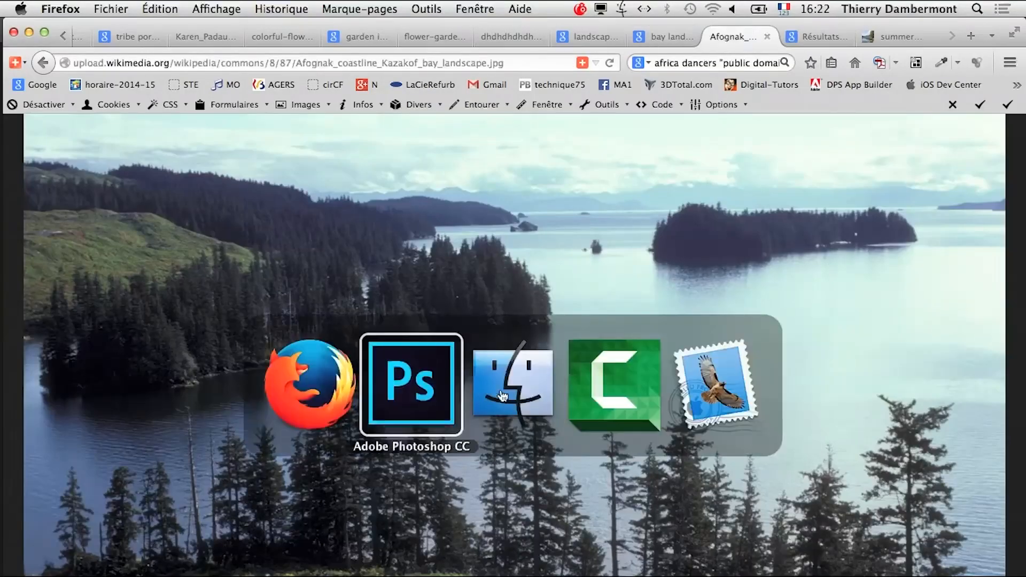
{"action": "left_click", "coordinate": [132, 9]}
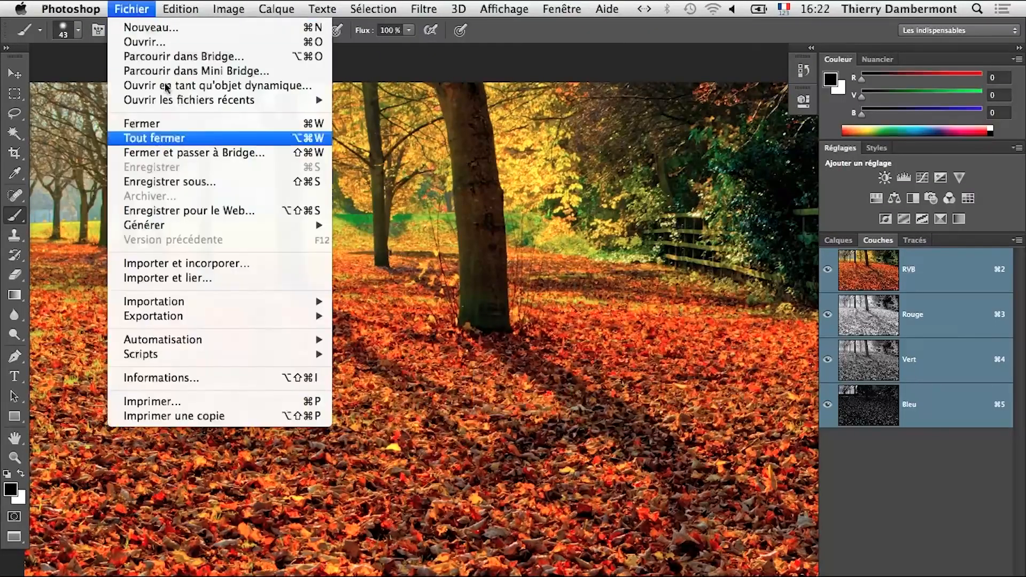
{"action": "left_click", "coordinate": [315, 176]}
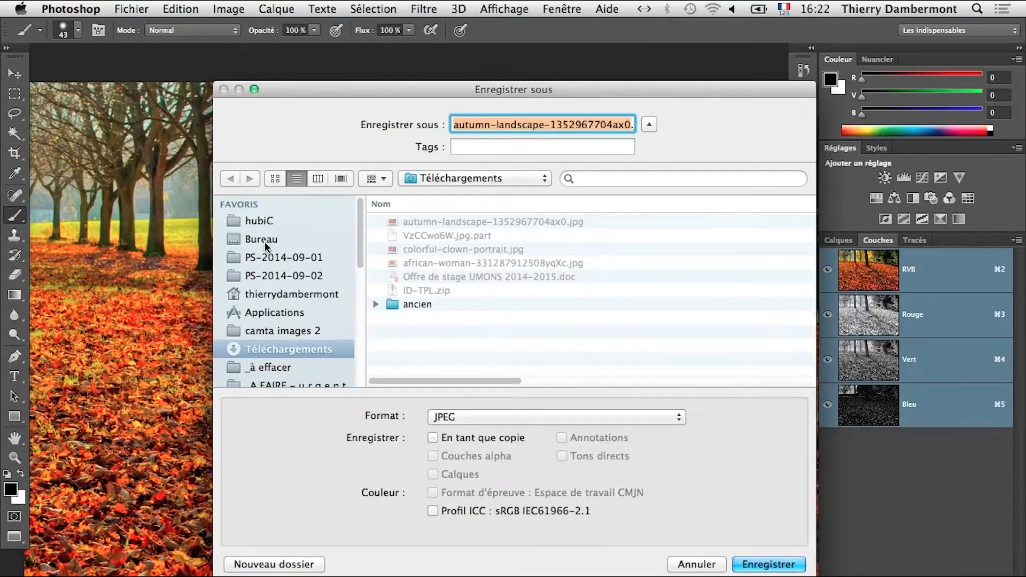
{"action": "left_click", "coordinate": [274, 275]}
{"action": "double_click", "coordinate": [459, 221]}
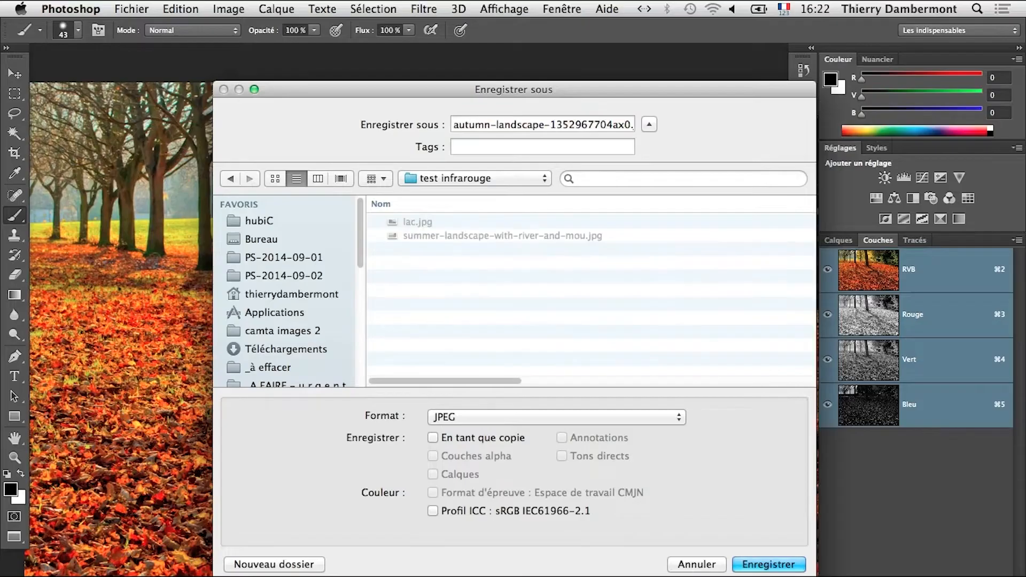
{"action": "key", "text": "Return"}
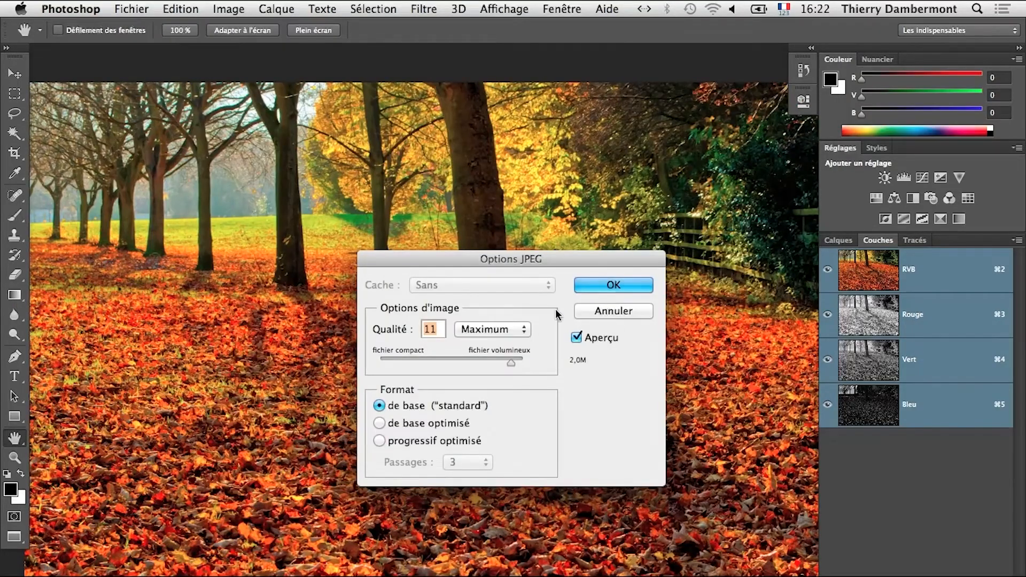
{"action": "left_click_drag", "start_coordinate": [511, 362], "coordinate": [523, 362]}
{"action": "left_click", "coordinate": [594, 287]}
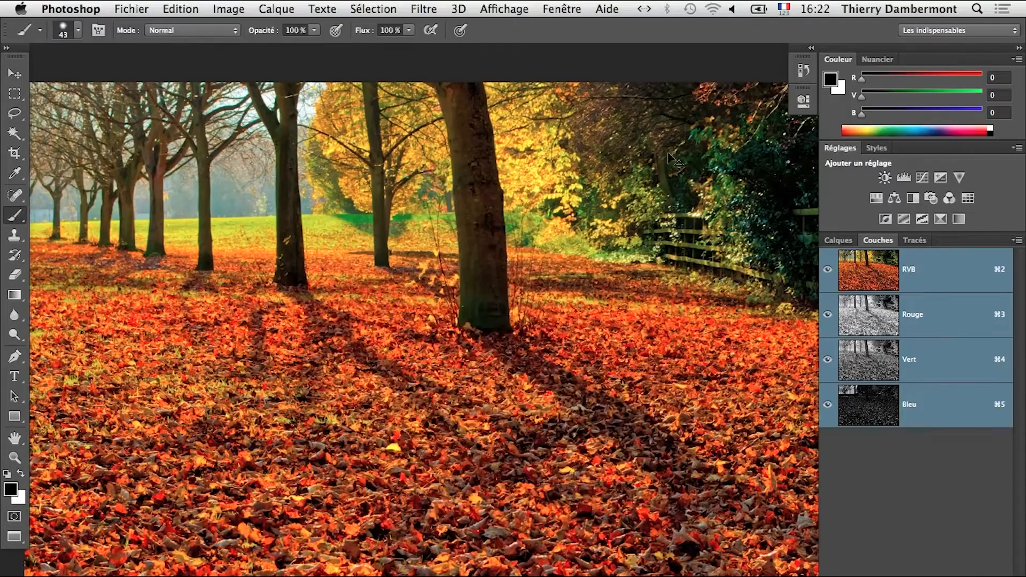
Step: Switch to Firefox and open the red desert butte photo from the landscape search results in its own tab
{"action": "key", "text": "super+Tab"}
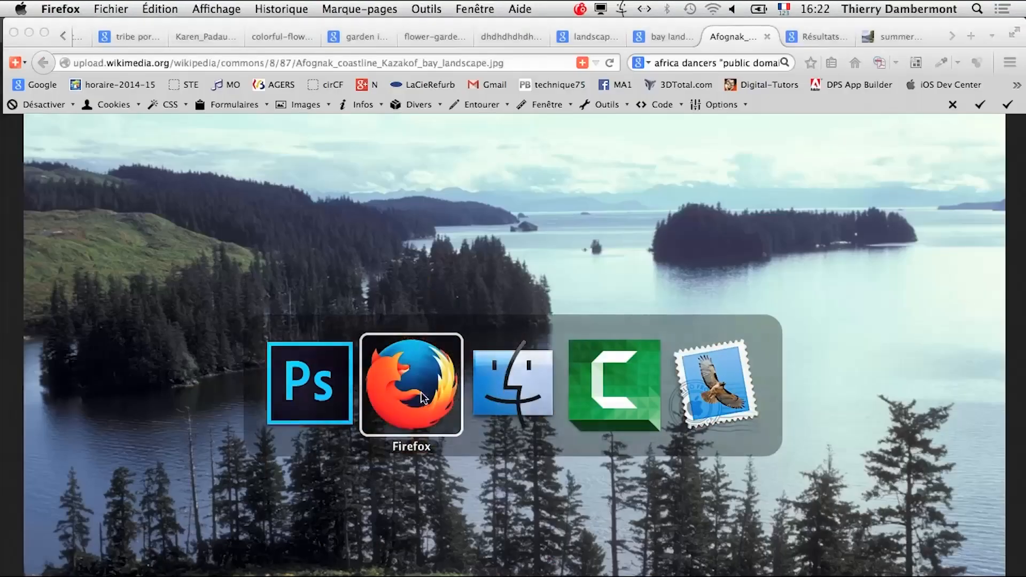
{"action": "left_click", "coordinate": [421, 393]}
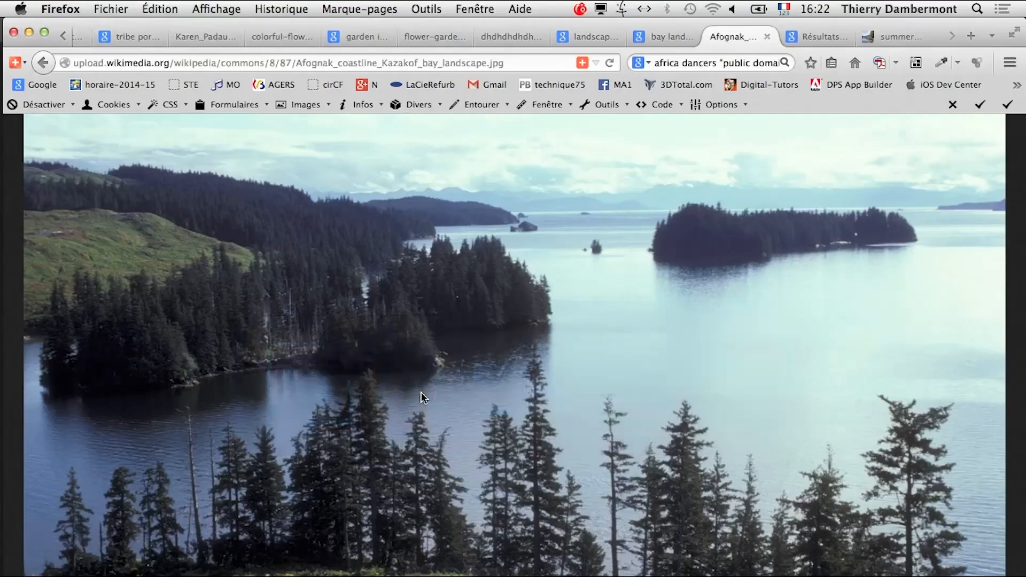
{"action": "left_click", "coordinate": [611, 39]}
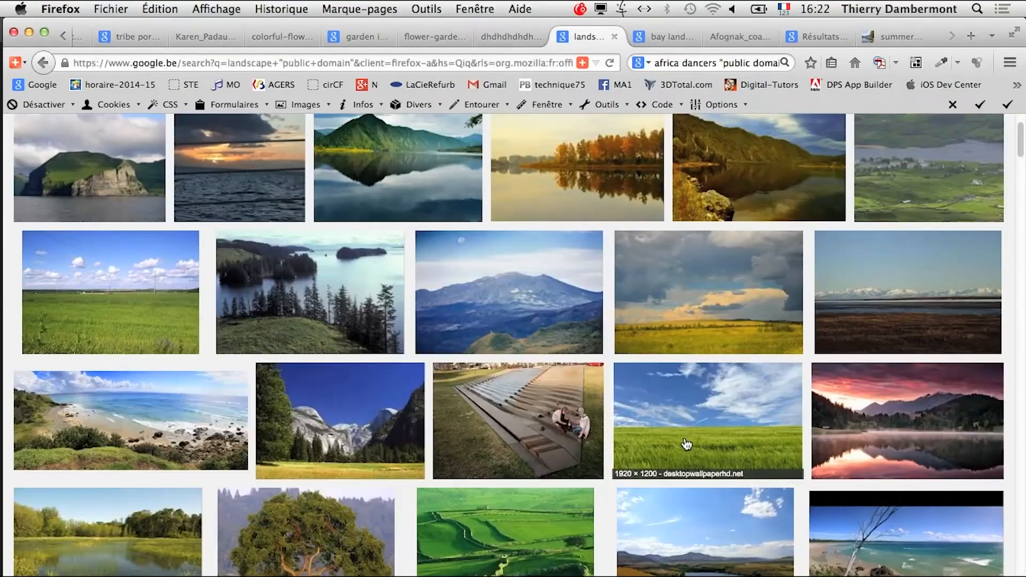
{"action": "scroll", "coordinate": [689, 454], "scroll_direction": "down", "scroll_amount": 5}
{"action": "scroll", "coordinate": [693, 463], "scroll_direction": "down", "scroll_amount": 5}
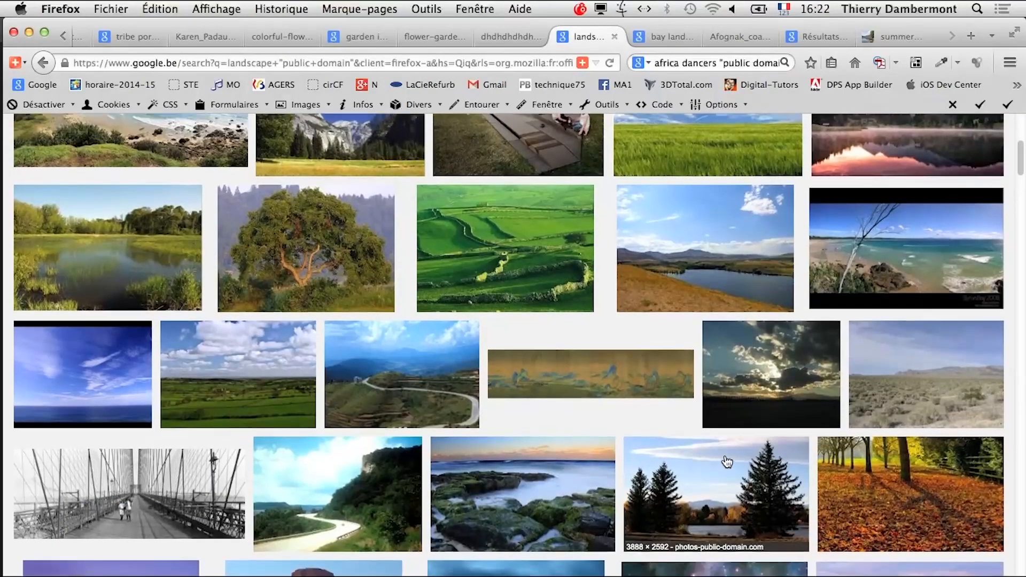
{"action": "scroll", "coordinate": [727, 468], "scroll_direction": "down", "scroll_amount": 3}
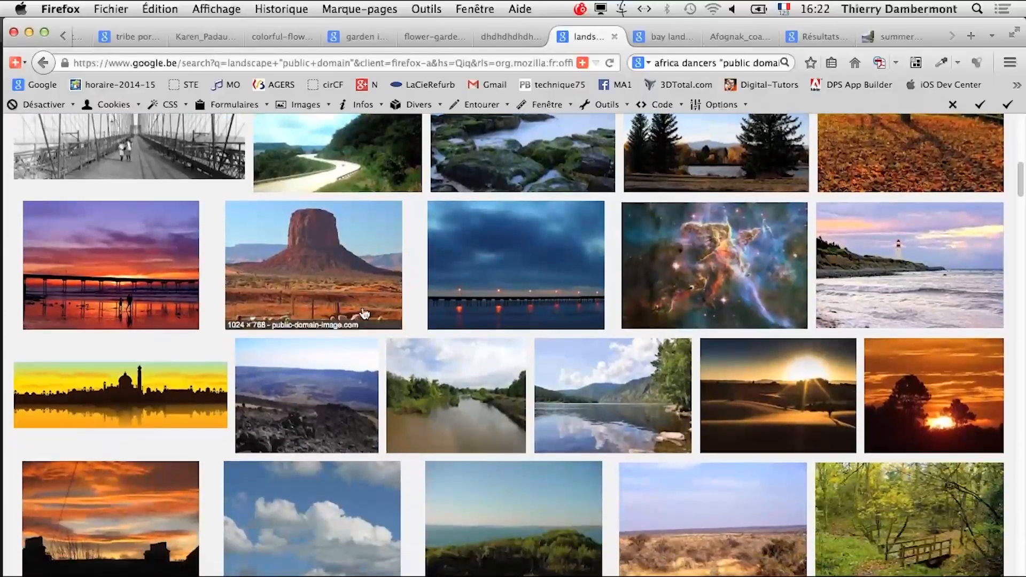
{"action": "right_click", "coordinate": [359, 267]}
{"action": "left_click", "coordinate": [358, 273]}
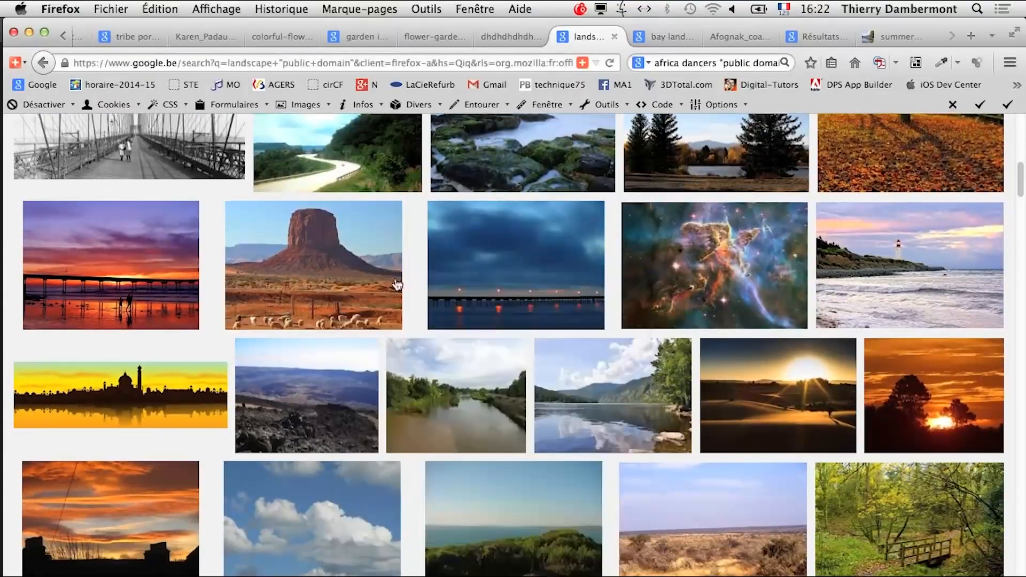
{"action": "left_click", "coordinate": [665, 38]}
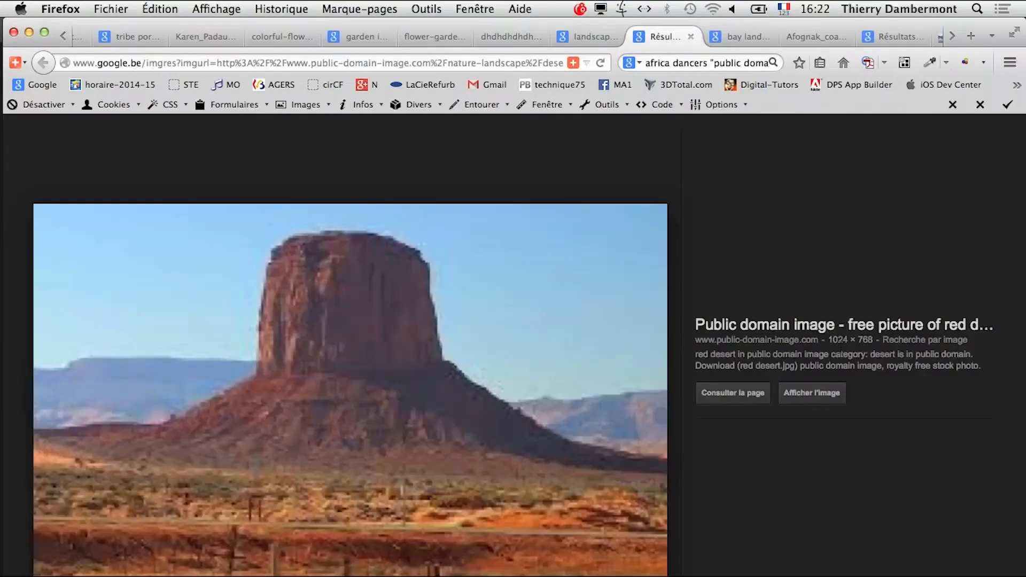
Step: Run a search by image on the red desert photo and list all its available sizes
{"action": "left_click", "coordinate": [811, 392]}
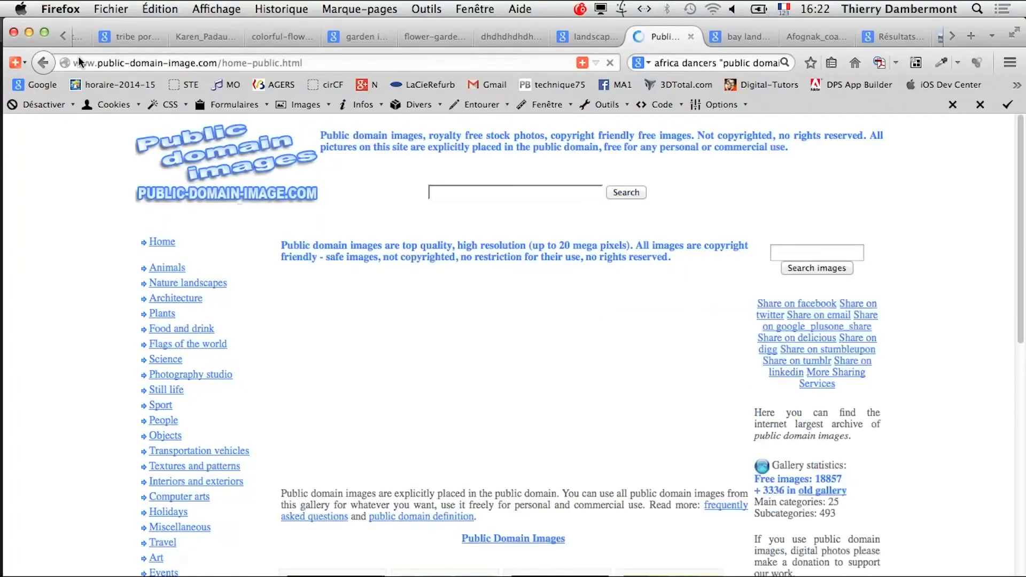
{"action": "left_click", "coordinate": [46, 62]}
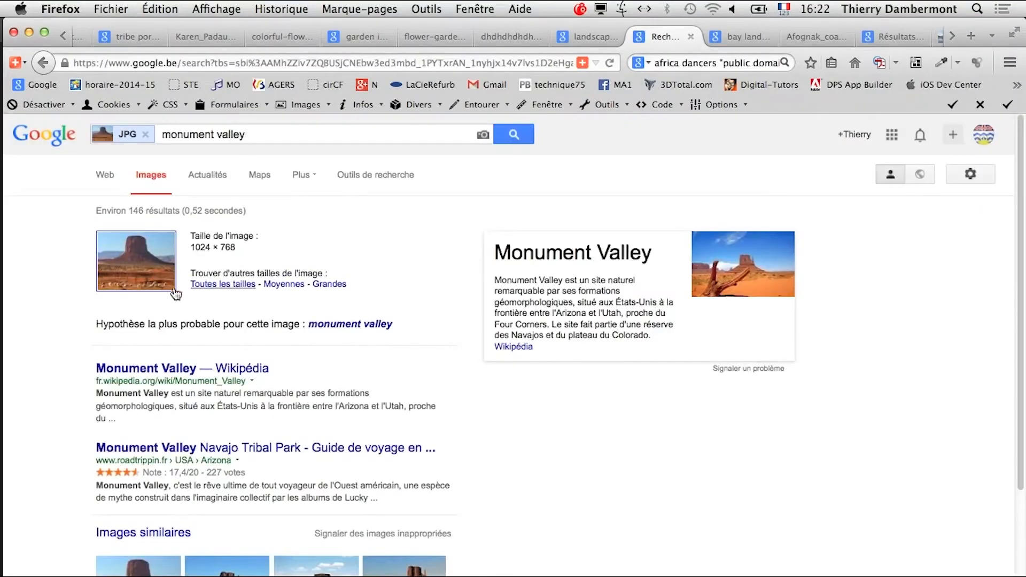
{"action": "left_click", "coordinate": [216, 285]}
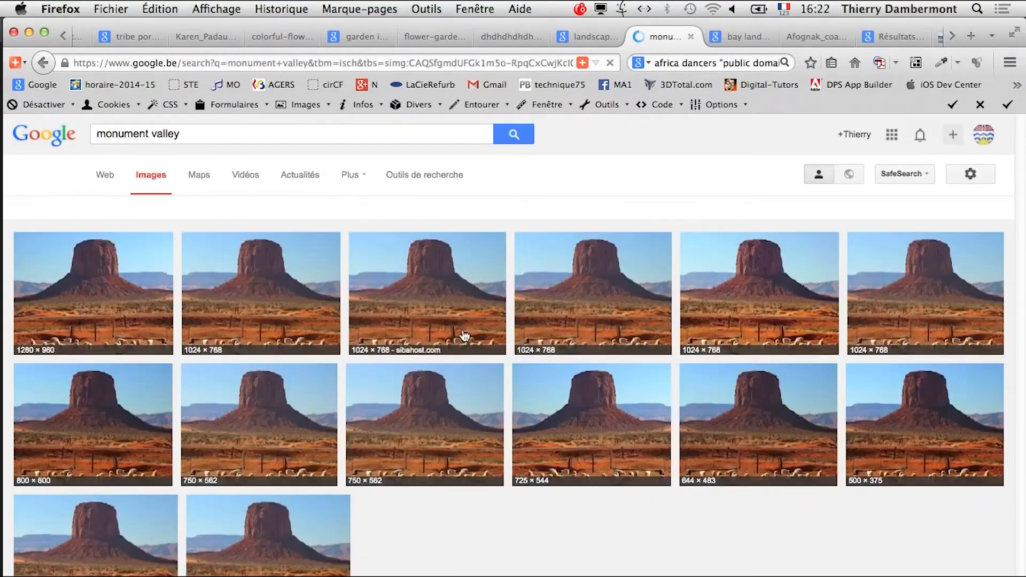
Step: Try to display the 1280 × 960 version of the red desert photo at full size
{"action": "right_click", "coordinate": [87, 284]}
{"action": "left_click", "coordinate": [136, 293]}
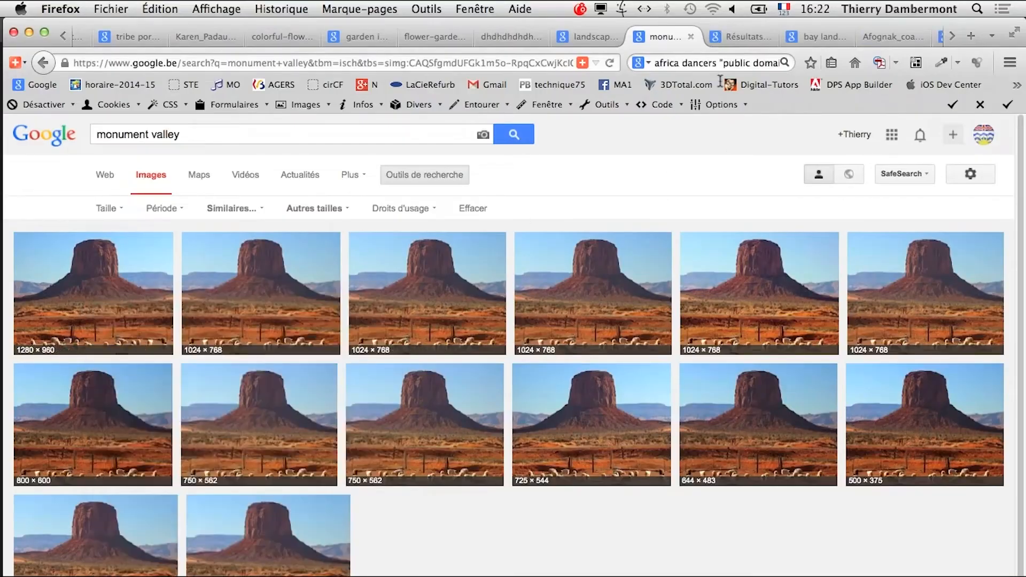
{"action": "left_click", "coordinate": [740, 37]}
{"action": "left_click", "coordinate": [806, 380]}
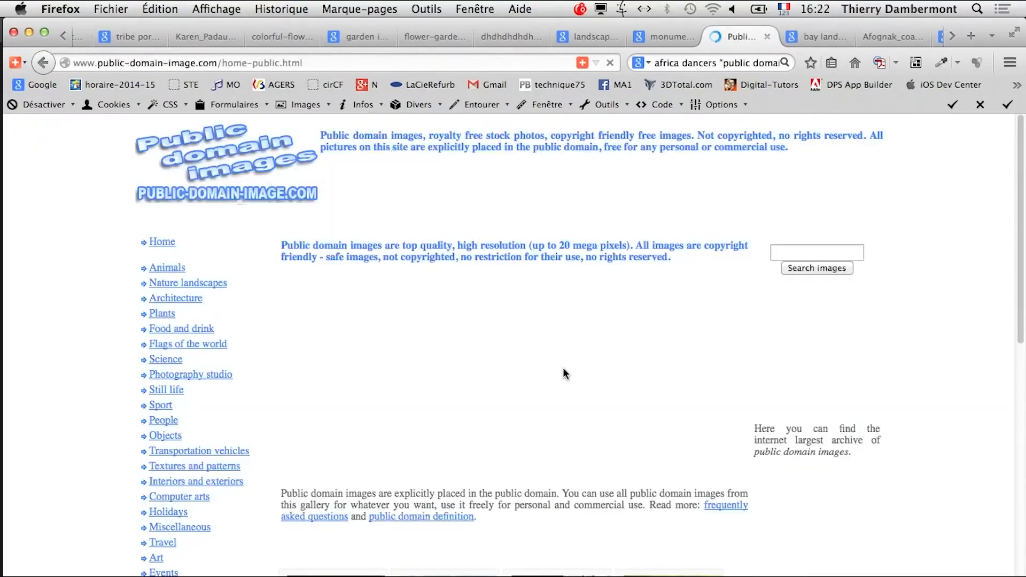
{"action": "key", "text": "super+Left"}
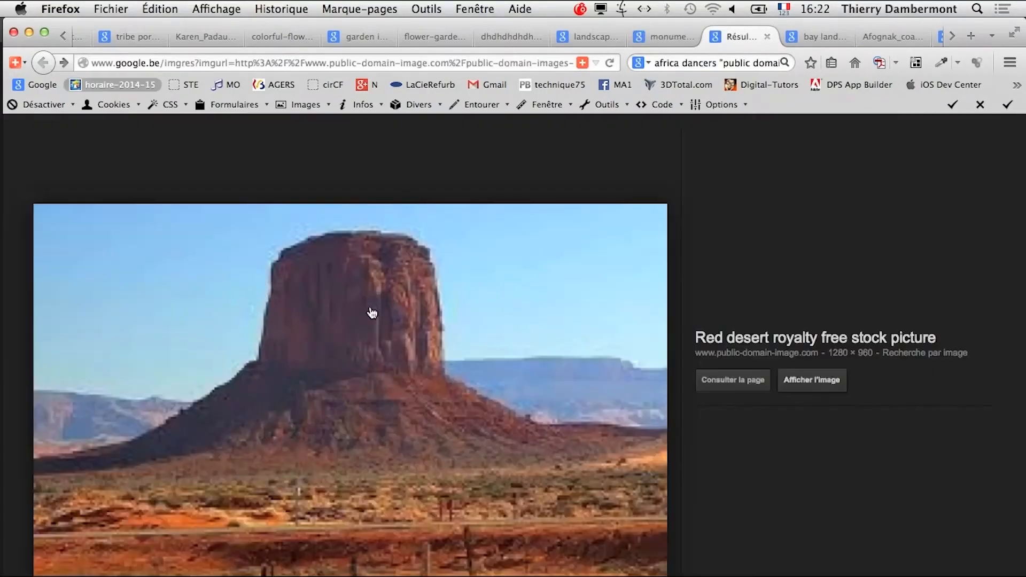
Step: Try to display the 1024 × 768 Monument Valley version from pdphoto.org at full size
{"action": "left_click", "coordinate": [665, 37]}
{"action": "right_click", "coordinate": [245, 305]}
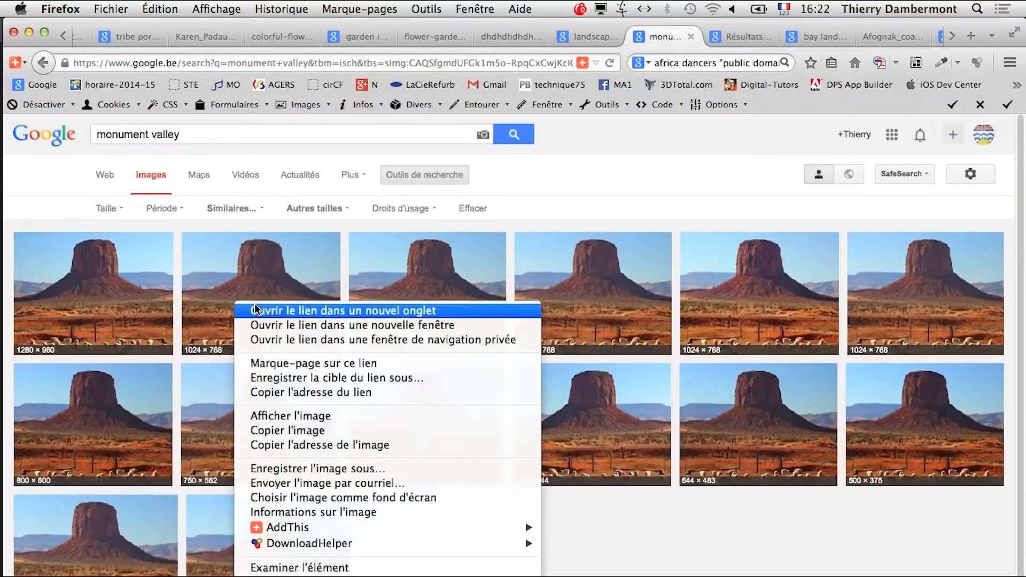
{"action": "left_click", "coordinate": [257, 311]}
{"action": "left_click", "coordinate": [743, 36]}
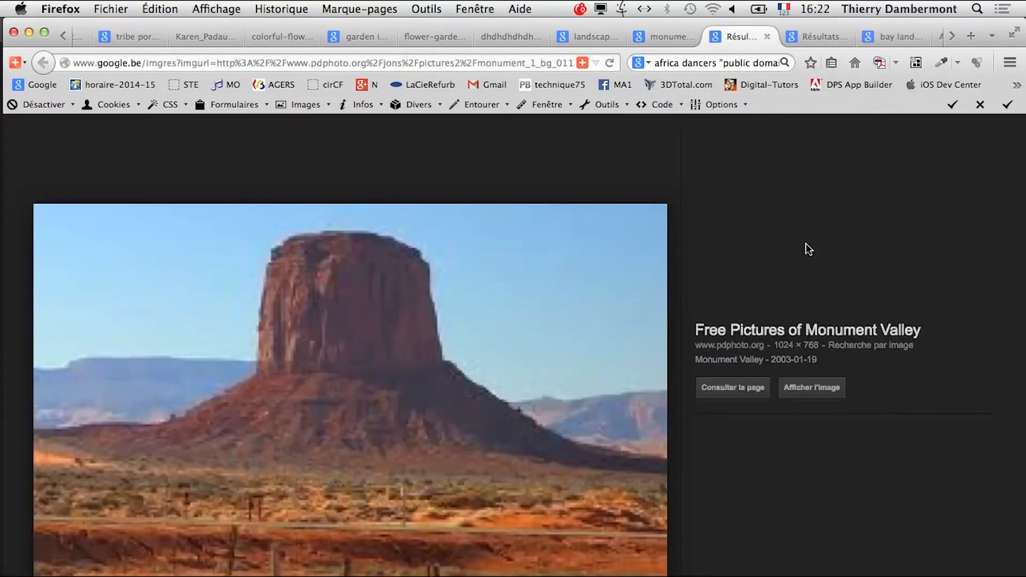
{"action": "left_click", "coordinate": [815, 390]}
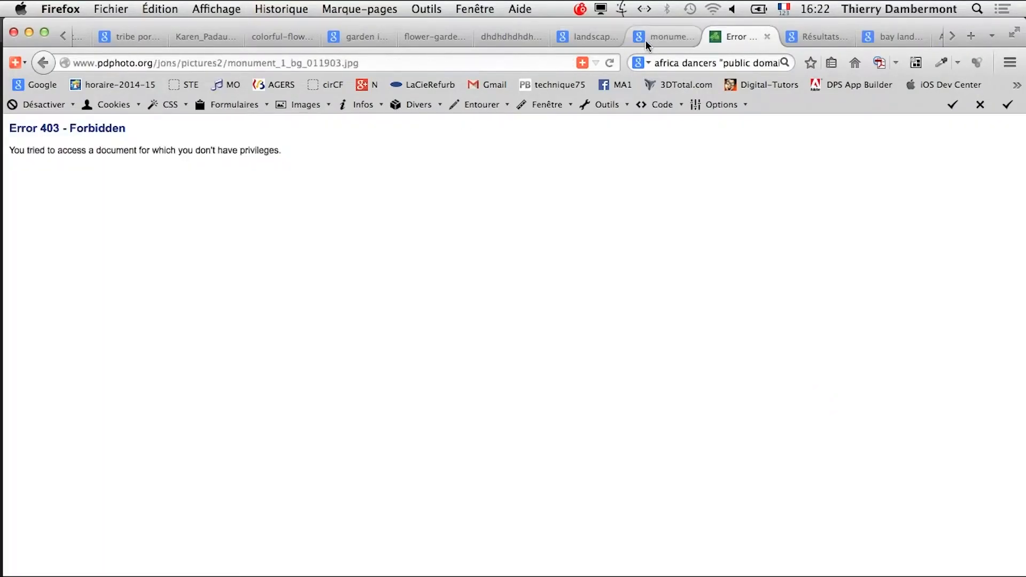
Step: Open the second 1024 × 768 version of the butte photo in a new tab and display it at full size
{"action": "left_click", "coordinate": [665, 37]}
{"action": "right_click", "coordinate": [470, 259]}
{"action": "left_click", "coordinate": [481, 271]}
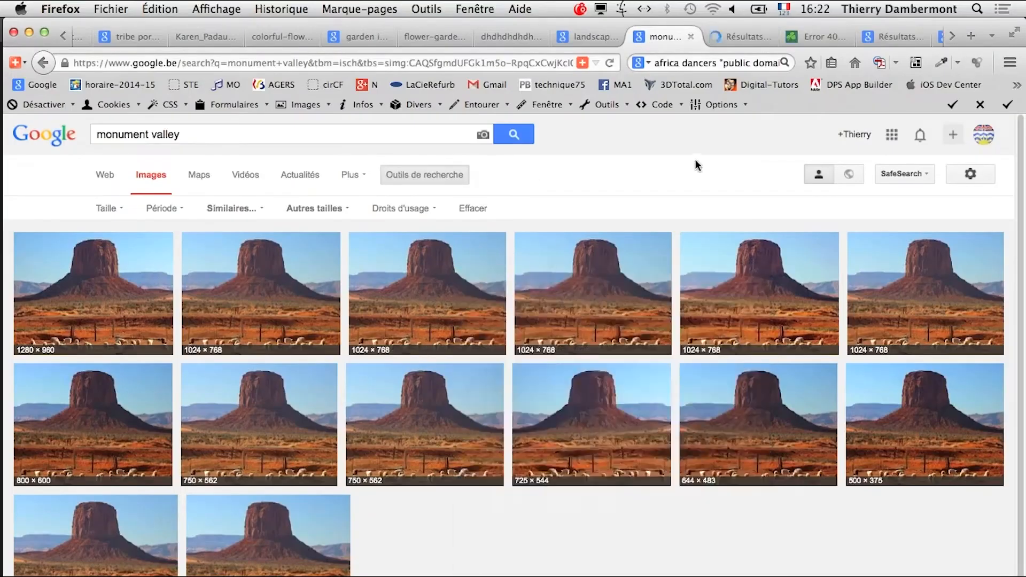
{"action": "left_click", "coordinate": [728, 33]}
{"action": "left_click", "coordinate": [812, 396]}
Step: Save the full-size butte photo as red-desert.jpg in the test infrarouge folder
{"action": "right_click", "coordinate": [571, 381]}
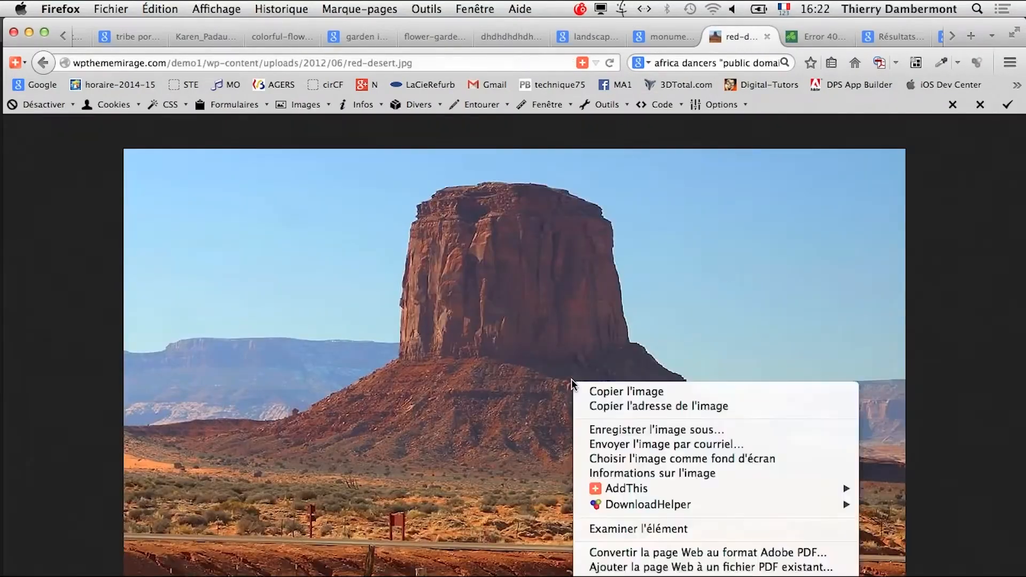
{"action": "left_click", "coordinate": [615, 430]}
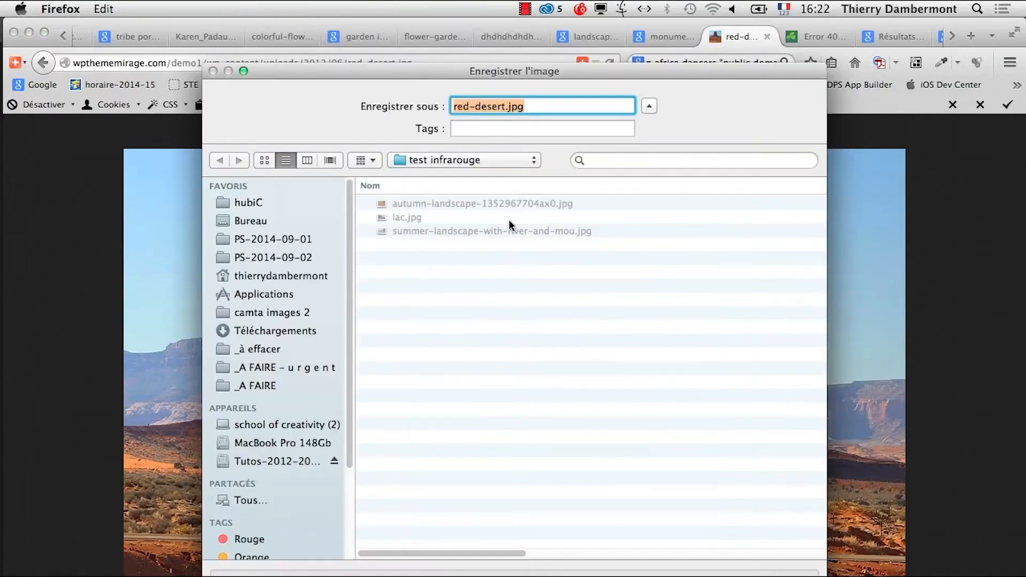
{"action": "key", "text": "Return"}
Step: Switch to Photoshop and open lac.jpg, red-desert.jpg and the summer landscape JPEG together from the test infrarouge folder
{"action": "key", "text": "super+Tab"}
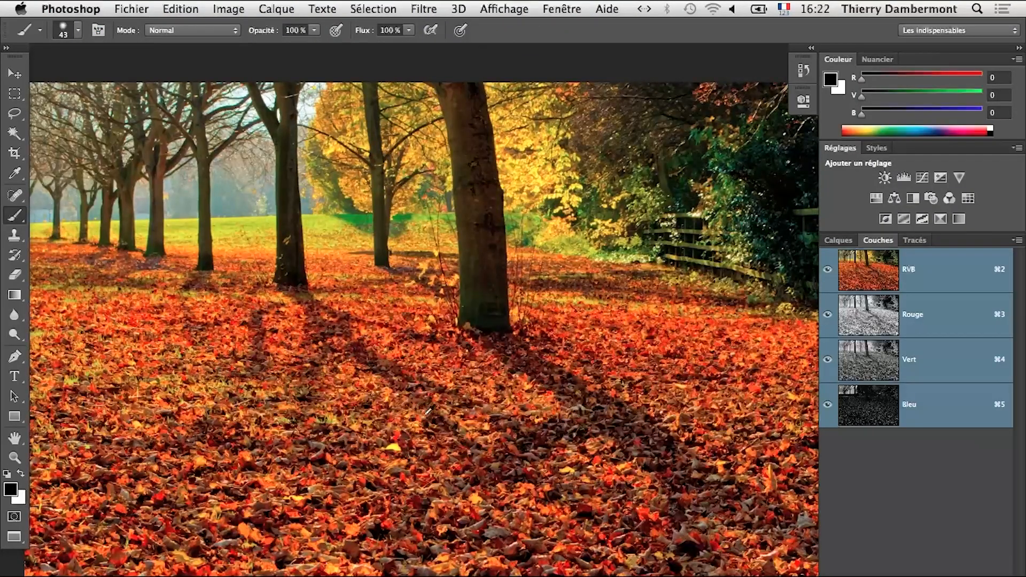
{"action": "left_click", "coordinate": [432, 416], "text": "alt"}
{"action": "left_click", "coordinate": [562, 8]}
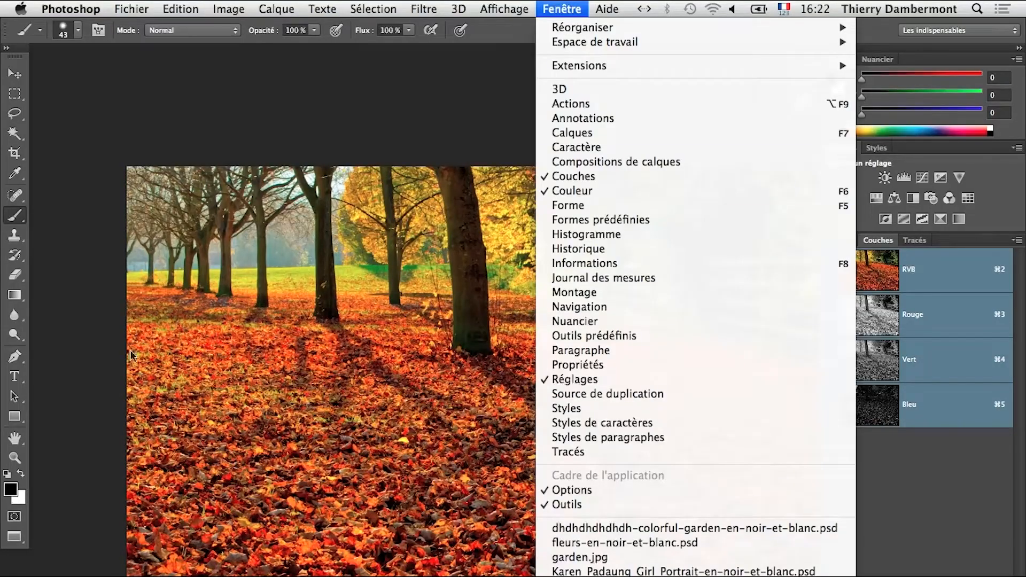
{"action": "left_click", "coordinate": [95, 233]}
{"action": "left_click", "coordinate": [131, 9]}
{"action": "left_click", "coordinate": [144, 41]}
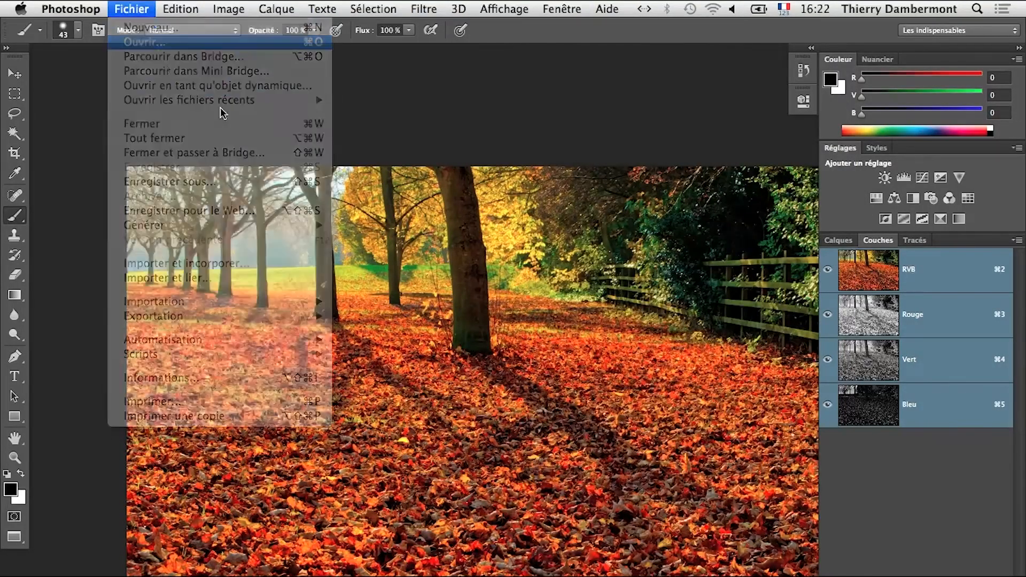
{"action": "left_click", "coordinate": [245, 131]}
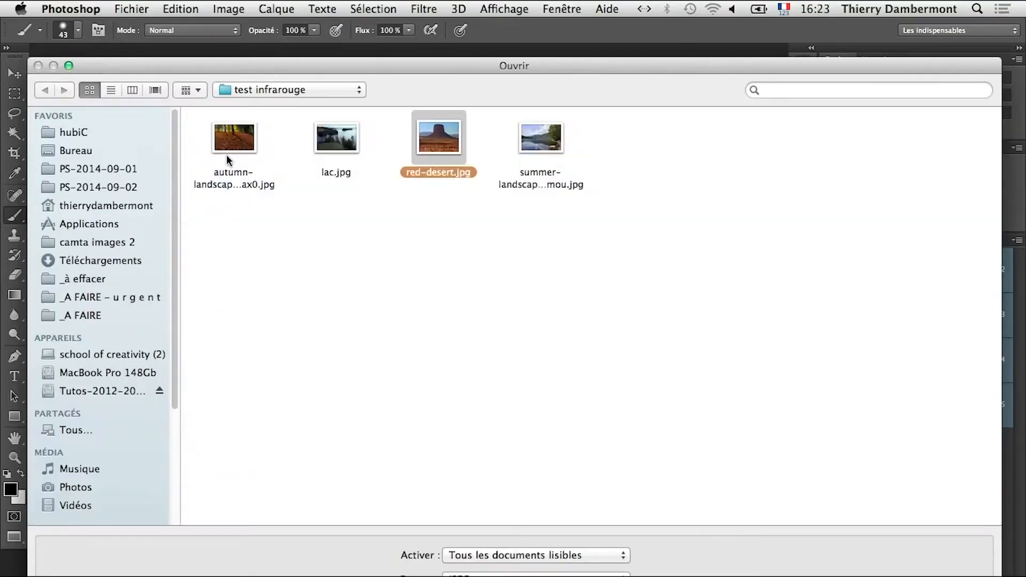
{"action": "left_click", "coordinate": [350, 158]}
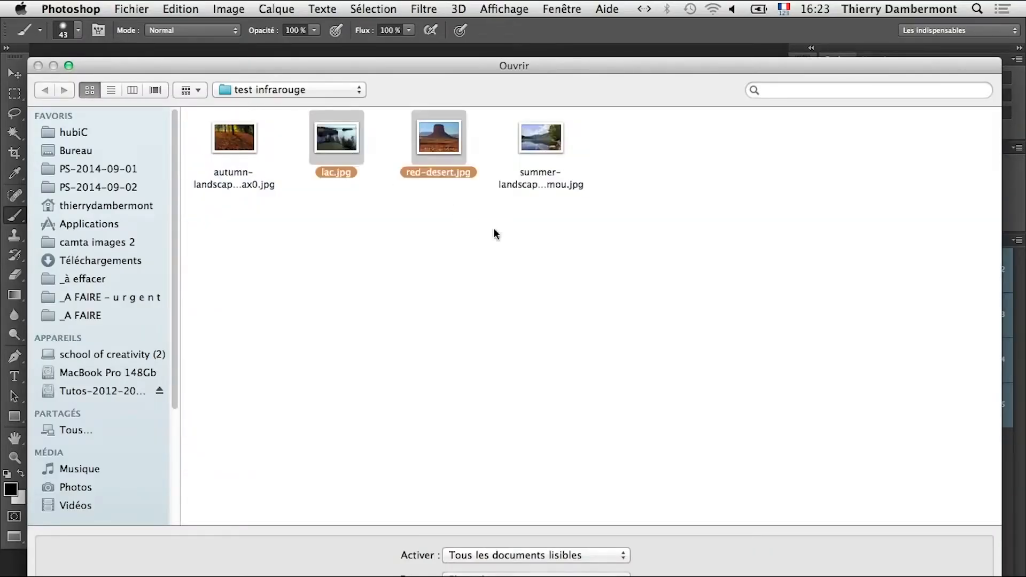
{"action": "left_click", "coordinate": [526, 138], "text": "super"}
{"action": "key", "text": "Return"}
Step: Look through the open landscape images and bring the whole red desert picture into view
{"action": "left_click", "coordinate": [609, 476], "text": "alt"}
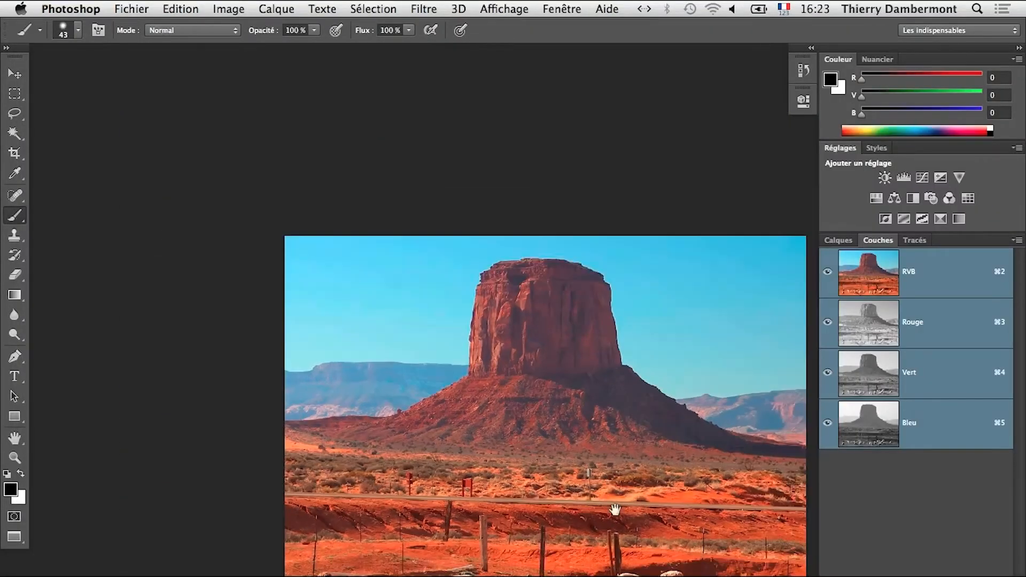
{"action": "left_click_drag", "start_coordinate": [570, 487], "coordinate": [476, 484]}
{"action": "key", "text": "ctrl+Tab"}
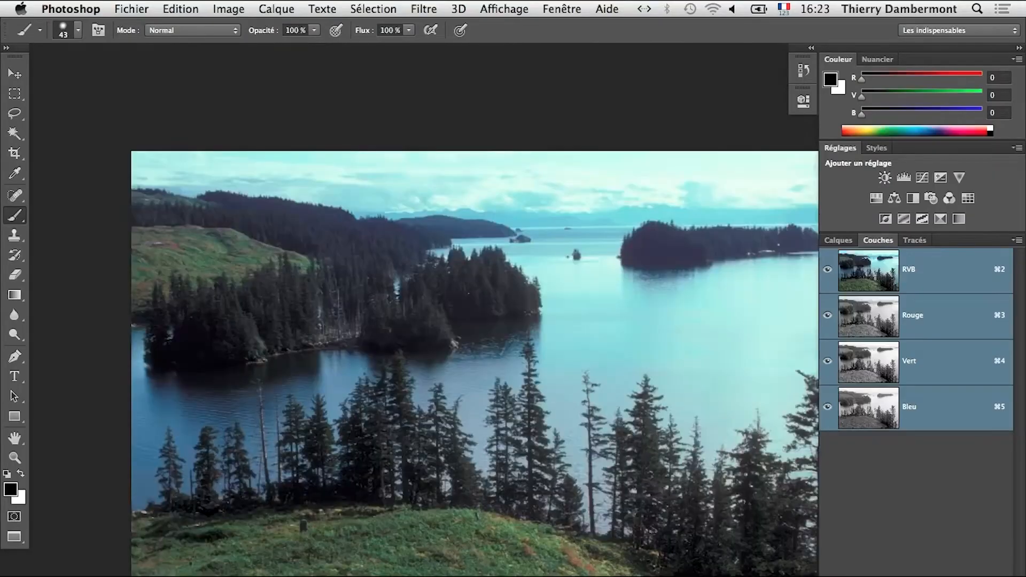
{"action": "key", "text": "ctrl+Tab"}
{"action": "key", "text": "ctrl+Tab"}
{"action": "key", "text": "ctrl+Tab"}
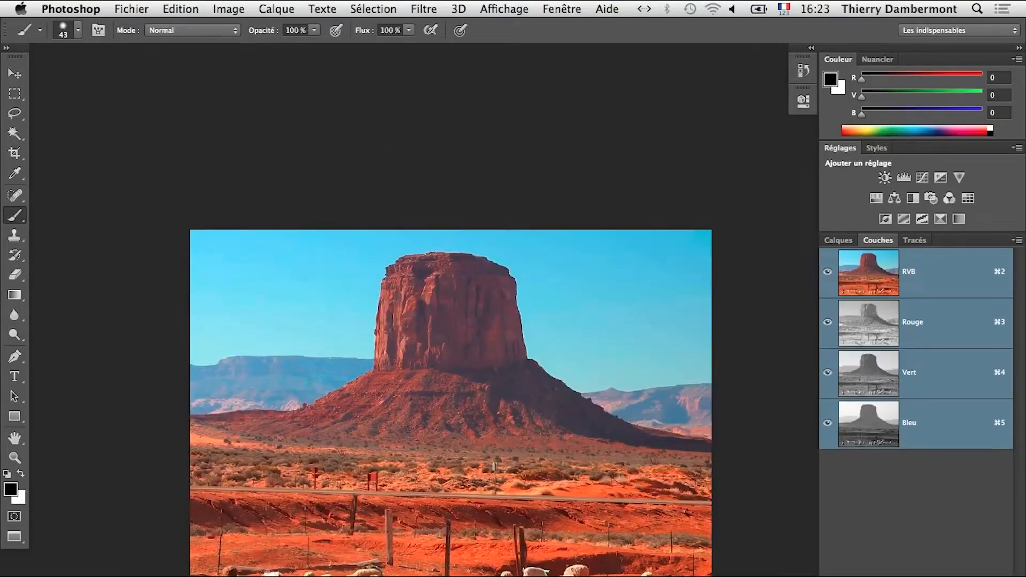
{"action": "left_click", "coordinate": [455, 482], "text": "super"}
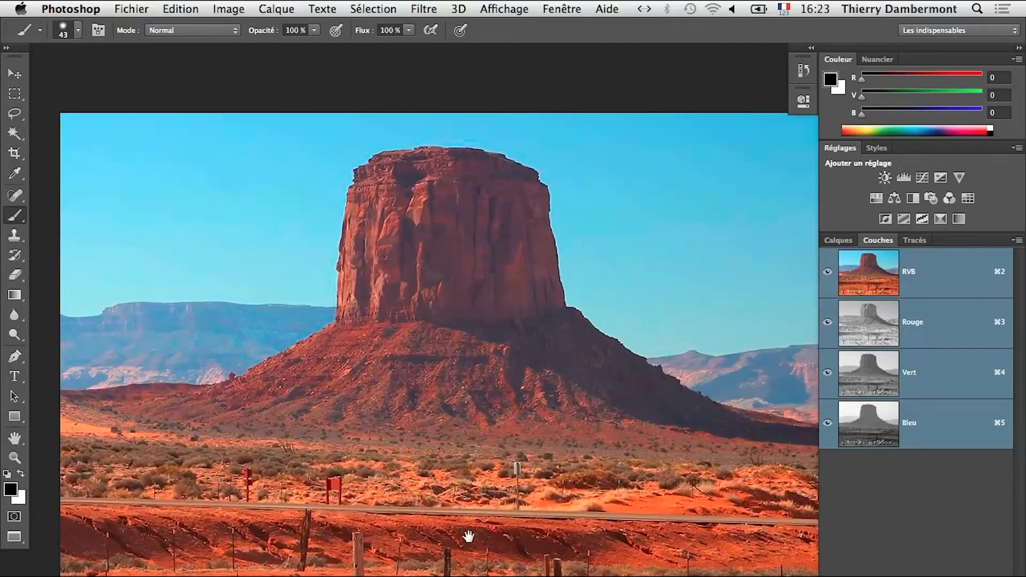
{"action": "left_click_drag", "start_coordinate": [468, 536], "coordinate": [448, 500]}
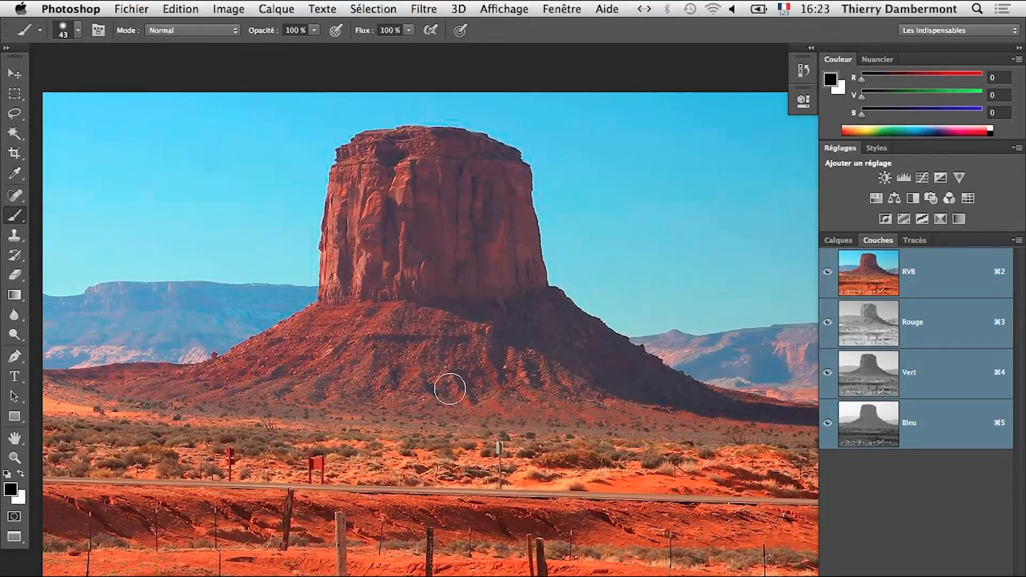
{"action": "key", "text": "super+0"}
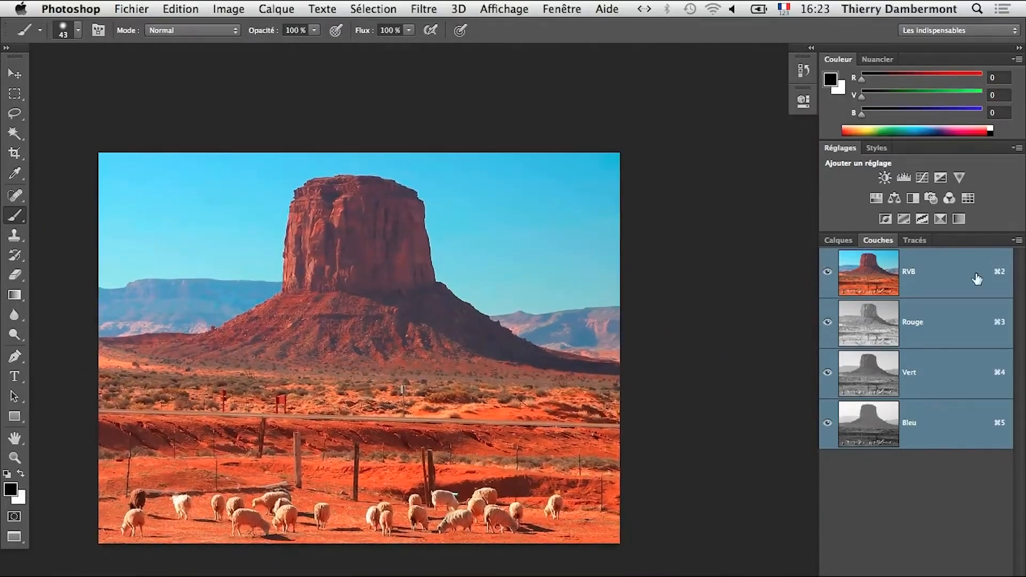
Step: Float the Calques panel over the red desert document and review the Réglages adjustments available for the image
{"action": "left_click", "coordinate": [839, 239]}
{"action": "left_click_drag", "start_coordinate": [841, 243], "coordinate": [568, 148]}
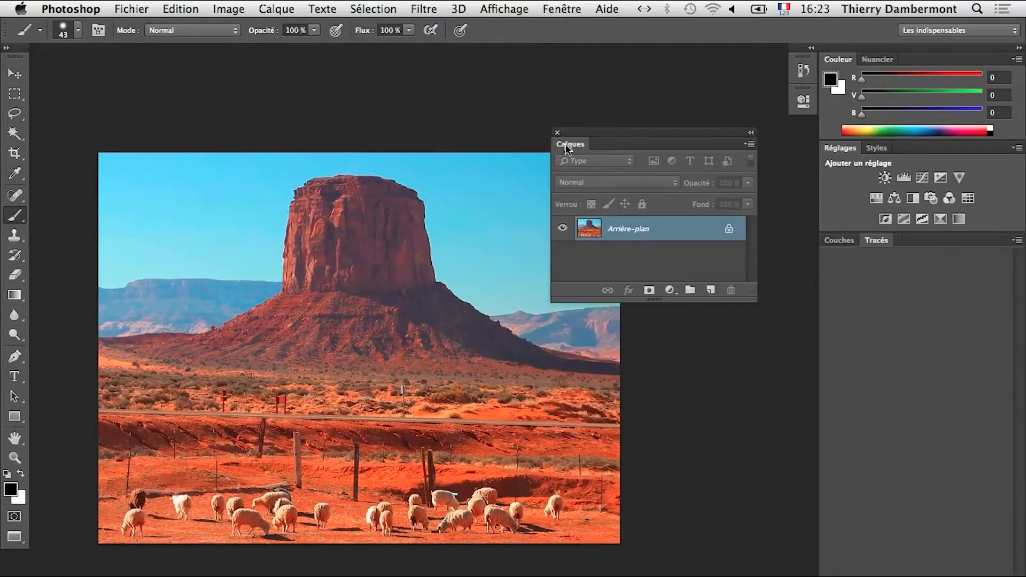
{"action": "left_click", "coordinate": [228, 9]}
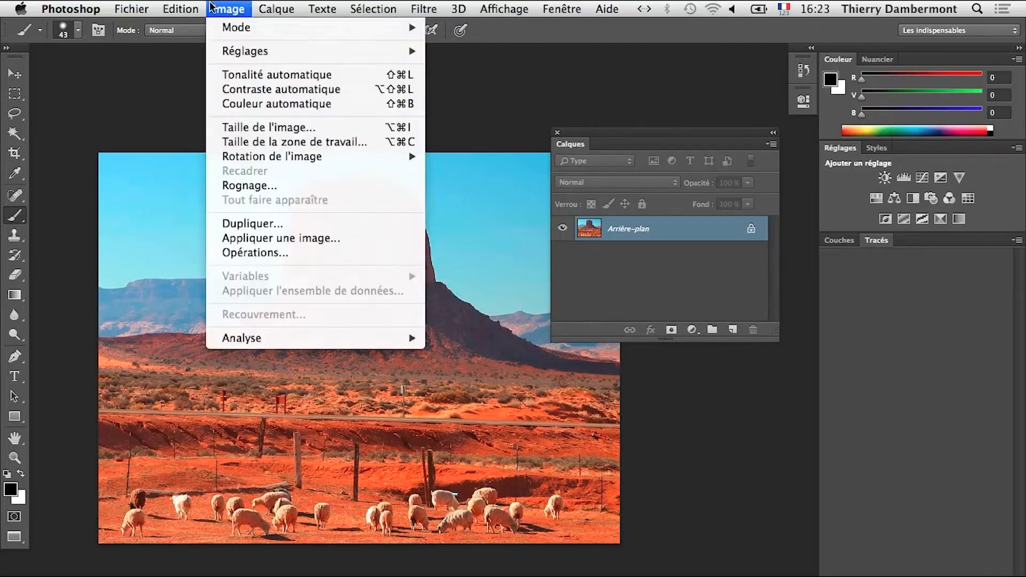
{"action": "mouse_move", "coordinate": [236, 53]}
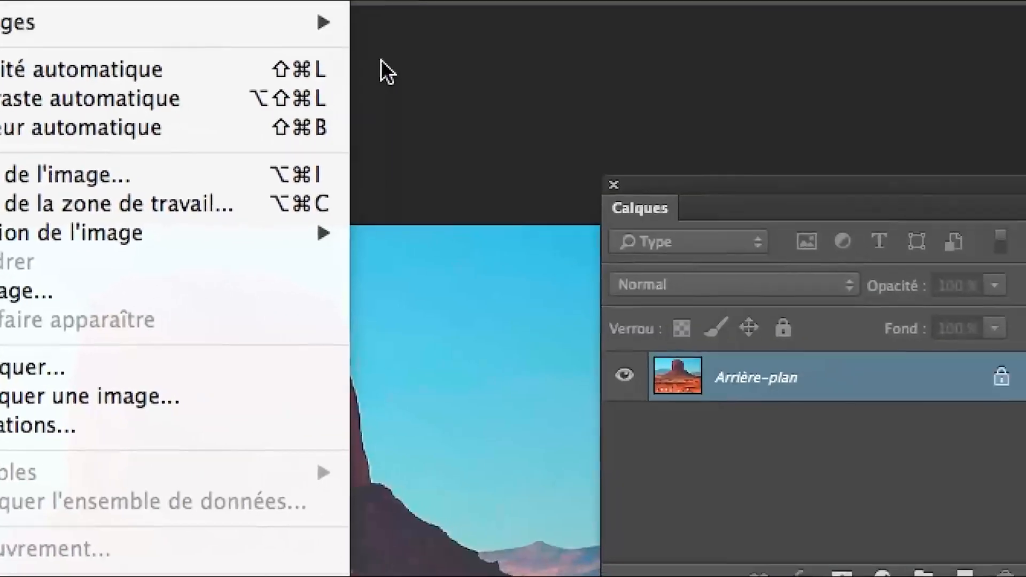
{"action": "mouse_move", "coordinate": [243, 43]}
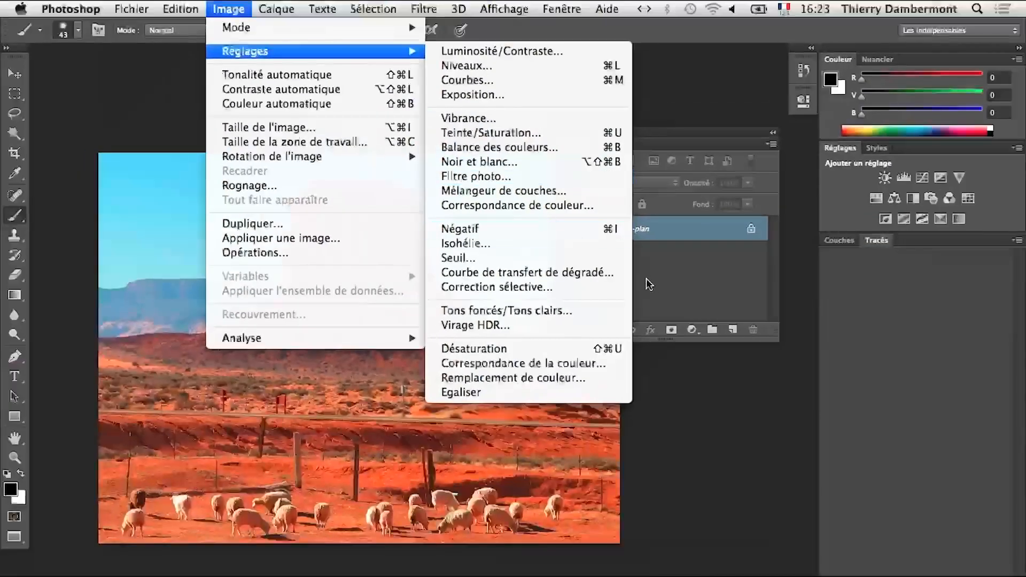
{"action": "left_click", "coordinate": [743, 340]}
{"action": "left_click_drag", "start_coordinate": [310, 210], "coordinate": [246, 151]}
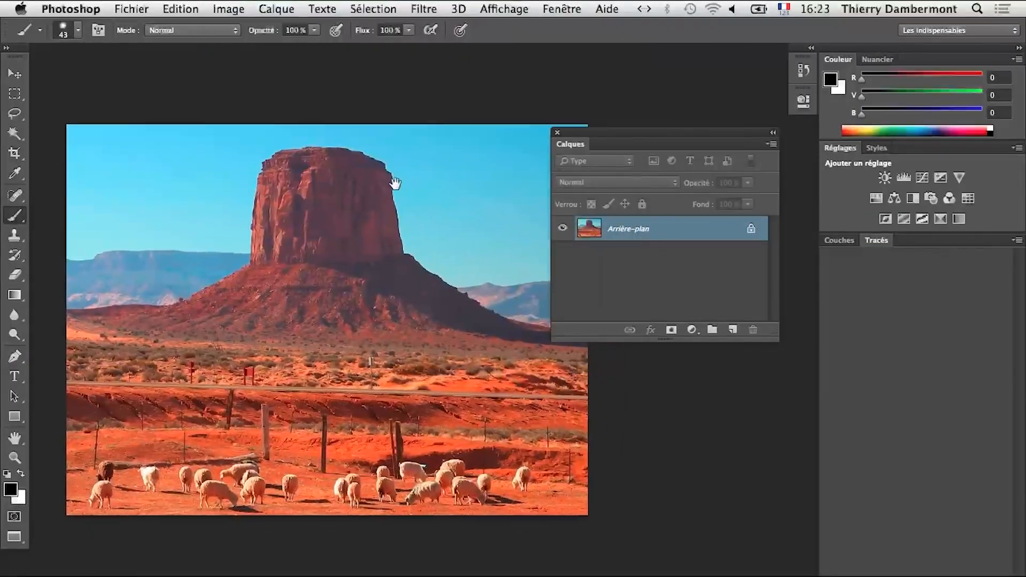
Step: Add a Mélangeur de couches adjustment layer above the red desert background, keeping the default name, Normal mode and 100 % opacity
{"action": "left_click_drag", "start_coordinate": [395, 184], "coordinate": [381, 172]}
{"action": "left_click_drag", "start_coordinate": [594, 134], "coordinate": [640, 141]}
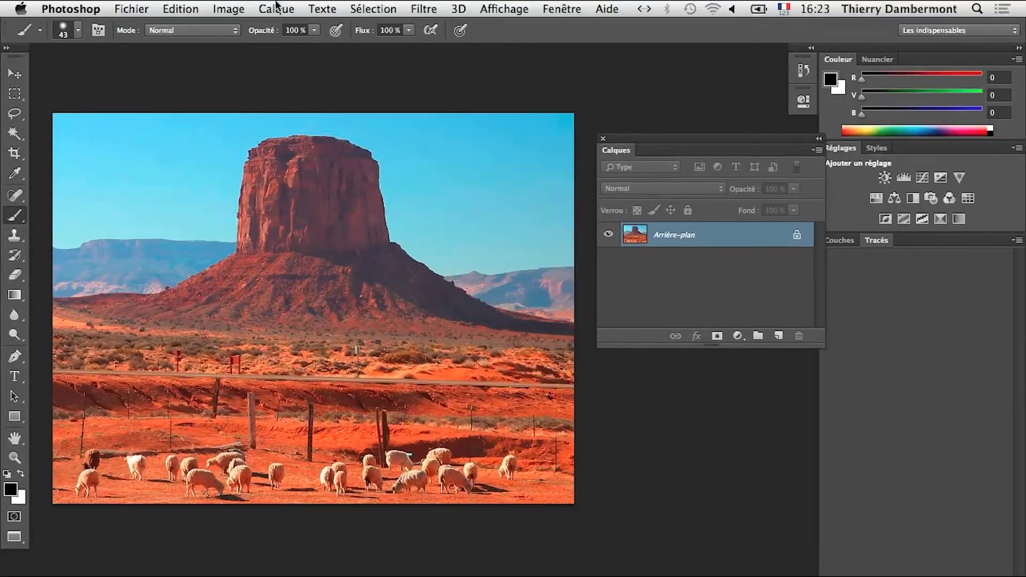
{"action": "left_click", "coordinate": [290, 8]}
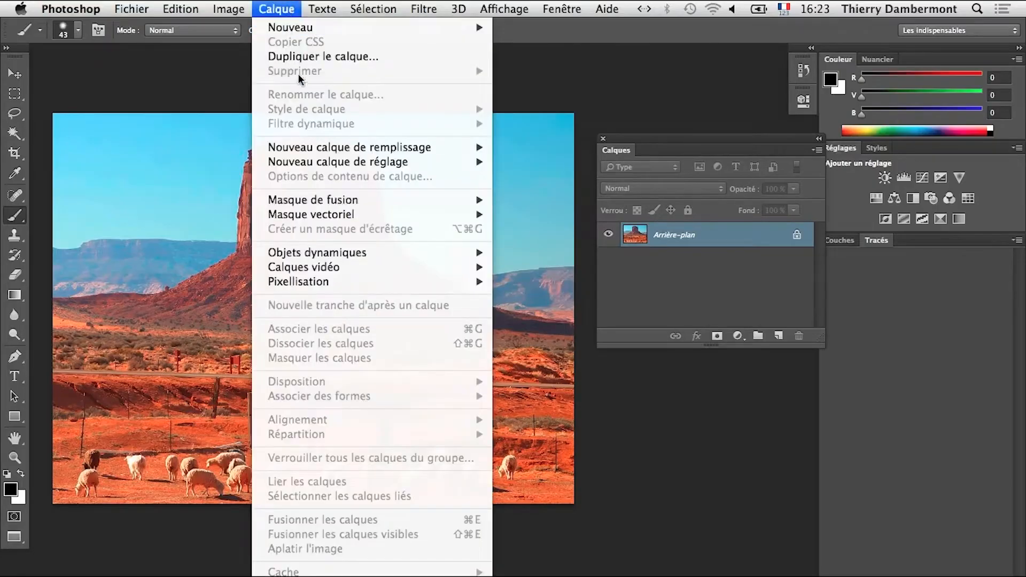
{"action": "mouse_move", "coordinate": [322, 161]}
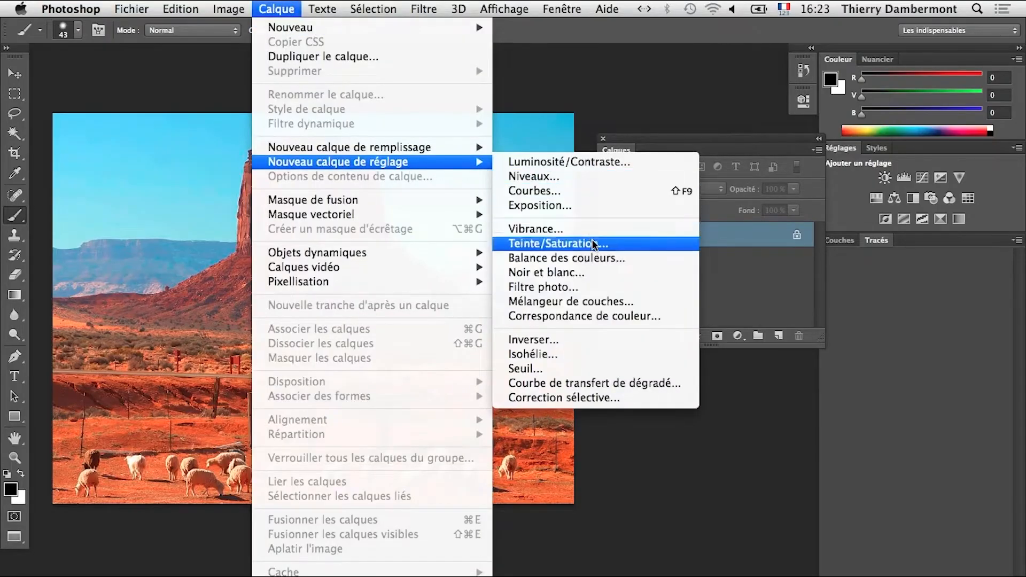
{"action": "left_click", "coordinate": [604, 304]}
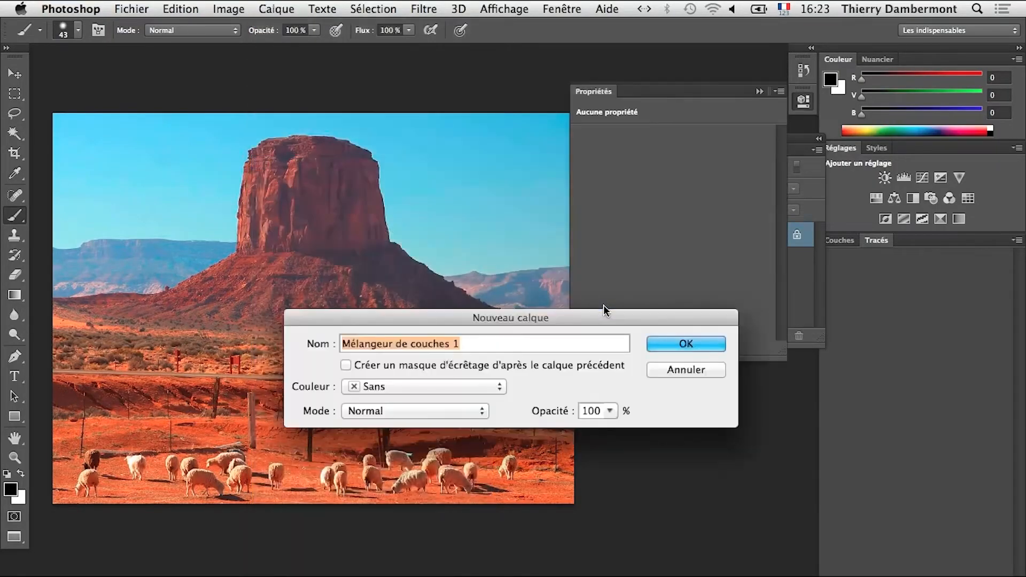
{"action": "left_click", "coordinate": [673, 348]}
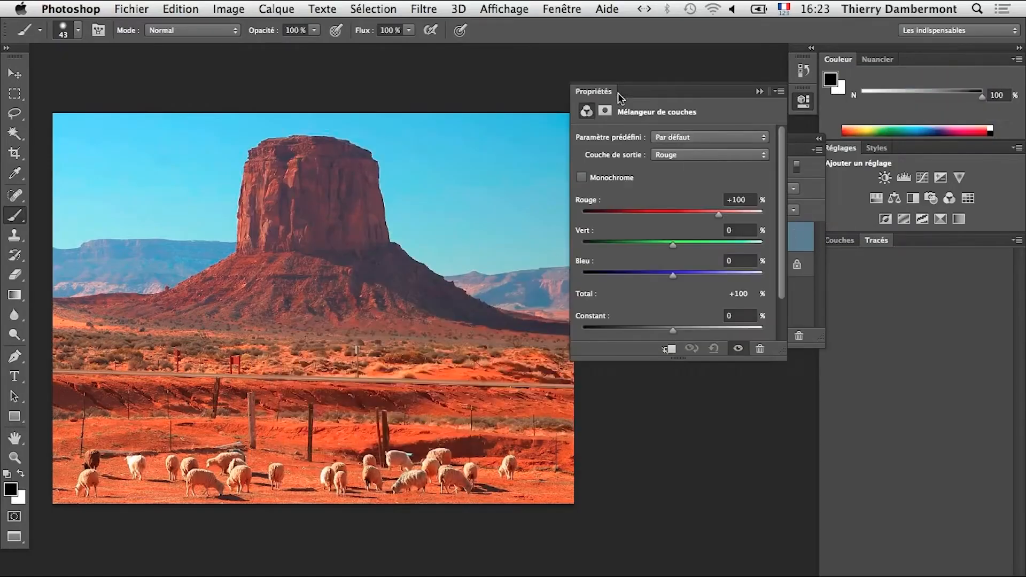
Step: Float the Propriétés panel, park Calques below the picture, and detach and enlarge the Couches panel to expose all the channels
{"action": "left_click_drag", "start_coordinate": [597, 93], "coordinate": [530, 103]}
{"action": "left_click_drag", "start_coordinate": [779, 144], "coordinate": [345, 428]}
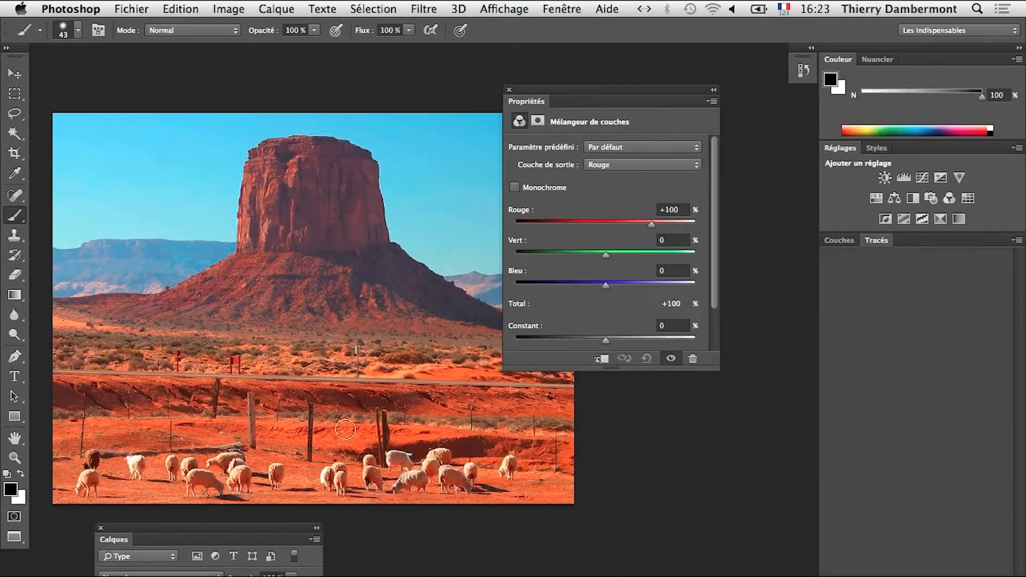
{"action": "left_click", "coordinate": [839, 240]}
{"action": "left_click_drag", "start_coordinate": [838, 240], "coordinate": [648, 259]}
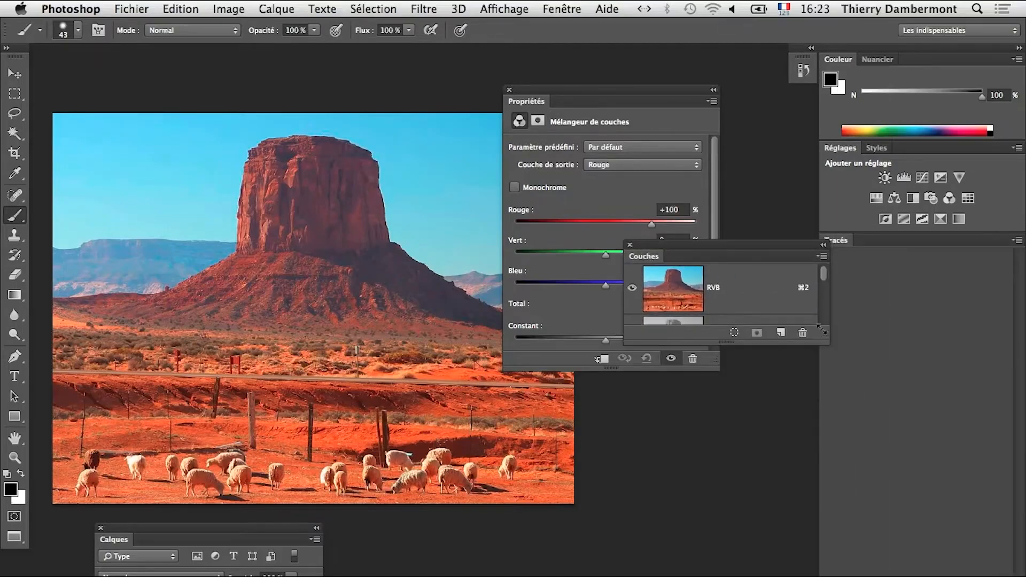
{"action": "left_click_drag", "start_coordinate": [821, 330], "coordinate": [836, 575]}
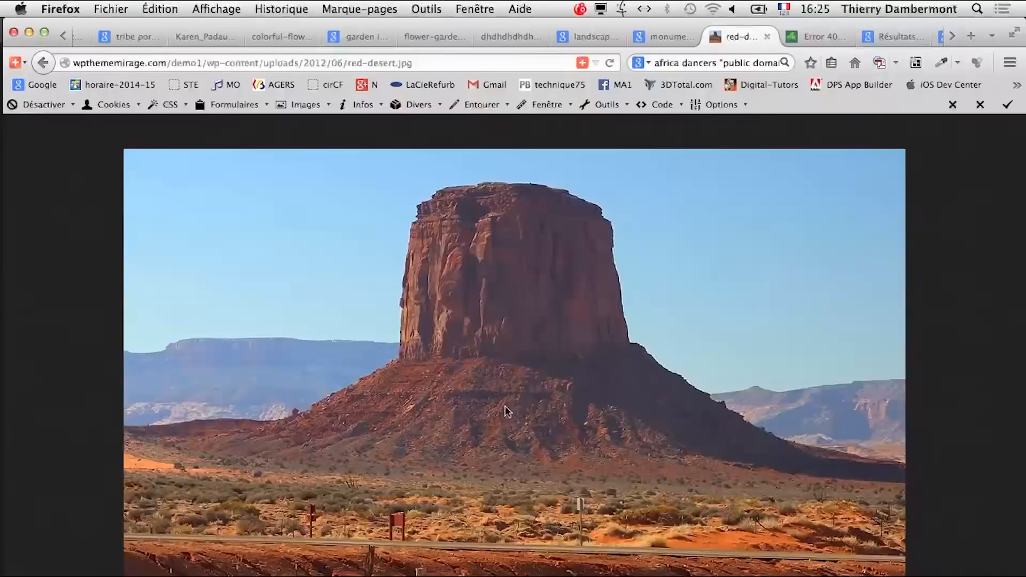
Step: Switch back to Photoshop and place the Propriétés panel beside Couches, enlarging it to show all the Mélangeur de couches settings
{"action": "key", "text": "super+Tab"}
{"action": "key", "text": "super+Tab"}
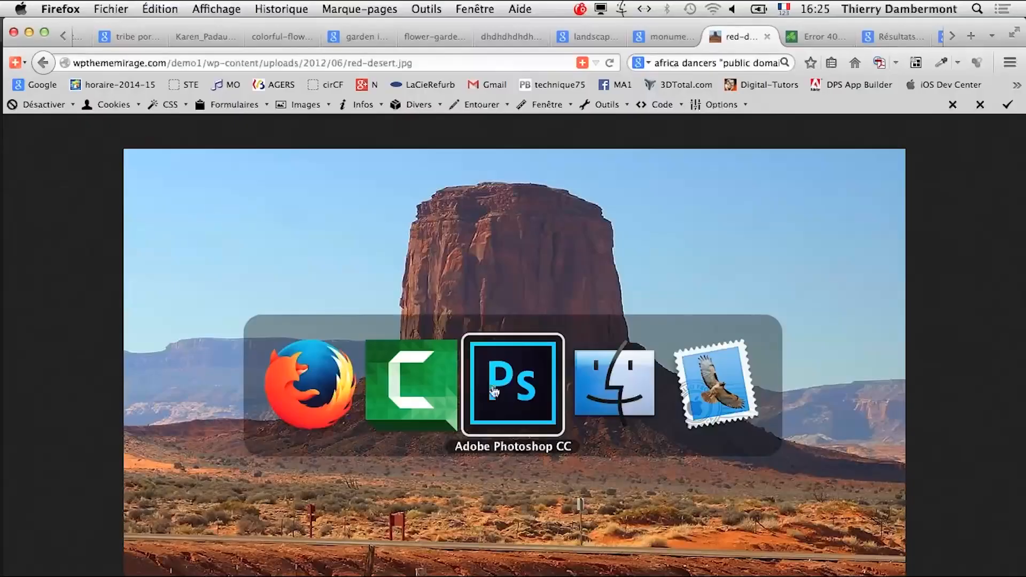
{"action": "left_click_drag", "start_coordinate": [603, 105], "coordinate": [494, 89]}
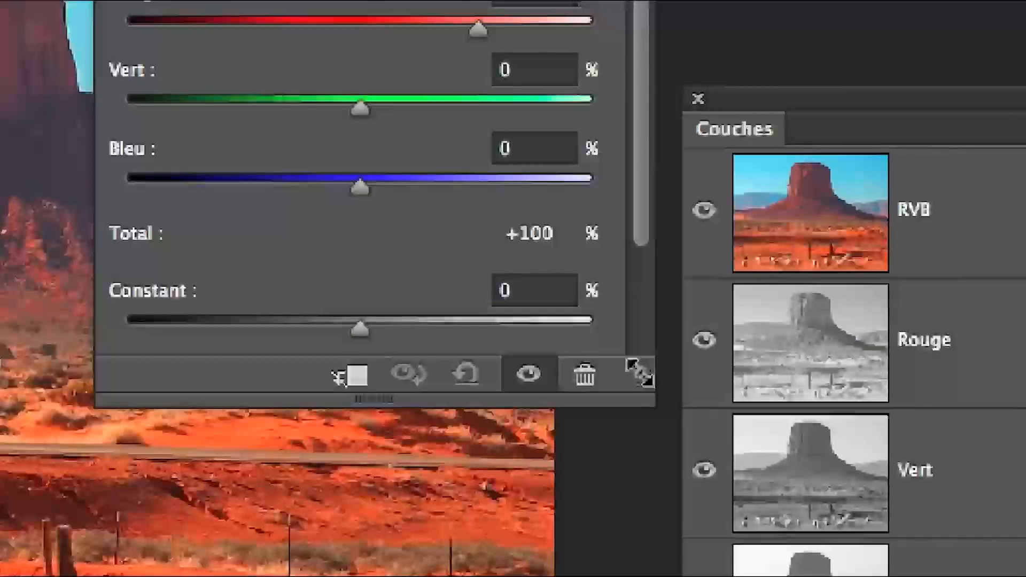
{"action": "left_click_drag", "start_coordinate": [470, 326], "coordinate": [469, 438]}
{"action": "left_click_drag", "start_coordinate": [642, 406], "coordinate": [638, 419]}
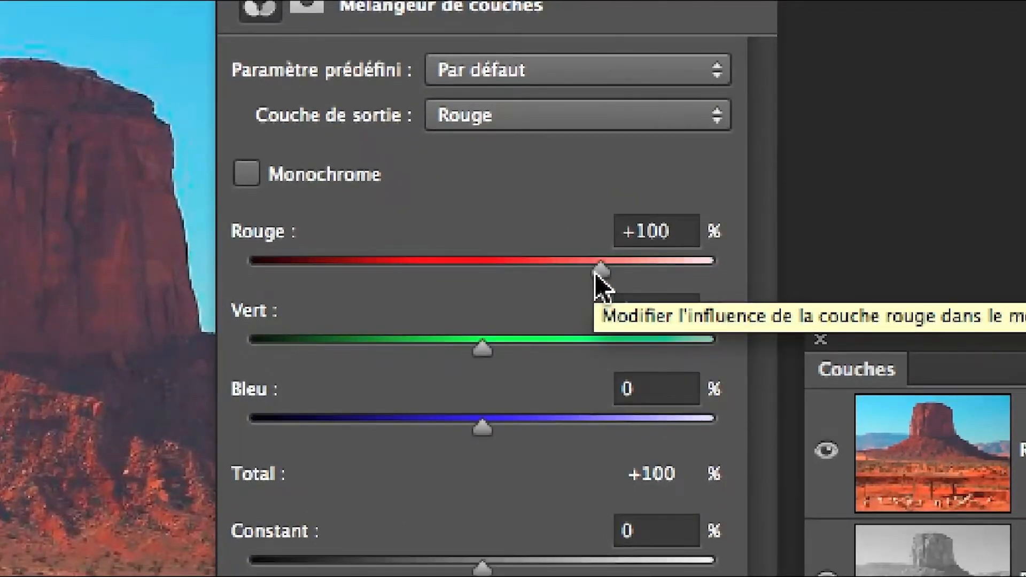
Step: For the Rouge output channel of the mixer, set Rouge to 0 % and Bleu to +101 %
{"action": "left_click_drag", "start_coordinate": [595, 273], "coordinate": [474, 275]}
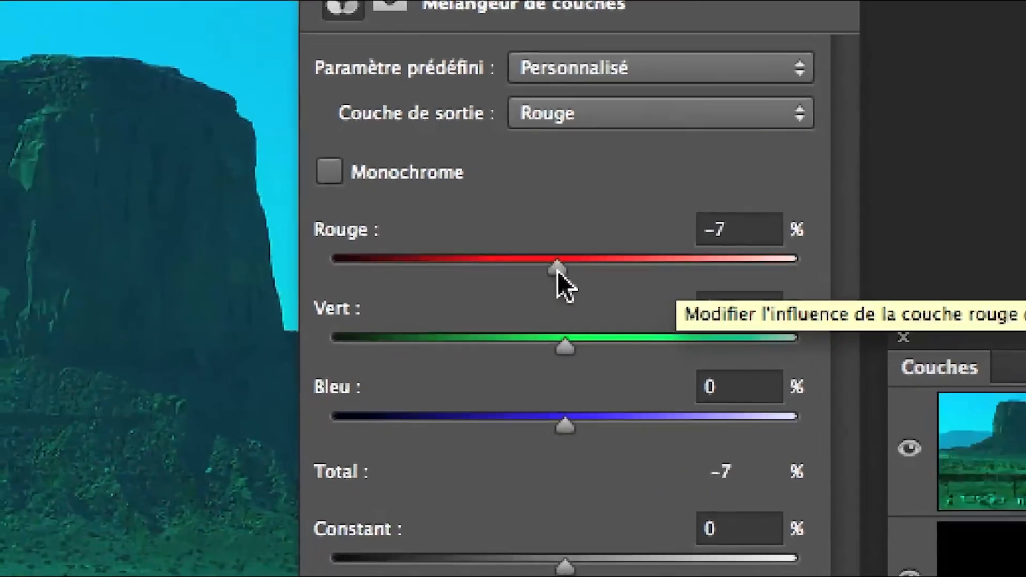
{"action": "left_click_drag", "start_coordinate": [557, 270], "coordinate": [563, 271]}
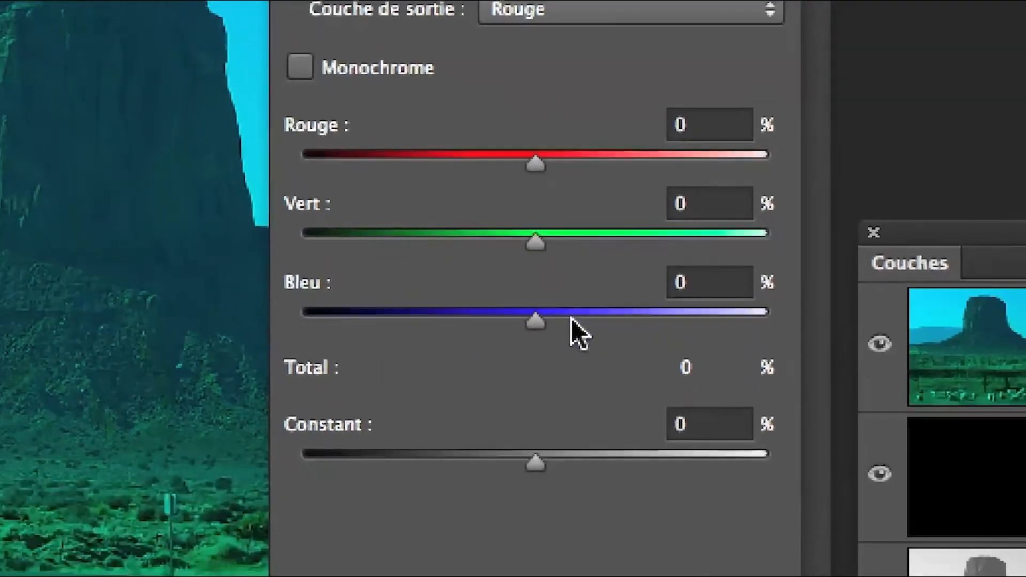
{"action": "left_click_drag", "start_coordinate": [561, 426], "coordinate": [628, 421]}
{"action": "left_click_drag", "start_coordinate": [581, 319], "coordinate": [602, 318]}
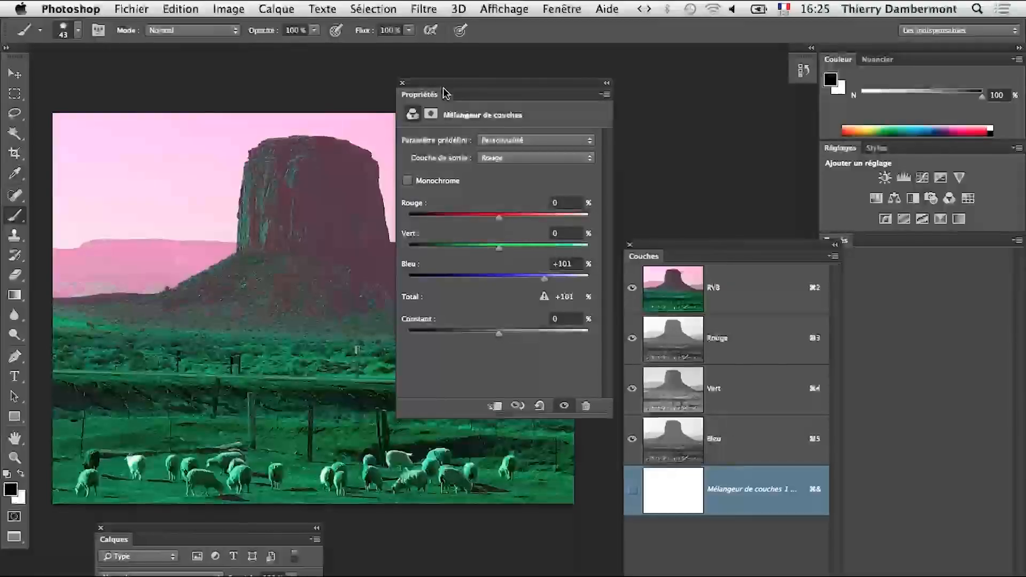
Step: Move the Propriétés panel around to examine the recoloured desert image and compare its RVB, Rouge, Vert and Bleu channels
{"action": "left_click_drag", "start_coordinate": [443, 92], "coordinate": [645, 82]}
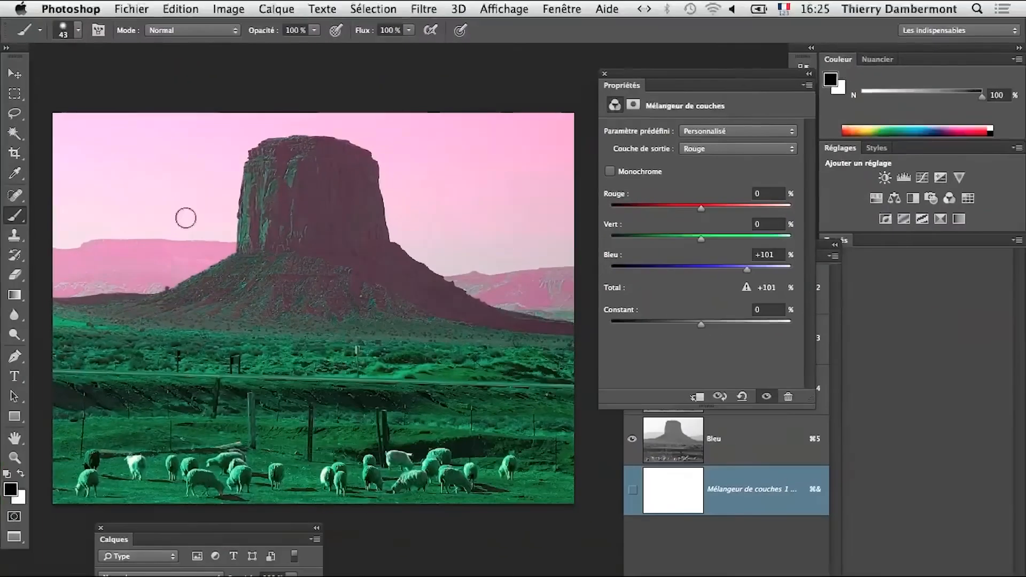
{"action": "key", "text": "super+Tab"}
{"action": "key", "text": "super+Tab"}
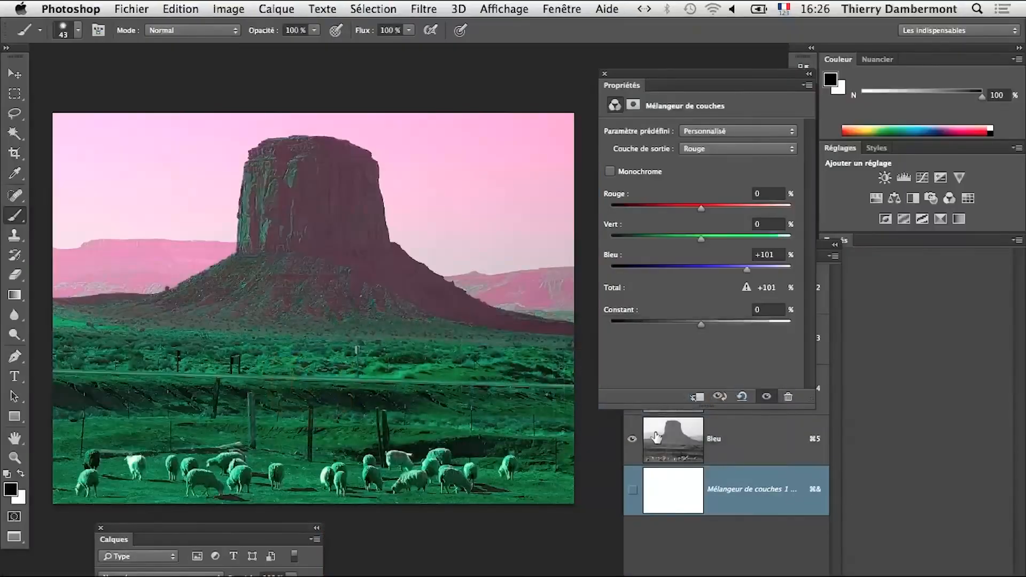
{"action": "left_click_drag", "start_coordinate": [671, 81], "coordinate": [409, 100]}
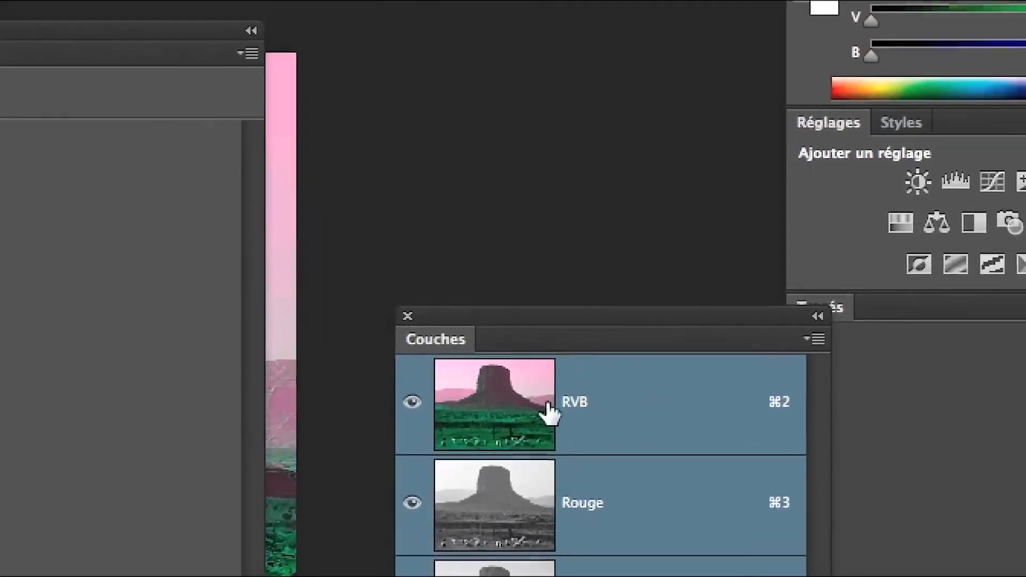
{"action": "left_click_drag", "start_coordinate": [549, 412], "coordinate": [574, 442]}
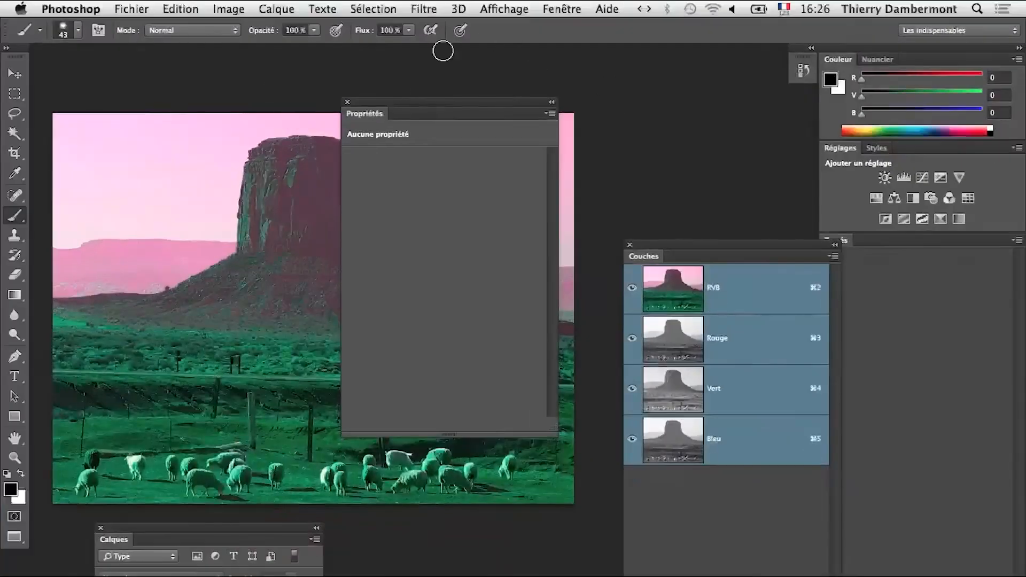
{"action": "left_click_drag", "start_coordinate": [395, 103], "coordinate": [599, 100]}
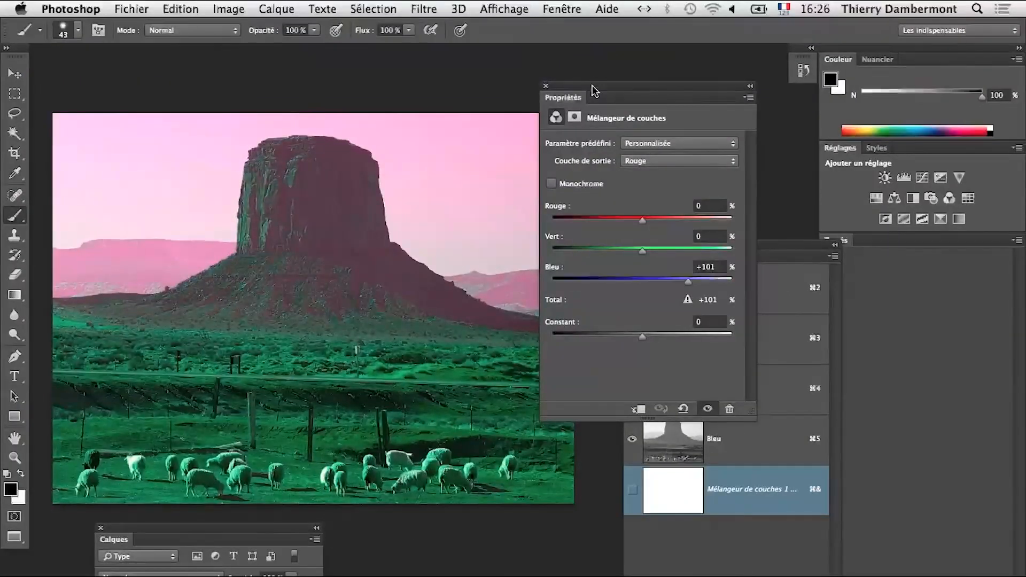
{"action": "left_click_drag", "start_coordinate": [591, 86], "coordinate": [533, 77]}
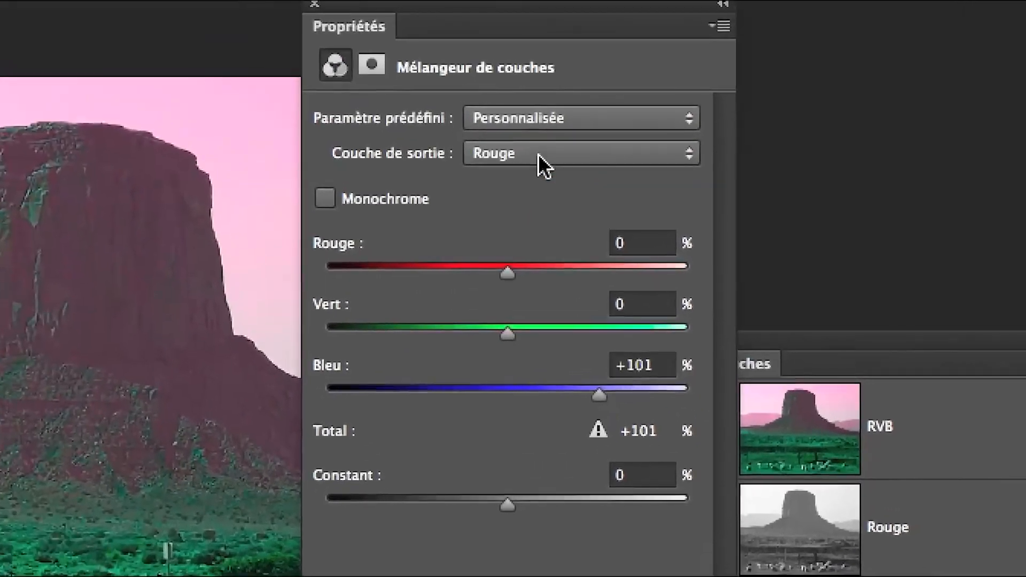
Step: Choose Bleu as the mixer's output channel and set its Bleu to 0 % and its Rouge to +101 %
{"action": "left_click", "coordinate": [545, 156]}
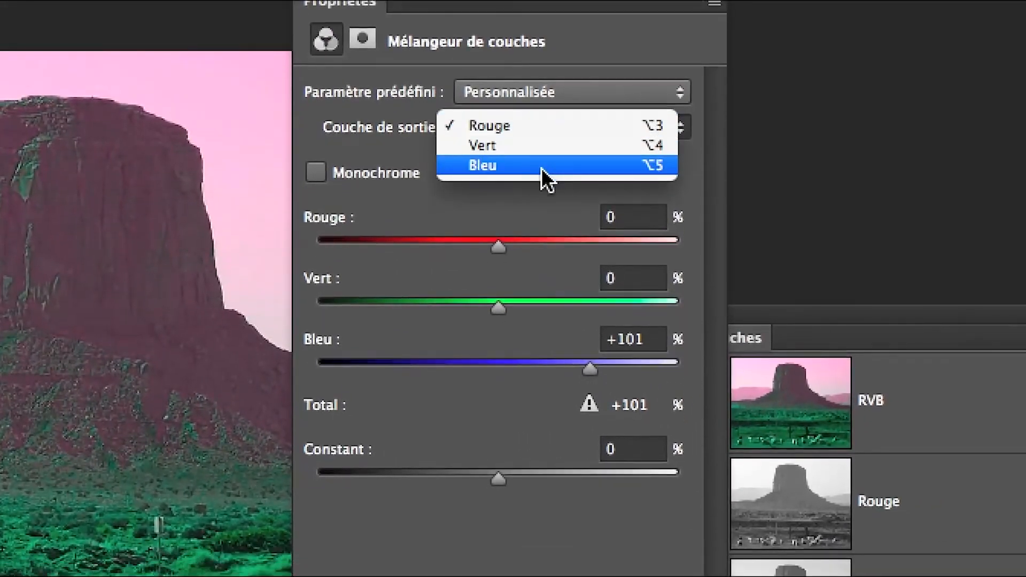
{"action": "left_click", "coordinate": [538, 187]}
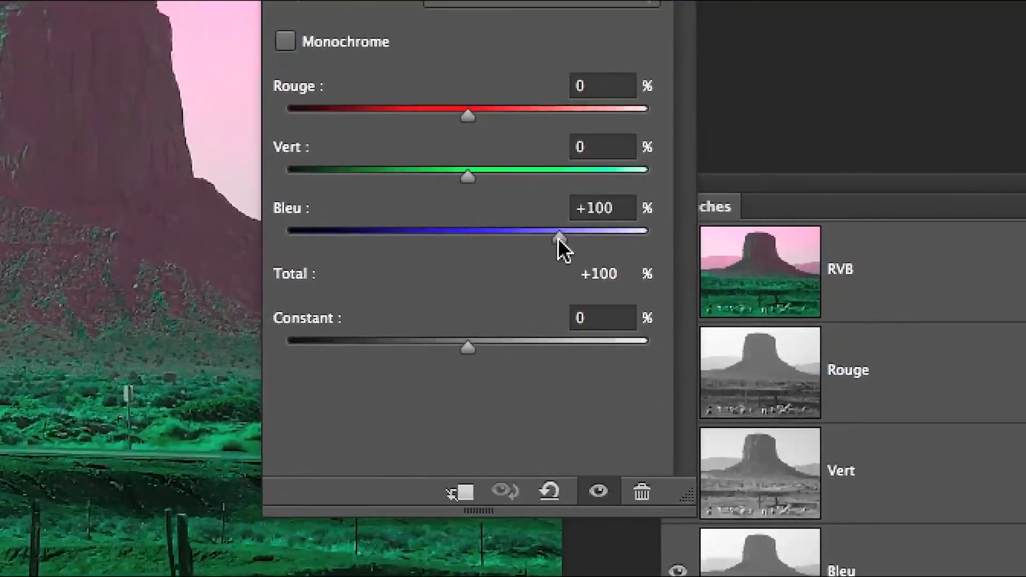
{"action": "left_click_drag", "start_coordinate": [567, 228], "coordinate": [521, 236]}
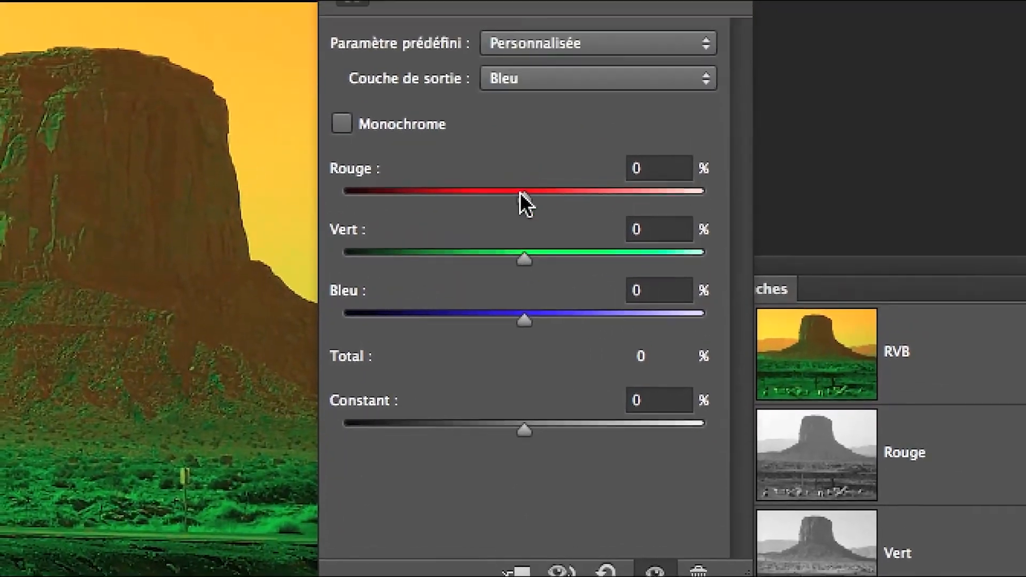
{"action": "left_click_drag", "start_coordinate": [520, 192], "coordinate": [557, 193]}
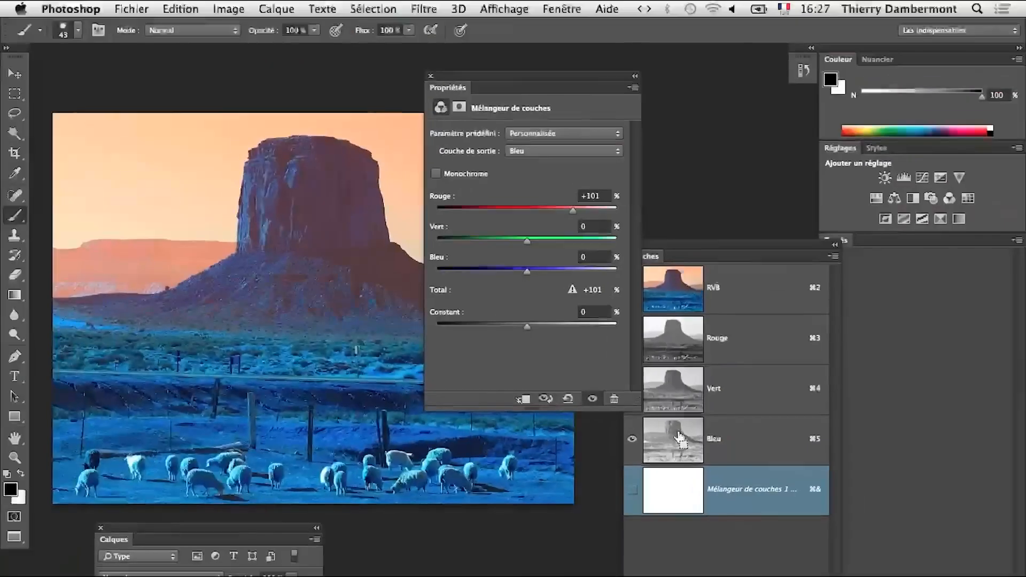
{"action": "left_click_drag", "start_coordinate": [491, 75], "coordinate": [578, 76]}
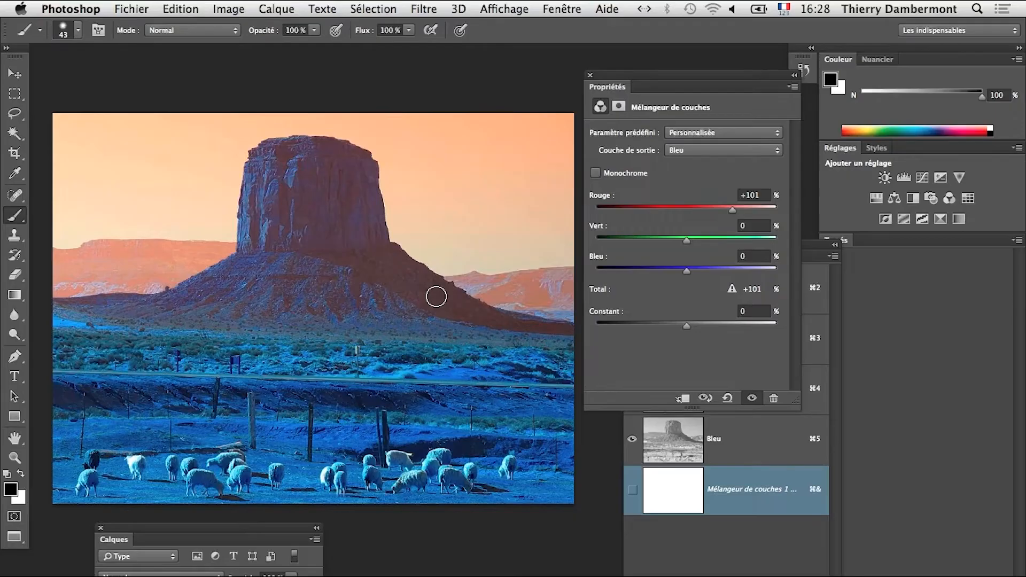
Step: Refine the Bleu output channel by setting Rouge to +52 % and Vert to +24 %
{"action": "left_click_drag", "start_coordinate": [657, 76], "coordinate": [503, 77]}
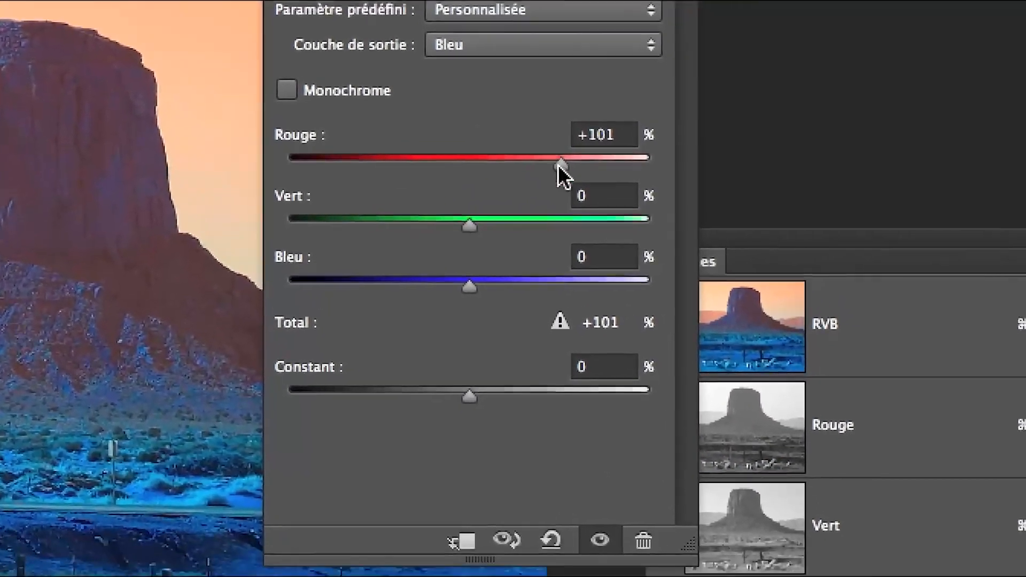
{"action": "mouse_move", "coordinate": [557, 165]}
{"action": "left_mouse_down"}
{"action": "mouse_move", "coordinate": [510, 162]}
{"action": "mouse_move", "coordinate": [543, 165]}
{"action": "left_mouse_up"}
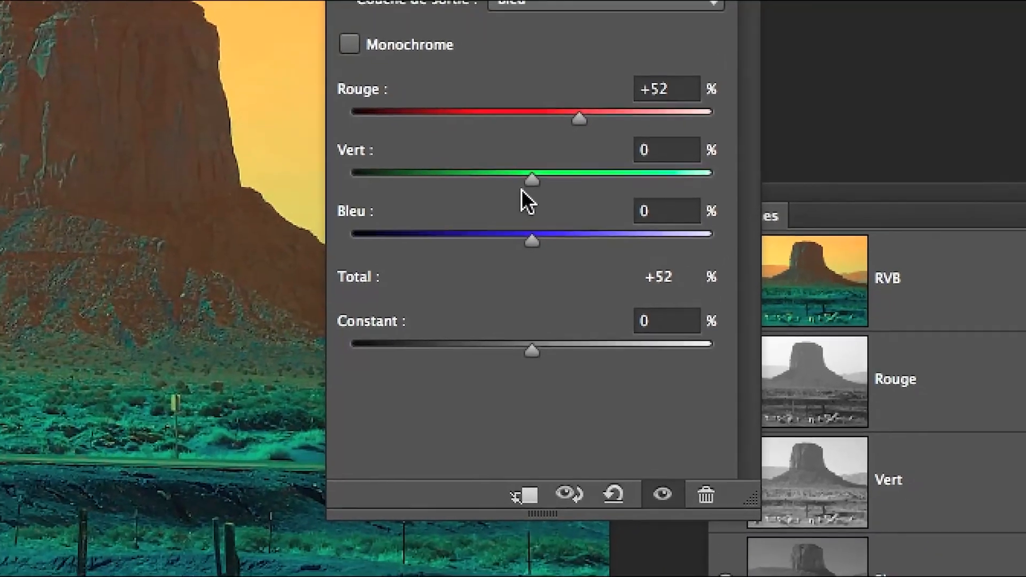
{"action": "left_click_drag", "start_coordinate": [538, 175], "coordinate": [495, 184]}
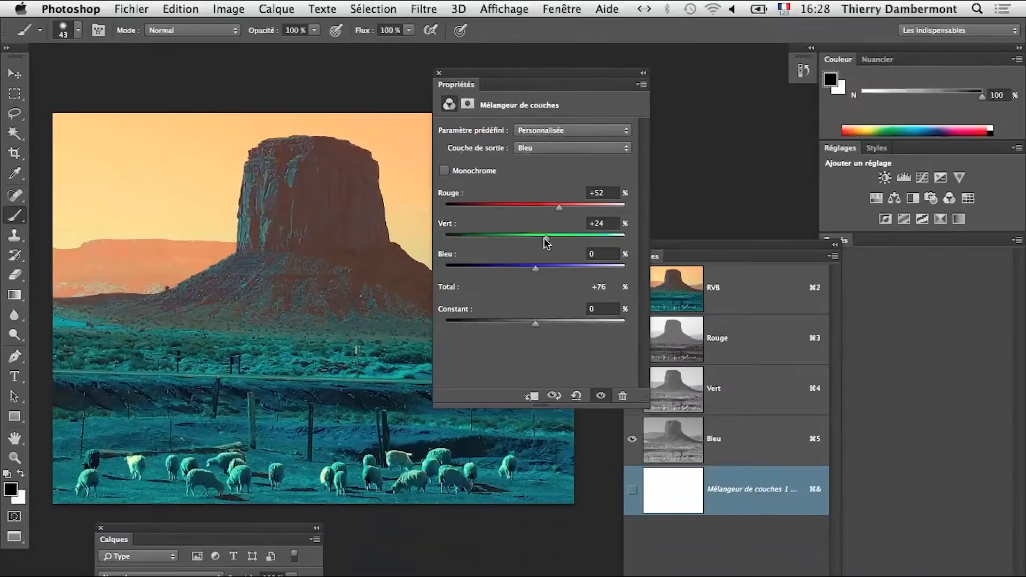
{"action": "left_click_drag", "start_coordinate": [554, 81], "coordinate": [572, 72]}
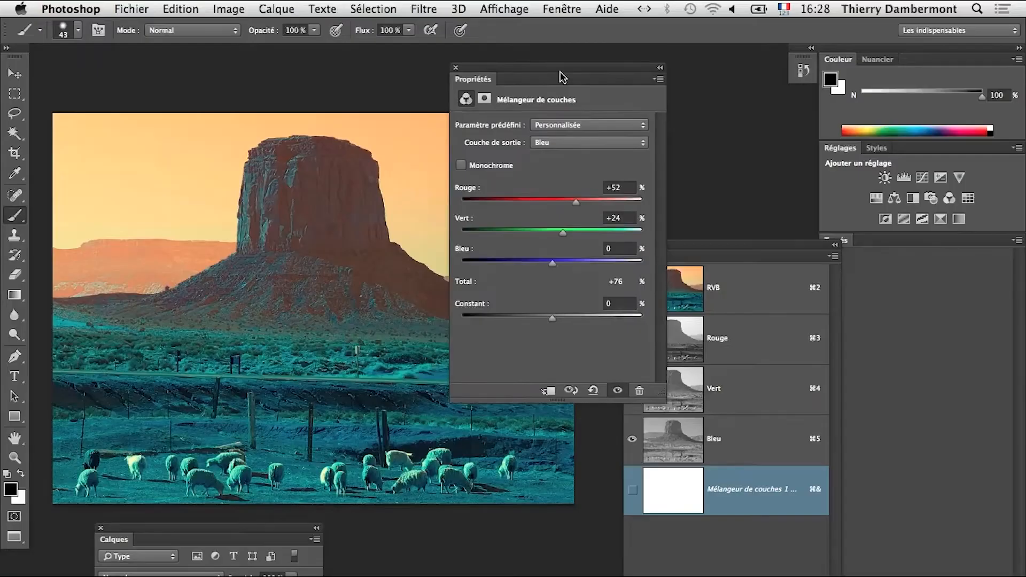
Step: Review the mixer values of the Vert output channel and return to the Bleu output channel
{"action": "left_click", "coordinate": [546, 139]}
{"action": "left_click", "coordinate": [549, 129]}
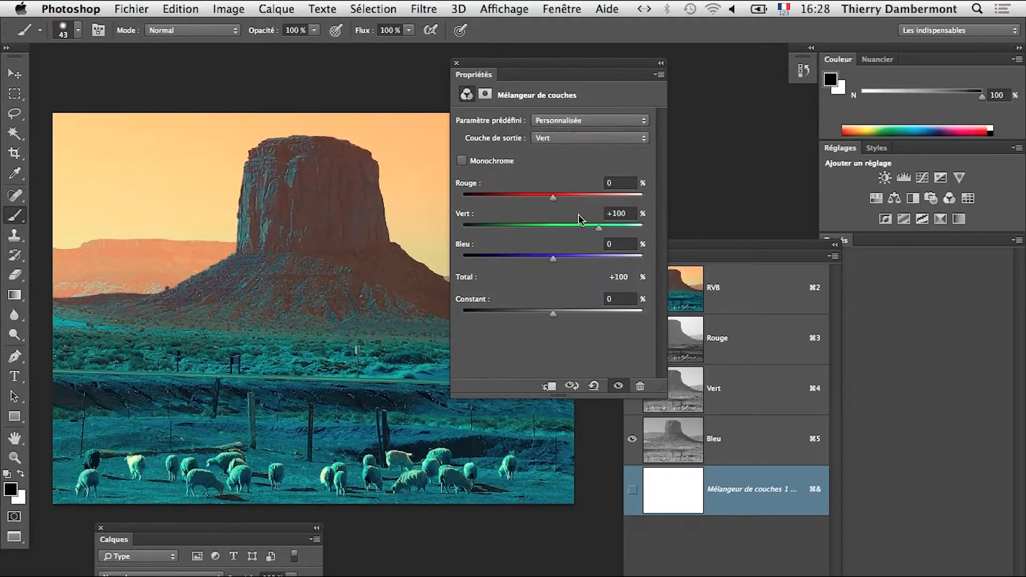
{"action": "left_click", "coordinate": [605, 138]}
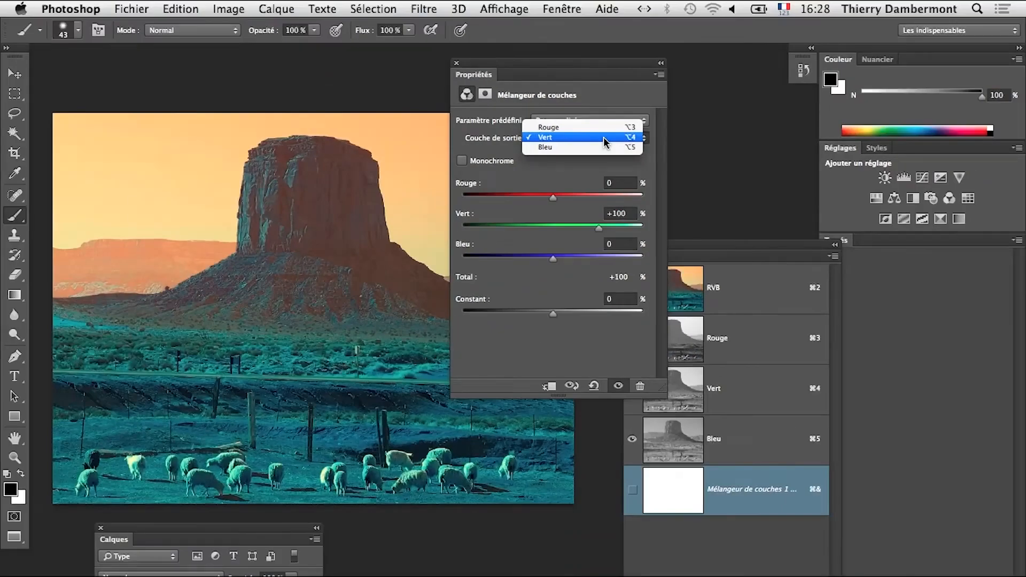
{"action": "key", "text": "Down"}
{"action": "key", "text": "Return"}
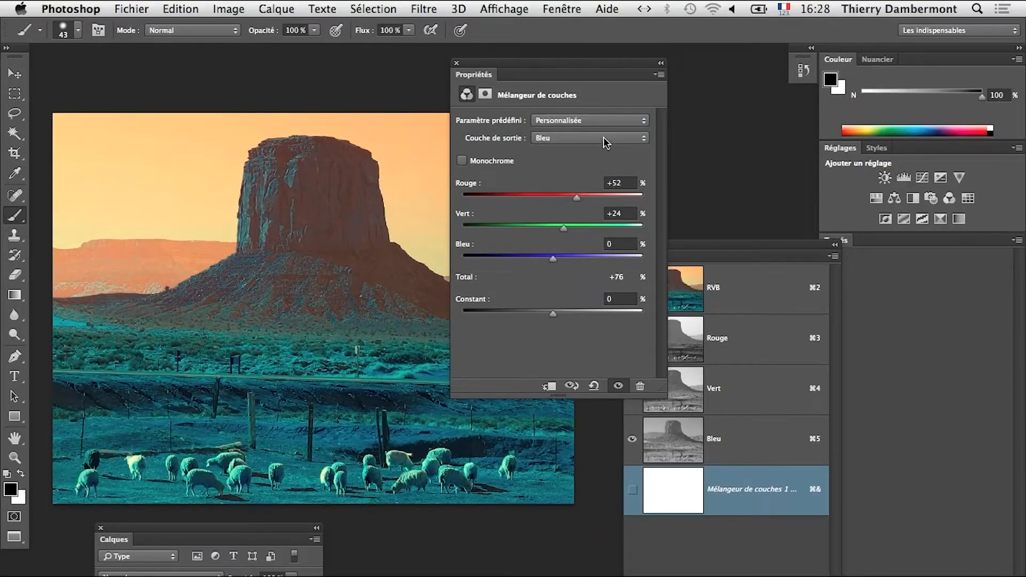
Step: Set Rouge to +42 % for the Rouge output channel and Vert to +118 % for the Vert output channel
{"action": "key", "text": "alt+3"}
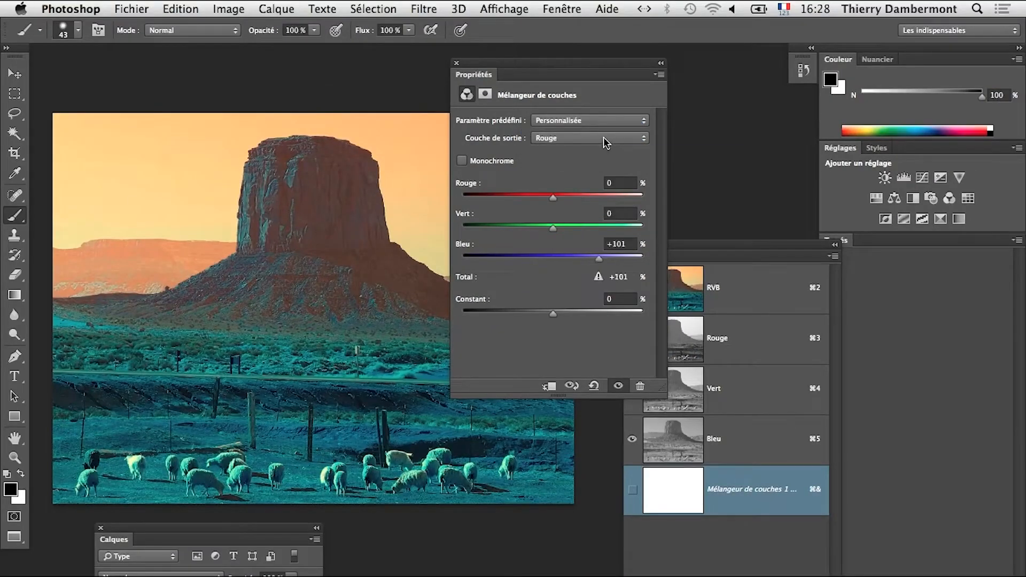
{"action": "left_click_drag", "start_coordinate": [557, 197], "coordinate": [553, 229]}
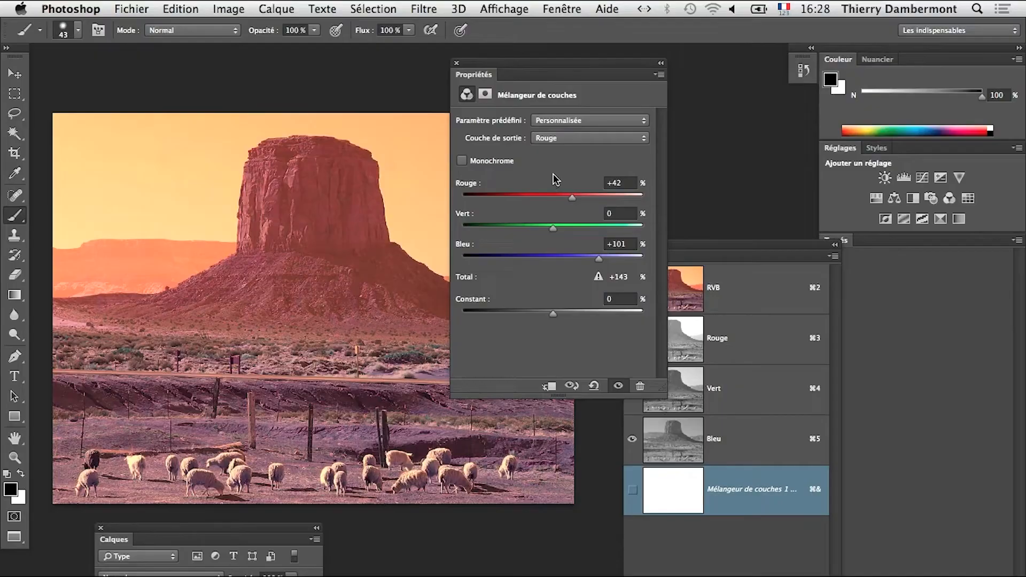
{"action": "key", "text": "alt+4"}
{"action": "mouse_move", "coordinate": [597, 227]}
{"action": "left_mouse_down"}
{"action": "mouse_move", "coordinate": [579, 228]}
{"action": "mouse_move", "coordinate": [605, 230]}
{"action": "left_mouse_up"}
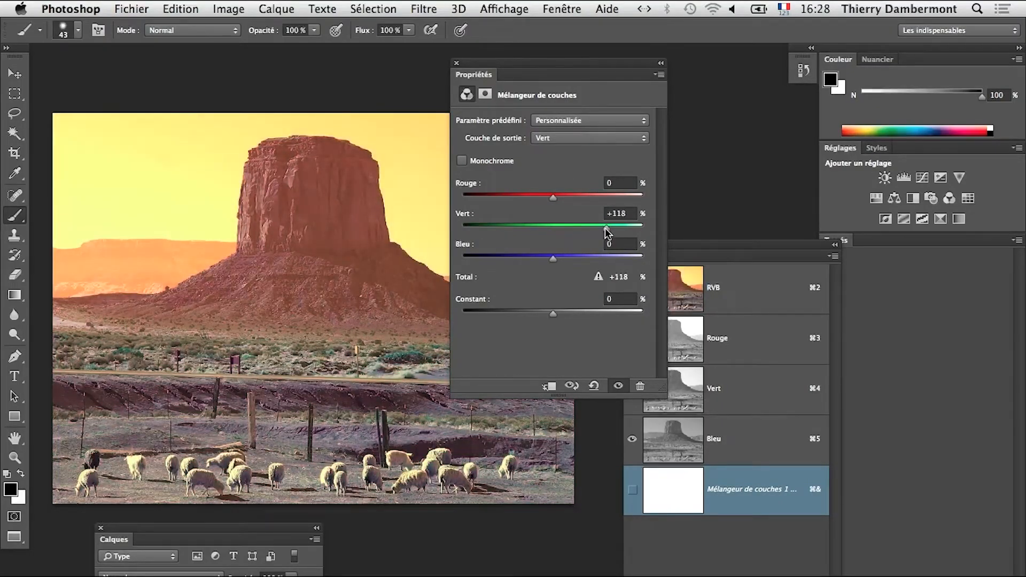
Step: Duplicate the Mélangeur de couches 1 adjustment layer and hide the original
{"action": "left_click_drag", "start_coordinate": [222, 529], "coordinate": [281, 284]}
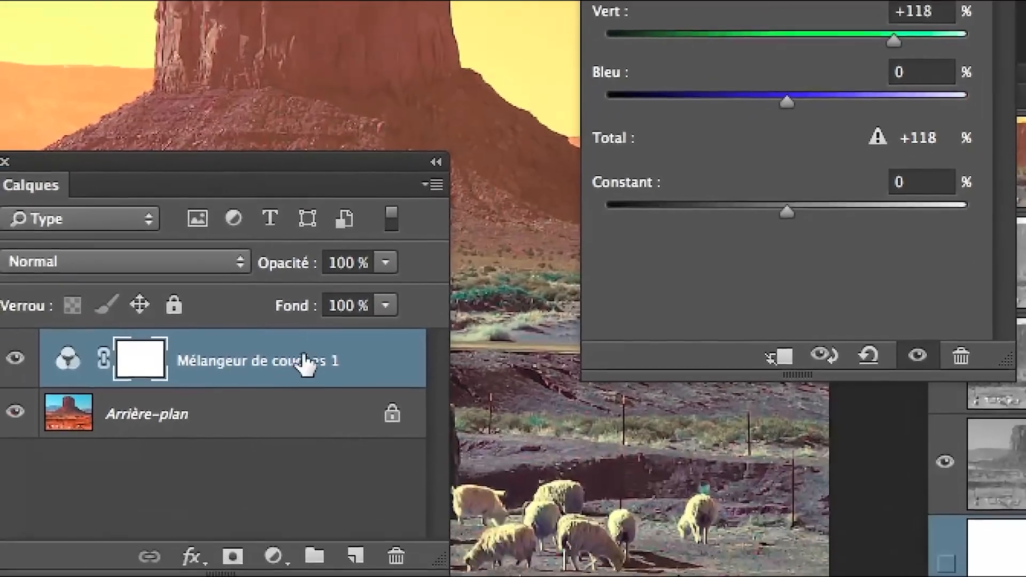
{"action": "left_click_drag", "start_coordinate": [336, 494], "coordinate": [391, 576]}
{"action": "left_click_drag", "start_coordinate": [322, 421], "coordinate": [321, 428]}
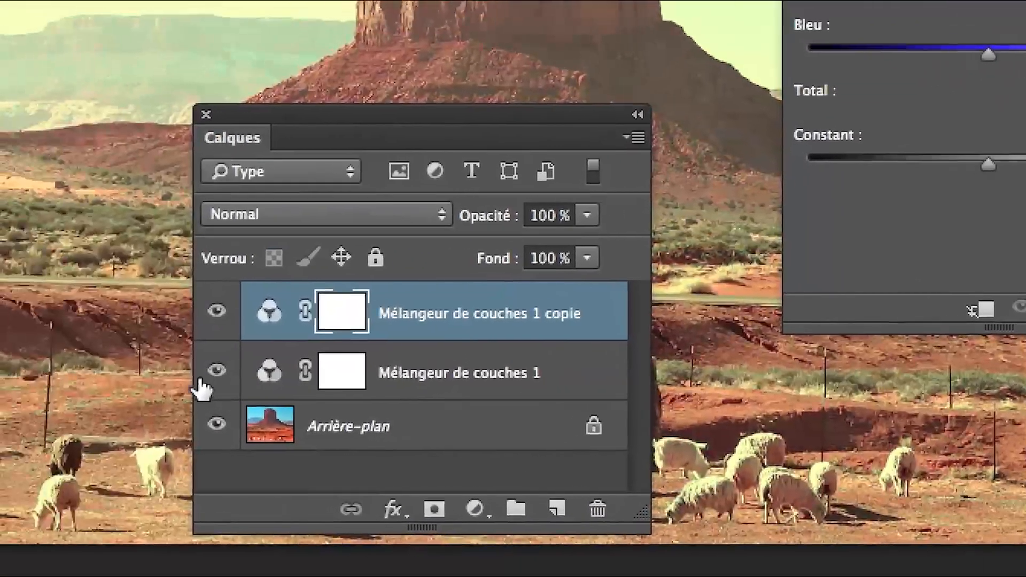
{"action": "left_click", "coordinate": [0, 285]}
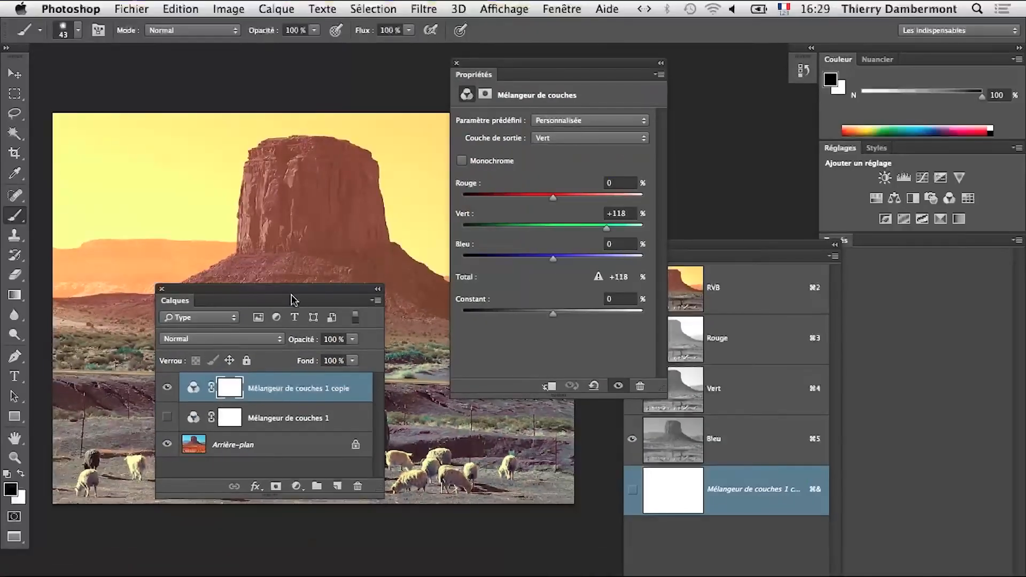
Step: For the Vert output channel of the duplicated mixer, set Rouge to +81 % and Vert to -10 %
{"action": "left_click_drag", "start_coordinate": [310, 291], "coordinate": [279, 486]}
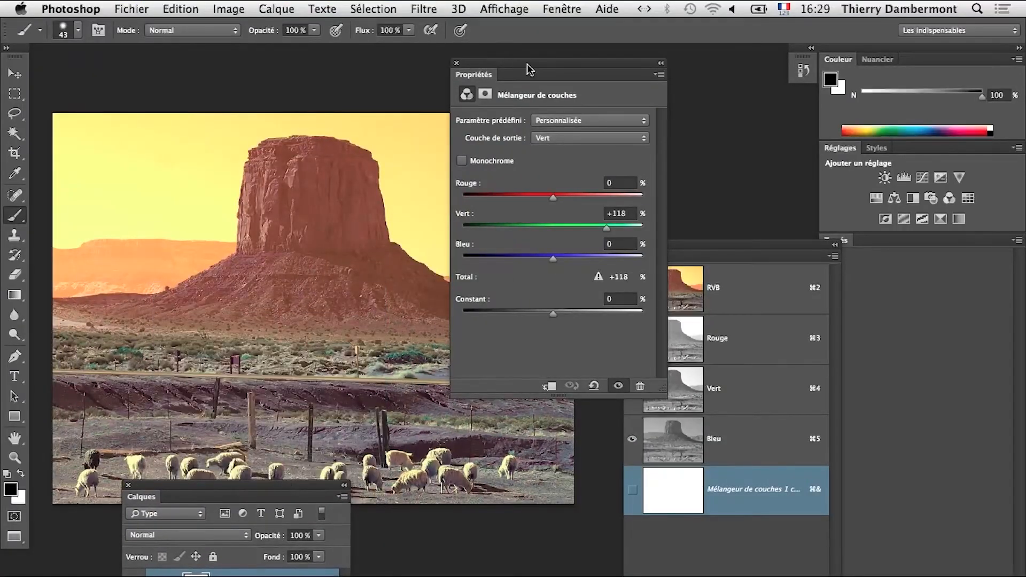
{"action": "left_click_drag", "start_coordinate": [528, 68], "coordinate": [572, 67]}
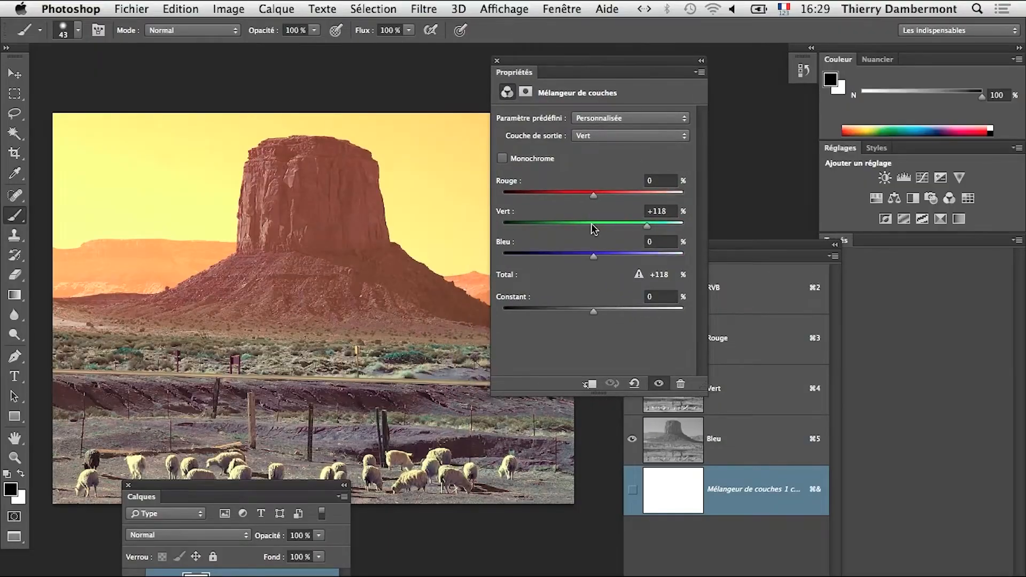
{"action": "mouse_move", "coordinate": [593, 226]}
{"action": "left_mouse_down"}
{"action": "mouse_move", "coordinate": [614, 195]}
{"action": "mouse_move", "coordinate": [631, 198]}
{"action": "mouse_move", "coordinate": [589, 228]}
{"action": "left_mouse_up"}
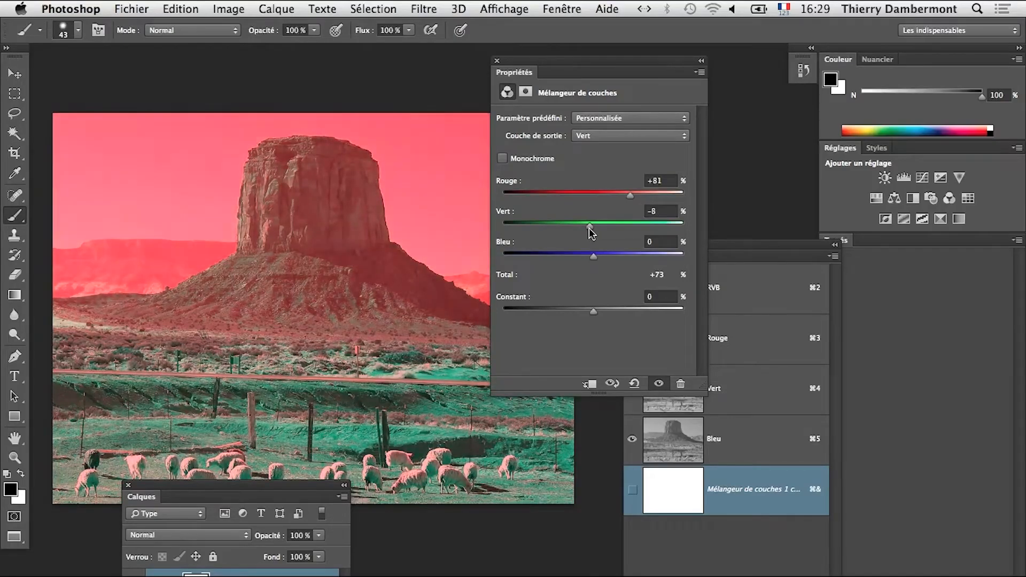
Step: Duplicate Mélangeur de couches 1 copie and hide the layer it was copied from
{"action": "left_click_drag", "start_coordinate": [540, 63], "coordinate": [672, 81]}
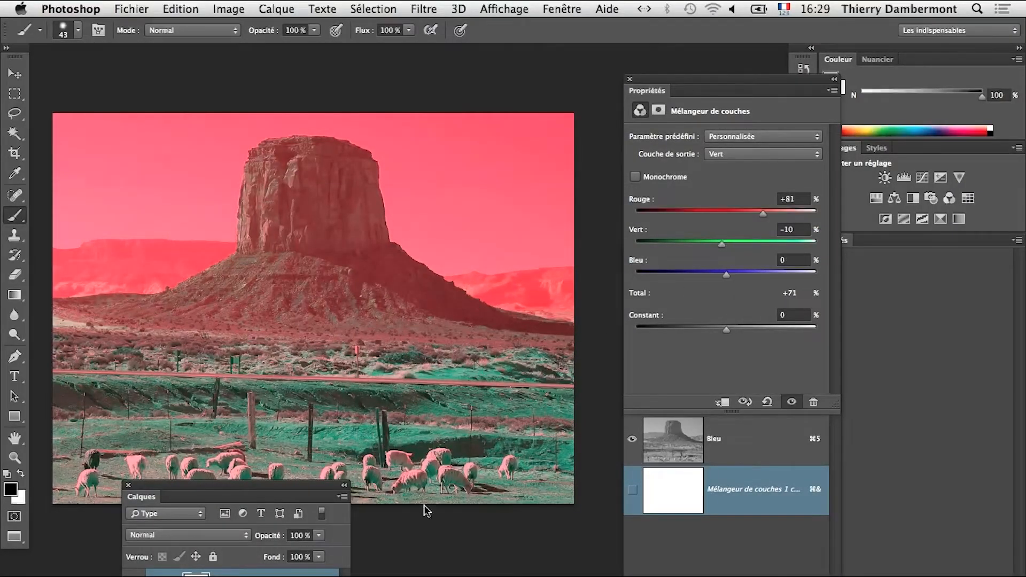
{"action": "key", "text": "super+z"}
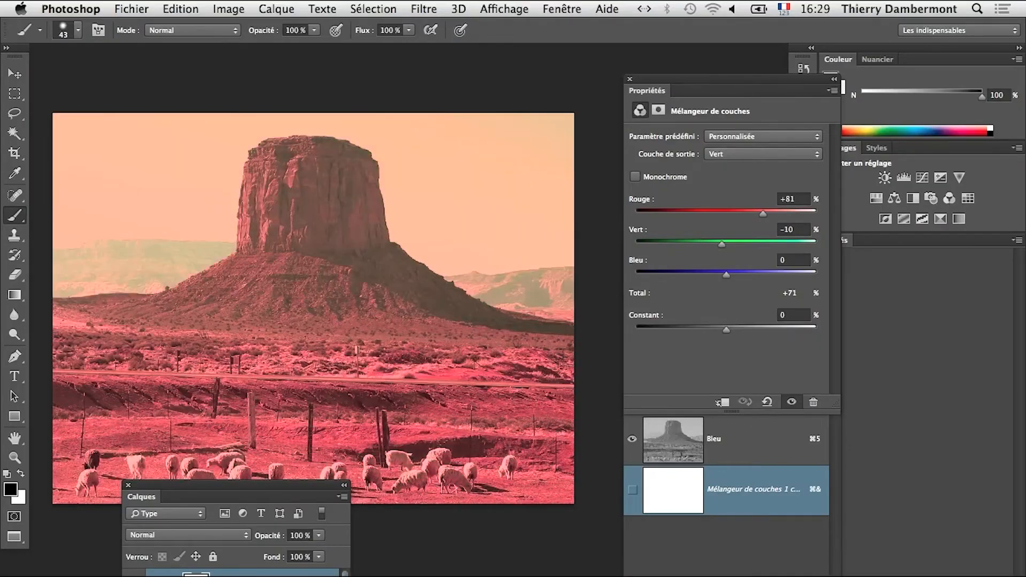
{"action": "key", "text": "super+z"}
Step: Set Vert to +35 % for the Vert output channel, and Rouge +69 %, Vert -91 %, Bleu +104 % for the Bleu output channel
{"action": "left_click_drag", "start_coordinate": [721, 244], "coordinate": [742, 244]}
{"action": "left_click", "coordinate": [732, 157]}
{"action": "left_click", "coordinate": [734, 174]}
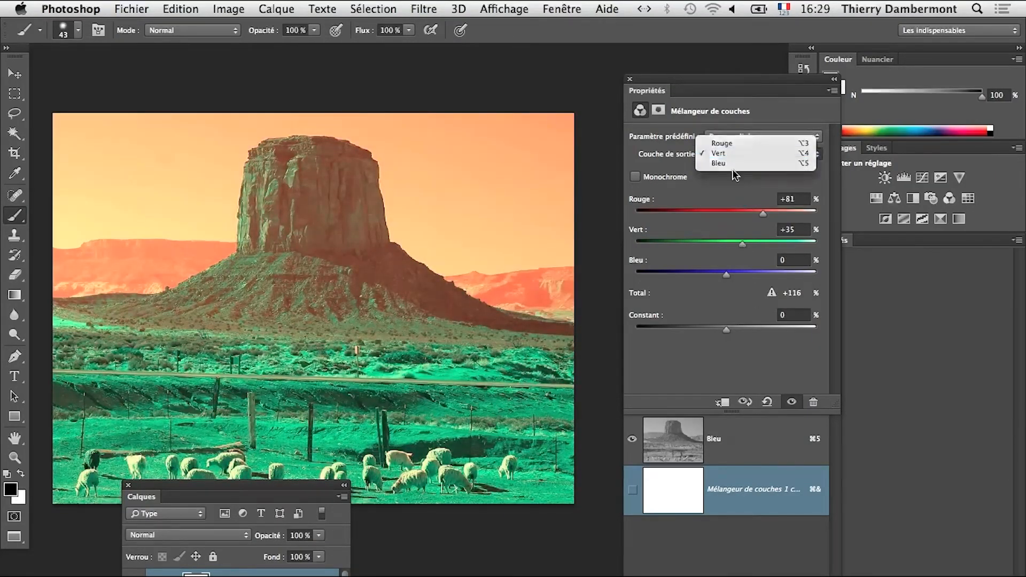
{"action": "left_click", "coordinate": [733, 157]}
{"action": "left_click", "coordinate": [732, 164]}
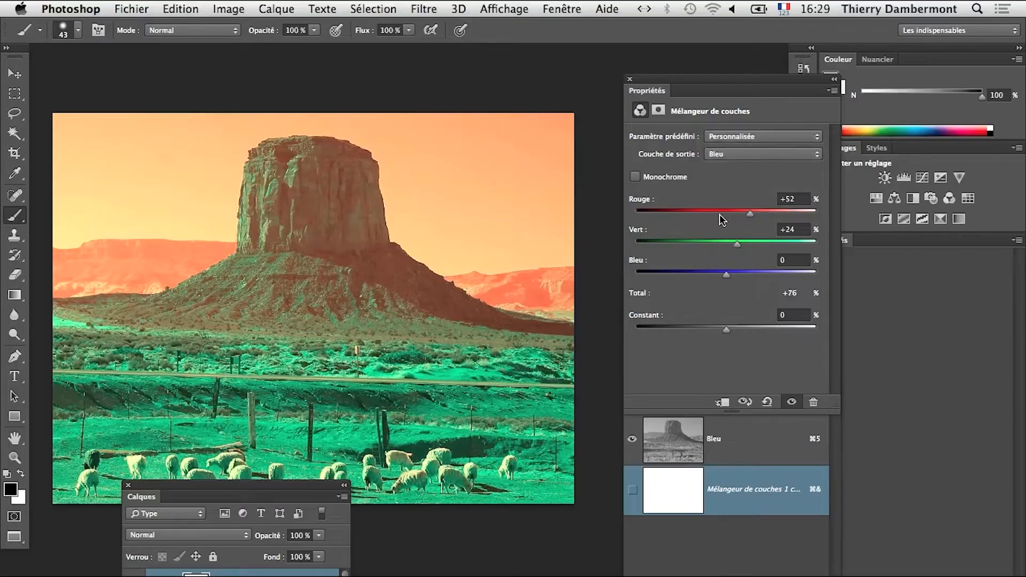
{"action": "left_click_drag", "start_coordinate": [719, 214], "coordinate": [683, 213]}
{"action": "left_click", "coordinate": [690, 241]}
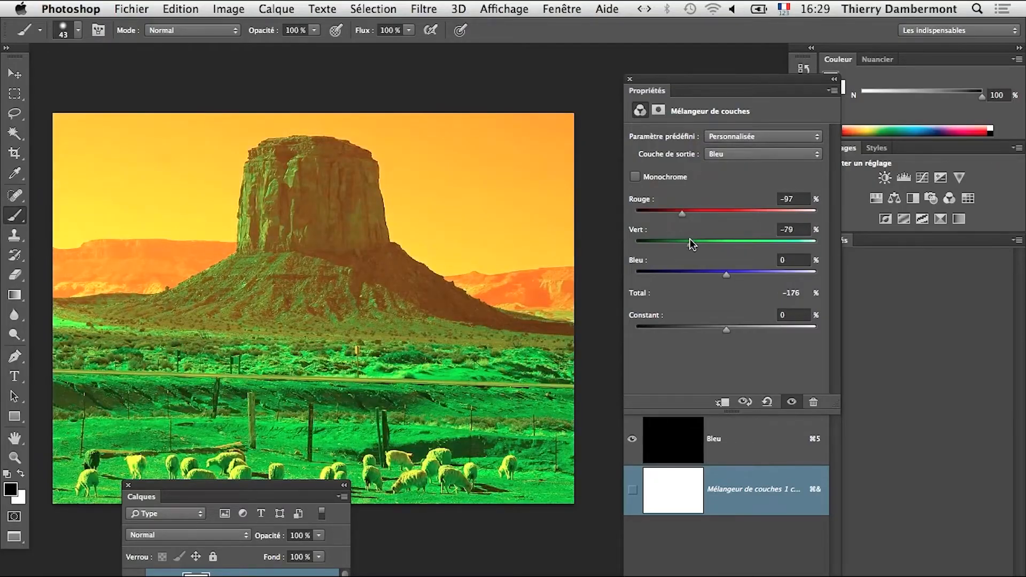
{"action": "left_click", "coordinate": [757, 211]}
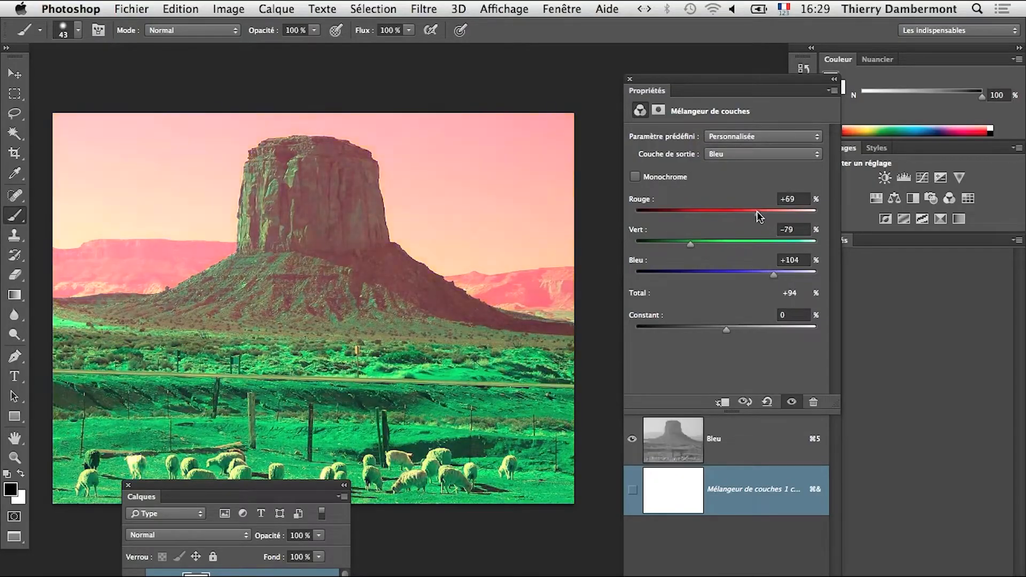
{"action": "left_click_drag", "start_coordinate": [691, 241], "coordinate": [684, 244]}
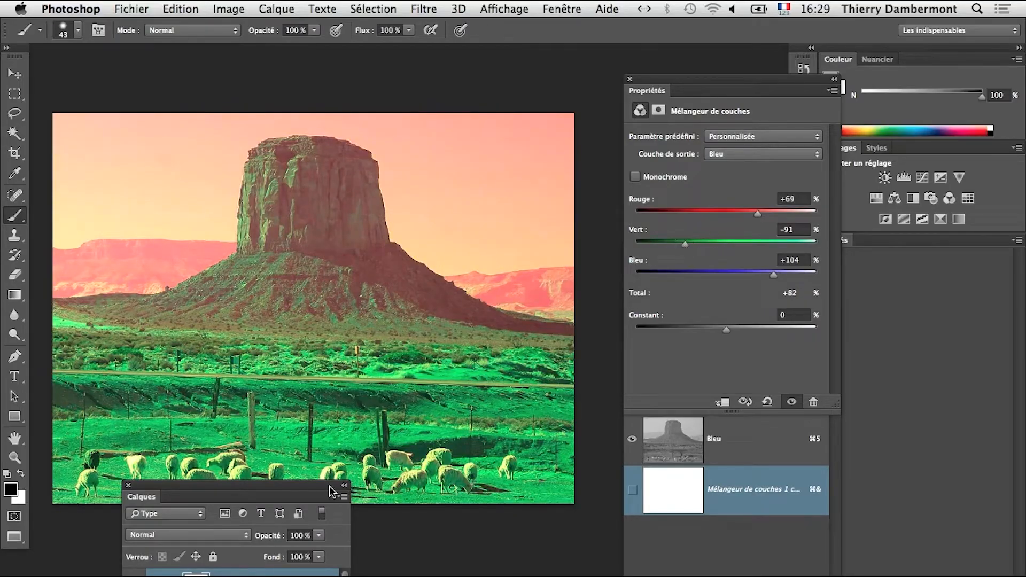
Step: Duplicate Mélangeur de couches 1 copie 2 and hide the source layer, keeping the image visible beside the layer list
{"action": "left_click_drag", "start_coordinate": [330, 492], "coordinate": [324, 351]}
{"action": "left_click_drag", "start_coordinate": [344, 546], "coordinate": [380, 576]}
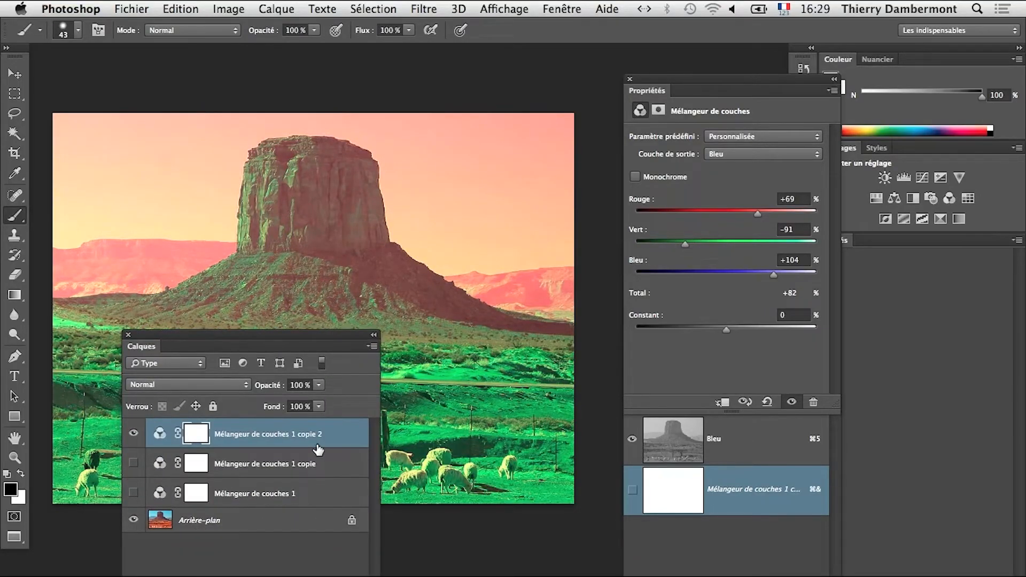
{"action": "key", "text": "super+j"}
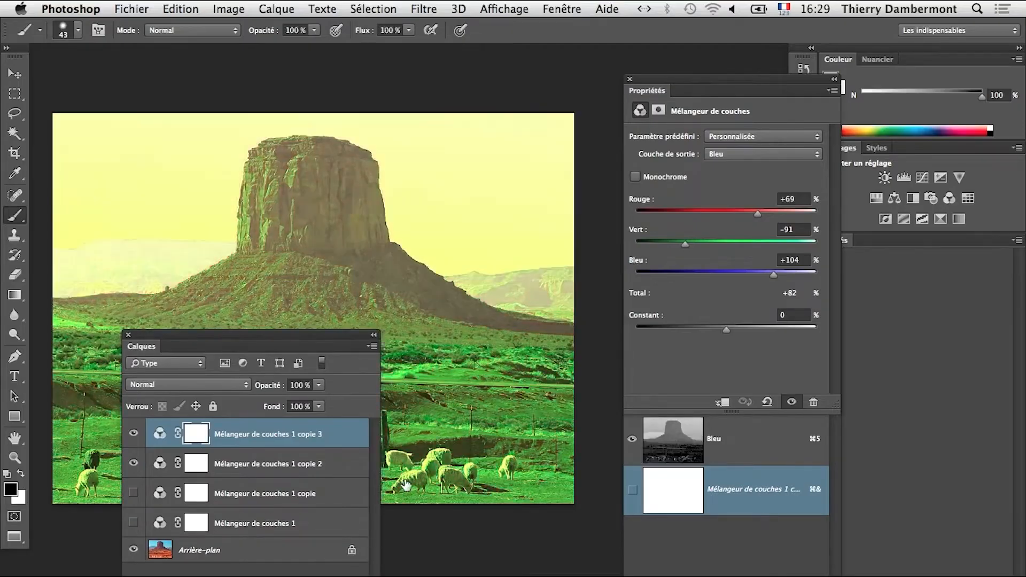
{"action": "left_click", "coordinate": [134, 464]}
{"action": "left_click_drag", "start_coordinate": [316, 334], "coordinate": [370, 329]}
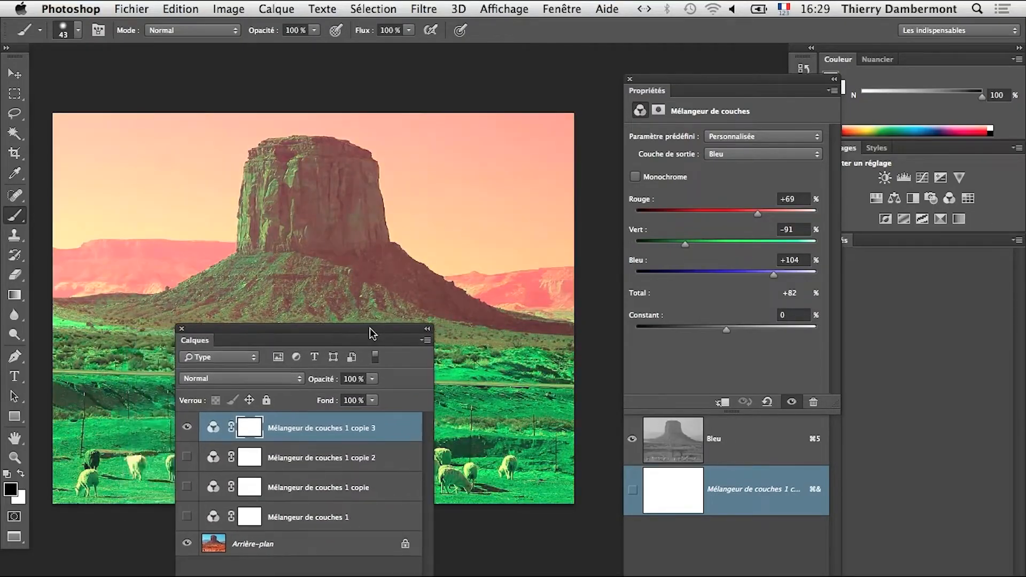
{"action": "left_click_drag", "start_coordinate": [433, 575], "coordinate": [458, 576]}
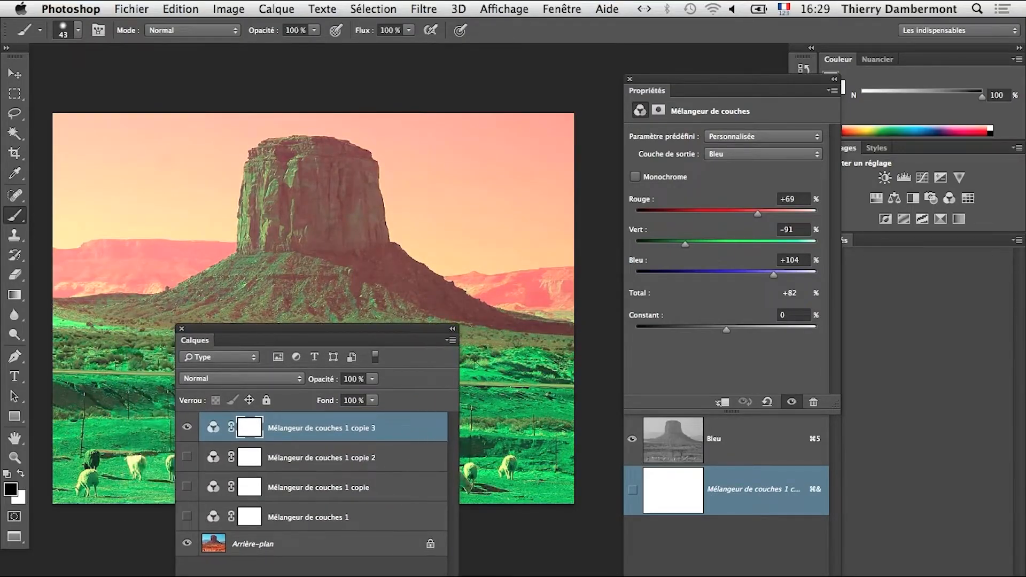
{"action": "left_click_drag", "start_coordinate": [409, 334], "coordinate": [443, 469]}
Step: For the Rouge output channel of the newest mixer, set Rouge to +79 %, Vert to -109 % and Bleu to -7 %
{"action": "left_click", "coordinate": [733, 153]}
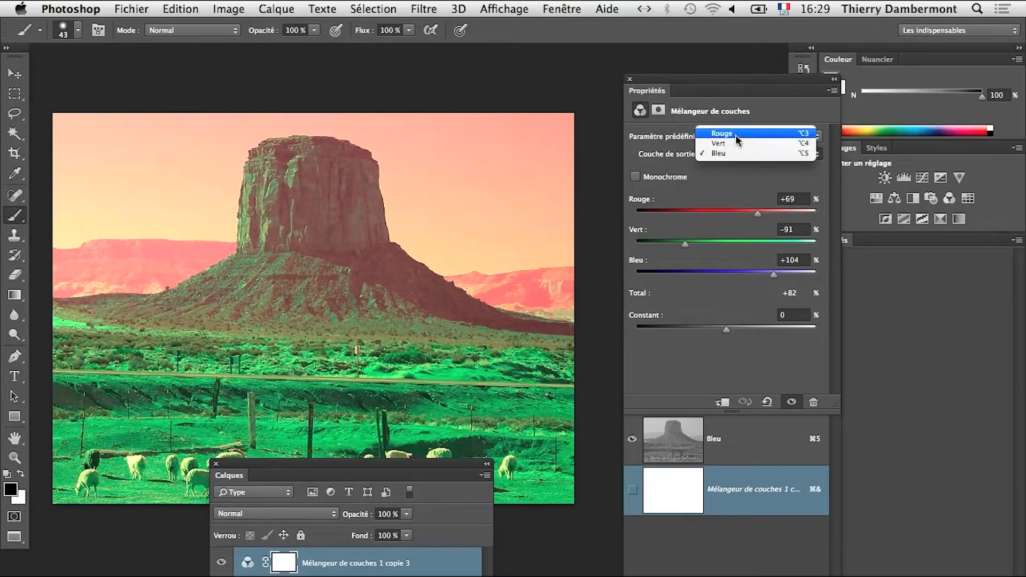
{"action": "left_click", "coordinate": [738, 134]}
{"action": "left_click_drag", "start_coordinate": [735, 213], "coordinate": [705, 213]}
{"action": "left_click", "coordinate": [727, 273]}
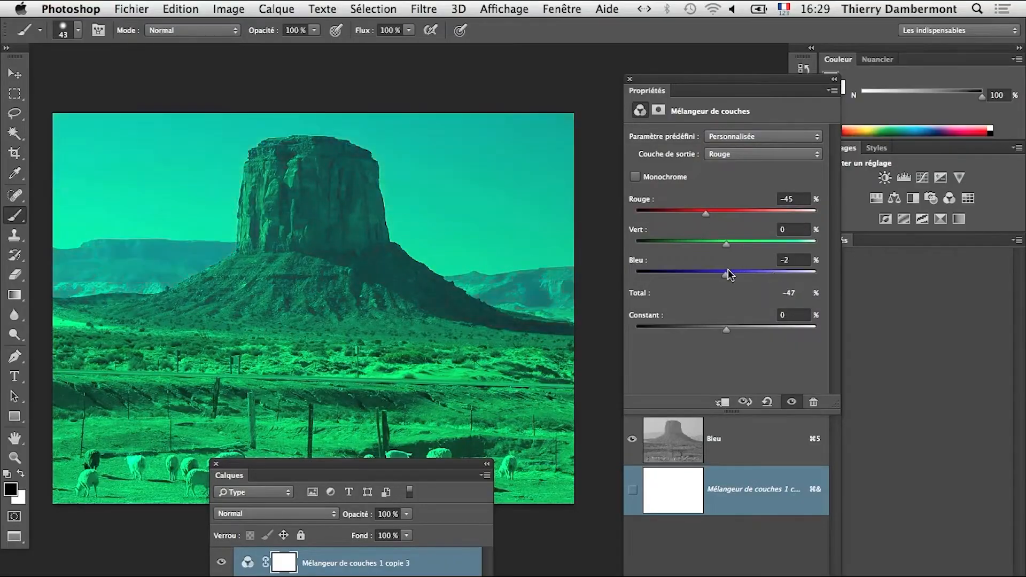
{"action": "left_click_drag", "start_coordinate": [759, 241], "coordinate": [776, 242]}
{"action": "left_click_drag", "start_coordinate": [712, 240], "coordinate": [710, 229]}
Step: For the Vert output channel, set Rouge to +8 %, Vert to +32 % and Bleu to -2 %
{"action": "left_click", "coordinate": [732, 153]}
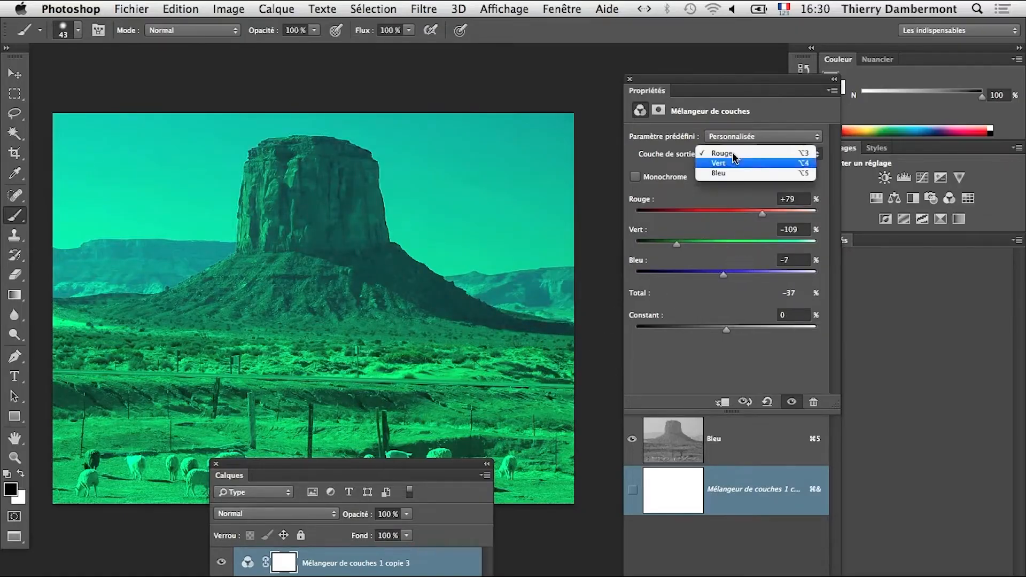
{"action": "left_click", "coordinate": [733, 170]}
{"action": "mouse_move", "coordinate": [739, 213]}
{"action": "left_mouse_down"}
{"action": "mouse_move", "coordinate": [697, 211]}
{"action": "mouse_move", "coordinate": [739, 213]}
{"action": "mouse_move", "coordinate": [729, 209]}
{"action": "left_mouse_up"}
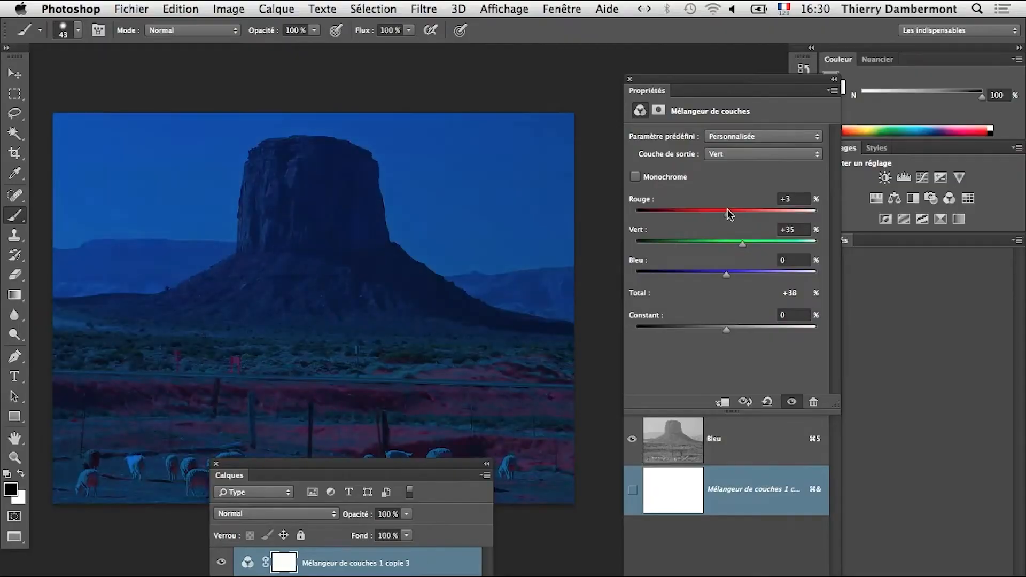
{"action": "left_click_drag", "start_coordinate": [742, 243], "coordinate": [726, 274]}
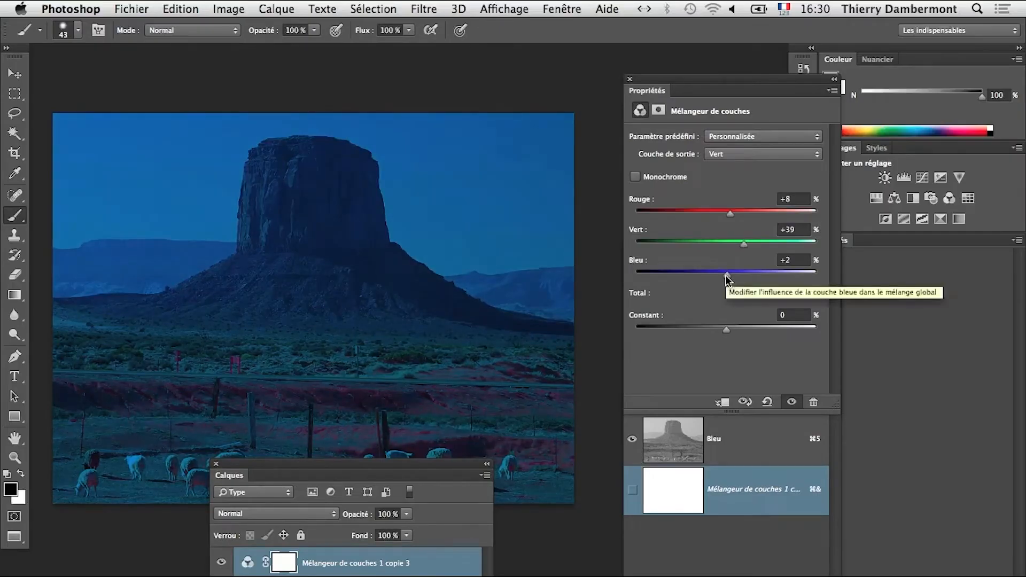
{"action": "mouse_move", "coordinate": [725, 274]}
{"action": "left_mouse_down"}
{"action": "mouse_move", "coordinate": [733, 278]}
{"action": "mouse_move", "coordinate": [724, 278]}
{"action": "left_mouse_up"}
{"action": "left_click_drag", "start_coordinate": [743, 244], "coordinate": [741, 243]}
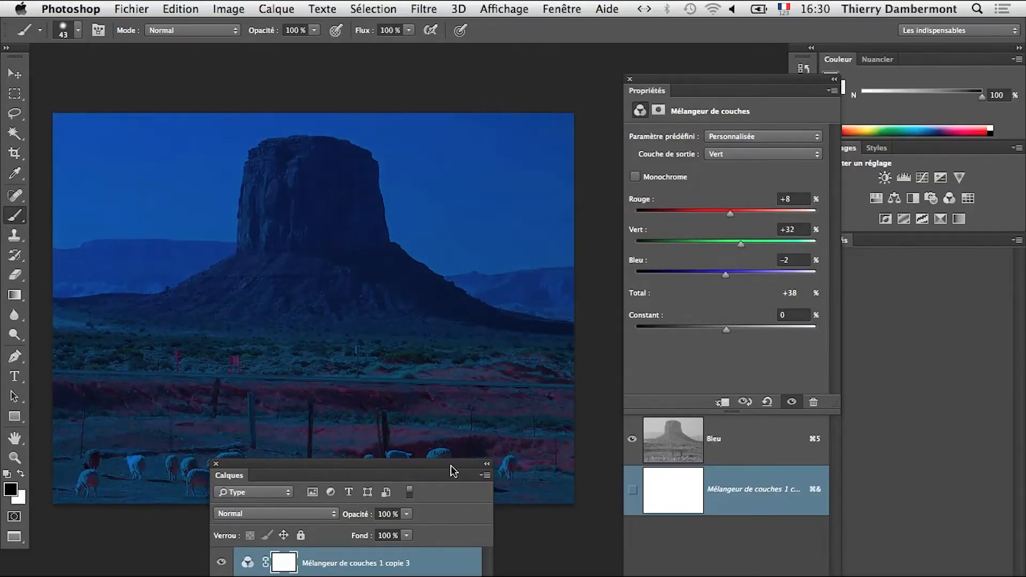
Step: Hide Mélangeur de couches 1 copie 3 and preview each of the other three mixer layers on its own
{"action": "left_click_drag", "start_coordinate": [451, 468], "coordinate": [502, 298]}
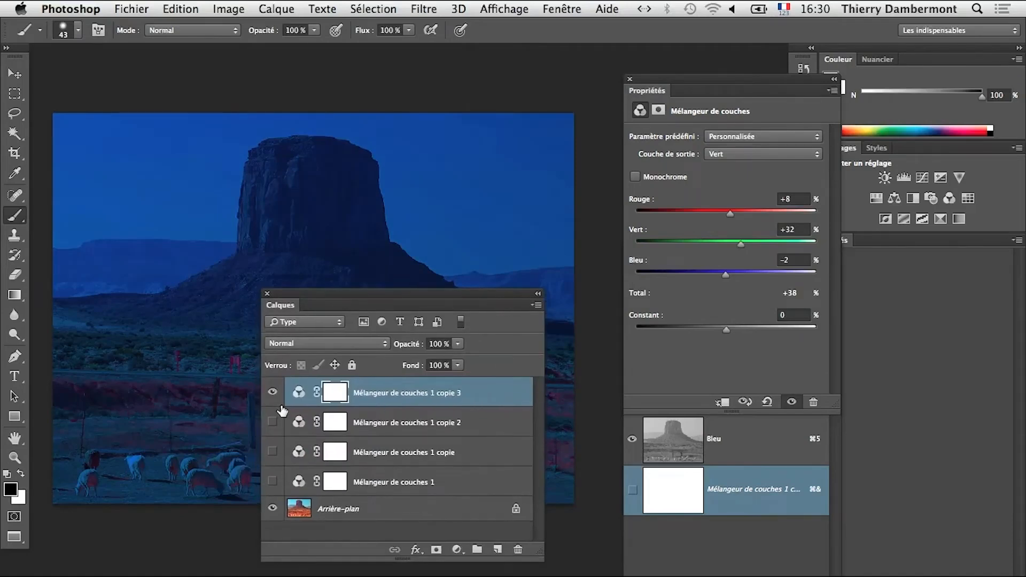
{"action": "left_click", "coordinate": [272, 391]}
{"action": "left_click_drag", "start_coordinate": [303, 302], "coordinate": [505, 154]}
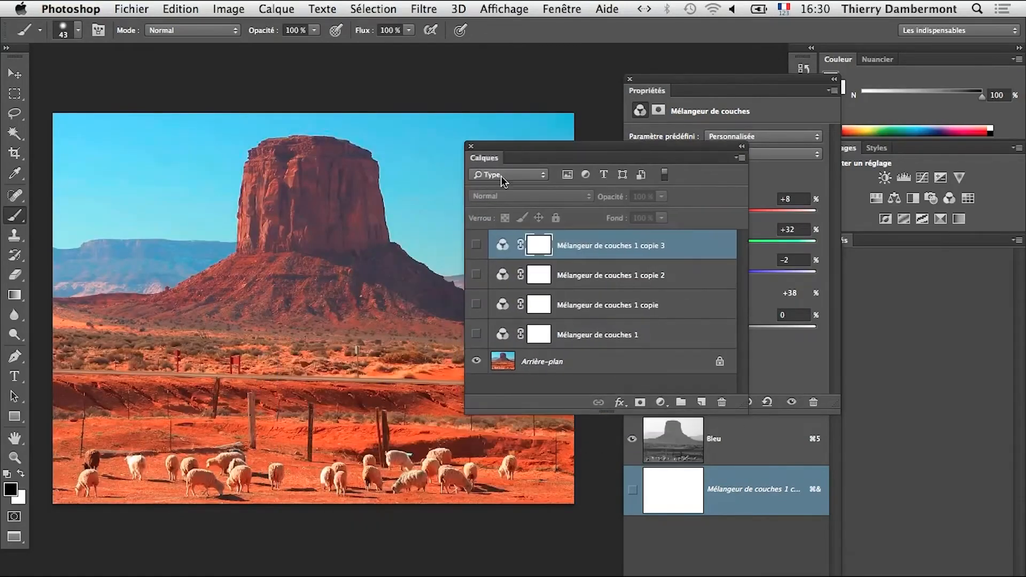
{"action": "left_click", "coordinate": [476, 274]}
{"action": "left_click", "coordinate": [475, 274]}
{"action": "left_click", "coordinate": [475, 304]}
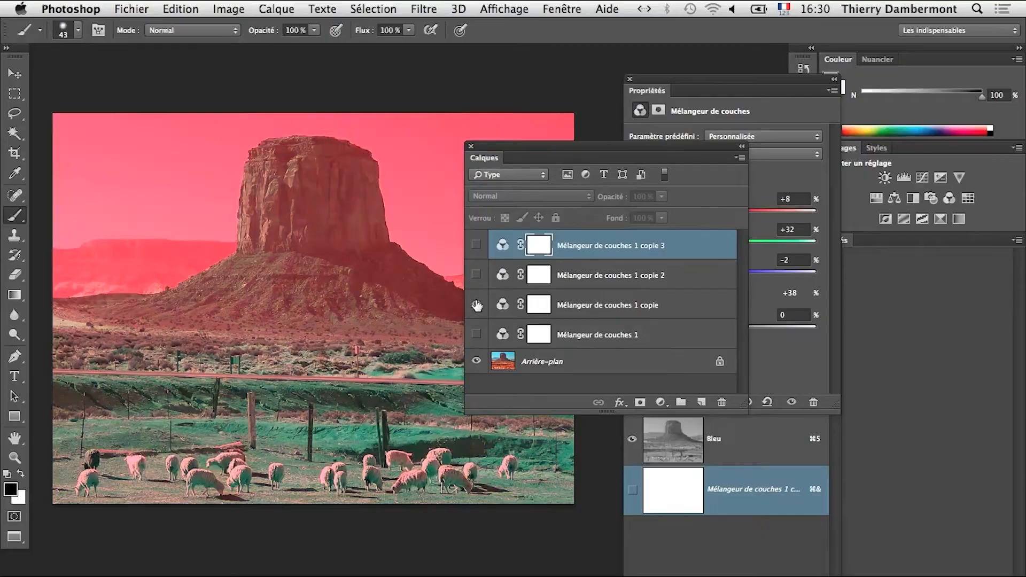
{"action": "left_click", "coordinate": [475, 304]}
{"action": "left_click", "coordinate": [476, 334]}
{"action": "left_click", "coordinate": [476, 334]}
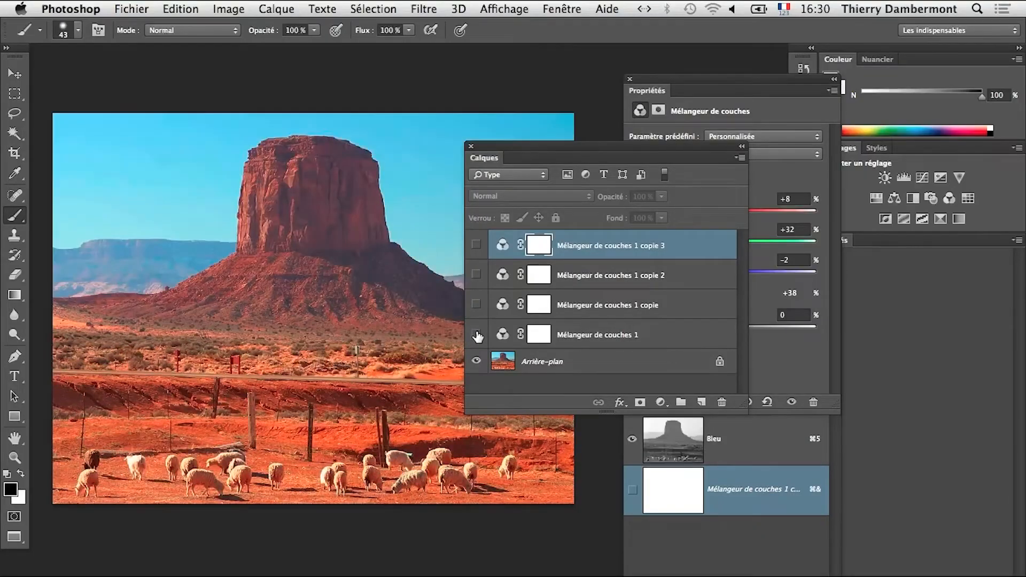
{"action": "left_click", "coordinate": [131, 8]}
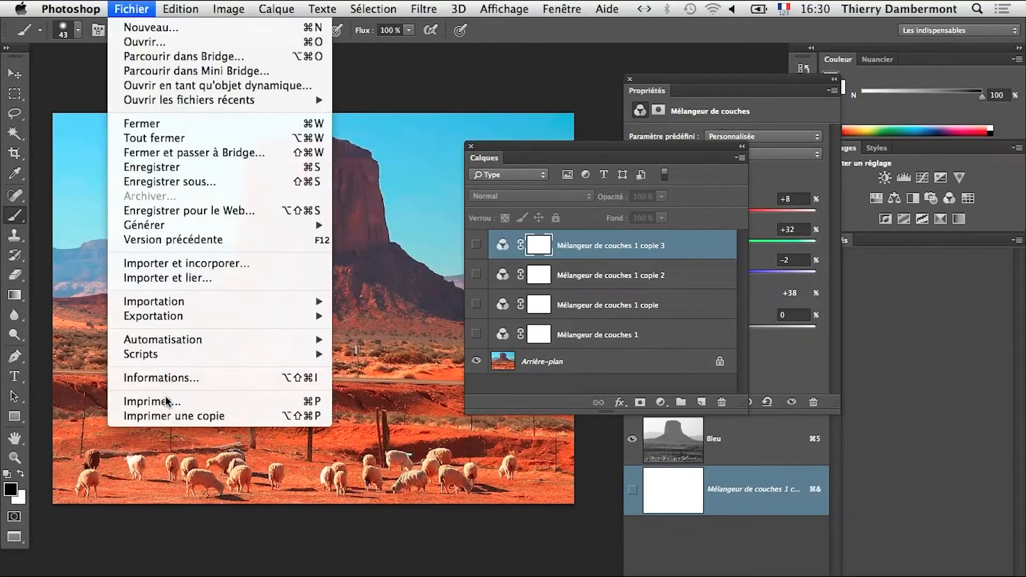
{"action": "mouse_move", "coordinate": [174, 357]}
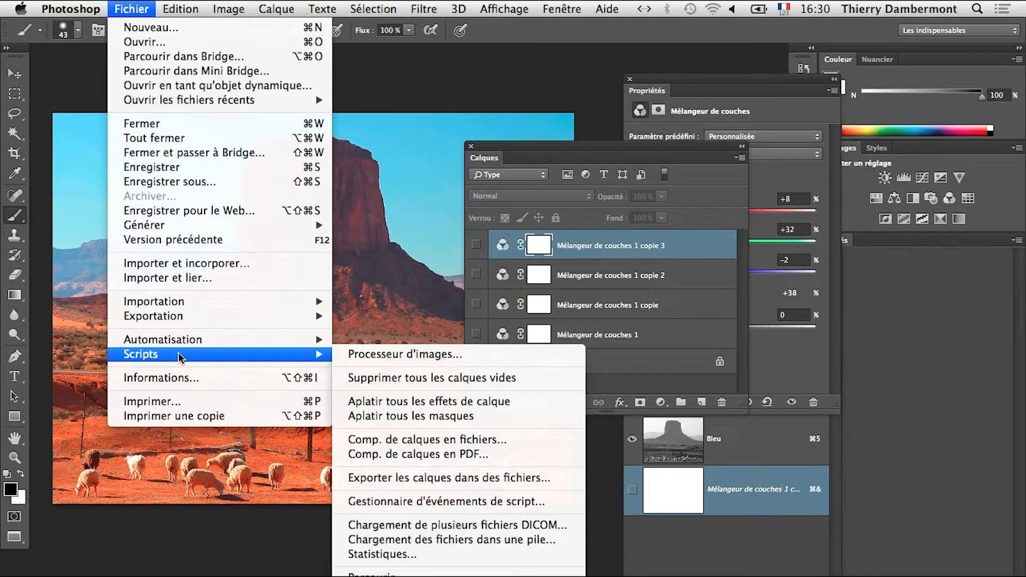
{"action": "left_click", "coordinate": [633, 381]}
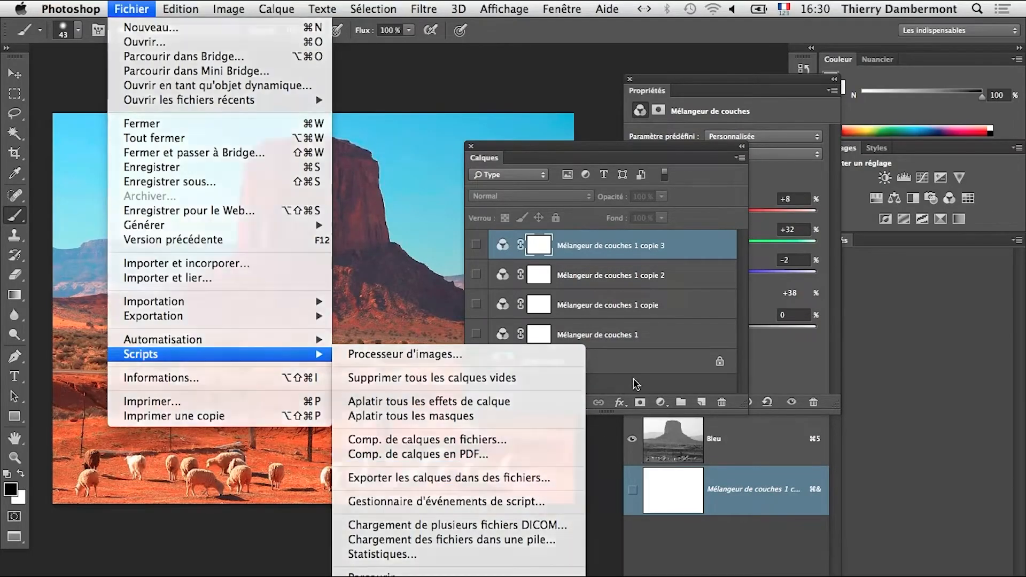
Step: Show Mélangeur de couches 1 copie 3 and preview it combined with each of the other mixer layers
{"action": "left_click_drag", "start_coordinate": [746, 413], "coordinate": [758, 506]}
{"action": "left_click", "coordinate": [475, 245]}
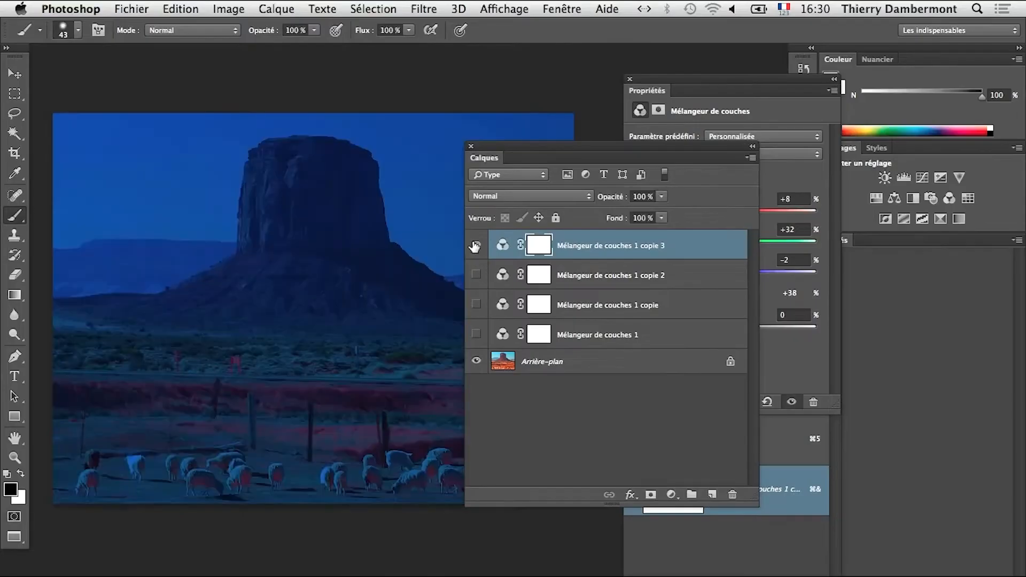
{"action": "left_click", "coordinate": [475, 305]}
{"action": "left_click", "coordinate": [475, 277]}
{"action": "left_click", "coordinate": [476, 275]}
{"action": "left_click", "coordinate": [476, 335]}
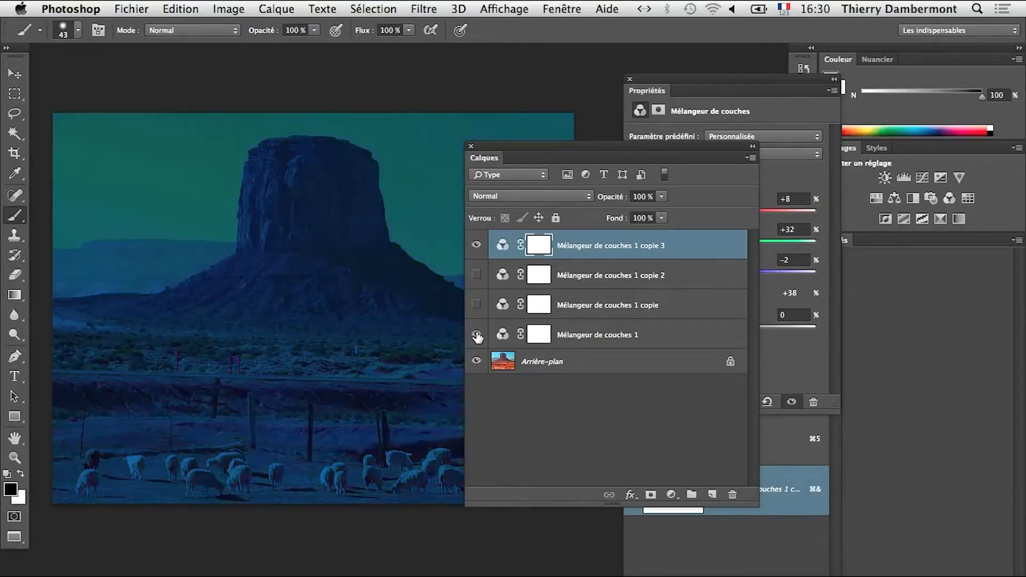
{"action": "left_click", "coordinate": [476, 334]}
{"action": "left_click", "coordinate": [475, 305]}
{"action": "left_click", "coordinate": [475, 304]}
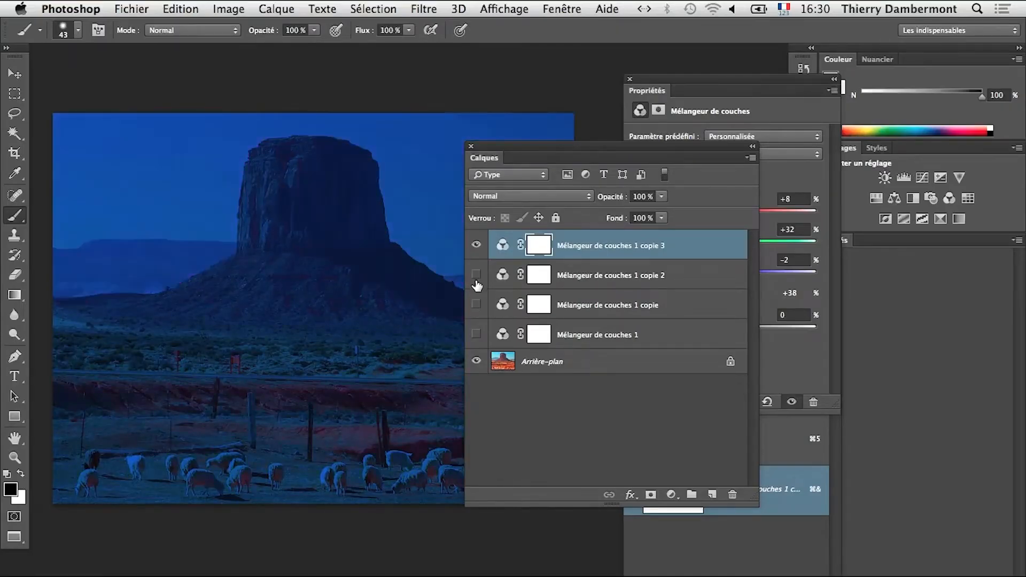
Step: Show Mélangeur de couches 1 copie 2, hide copie 3, and compare the image with and without Mélangeur de couches 1 copie
{"action": "left_click", "coordinate": [476, 276]}
{"action": "left_click", "coordinate": [475, 245]}
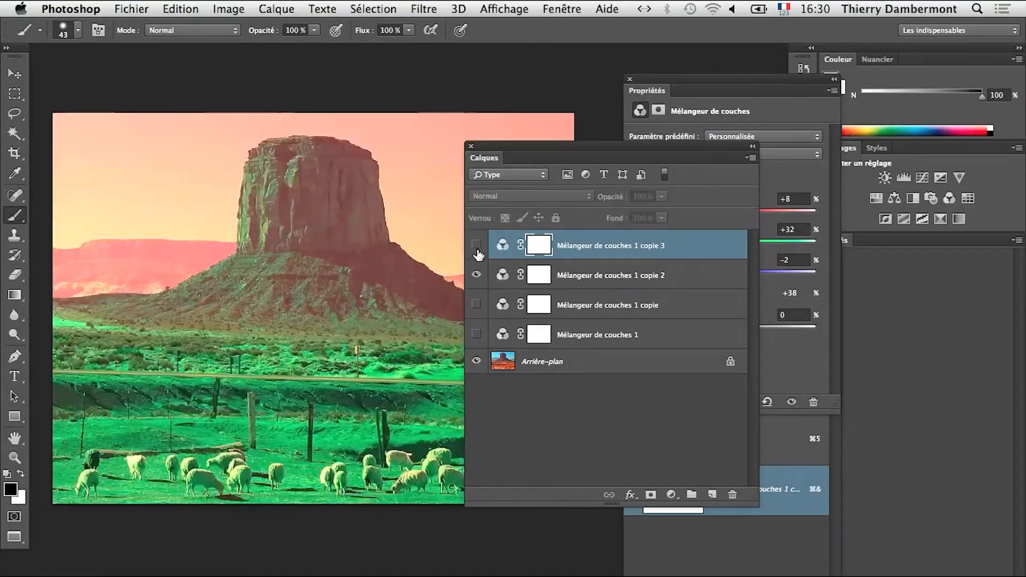
{"action": "left_click", "coordinate": [475, 307]}
{"action": "left_click", "coordinate": [476, 306]}
{"action": "left_click", "coordinate": [475, 304]}
{"action": "left_click", "coordinate": [475, 305]}
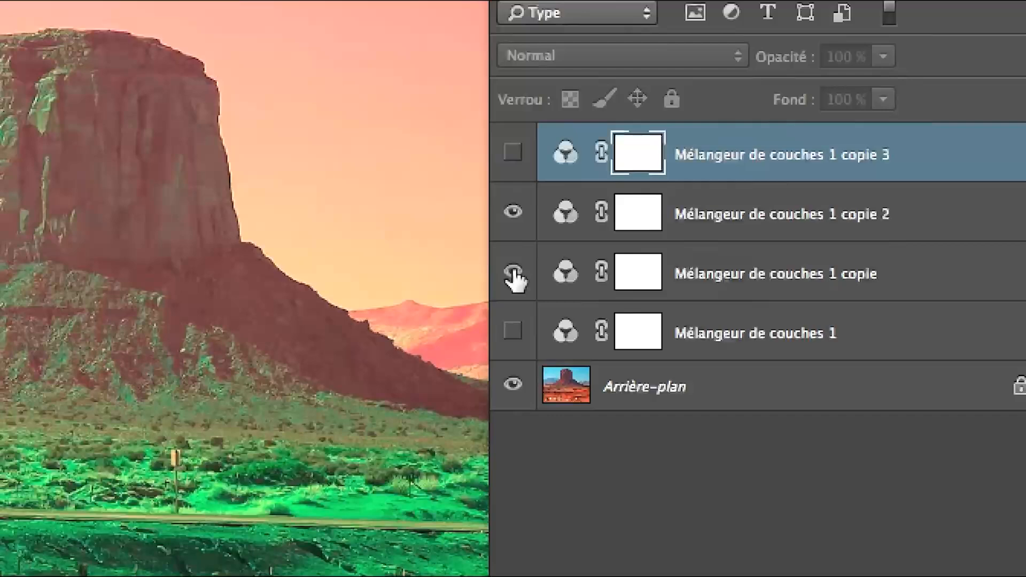
Step: Preview Mélangeur de couches 1 copie 2 on its own and combined in turn with Mélangeur de couches 1 copie and Mélangeur de couches 1
{"action": "left_click", "coordinate": [513, 273]}
{"action": "left_click", "coordinate": [512, 273]}
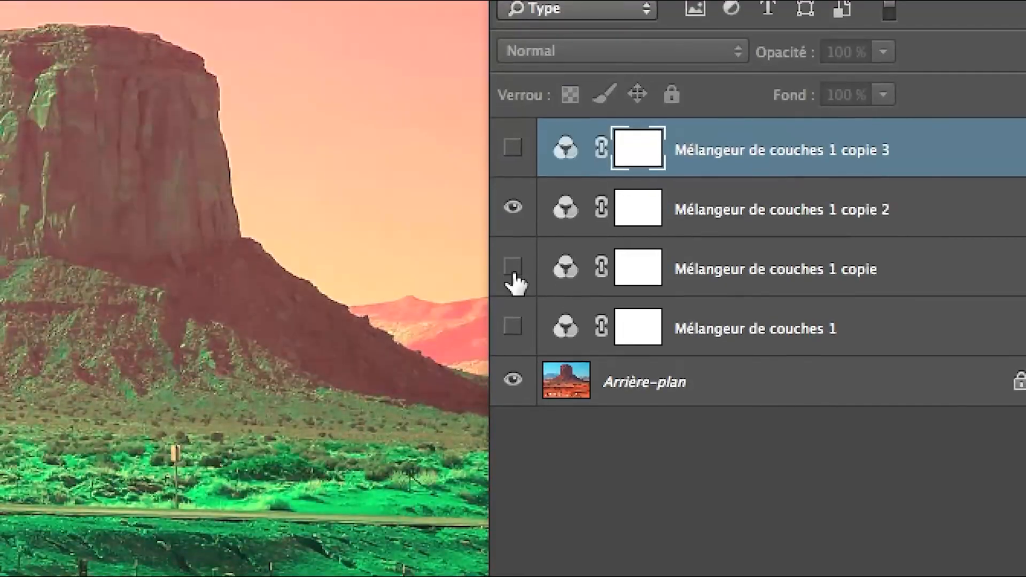
{"action": "left_click", "coordinate": [512, 297]}
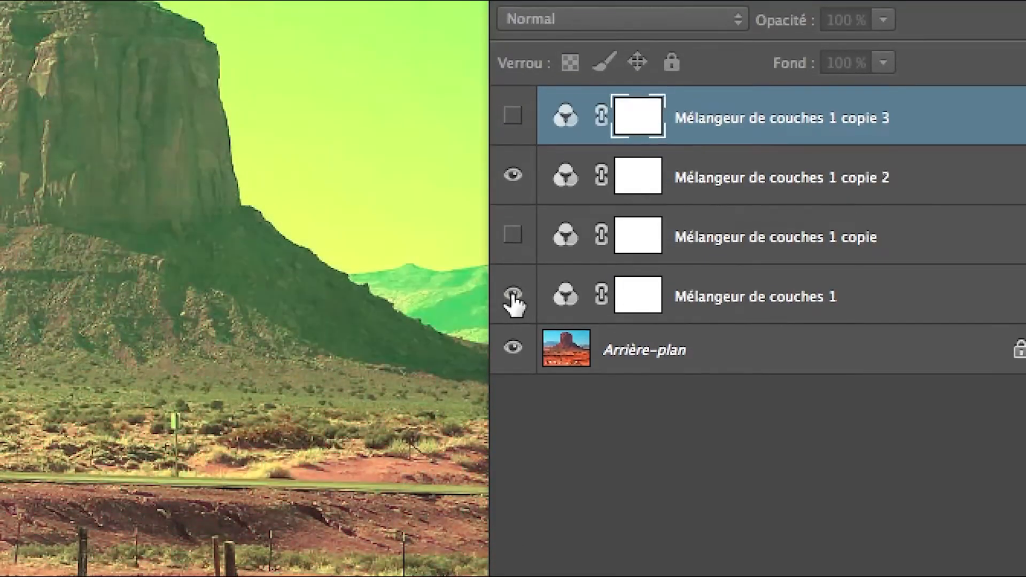
{"action": "left_click", "coordinate": [513, 297]}
{"action": "left_click", "coordinate": [513, 297]}
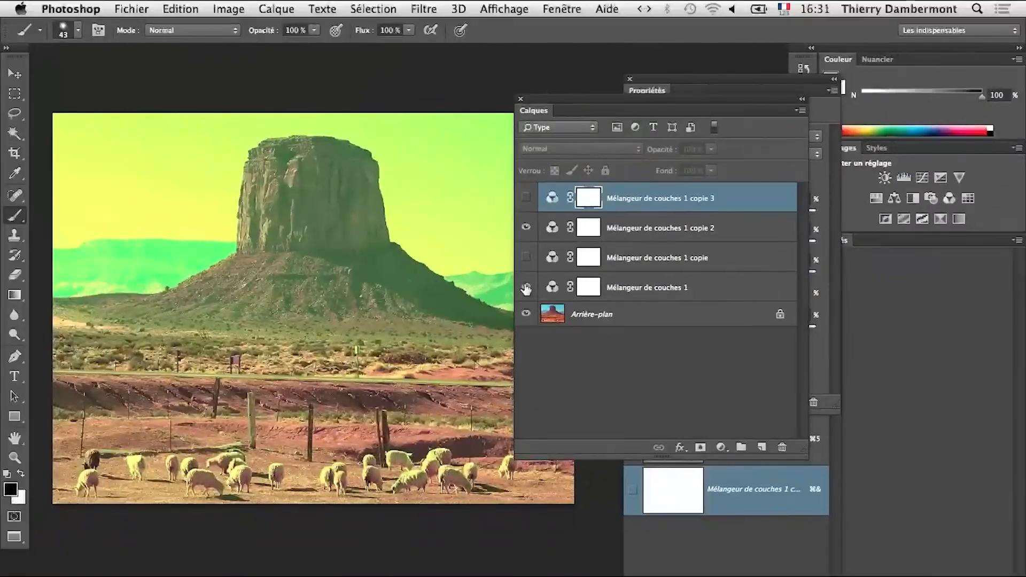
{"action": "left_click", "coordinate": [525, 288]}
{"action": "left_click", "coordinate": [526, 258]}
{"action": "left_click", "coordinate": [527, 258]}
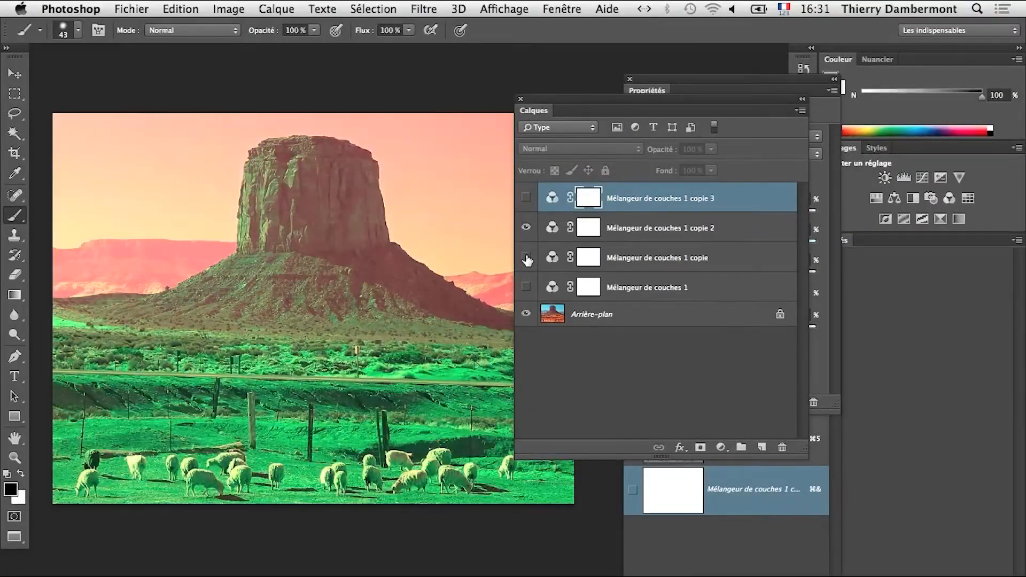
{"action": "left_click", "coordinate": [526, 258]}
{"action": "left_click", "coordinate": [526, 257]}
Step: Show Mélangeur de couches 1 copie 3 and compare it with and without copie 2, and combined with Mélangeur de couches 1
{"action": "left_click", "coordinate": [526, 198]}
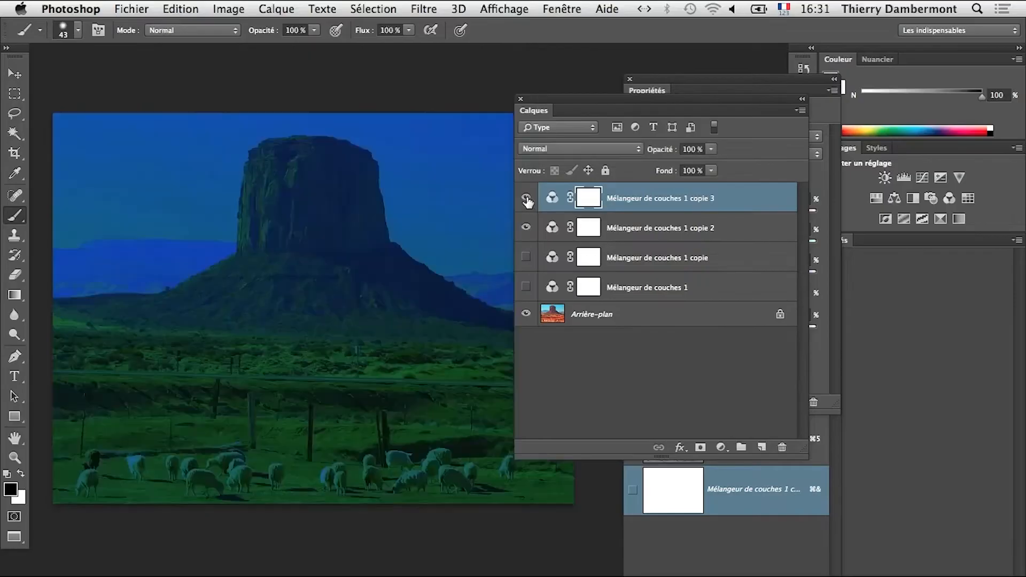
{"action": "left_click", "coordinate": [527, 228]}
{"action": "left_click", "coordinate": [527, 229]}
{"action": "left_click", "coordinate": [526, 288]}
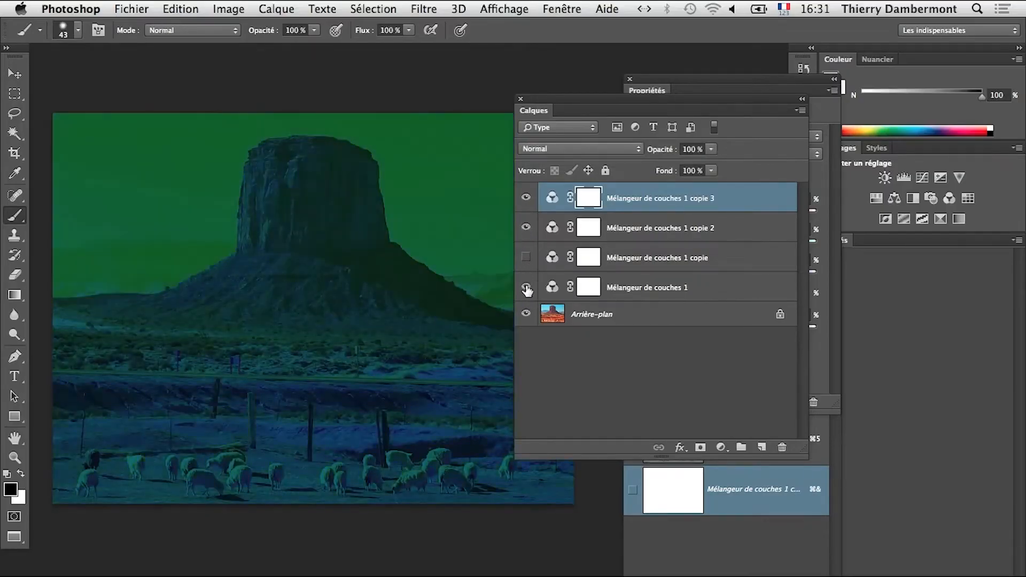
Step: Move the Calques panel off the mixer properties and make it smaller
{"action": "left_click_drag", "start_coordinate": [617, 107], "coordinate": [402, 69]}
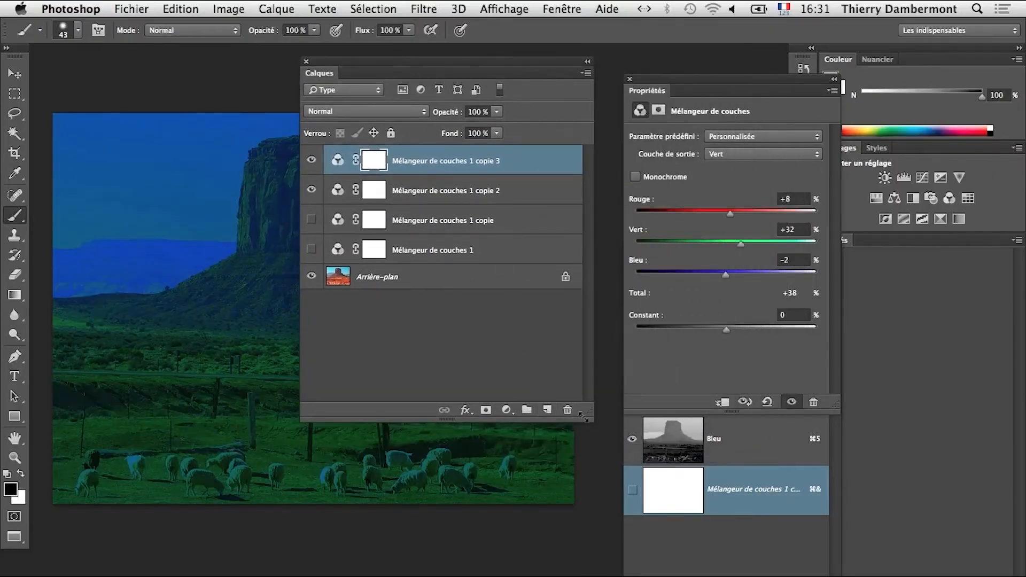
{"action": "left_click_drag", "start_coordinate": [586, 415], "coordinate": [546, 354]}
Step: Save a Photoshop-format version with layers as red-desert-couches-melangees-01.psd in the test infrarouge folder, keeping maximum compatibility
{"action": "left_click", "coordinate": [147, 8]}
{"action": "left_click", "coordinate": [145, 7]}
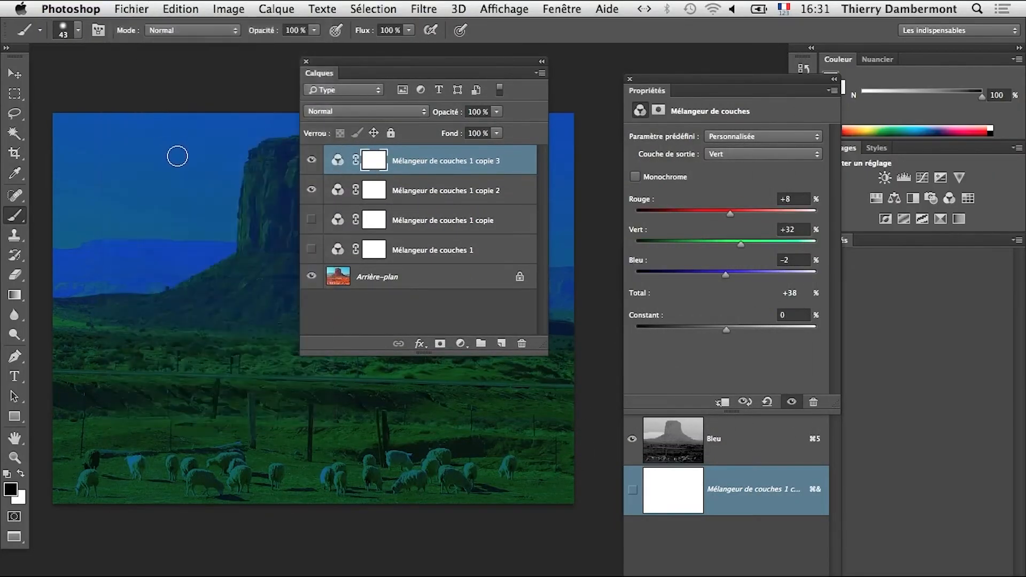
{"action": "left_click", "coordinate": [133, 7]}
{"action": "left_click", "coordinate": [185, 183]}
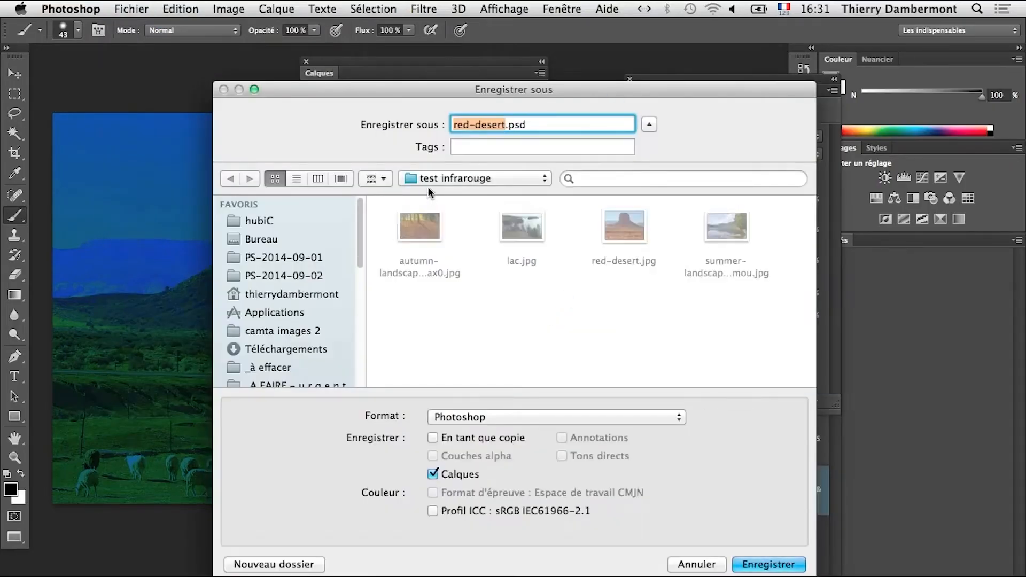
{"action": "left_click", "coordinate": [296, 179]}
{"action": "left_click", "coordinate": [501, 127]}
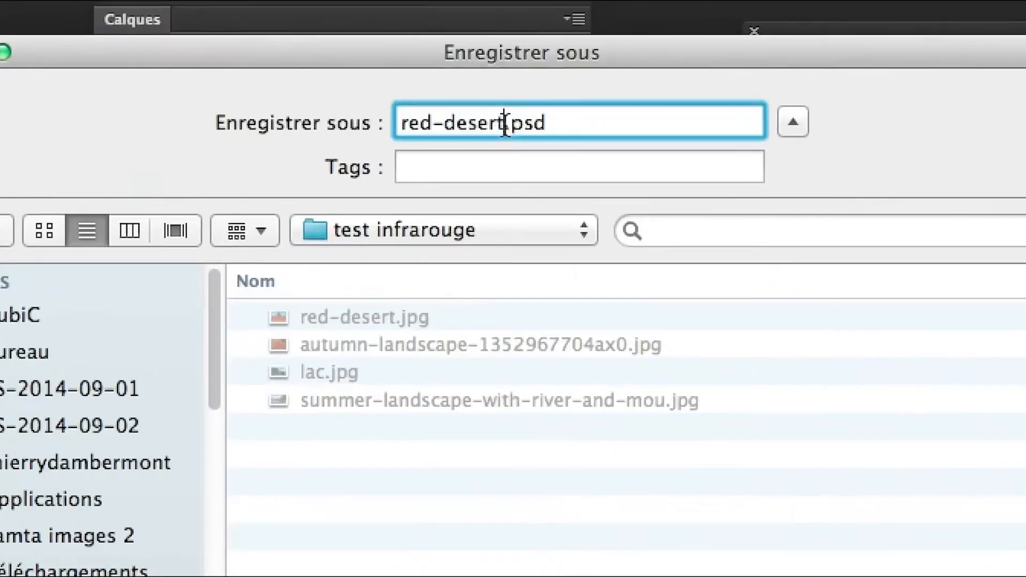
{"action": "type", "text": "-"}
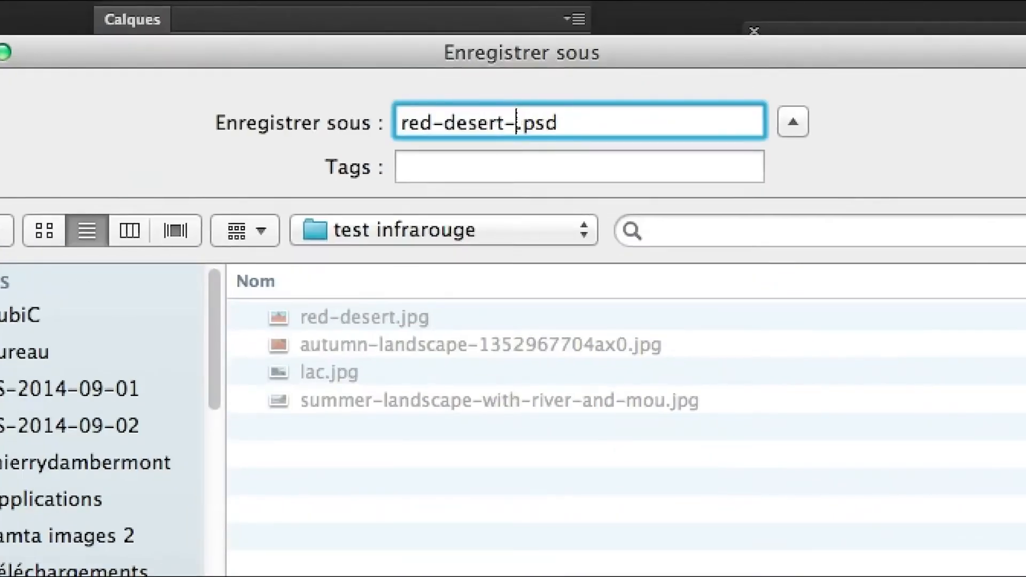
{"action": "type", "text": "couches-"}
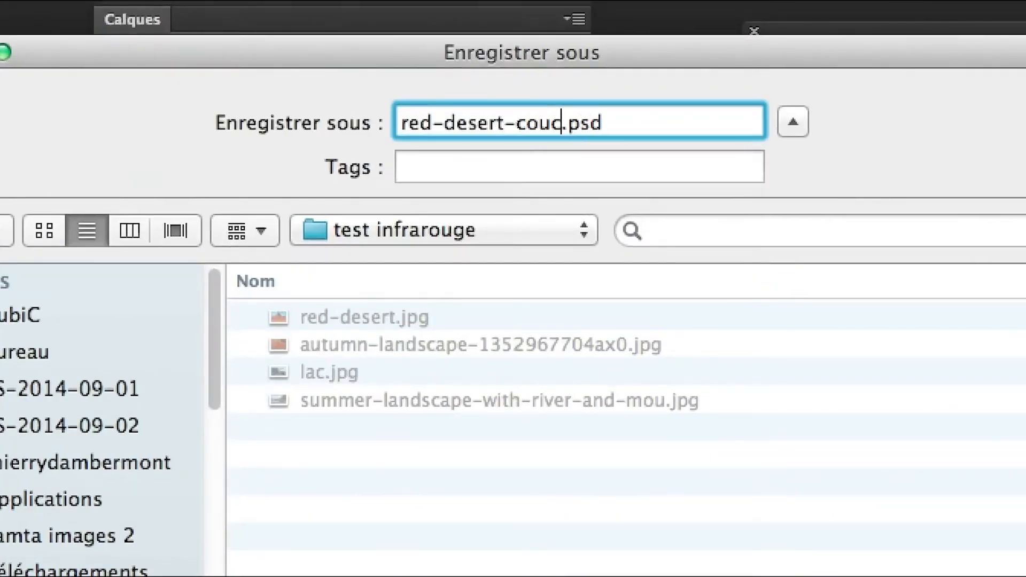
{"action": "type", "text": "m"}
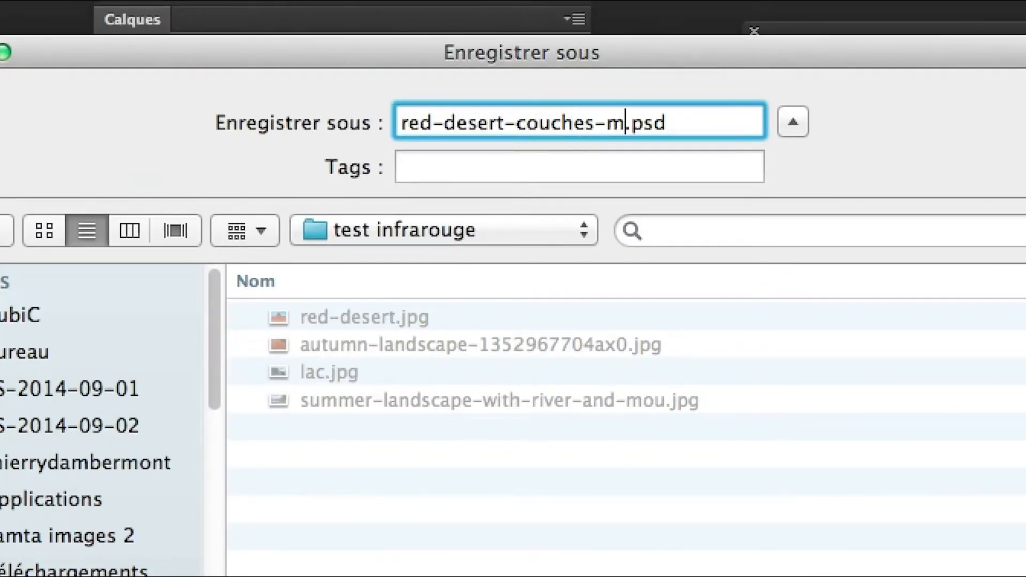
{"action": "type", "text": "éla"}
{"action": "key", "text": "BackSpace"}
{"action": "key", "text": "BackSpace"}
{"action": "key", "text": "BackSpace"}
{"action": "type", "text": "e"}
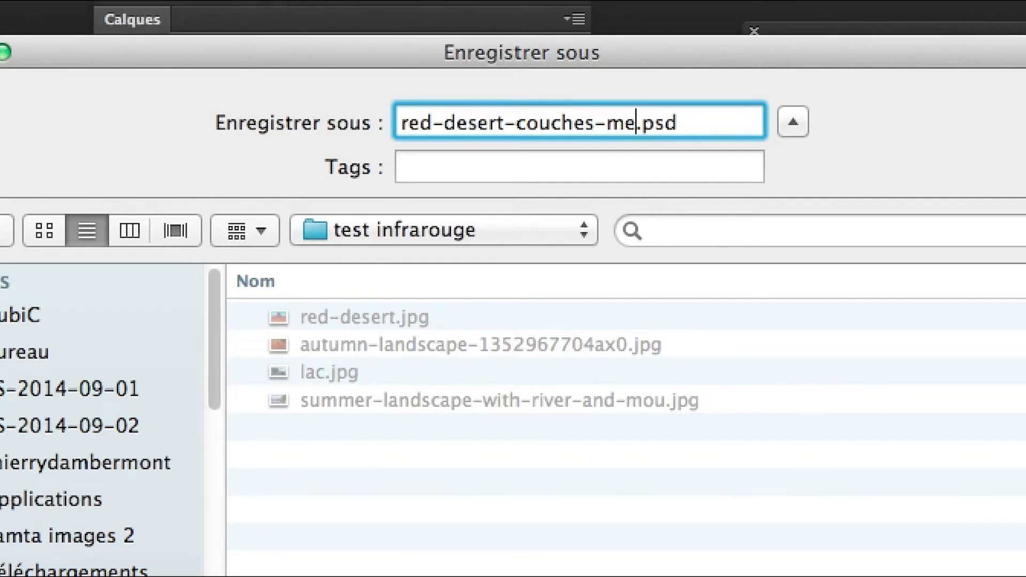
{"action": "type", "text": "langees"}
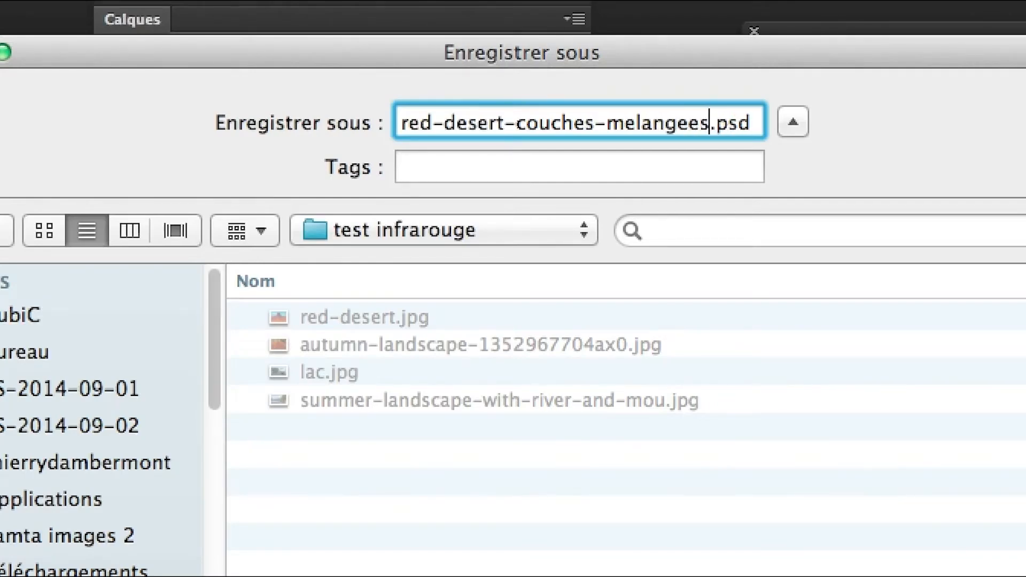
{"action": "type", "text": "-01"}
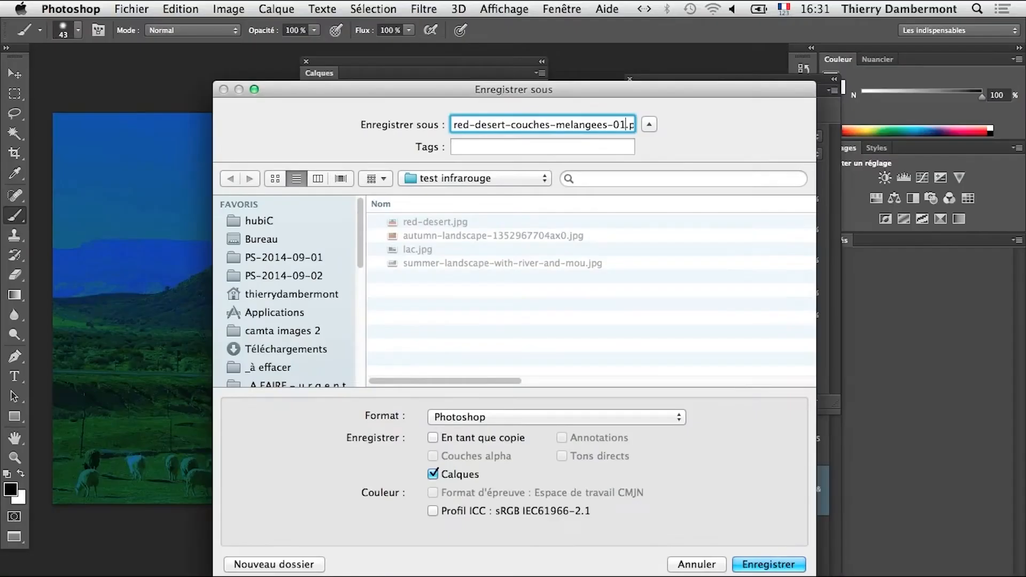
{"action": "left_click", "coordinate": [753, 561]}
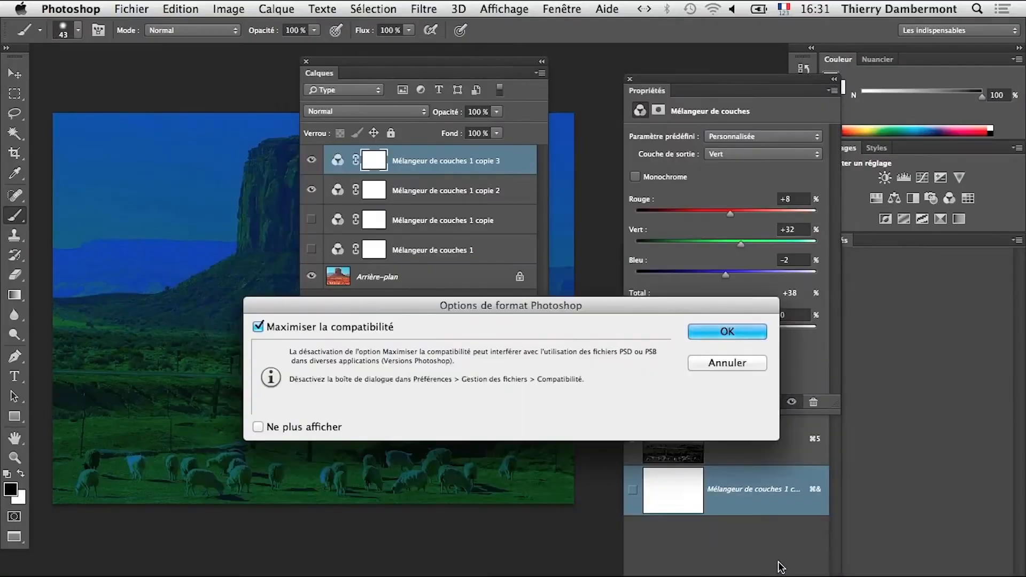
{"action": "left_click", "coordinate": [726, 331]}
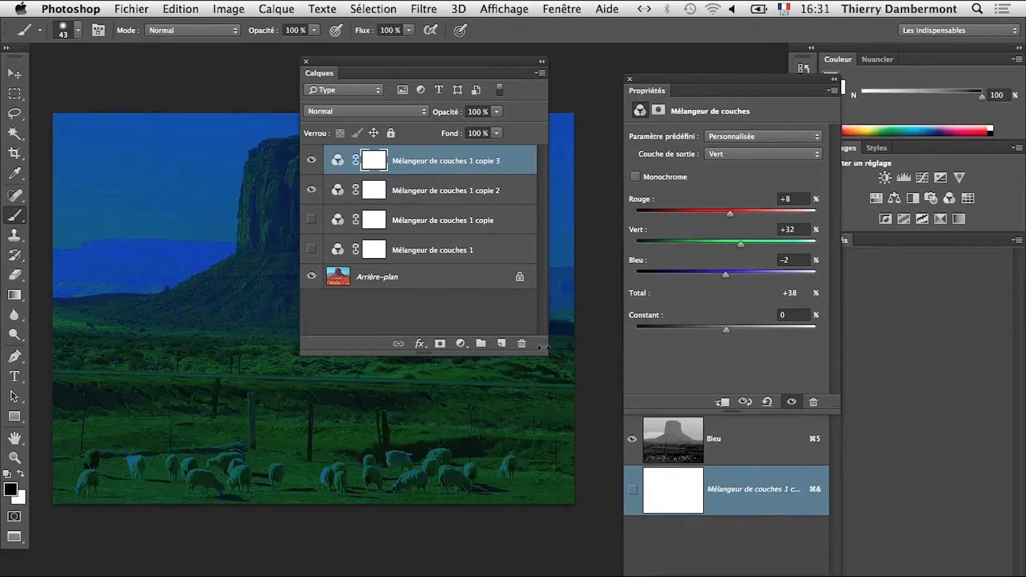
Step: Adjust the width of the Calques panel and switch back from Firefox to Photoshop
{"action": "left_click_drag", "start_coordinate": [543, 347], "coordinate": [575, 348]}
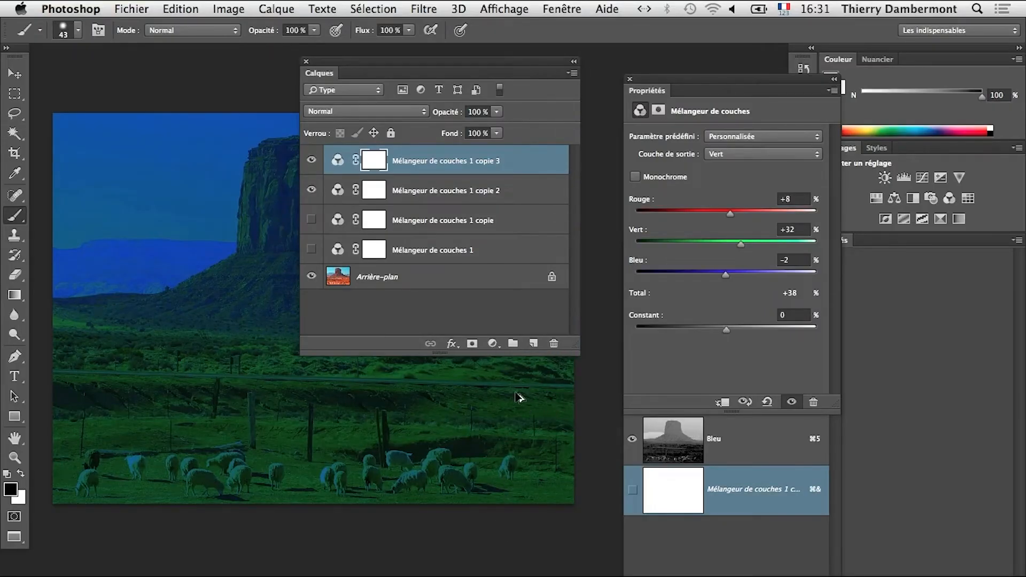
{"action": "left_click_drag", "start_coordinate": [575, 350], "coordinate": [541, 361]}
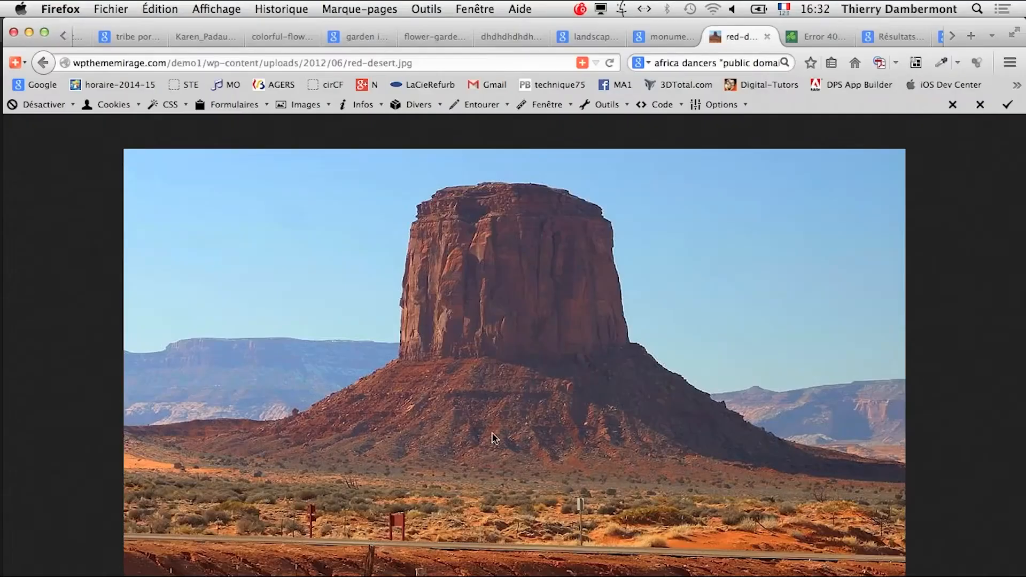
{"action": "key", "text": "super+Tab"}
{"action": "key", "text": "super+Tab"}
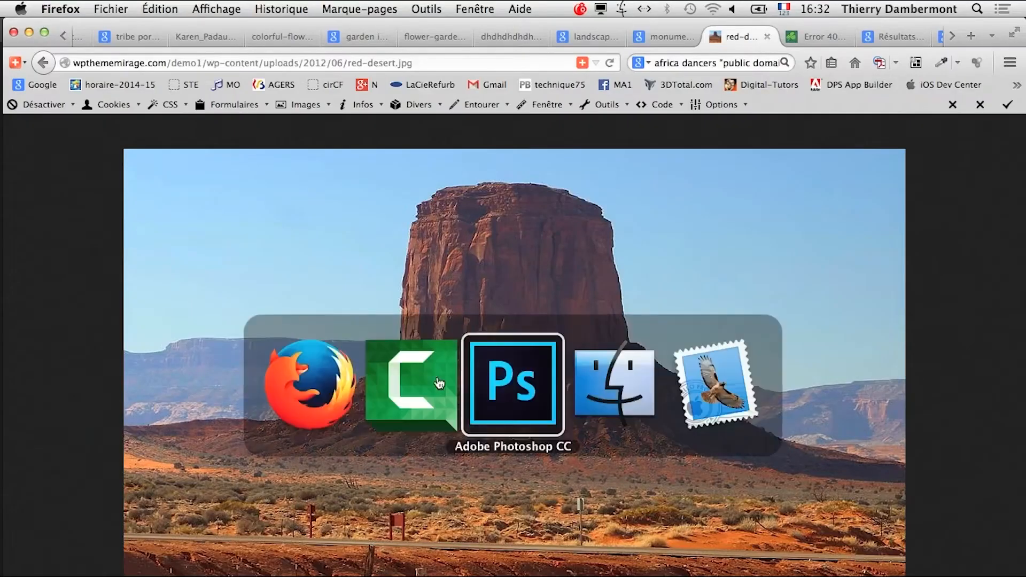
Step: Select all four Mélangeur de couches layers and put them in a new group made from layers, named Groupe 1
{"action": "left_click_drag", "start_coordinate": [411, 78], "coordinate": [518, 84]}
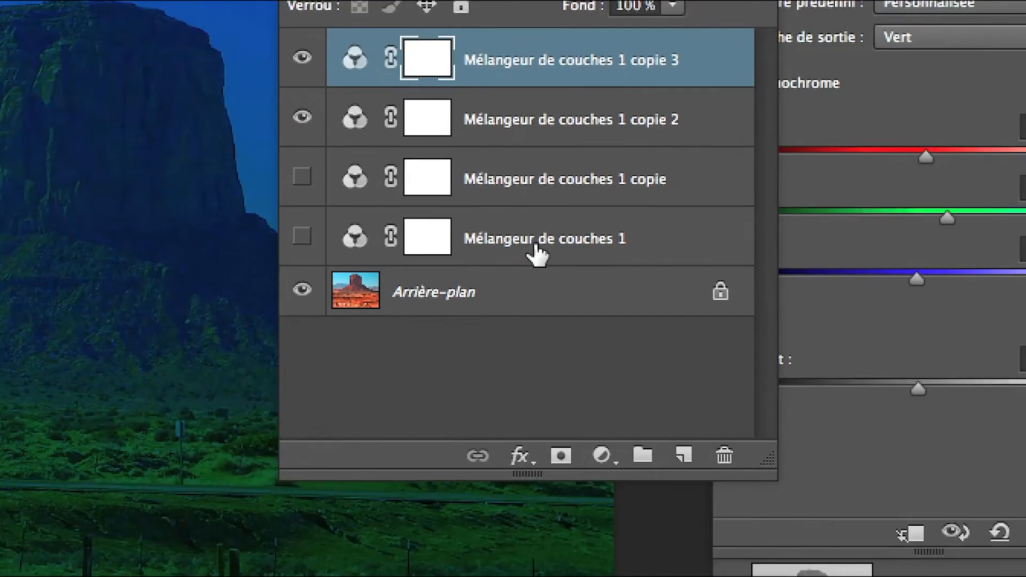
{"action": "left_click", "coordinate": [539, 304], "text": "shift"}
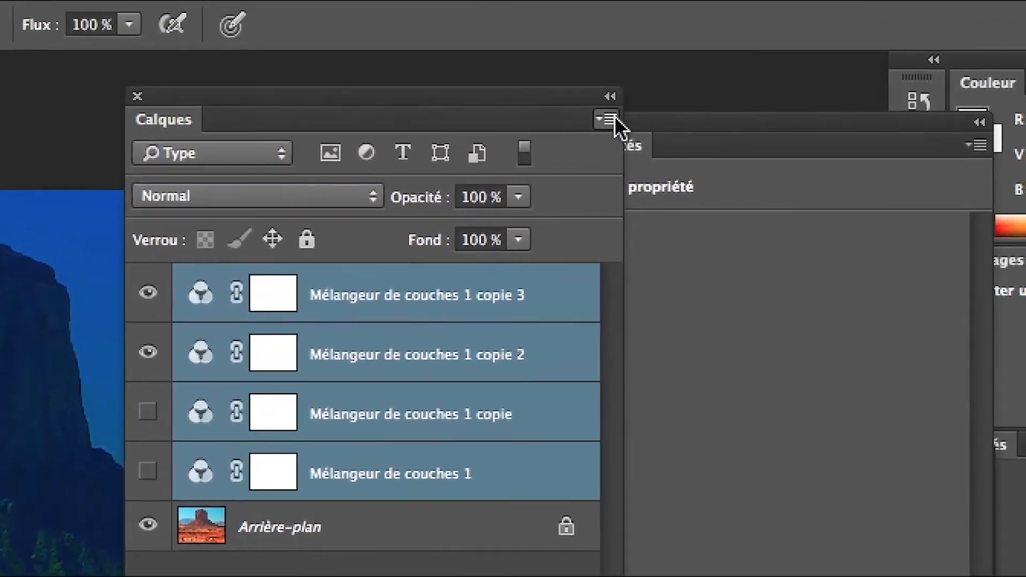
{"action": "left_click", "coordinate": [615, 116]}
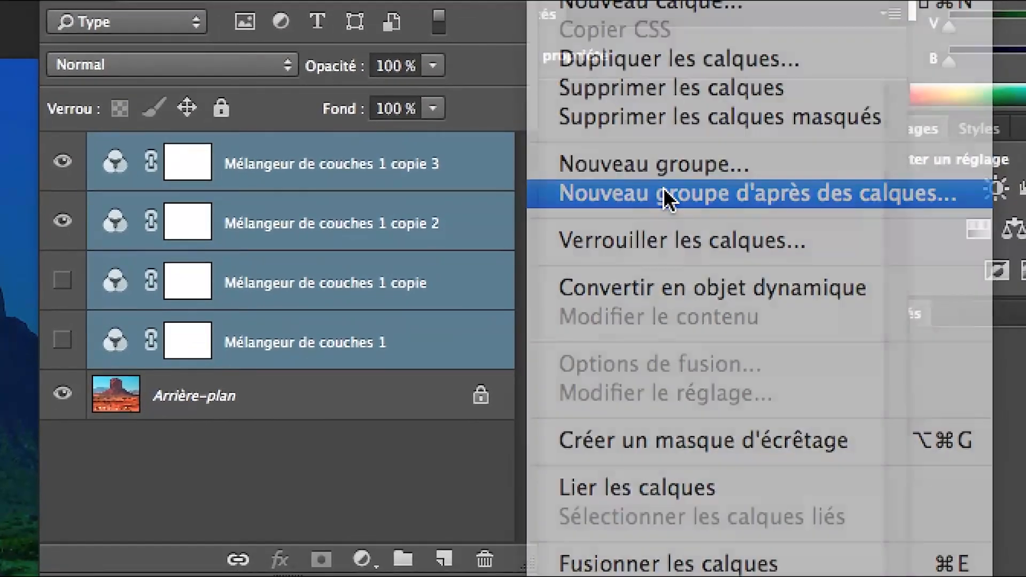
{"action": "left_click", "coordinate": [663, 192]}
{"action": "left_click", "coordinate": [631, 320]}
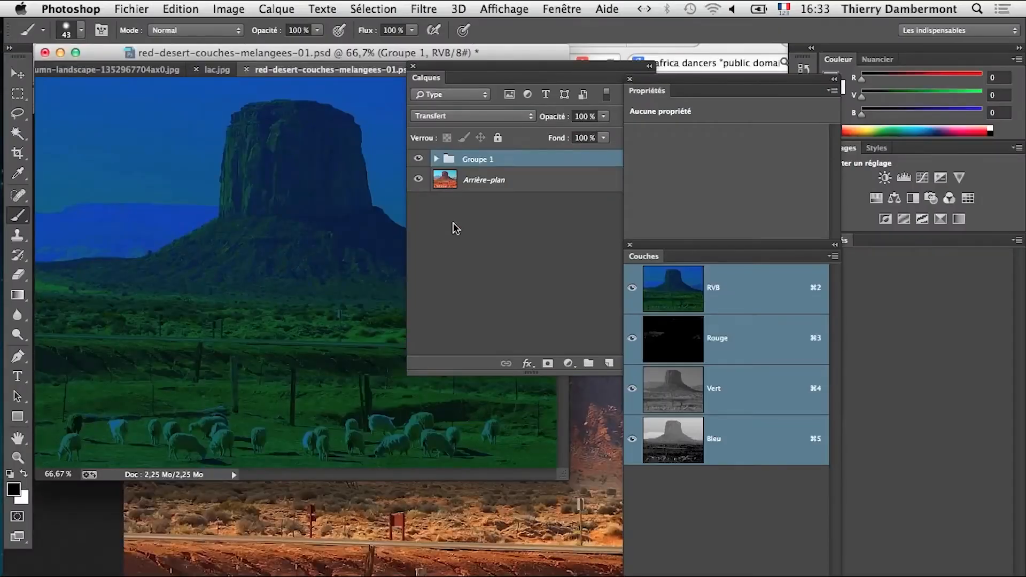
Step: Hide the other applications and detach red-desert-couches-melangees-01.psd into its own window beside lac.jpg
{"action": "key", "text": "super+alt+h"}
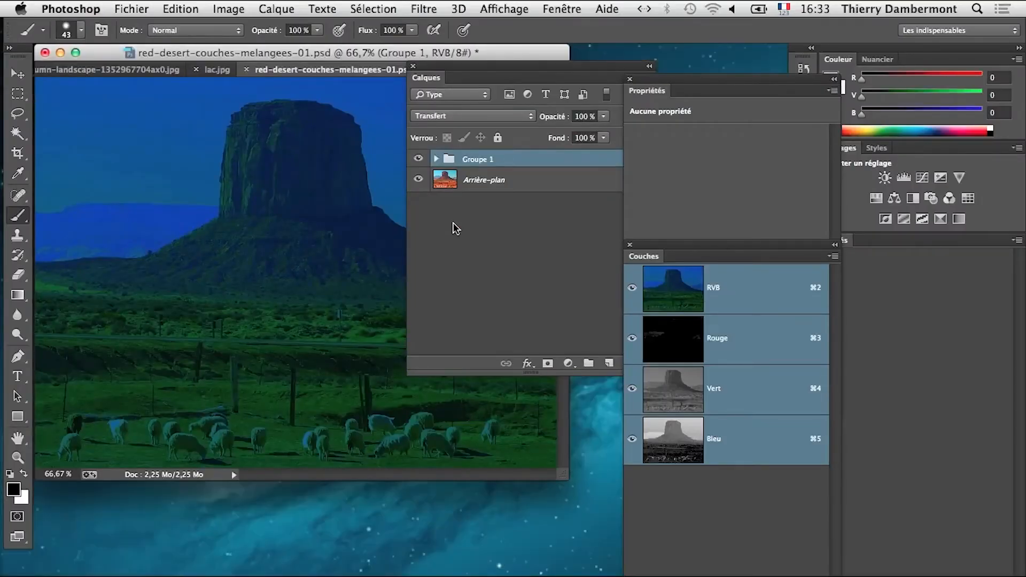
{"action": "left_click_drag", "start_coordinate": [290, 69], "coordinate": [322, 379]}
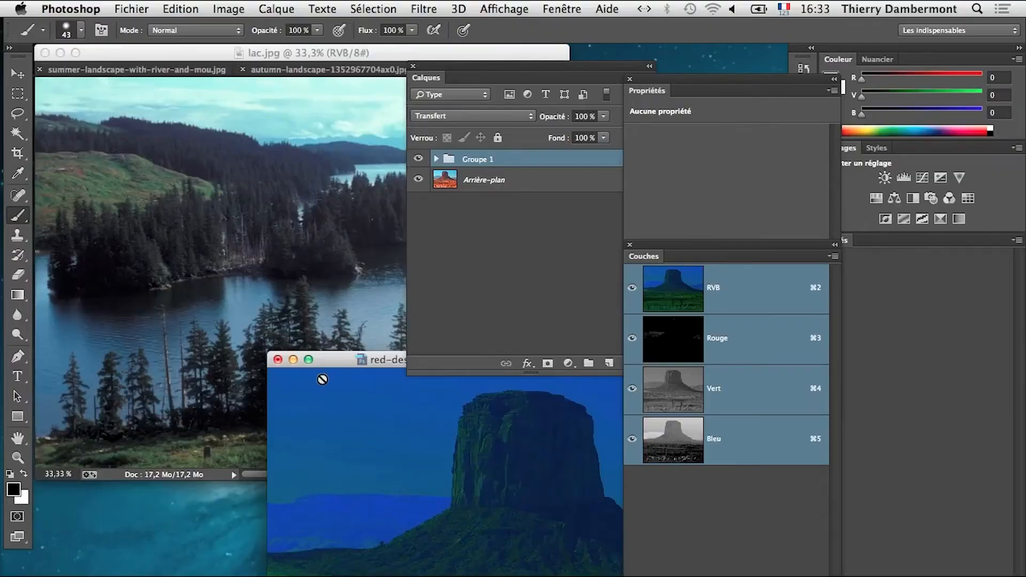
{"action": "left_click", "coordinate": [315, 54]}
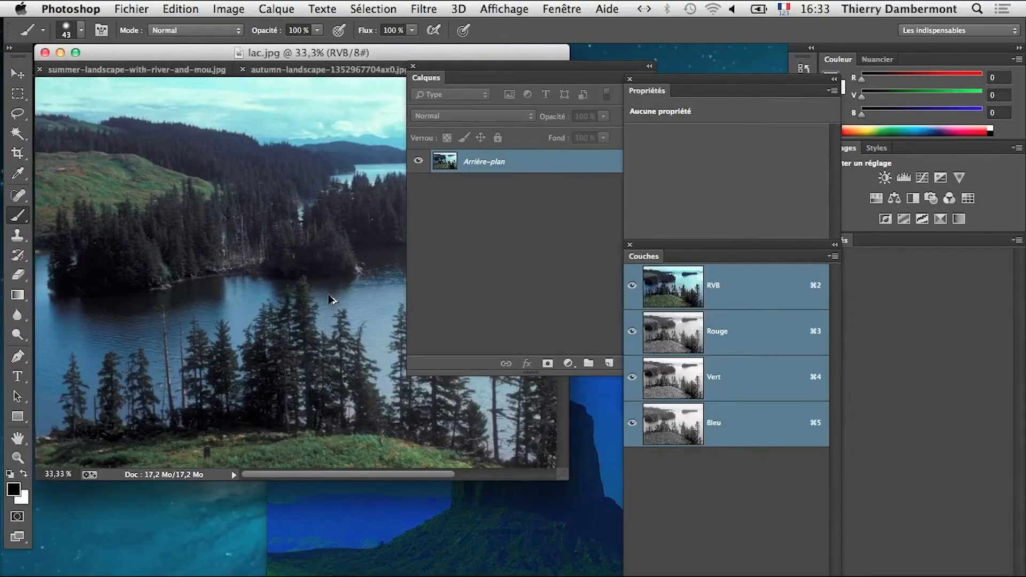
Step: Copy Groupe 1 from red-desert-couches-melangees-01.psd onto the lac.jpg image and expand the group there
{"action": "left_click", "coordinate": [580, 427]}
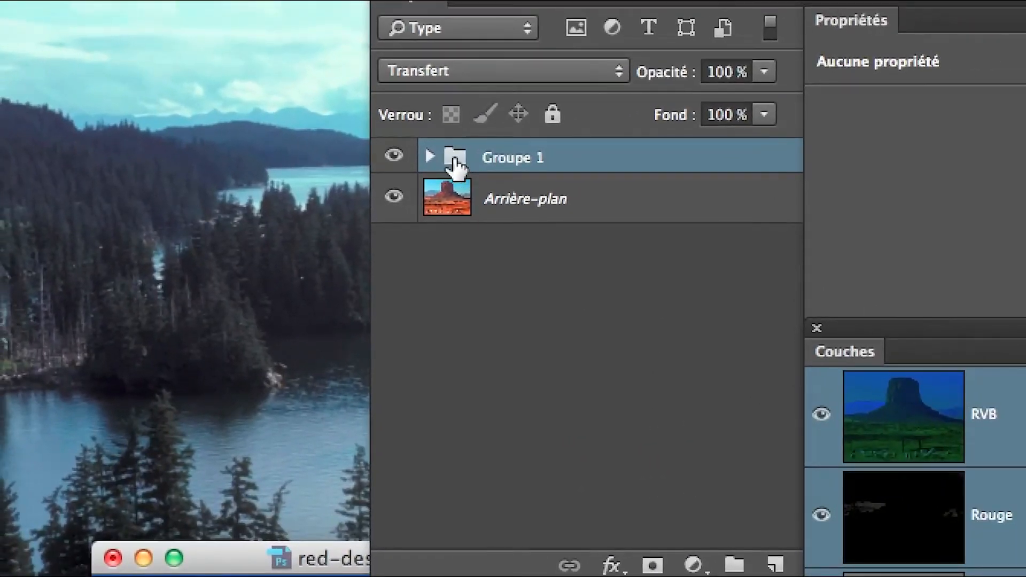
{"action": "left_click_drag", "start_coordinate": [455, 166], "coordinate": [61, 228]}
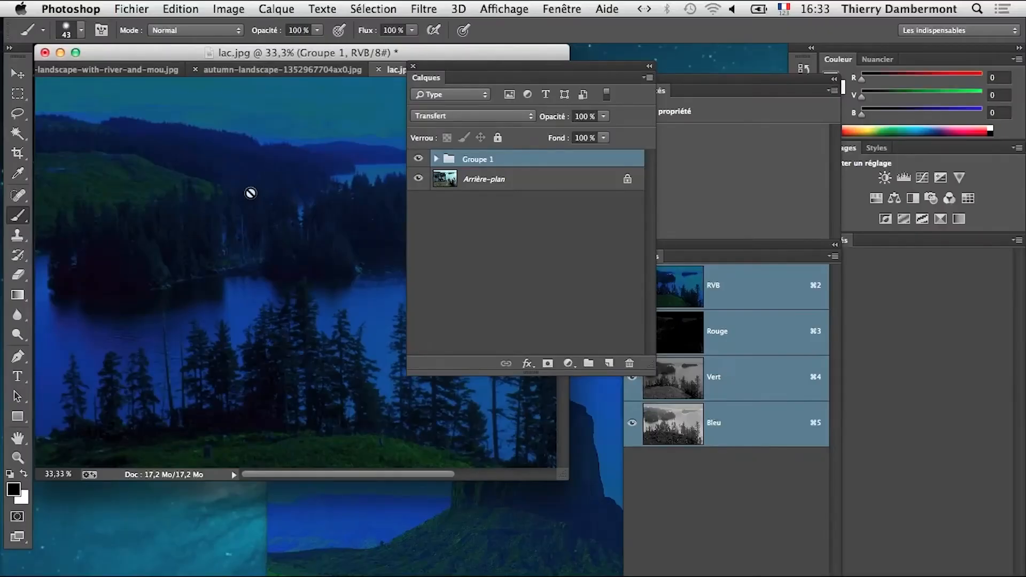
{"action": "left_click", "coordinate": [436, 159]}
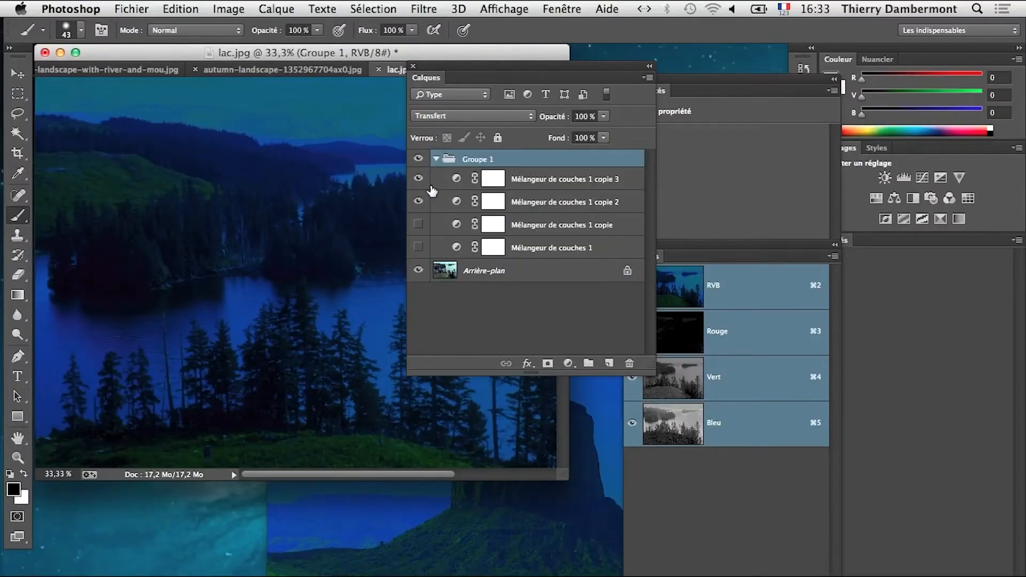
Step: Uncover more of the lake image and preview Groupe 1's mixer layers on it, alone and in different combinations
{"action": "left_click_drag", "start_coordinate": [438, 73], "coordinate": [569, 71]}
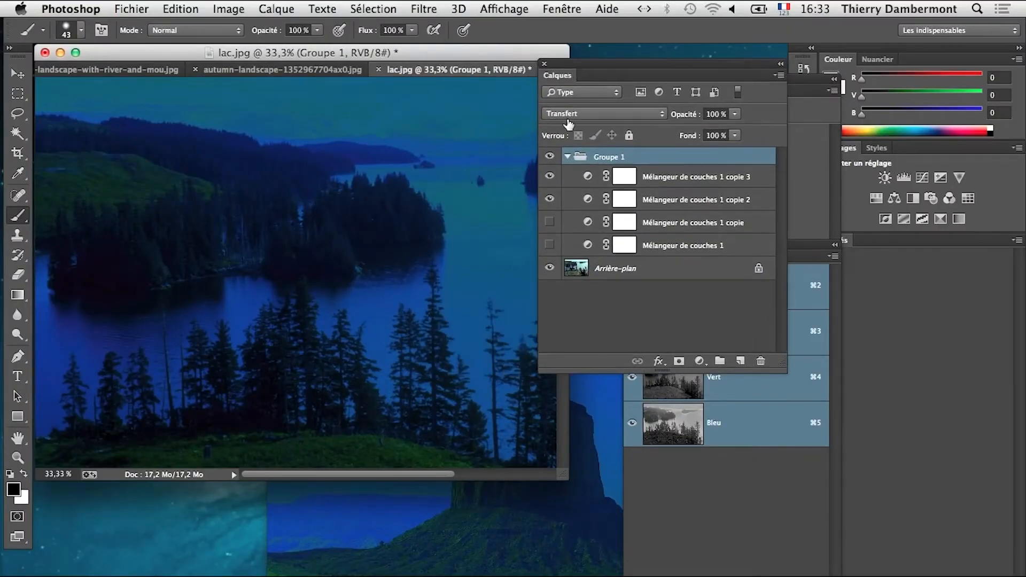
{"action": "left_click", "coordinate": [548, 199]}
{"action": "left_click", "coordinate": [549, 223]}
{"action": "left_click", "coordinate": [548, 199]}
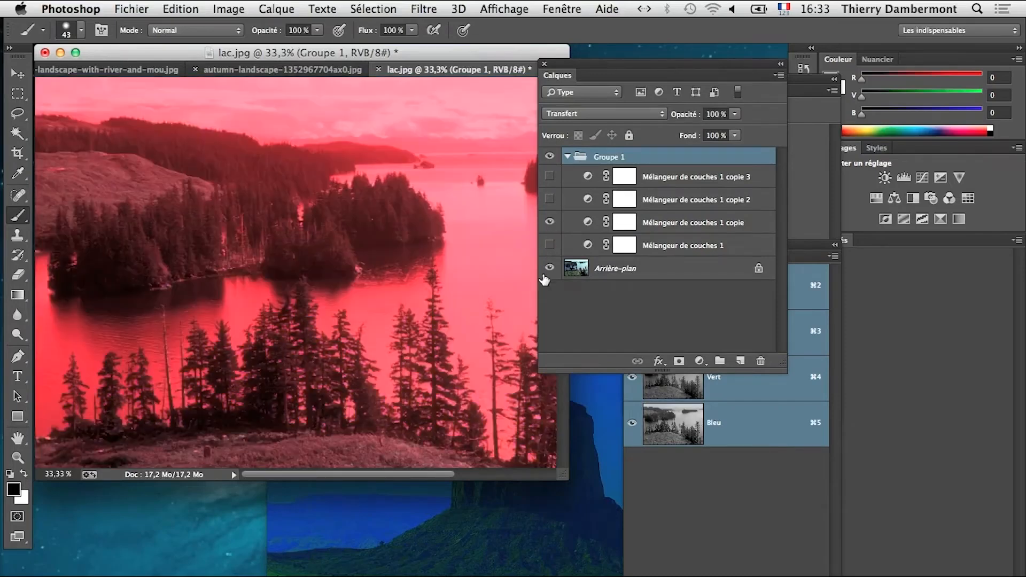
{"action": "left_click", "coordinate": [549, 245]}
{"action": "left_click", "coordinate": [548, 223]}
{"action": "left_click", "coordinate": [548, 200]}
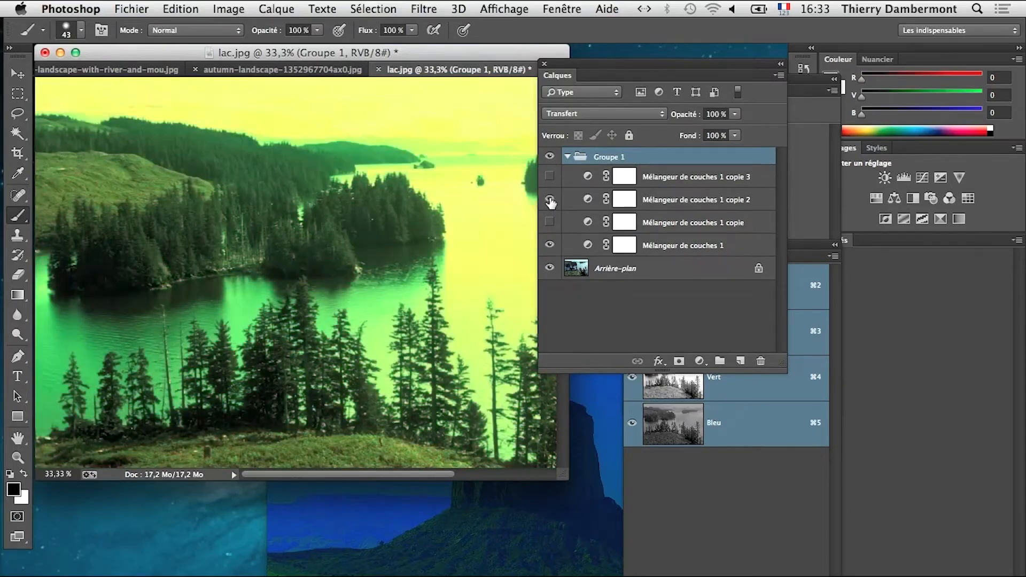
{"action": "left_click", "coordinate": [548, 200]}
{"action": "left_click", "coordinate": [549, 176]}
{"action": "left_click", "coordinate": [549, 245]}
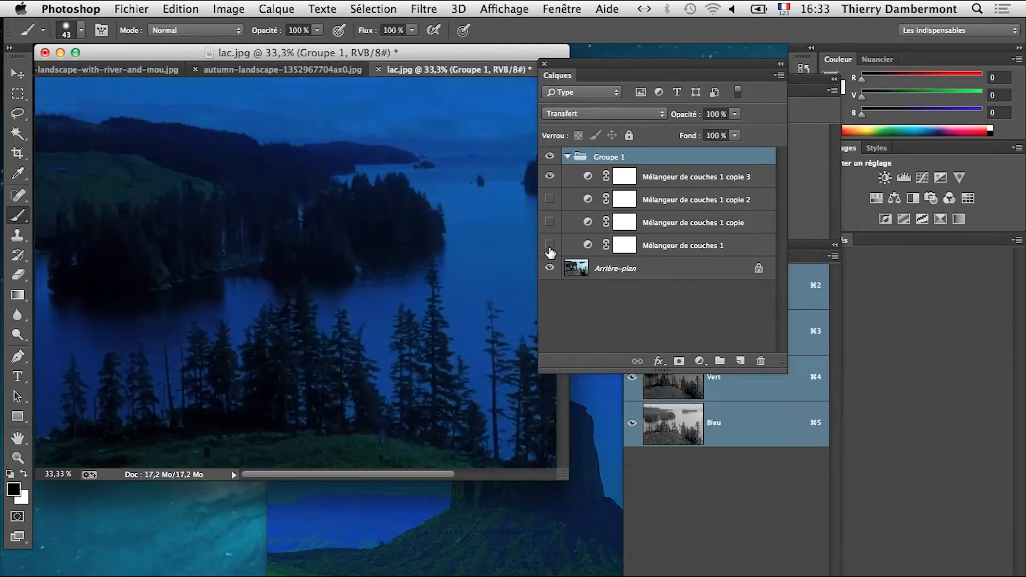
Step: Compare further Groupe 1 combinations on lac.jpg, ending with Mélangeur de couches 1 copie 2 and Mélangeur de couches 1 copie visible
{"action": "left_click", "coordinate": [548, 177]}
{"action": "left_click", "coordinate": [548, 199]}
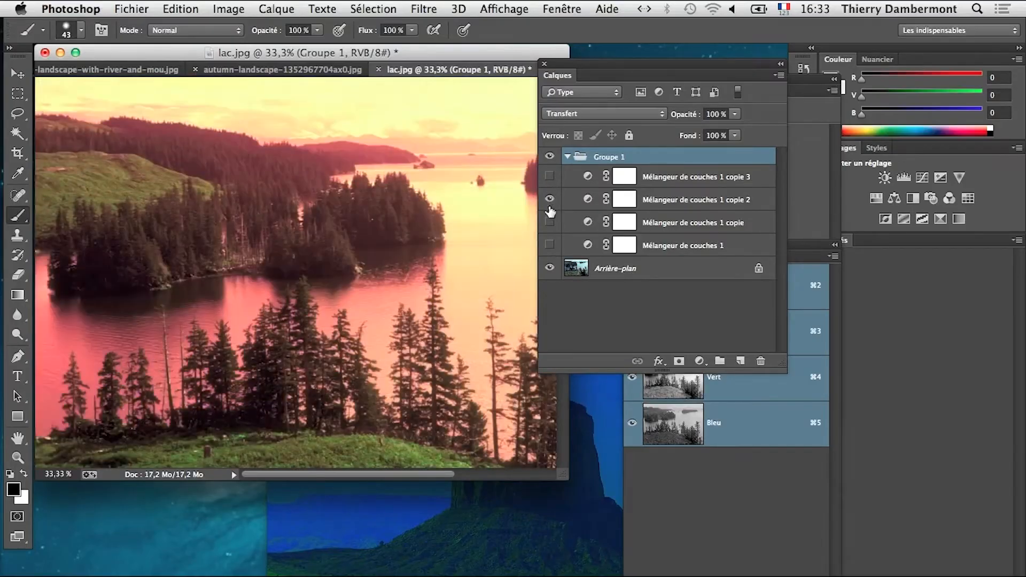
{"action": "left_click", "coordinate": [549, 222]}
{"action": "left_click", "coordinate": [549, 222]}
{"action": "left_click", "coordinate": [549, 245]}
{"action": "left_click", "coordinate": [549, 245]}
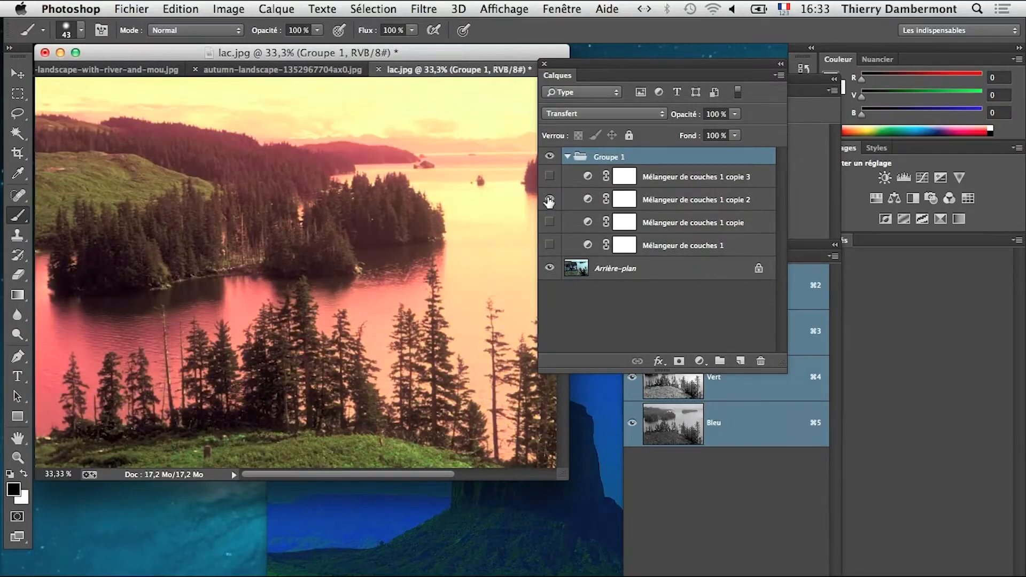
{"action": "left_click", "coordinate": [549, 176]}
{"action": "left_click", "coordinate": [549, 176]}
{"action": "left_click", "coordinate": [549, 222]}
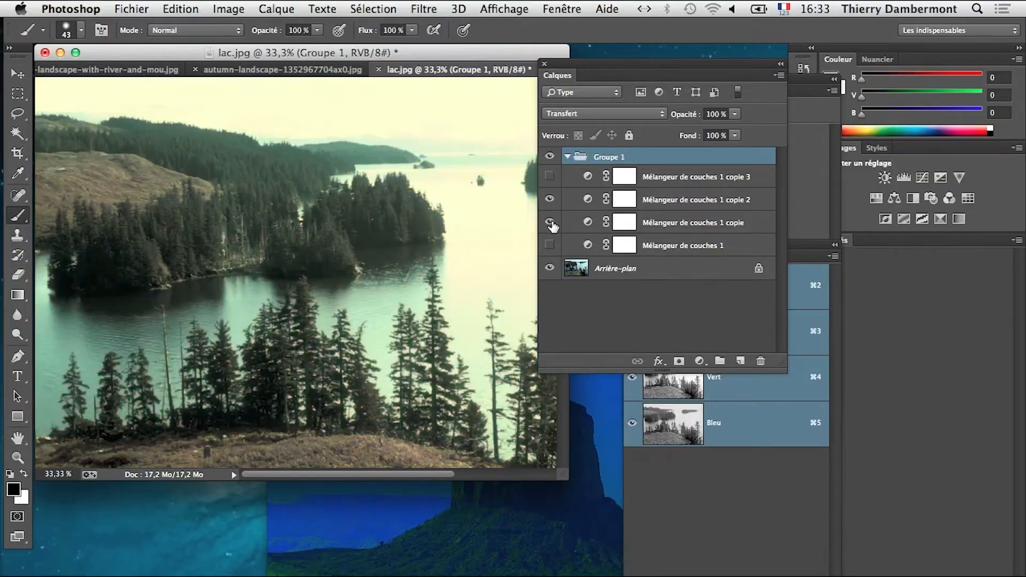
Step: Switch to the red-desert image, expand its Groupe 1 and preview different combinations of its mixer layers
{"action": "left_click", "coordinate": [574, 472]}
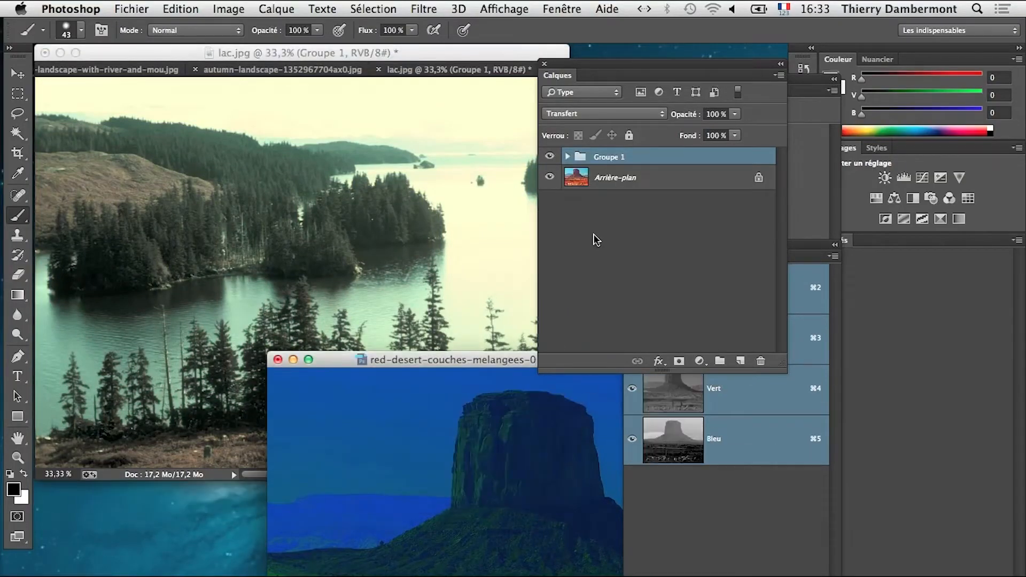
{"action": "left_click", "coordinate": [567, 156]}
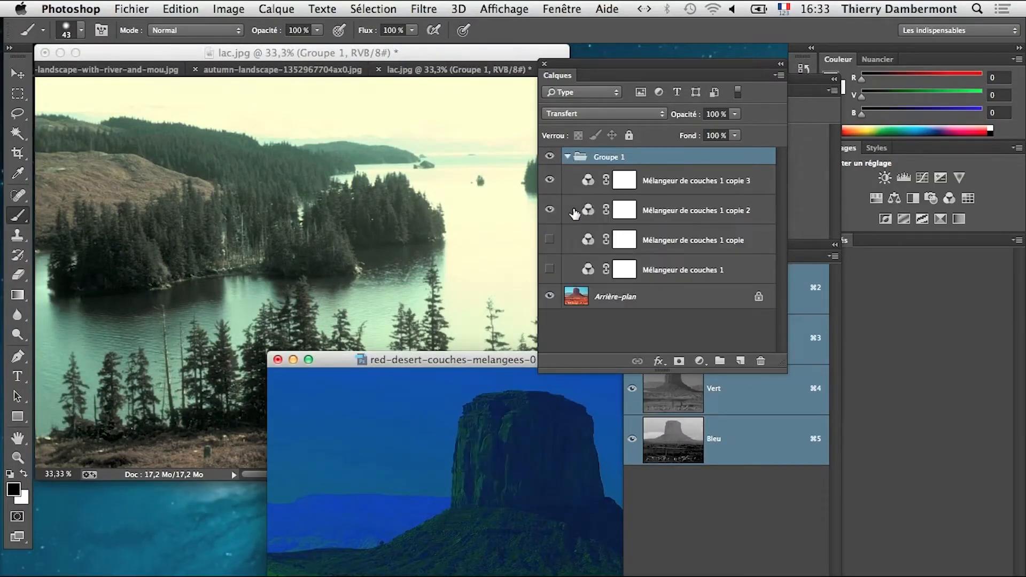
{"action": "left_click", "coordinate": [549, 182]}
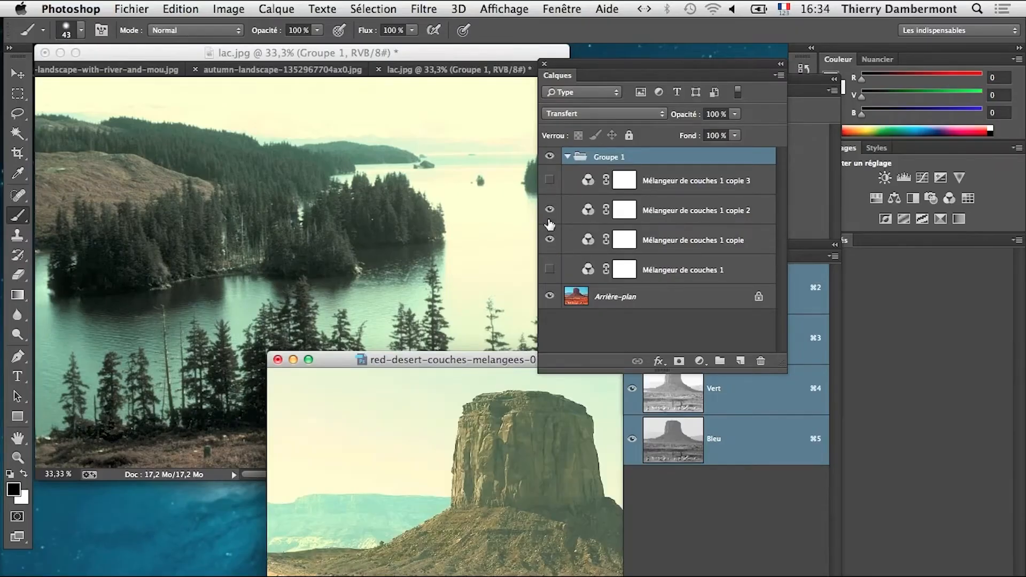
{"action": "left_click", "coordinate": [549, 209]}
{"action": "left_click", "coordinate": [550, 181]}
{"action": "left_click", "coordinate": [550, 270]}
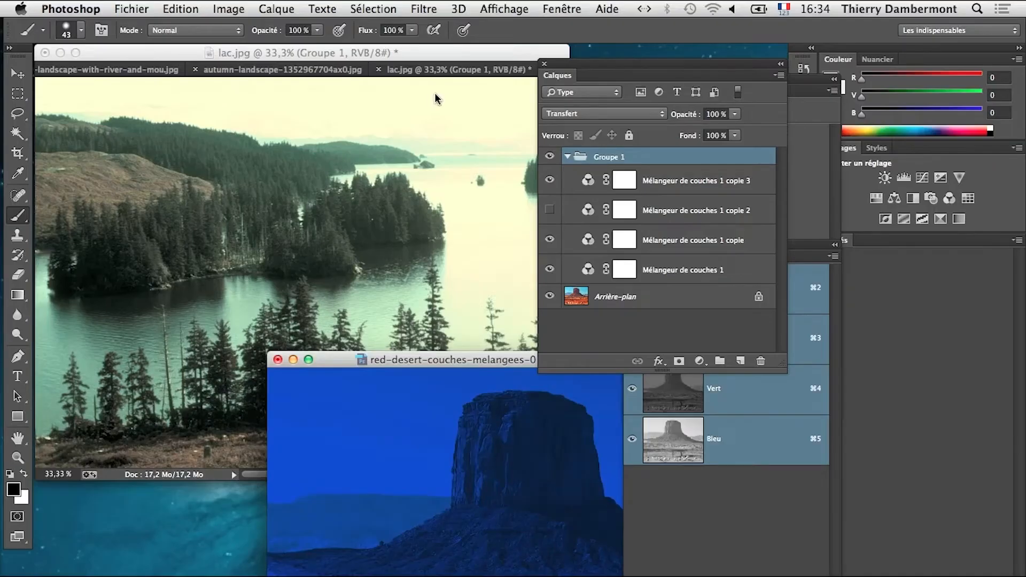
Step: Return to lac.jpg in full-screen mode and leave only Mélangeur de couches 1 copie 3 and copie 2 visible in Groupe 1
{"action": "left_click", "coordinate": [455, 56]}
{"action": "key", "text": "f"}
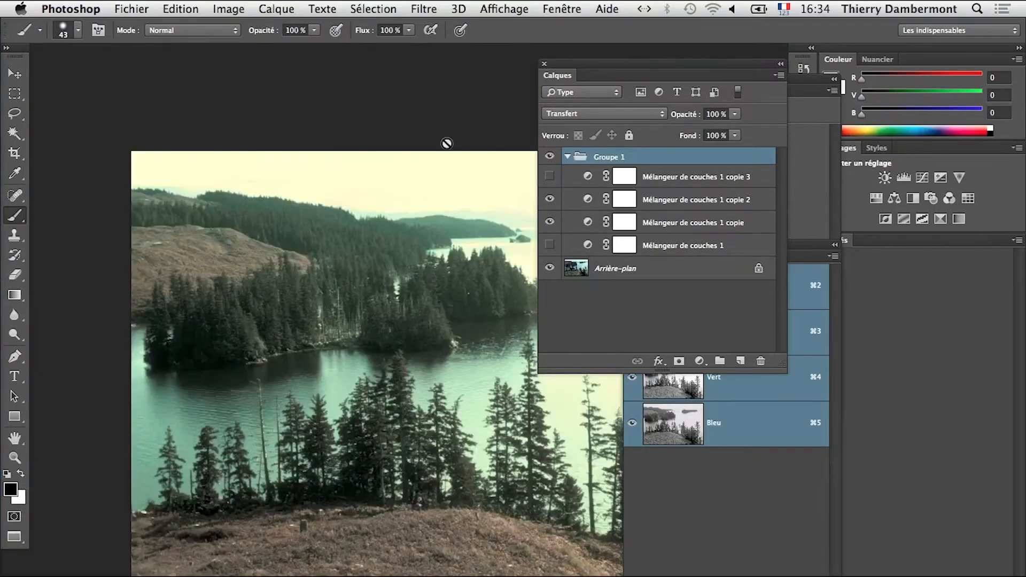
{"action": "key", "text": "super+plus"}
{"action": "left_click", "coordinate": [549, 176]}
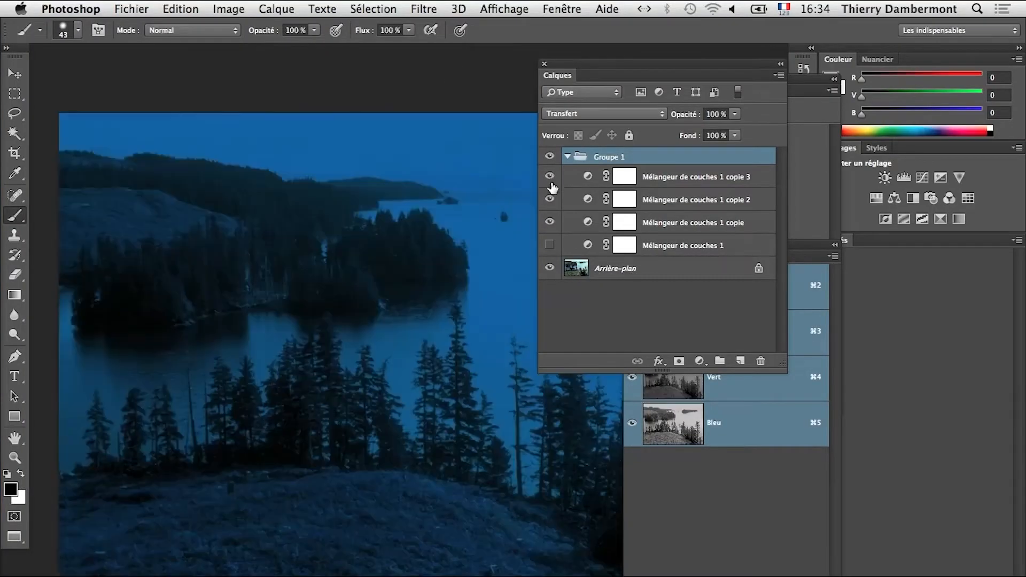
{"action": "left_click", "coordinate": [549, 223]}
{"action": "left_click", "coordinate": [402, 309], "text": "alt"}
{"action": "left_click_drag", "start_coordinate": [411, 317], "coordinate": [346, 276]}
Step: Clear the workspace by closing the Couches and Propriétés panels and repositioning the Calques panel over the lake image's edge
{"action": "left_click_drag", "start_coordinate": [599, 59], "coordinate": [331, 347]}
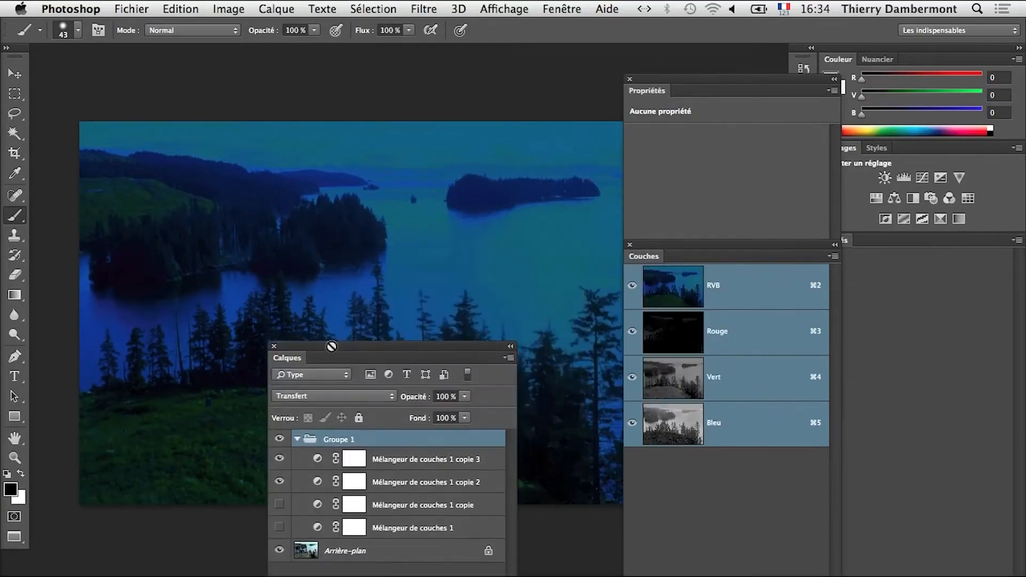
{"action": "left_click", "coordinate": [629, 244]}
{"action": "left_click", "coordinate": [629, 79]}
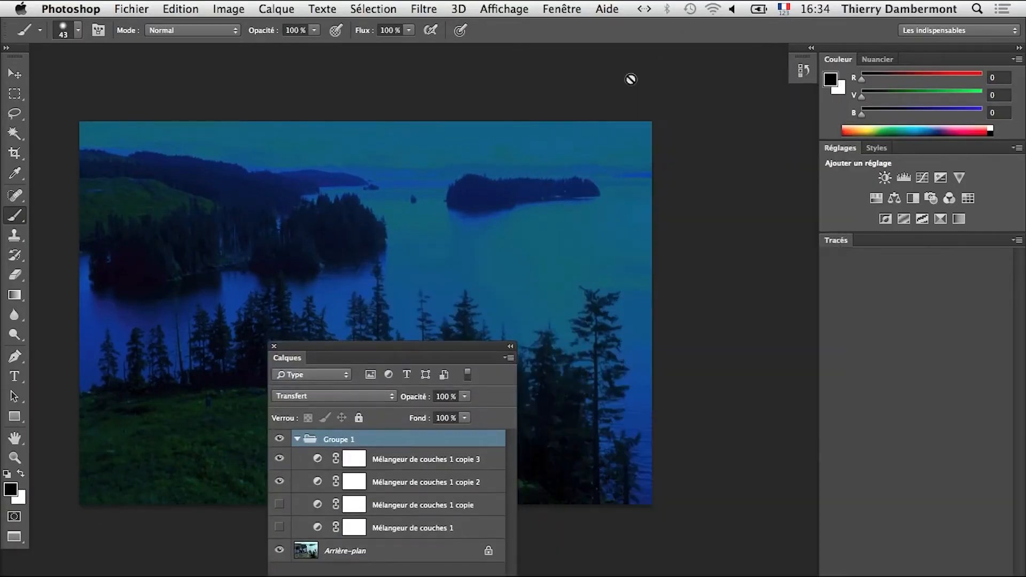
{"action": "left_click_drag", "start_coordinate": [414, 355], "coordinate": [690, 203]}
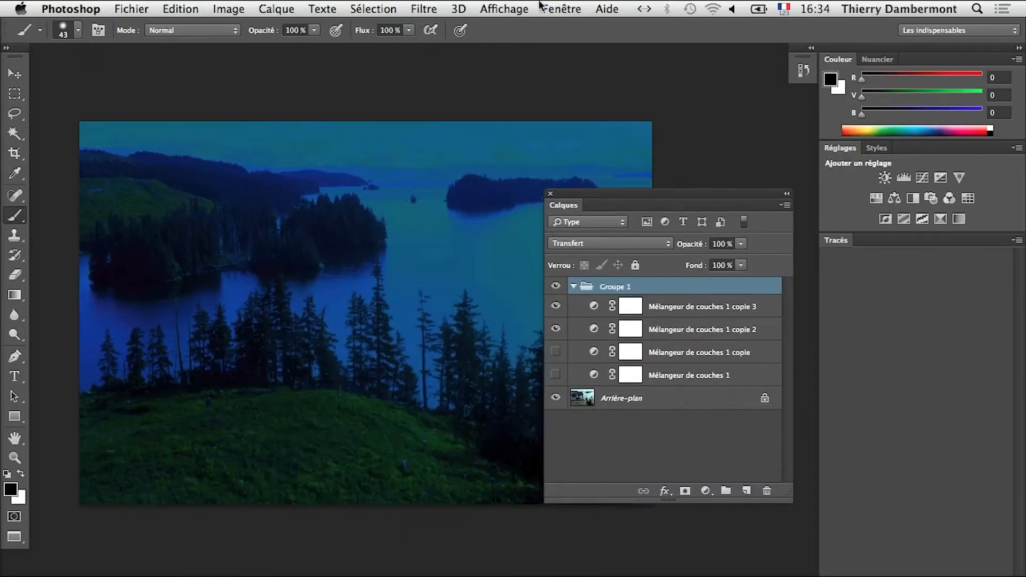
Step: Open Compositions de calques as a separate floating panel, enlarge it and place it below the lake image
{"action": "left_click", "coordinate": [540, 5]}
{"action": "left_click", "coordinate": [631, 163]}
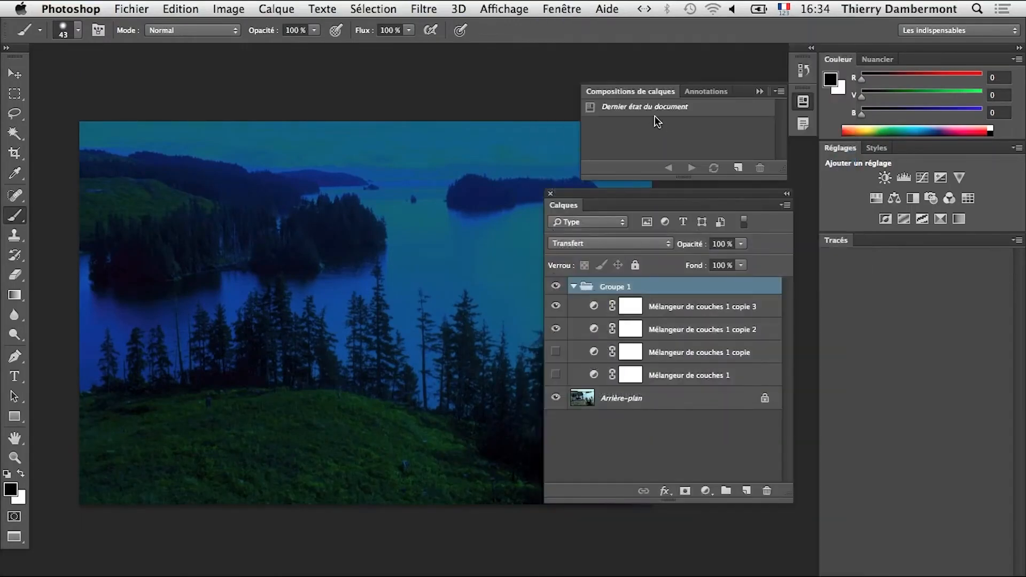
{"action": "left_click_drag", "start_coordinate": [641, 92], "coordinate": [172, 144]}
{"action": "left_click", "coordinate": [763, 91]}
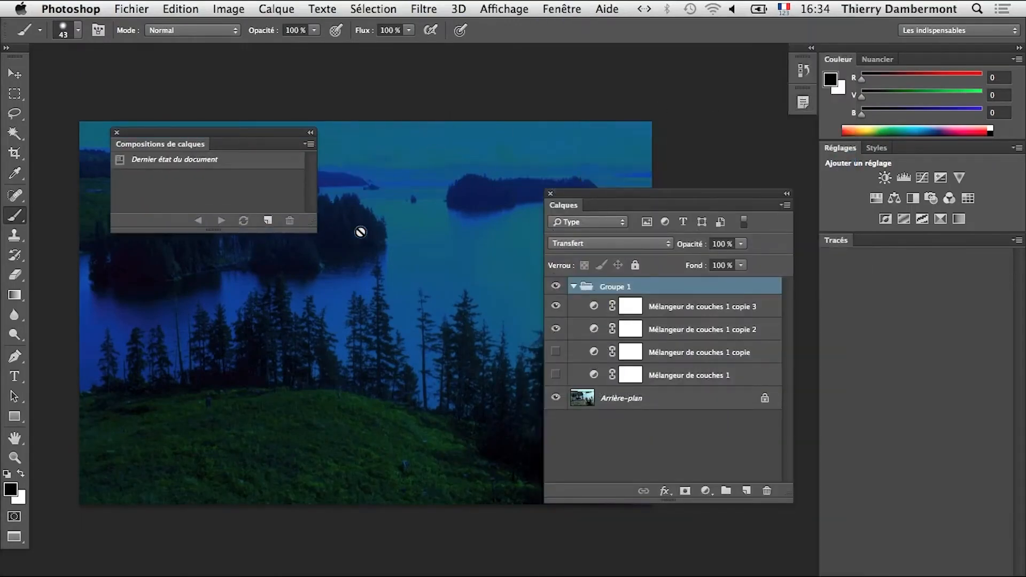
{"action": "left_click_drag", "start_coordinate": [315, 224], "coordinate": [302, 374]}
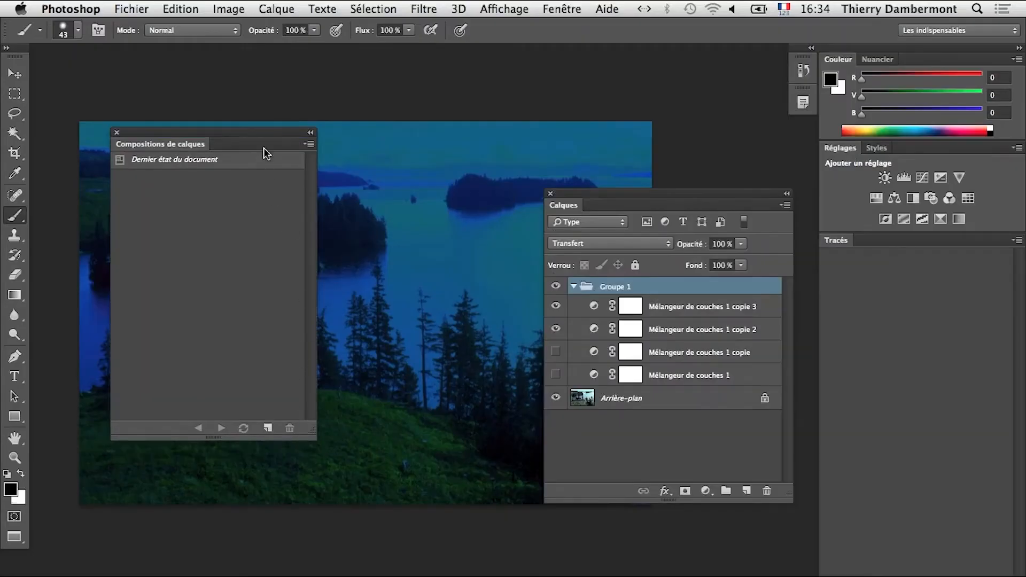
{"action": "left_click_drag", "start_coordinate": [264, 147], "coordinate": [224, 430]}
{"action": "scroll", "coordinate": [366, 318], "scroll_direction": "down", "scroll_amount": 3}
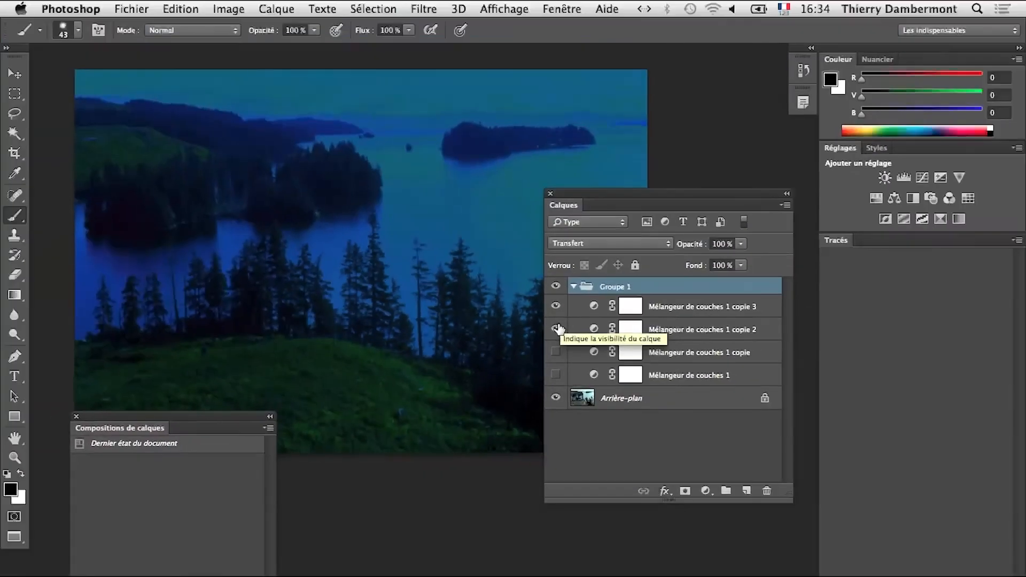
{"action": "left_click_drag", "start_coordinate": [276, 575], "coordinate": [283, 575]}
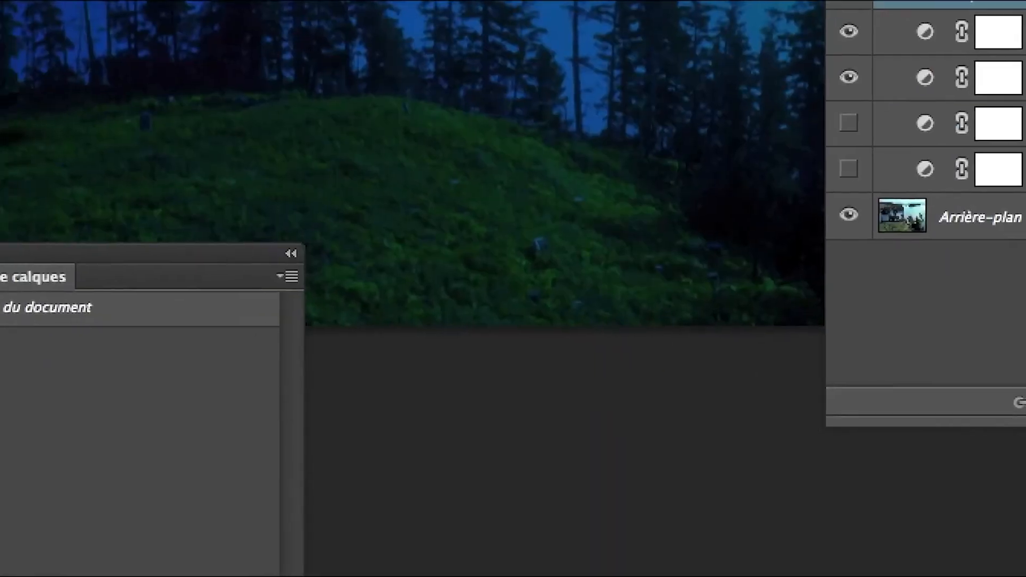
Step: Save the current layer visibility as a layer composition, and save a second one with Mélangeur de couches 1 copie 3 hidden
{"action": "left_click", "coordinate": [234, 576]}
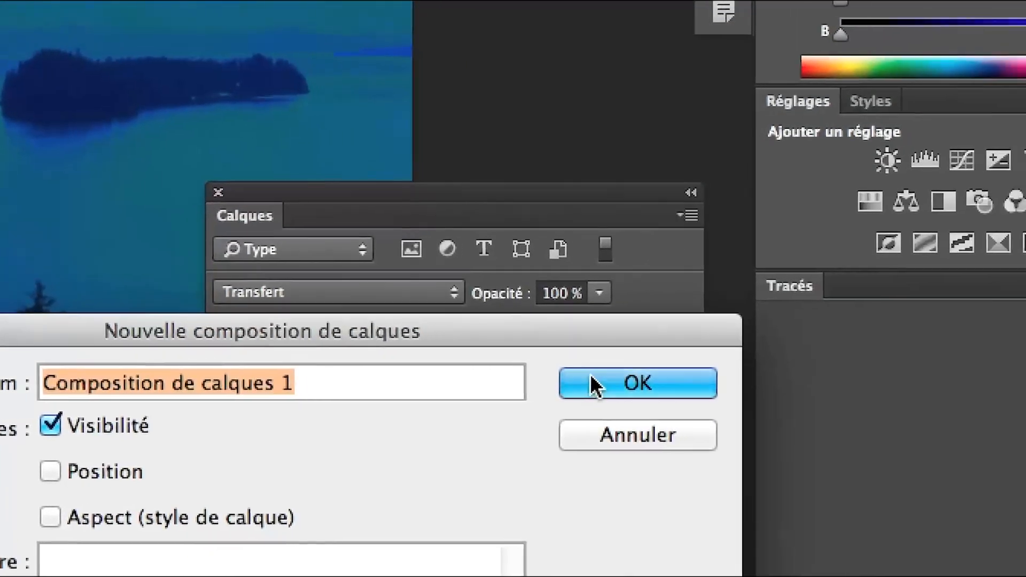
{"action": "left_click", "coordinate": [591, 385]}
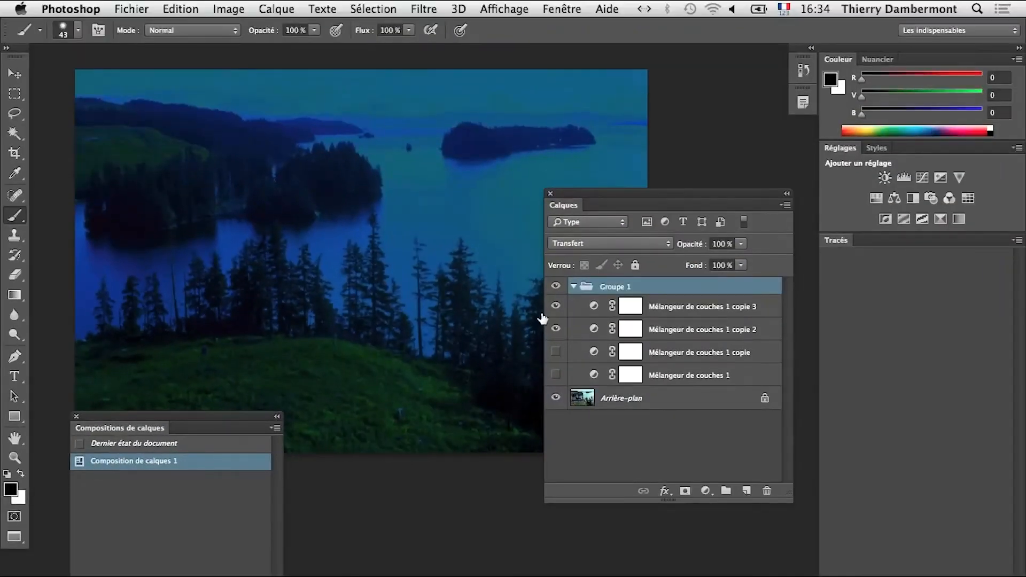
{"action": "left_click", "coordinate": [556, 308]}
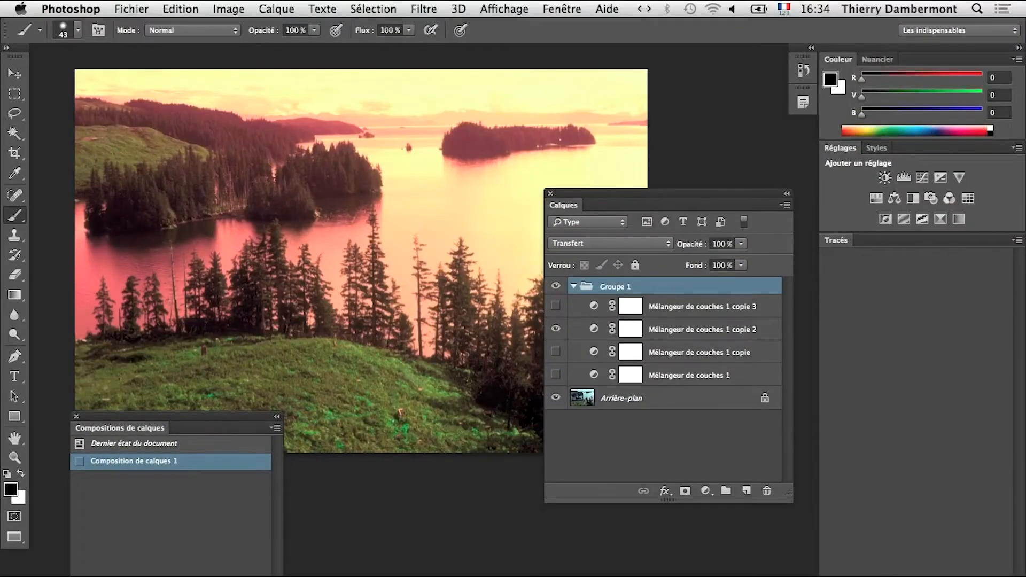
{"action": "left_click", "coordinate": [758, 288]}
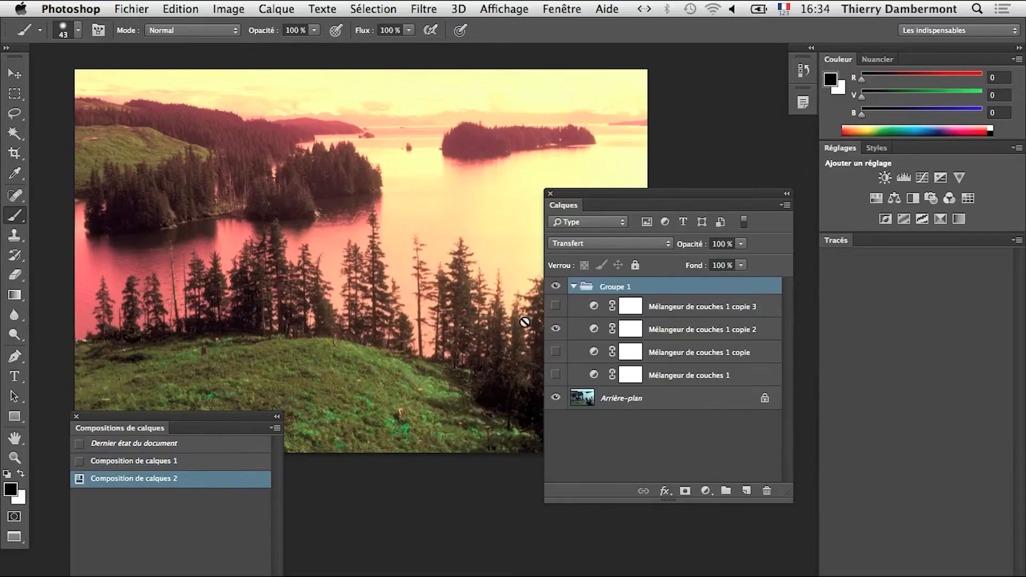
Step: Try other mixer combinations, leave only Mélangeur de couches 1 visible in Groupe 1 and save that visibility as a third layer composition
{"action": "left_click", "coordinate": [556, 352]}
{"action": "left_click", "coordinate": [556, 329]}
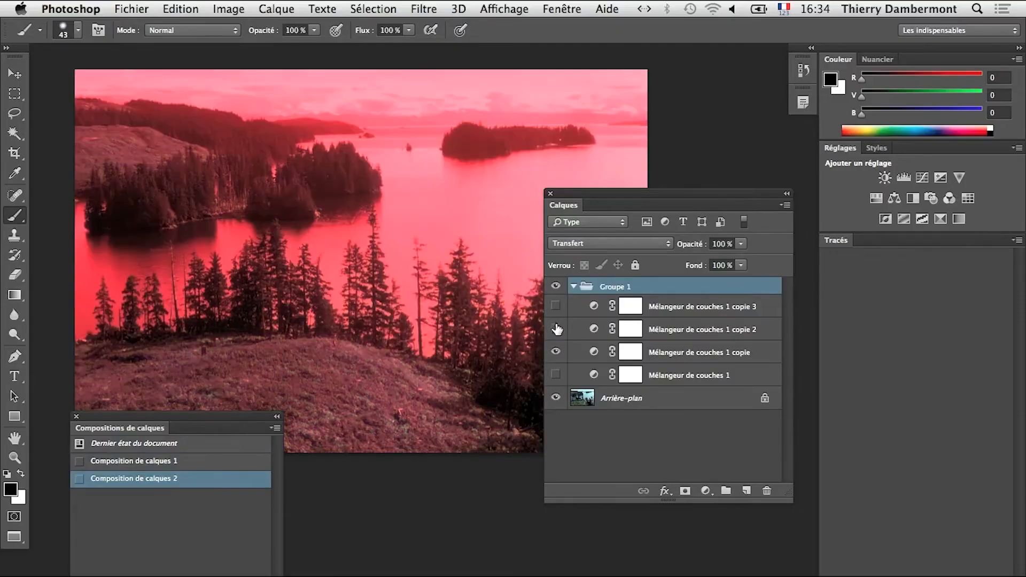
{"action": "left_click", "coordinate": [555, 329]}
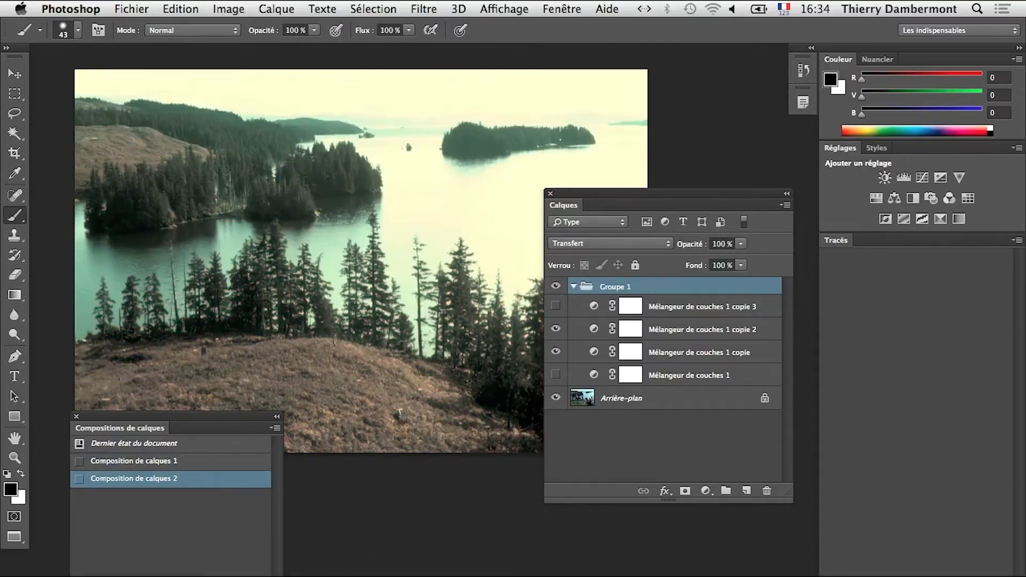
{"action": "left_click", "coordinate": [556, 329]}
{"action": "left_click", "coordinate": [556, 375]}
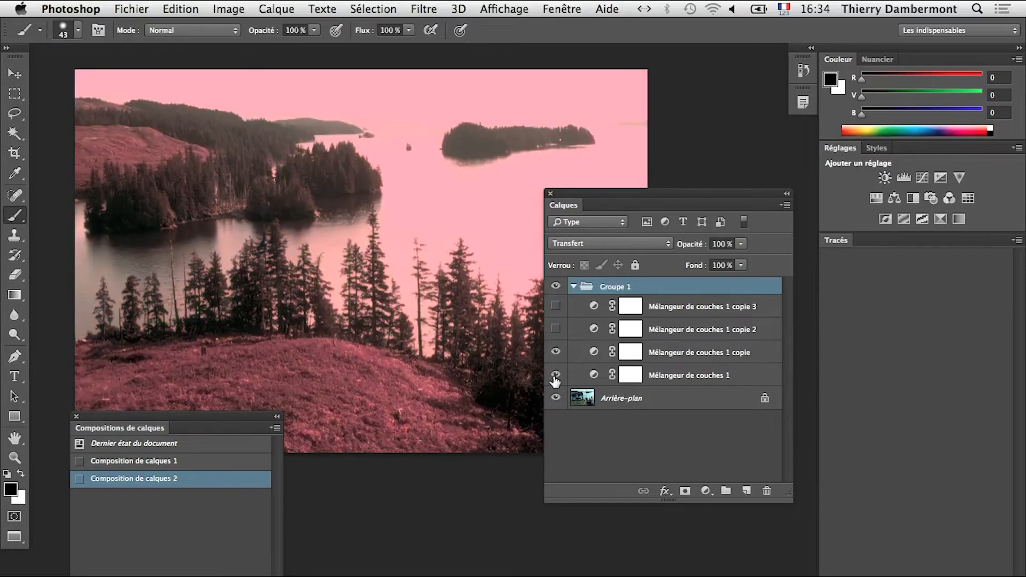
{"action": "left_click", "coordinate": [555, 352]}
{"action": "left_click", "coordinate": [556, 307]}
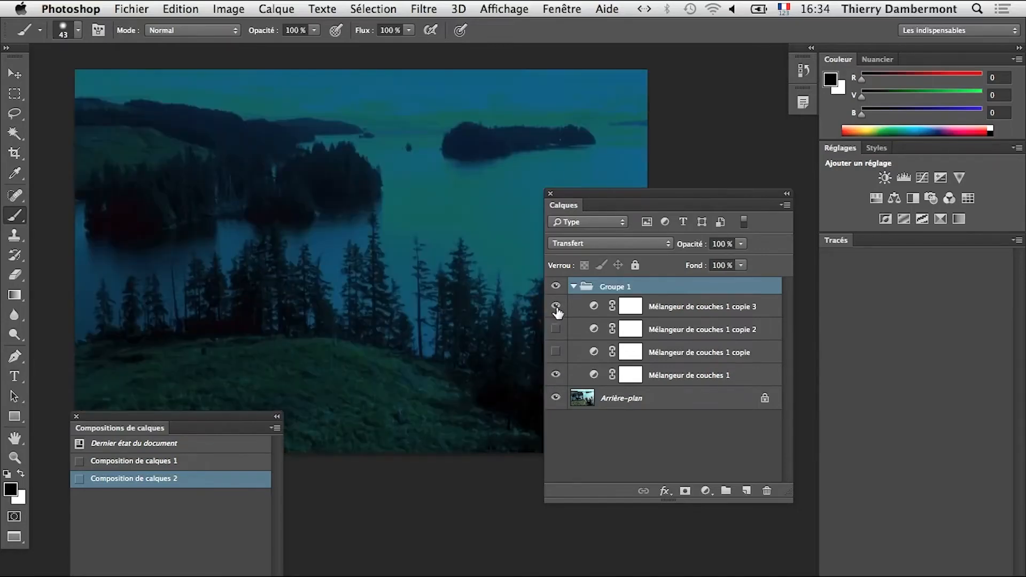
{"action": "left_click", "coordinate": [556, 352]}
{"action": "left_click", "coordinate": [556, 306]}
{"action": "left_click", "coordinate": [555, 352]}
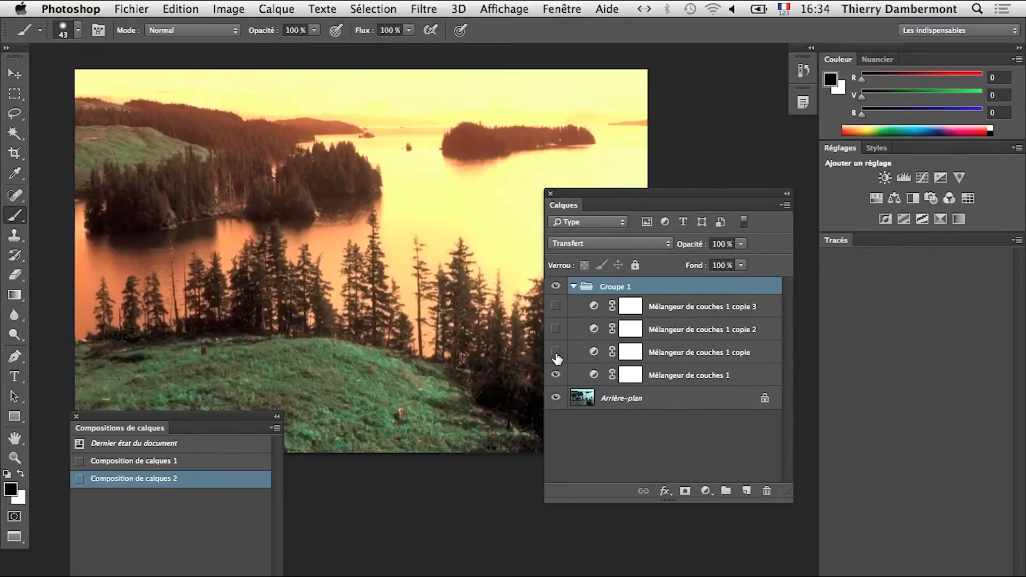
{"action": "left_click", "coordinate": [236, 571]}
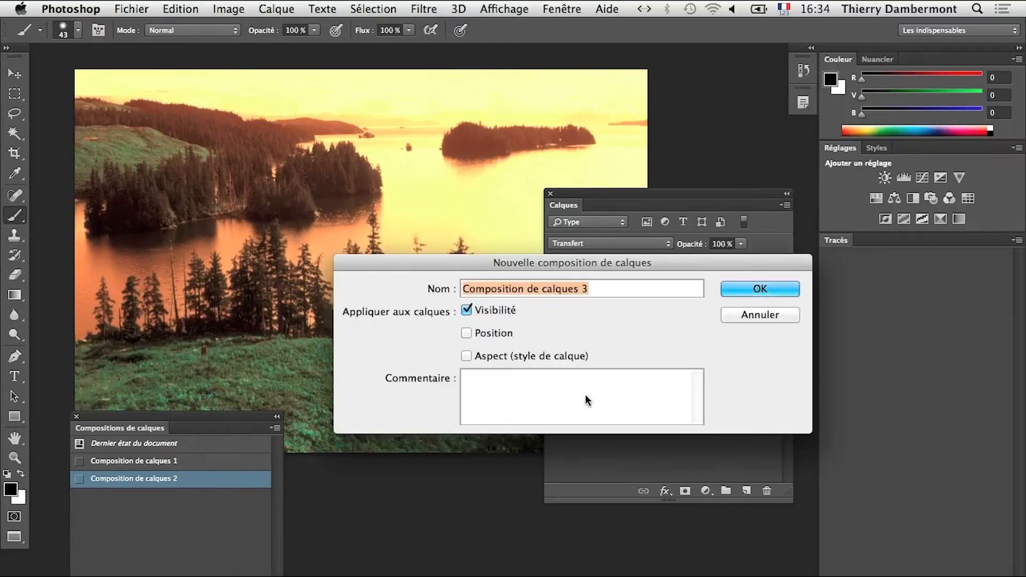
{"action": "left_click", "coordinate": [745, 286]}
Step: Move the Compositions de calques panel toward the centre and compare the three saved compositions, ending on Composition de calques 3
{"action": "left_click_drag", "start_coordinate": [115, 415], "coordinate": [348, 362]}
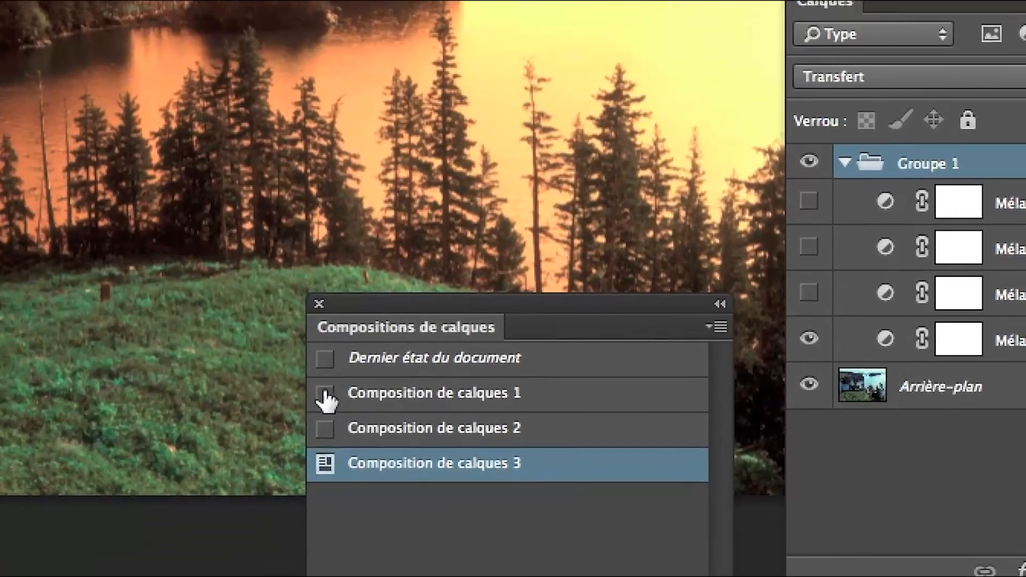
{"action": "left_click", "coordinate": [276, 440]}
{"action": "left_click", "coordinate": [325, 426]}
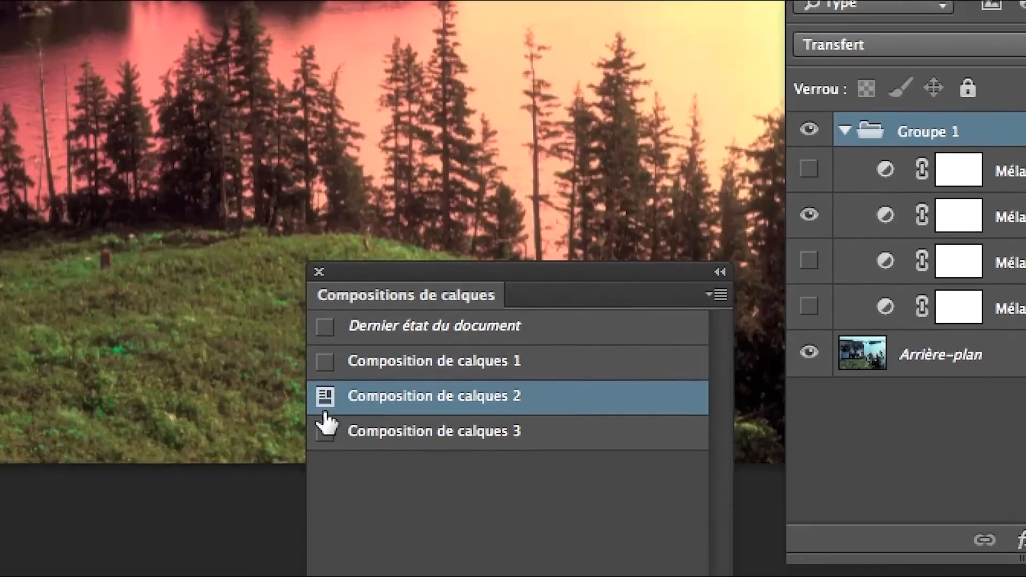
{"action": "left_click", "coordinate": [325, 462]}
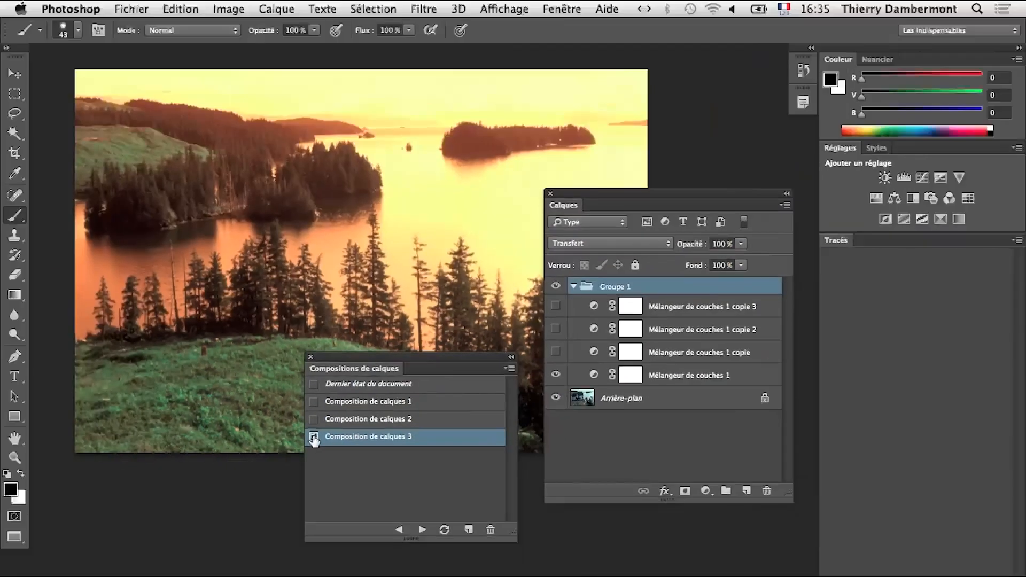
{"action": "left_click", "coordinate": [313, 420]}
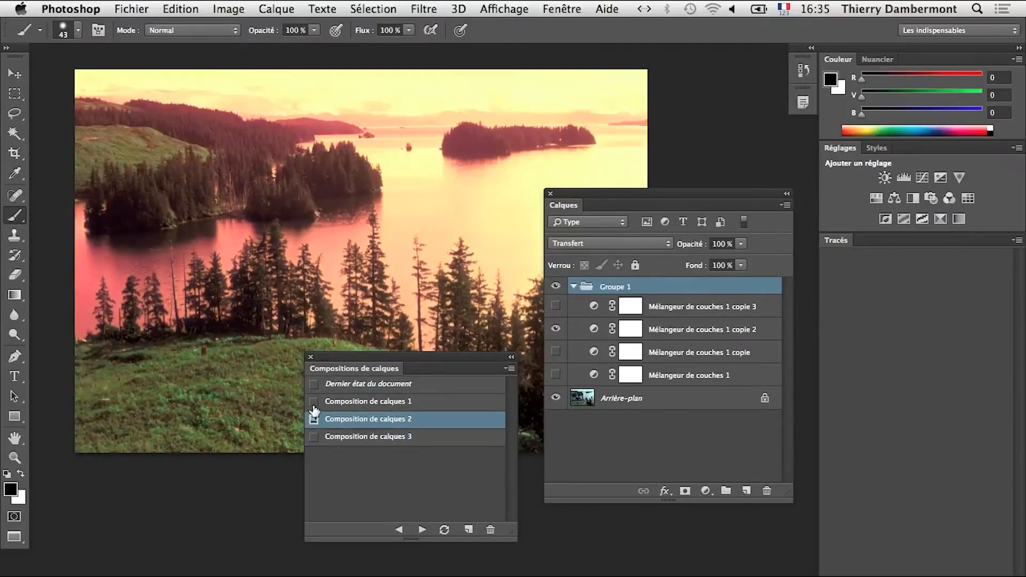
{"action": "left_click", "coordinate": [314, 402]}
{"action": "left_click", "coordinate": [314, 419]}
{"action": "left_click", "coordinate": [313, 437]}
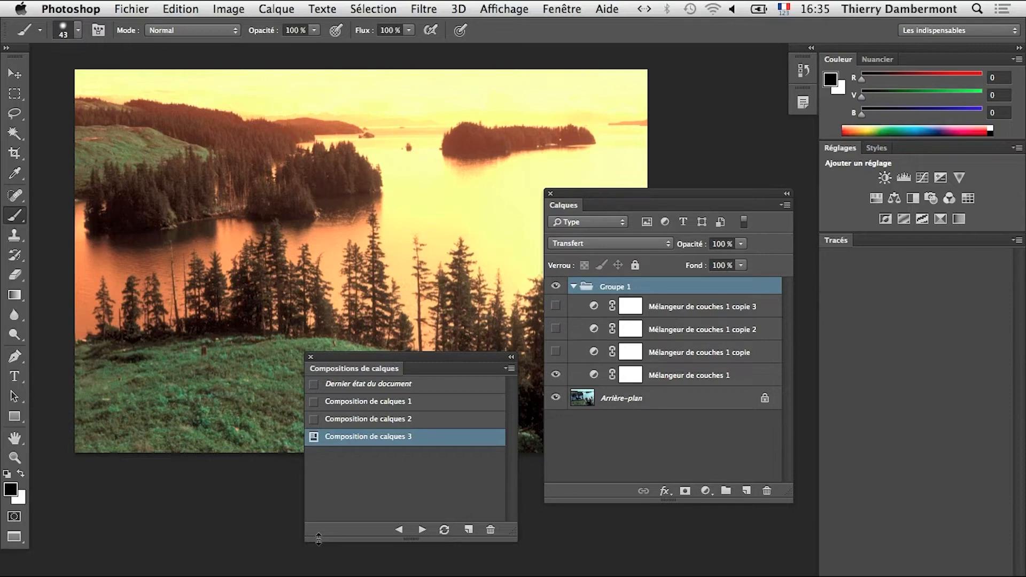
Step: Start the script that exports layer compositions to files, with the test infrarouge folder as destination
{"action": "left_click", "coordinate": [125, 5]}
{"action": "mouse_move", "coordinate": [180, 361]}
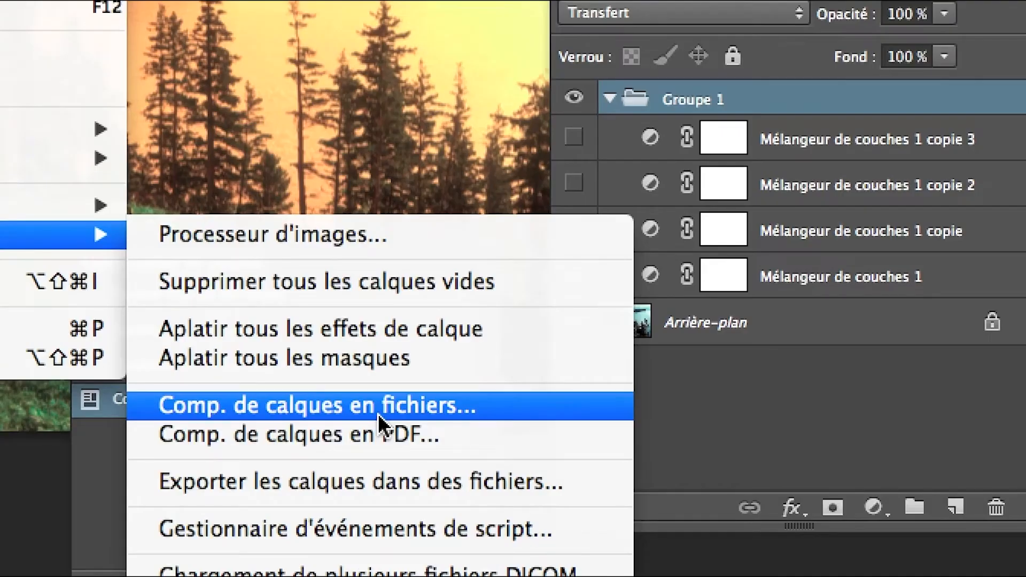
{"action": "left_click", "coordinate": [378, 414]}
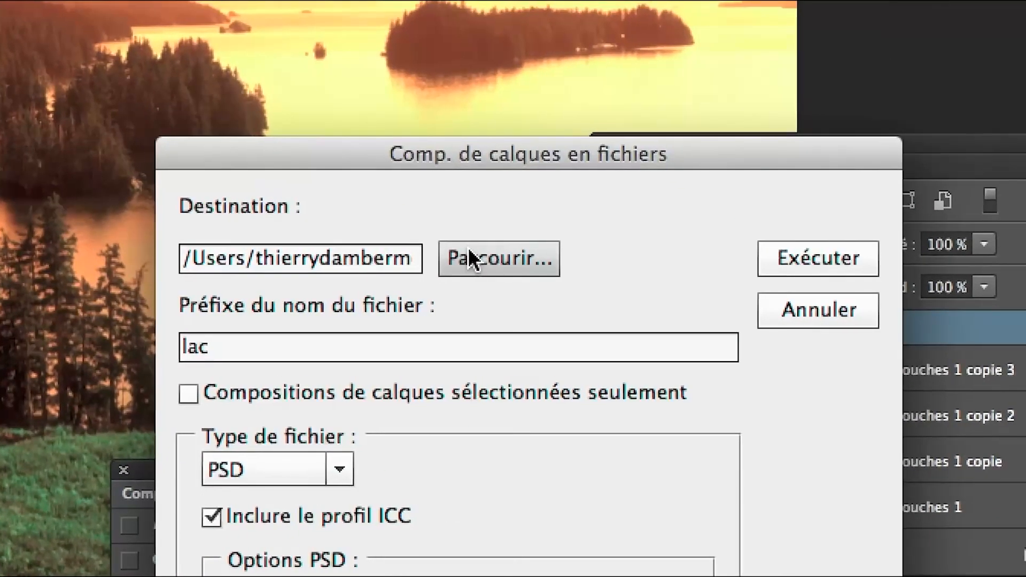
{"action": "left_click", "coordinate": [524, 235]}
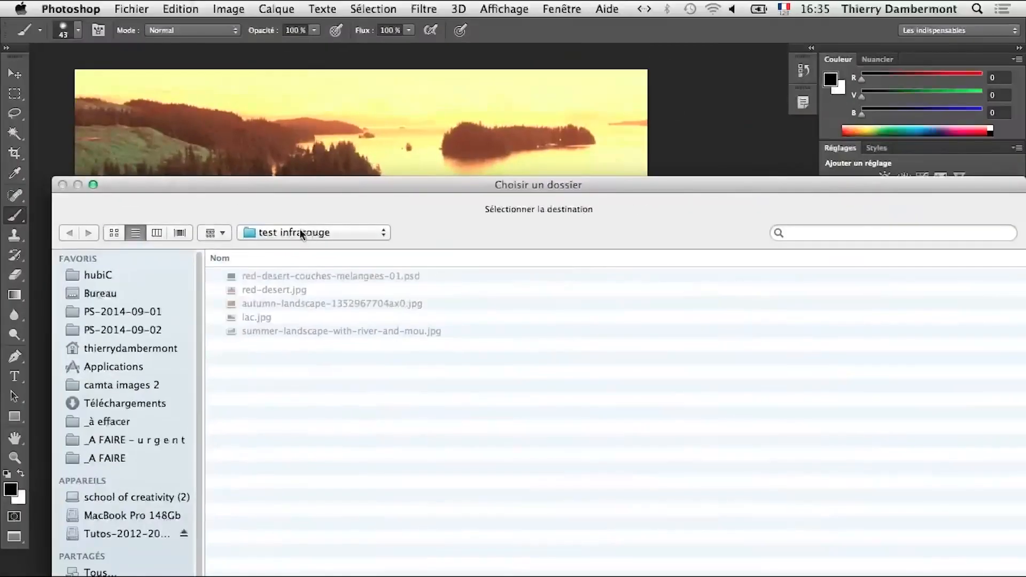
{"action": "key", "text": "Return"}
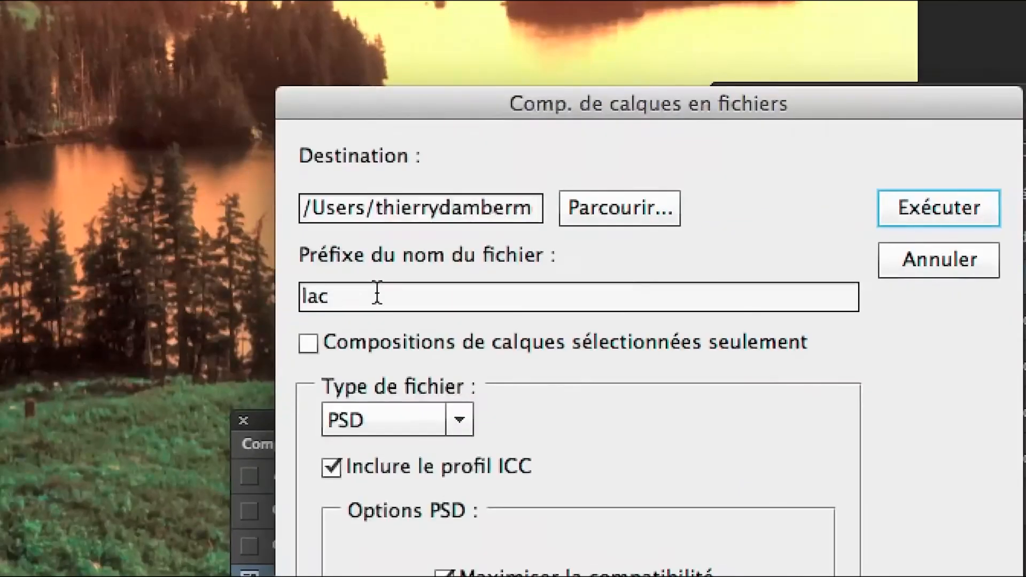
Step: Export all layer compositions as JPEG files with the prefix lac and quality 8
{"action": "left_click", "coordinate": [377, 292]}
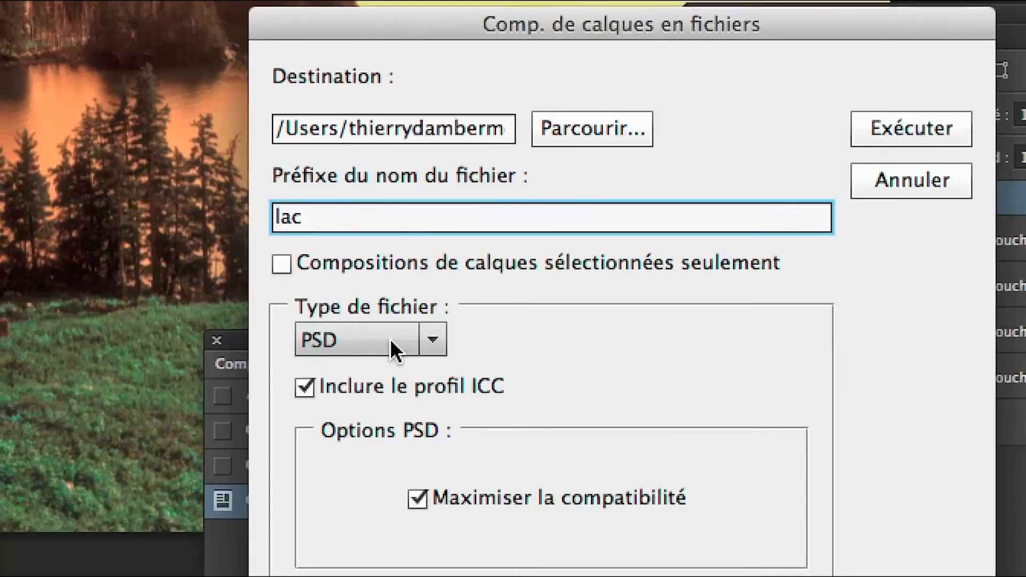
{"action": "left_click", "coordinate": [391, 341]}
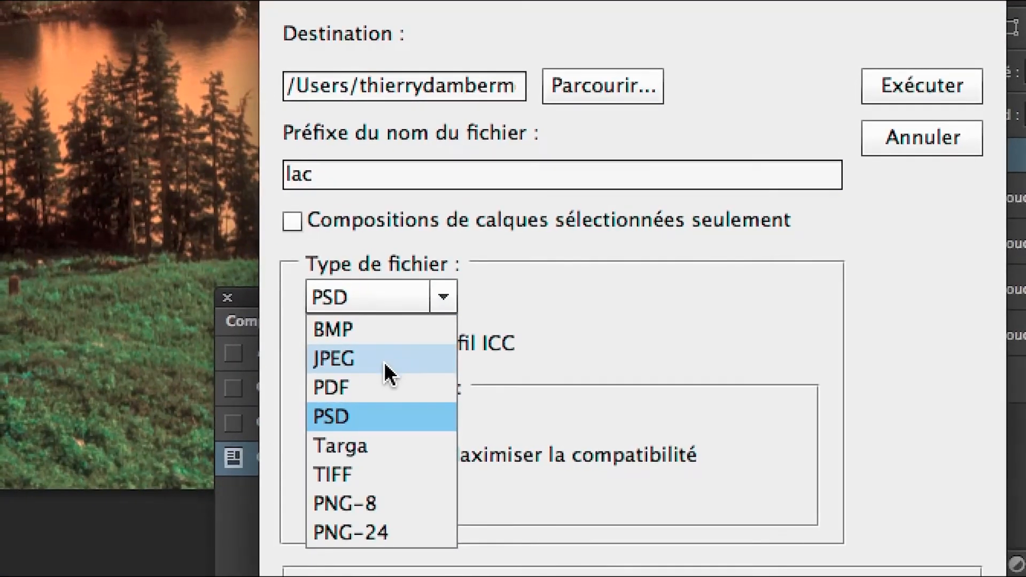
{"action": "left_click", "coordinate": [384, 361]}
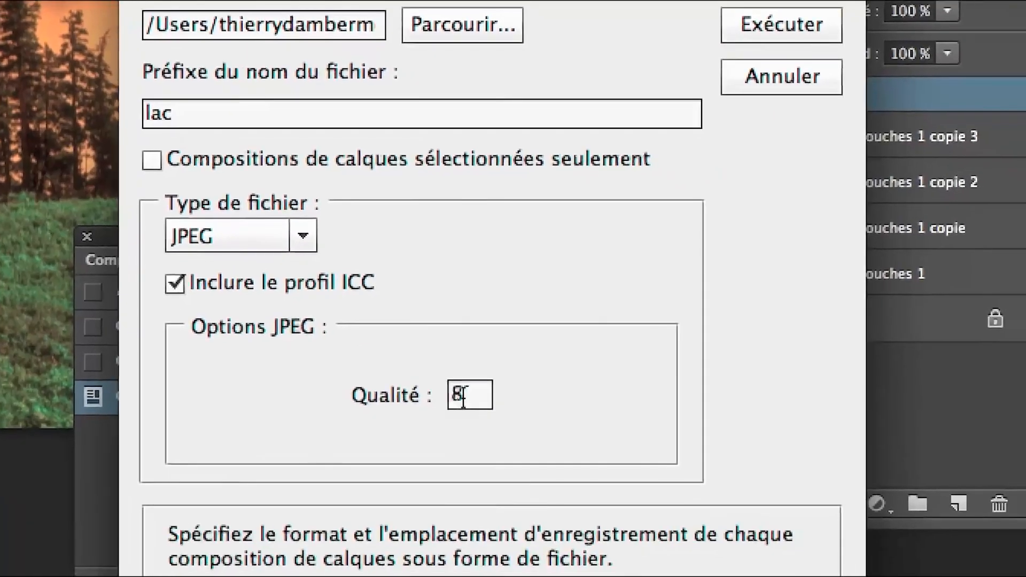
{"action": "double_click", "coordinate": [463, 396]}
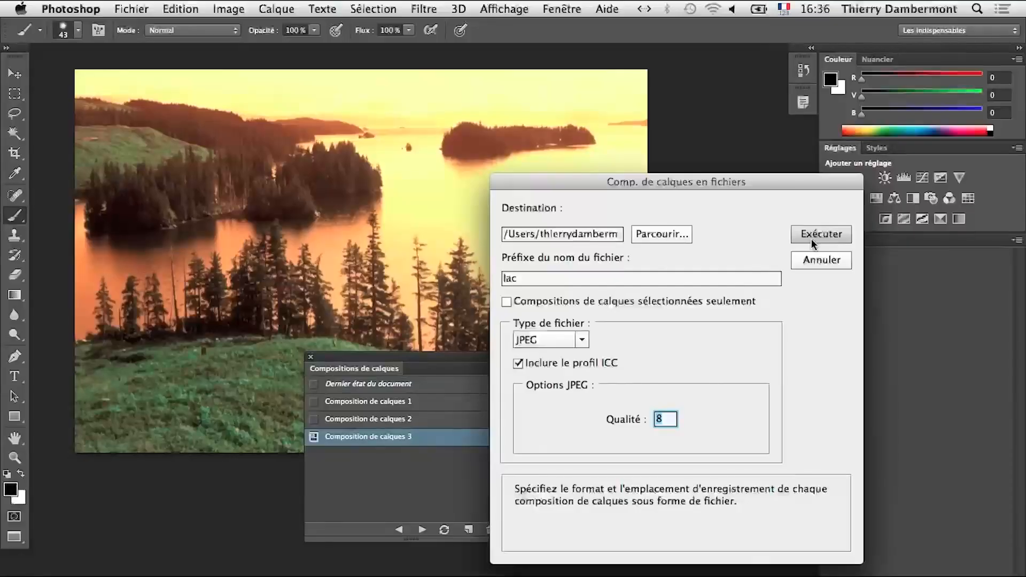
{"action": "left_click", "coordinate": [675, 251]}
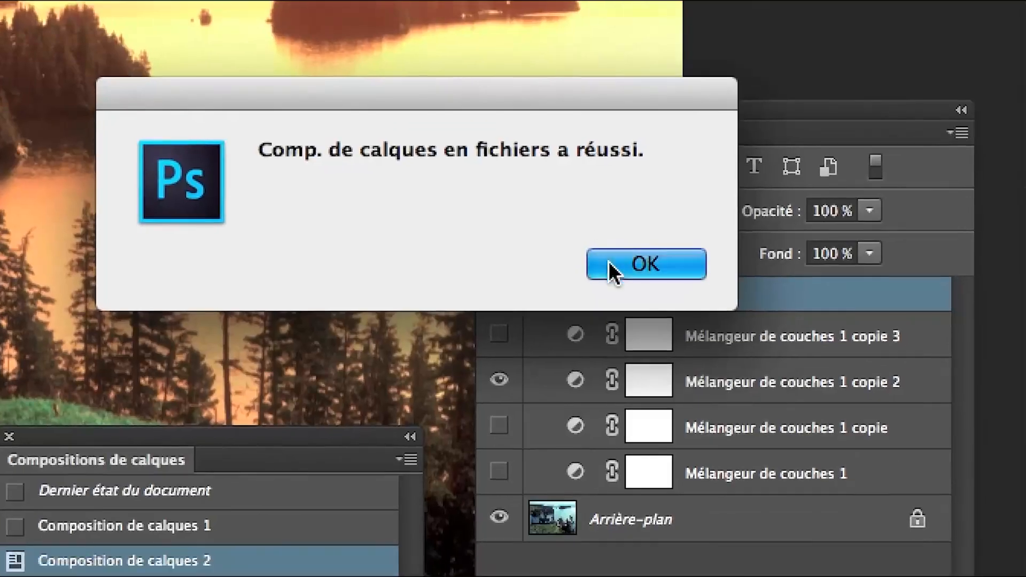
{"action": "left_click", "coordinate": [614, 271]}
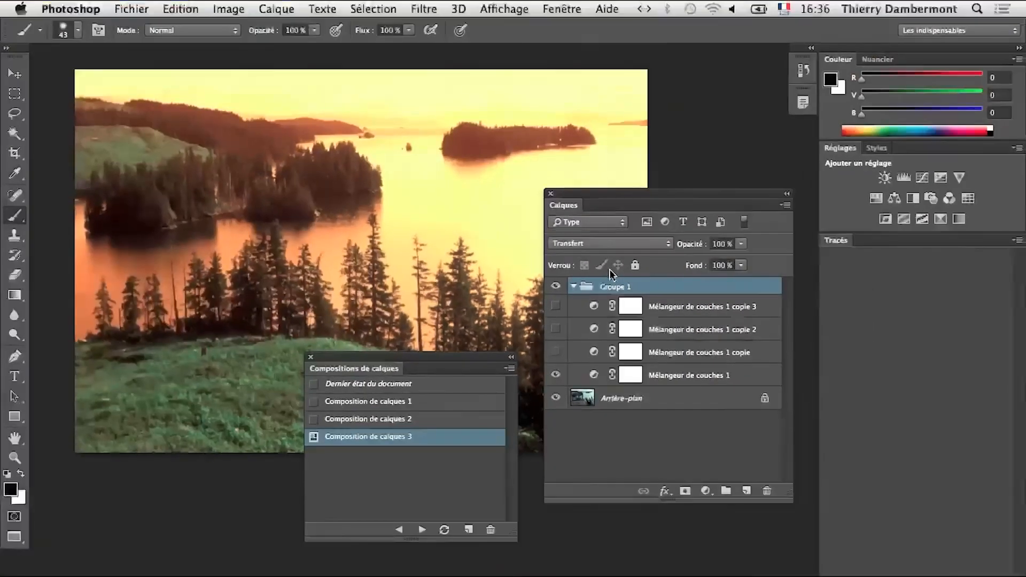
Step: Switch to Finder, open a new window over the image and widen it
{"action": "key", "text": "super+Tab"}
{"action": "key", "text": "super+Tab"}
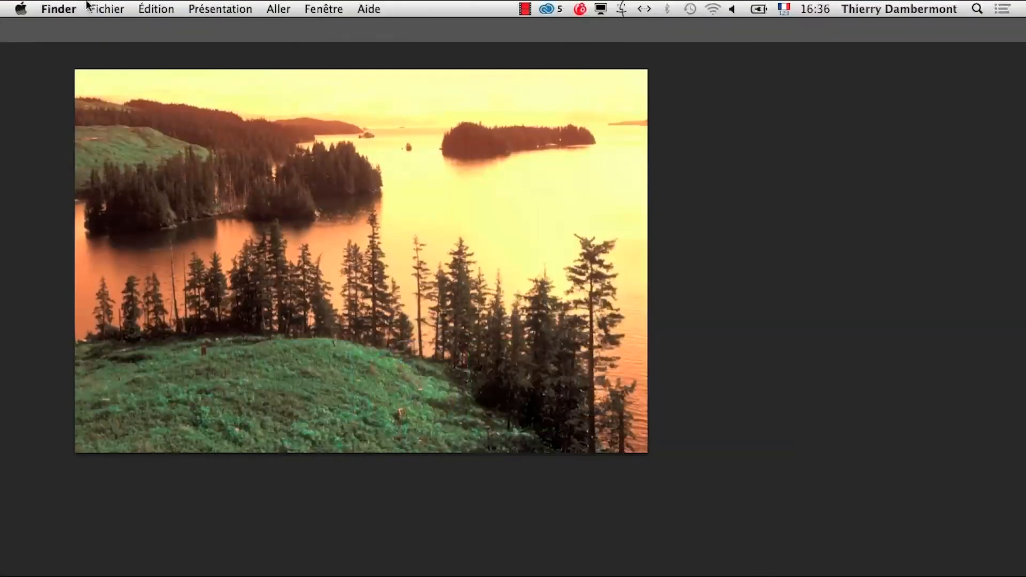
{"action": "left_click", "coordinate": [107, 8]}
{"action": "left_click", "coordinate": [115, 27]}
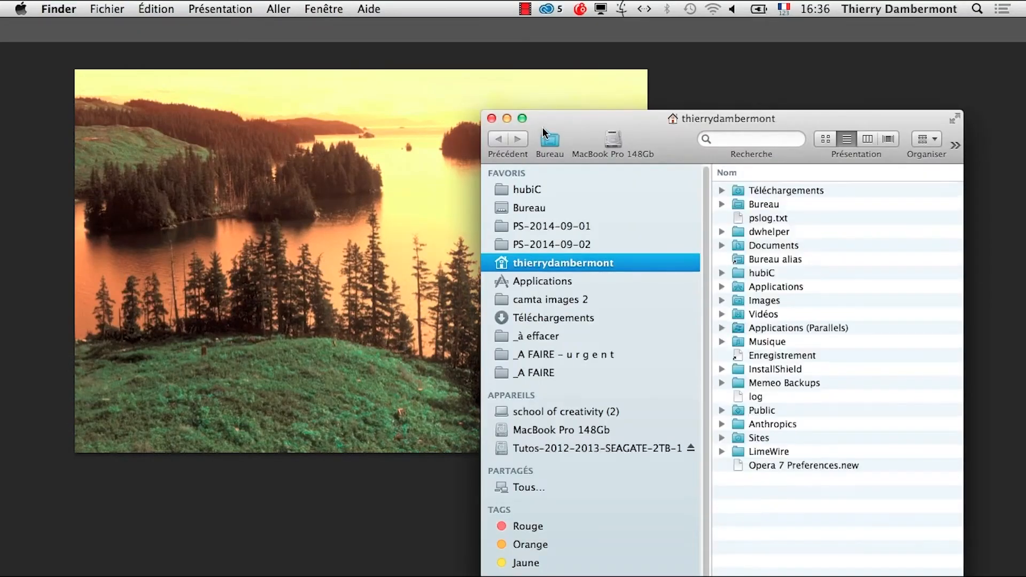
{"action": "left_click_drag", "start_coordinate": [604, 112], "coordinate": [363, 120]}
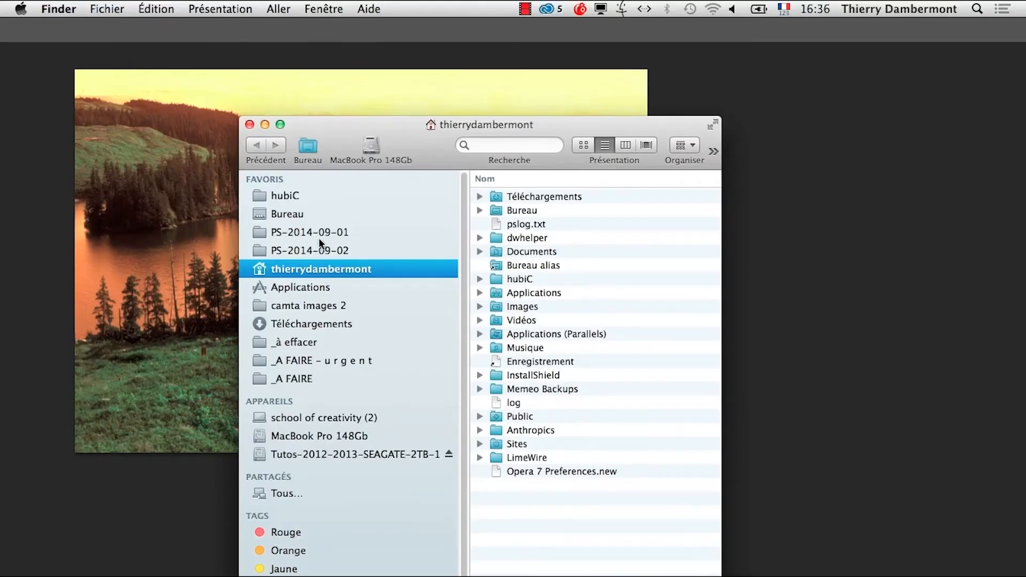
{"action": "left_click_drag", "start_coordinate": [720, 576], "coordinate": [903, 574]}
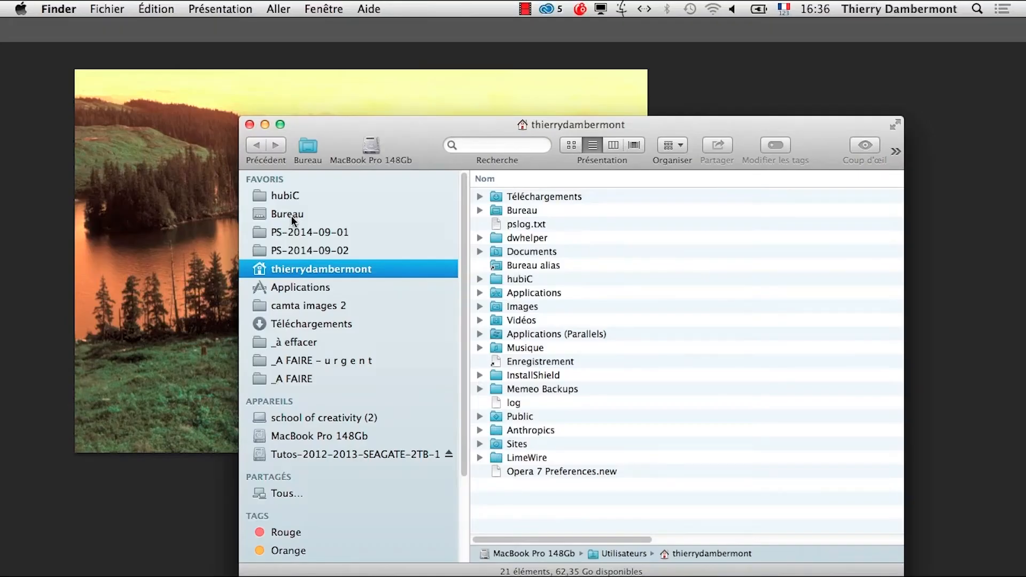
Step: Show the contents of the test infrarouge folder inside PS-2014-09-02
{"action": "left_click", "coordinate": [304, 253]}
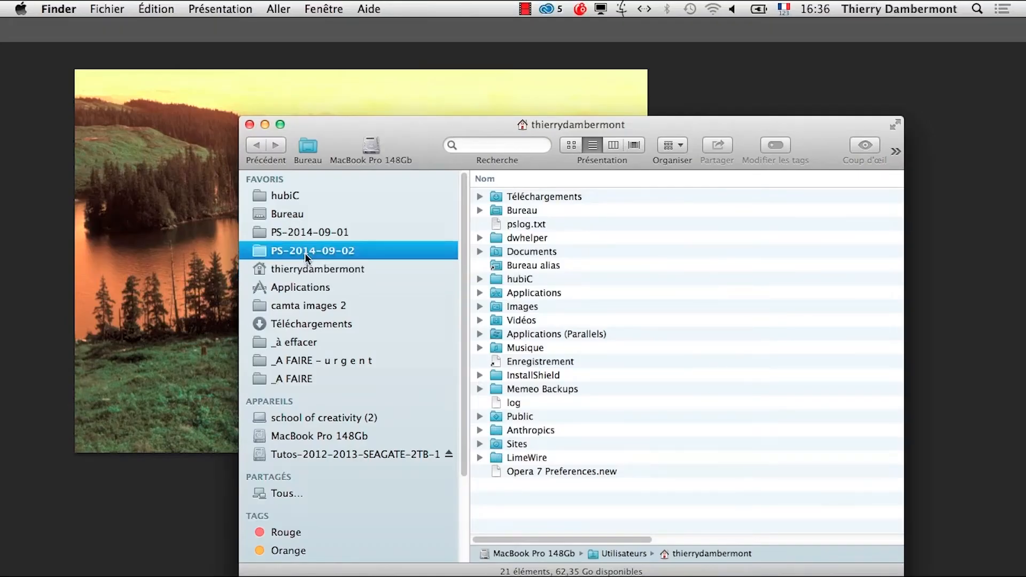
{"action": "left_click_drag", "start_coordinate": [416, 132], "coordinate": [324, 130]}
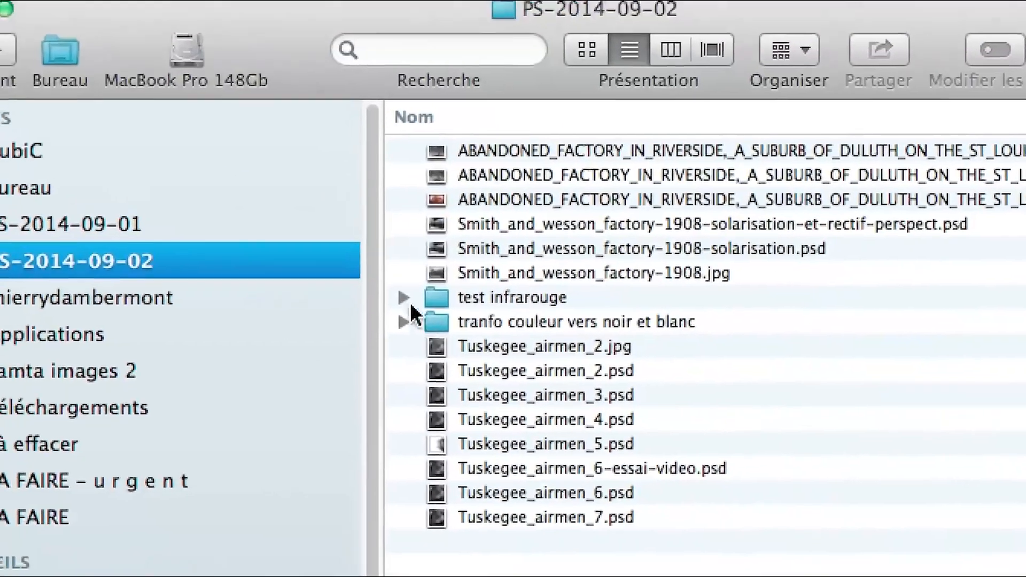
{"action": "left_click", "coordinate": [385, 280]}
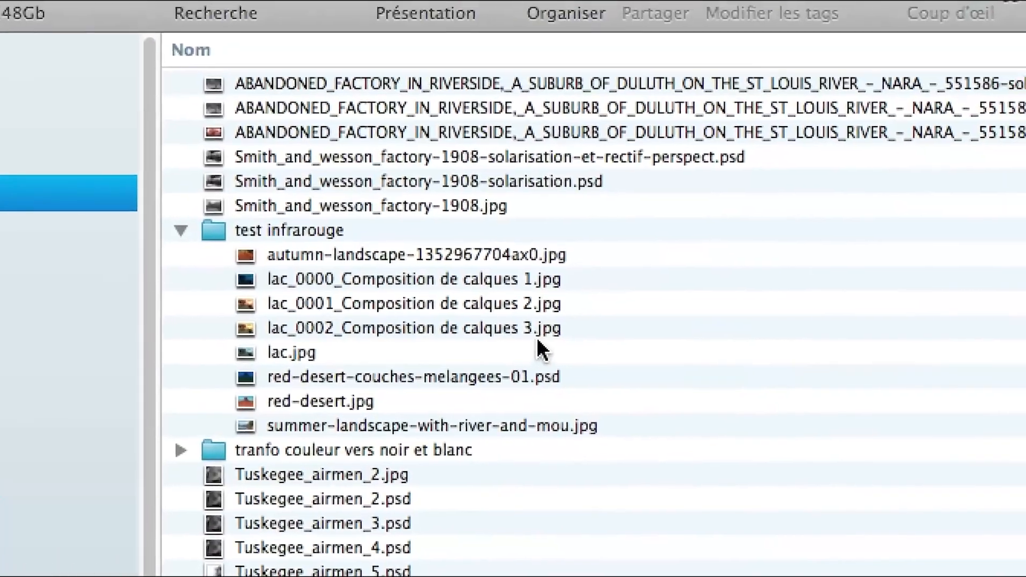
{"action": "left_click", "coordinate": [564, 285]}
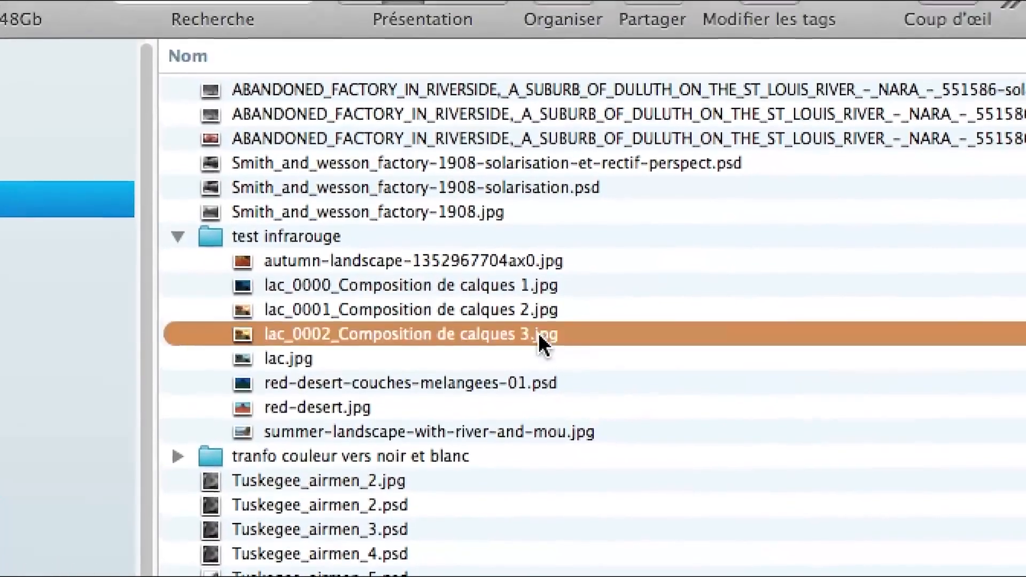
{"action": "left_click", "coordinate": [534, 322], "text": "shift"}
{"action": "left_click", "coordinate": [521, 298], "text": "shift"}
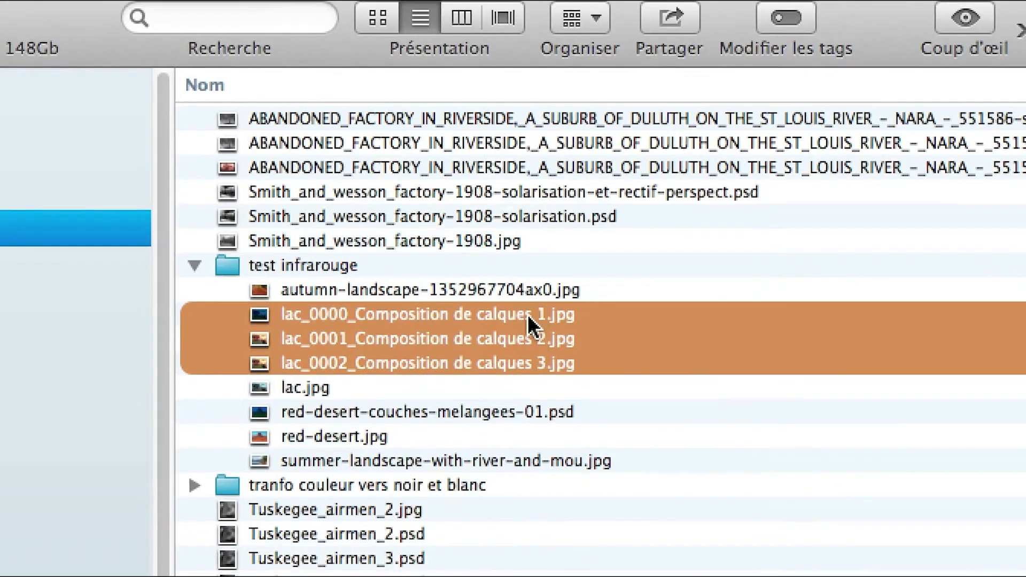
{"action": "right_click", "coordinate": [527, 314]}
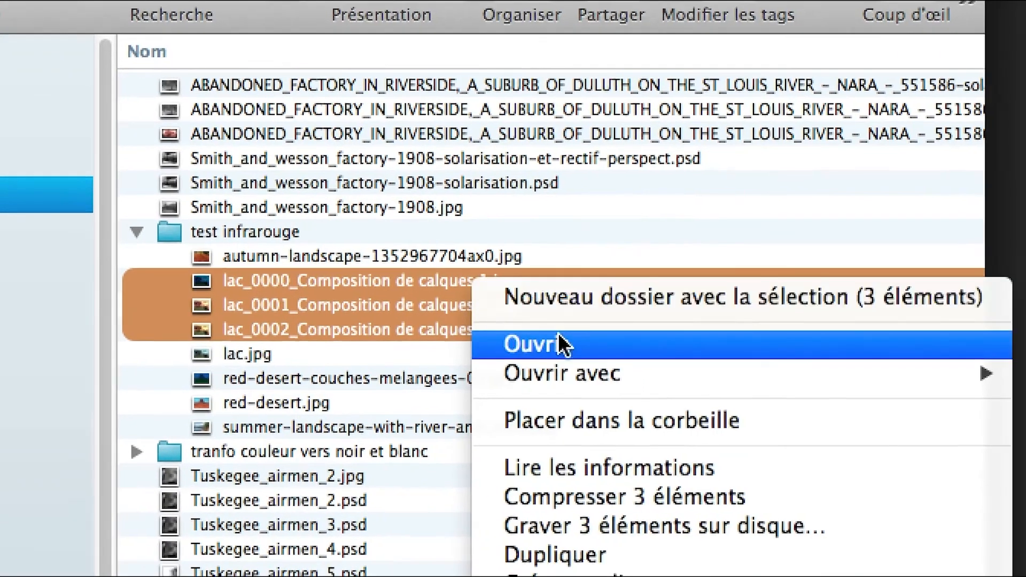
{"action": "left_click", "coordinate": [555, 392]}
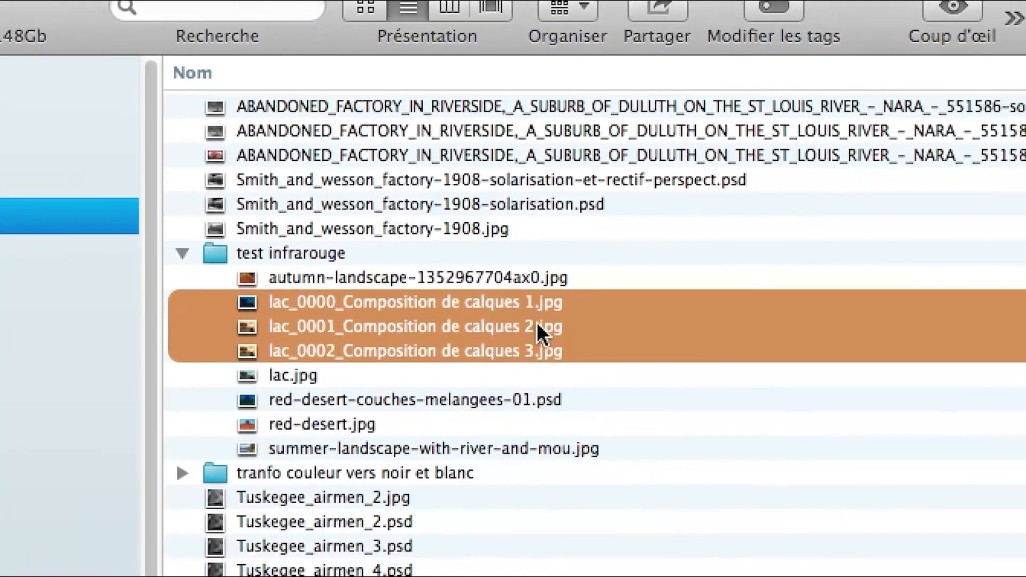
{"action": "left_click", "coordinate": [628, 332]}
Step: View the exported JPEG files of Composition de calques 1, 2 and 3 one after another in Aperçu, closing each preview
{"action": "left_click", "coordinate": [536, 316]}
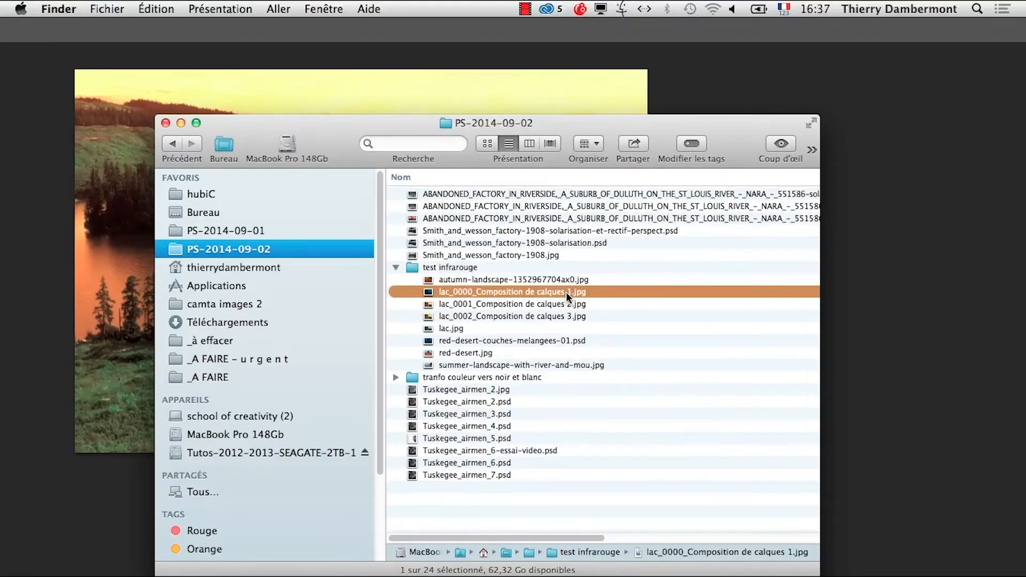
{"action": "double_click", "coordinate": [566, 292]}
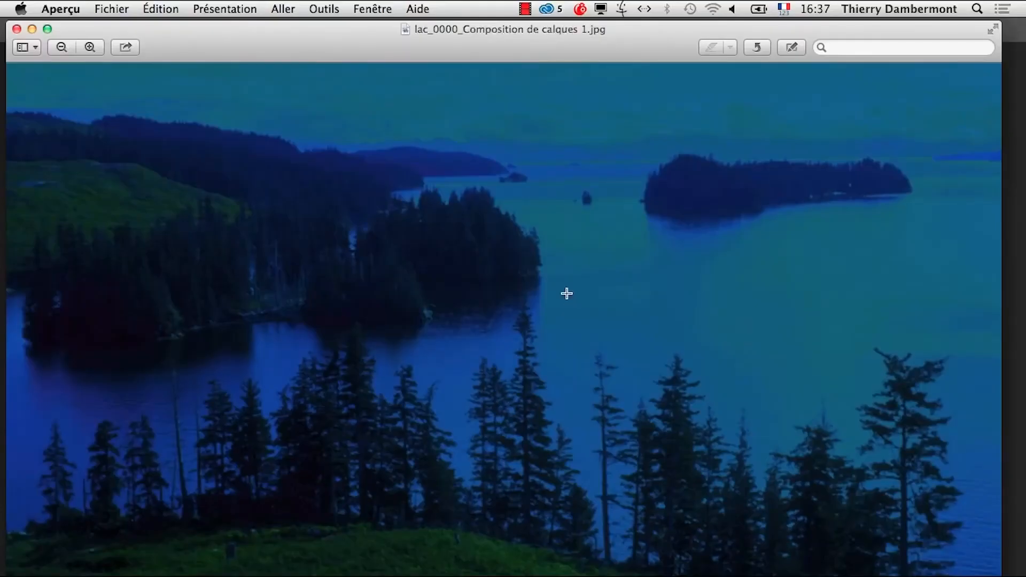
{"action": "left_click", "coordinate": [16, 29]}
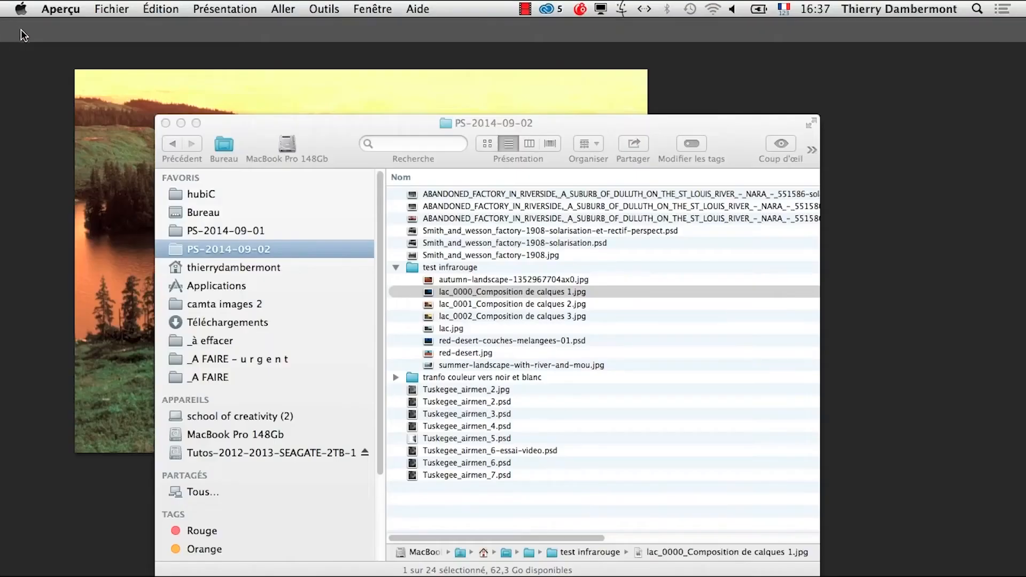
{"action": "double_click", "coordinate": [515, 304]}
{"action": "left_click", "coordinate": [515, 304]}
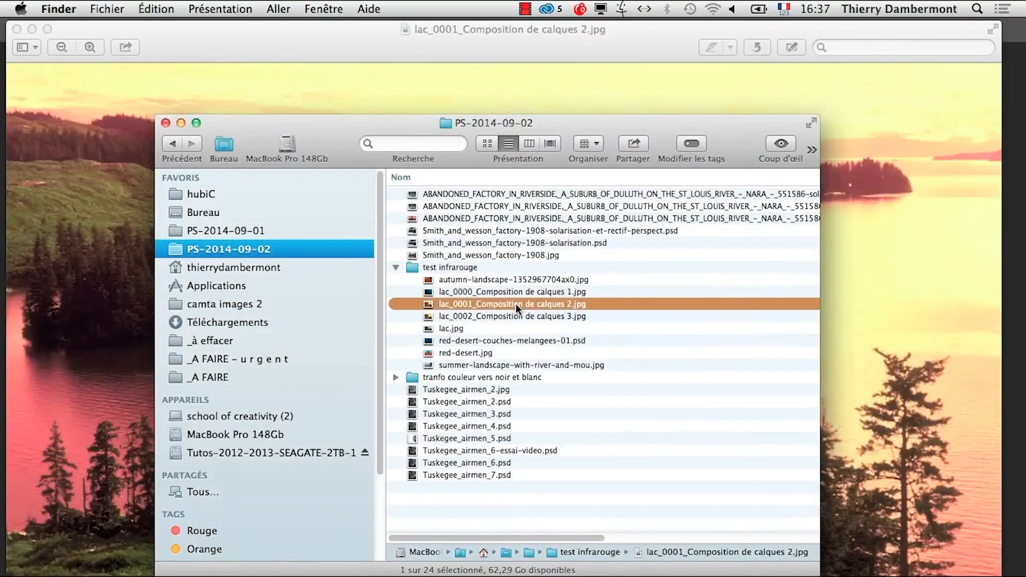
{"action": "left_click_drag", "start_coordinate": [254, 138], "coordinate": [486, 308]}
{"action": "left_click", "coordinate": [16, 30]}
{"action": "double_click", "coordinate": [866, 502]}
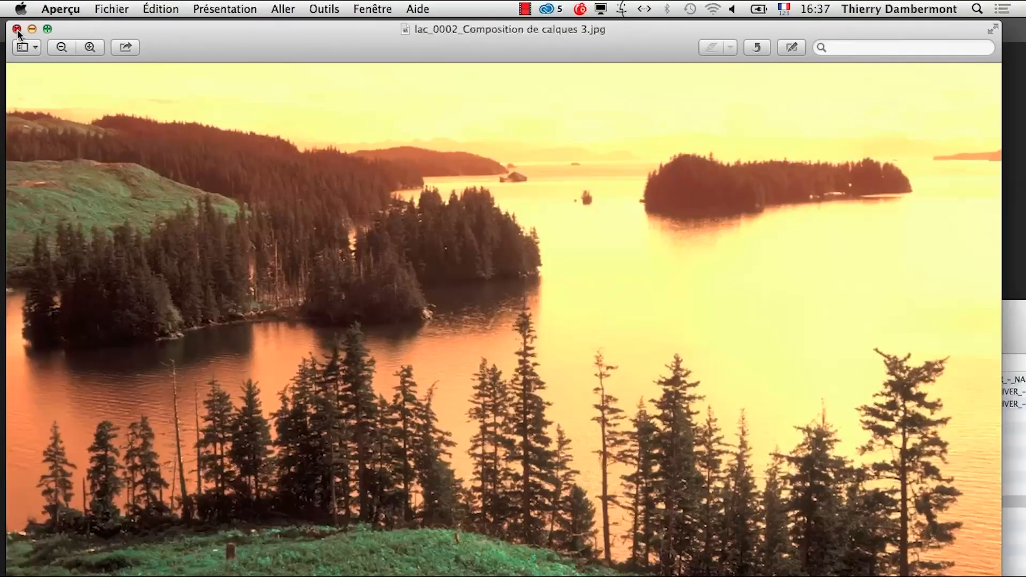
{"action": "left_click", "coordinate": [48, 29]}
Step: Move the Finder window back over the image, collapse the test infrarouge folder and switch back to Photoshop
{"action": "left_click_drag", "start_coordinate": [583, 296], "coordinate": [334, 85]}
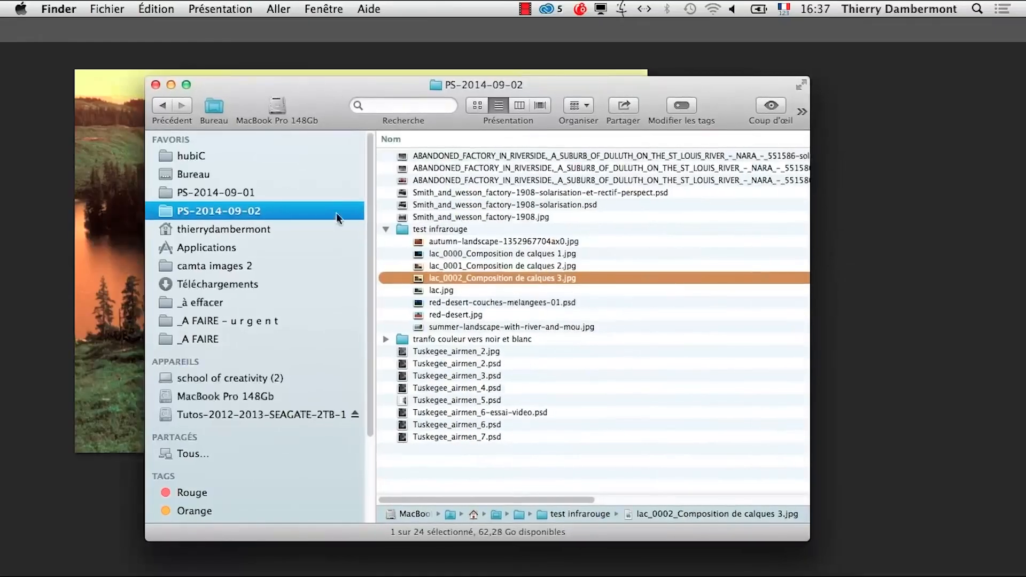
{"action": "left_click", "coordinate": [385, 229]}
{"action": "key", "text": "super+Tab"}
{"action": "left_click", "coordinate": [409, 385]}
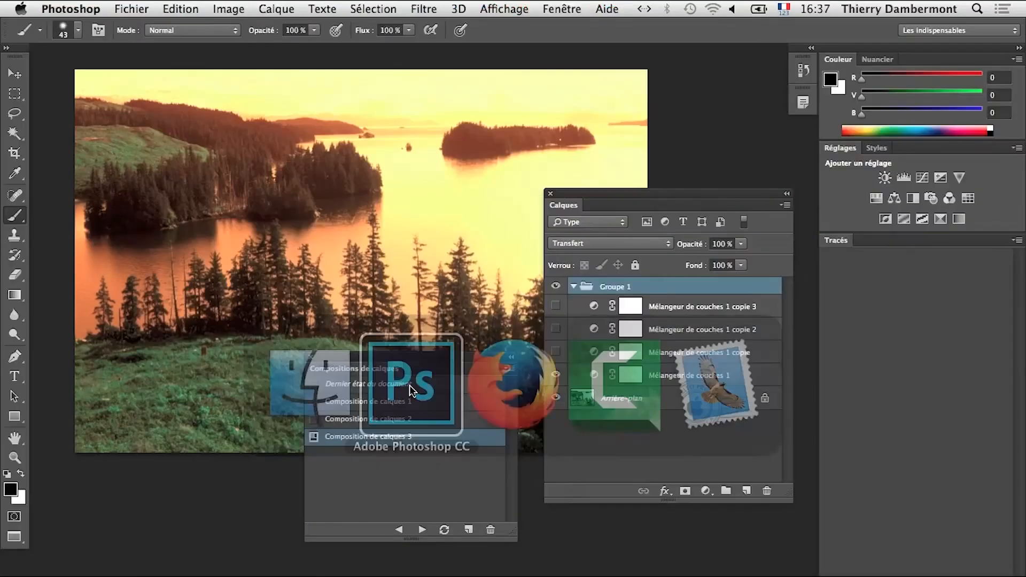
Step: Start the export of the layer compositions to PDF, with les-lacs in the test infrarouge folder as destination file
{"action": "left_click", "coordinate": [131, 8]}
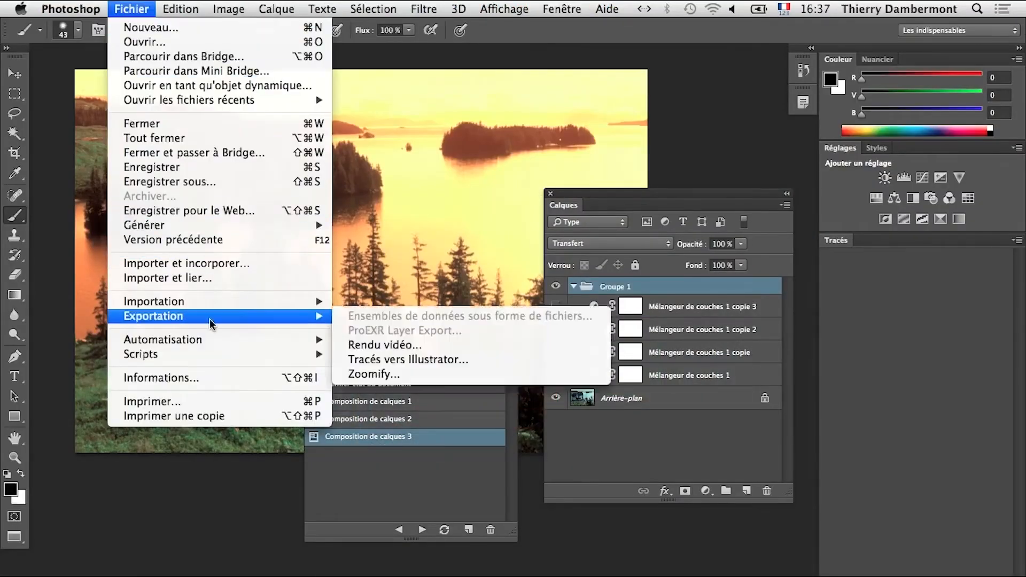
{"action": "mouse_move", "coordinate": [255, 352]}
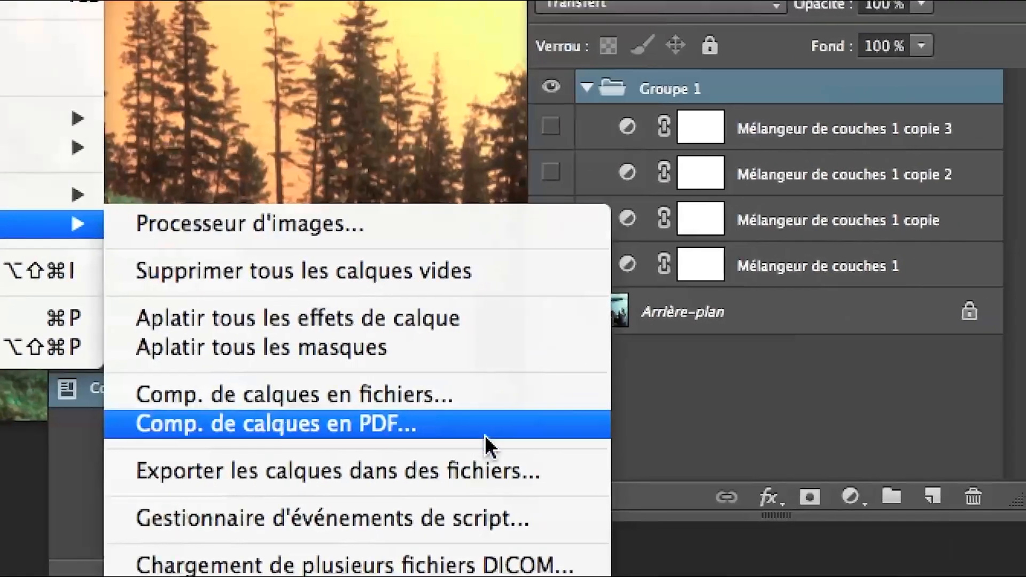
{"action": "left_click", "coordinate": [446, 430]}
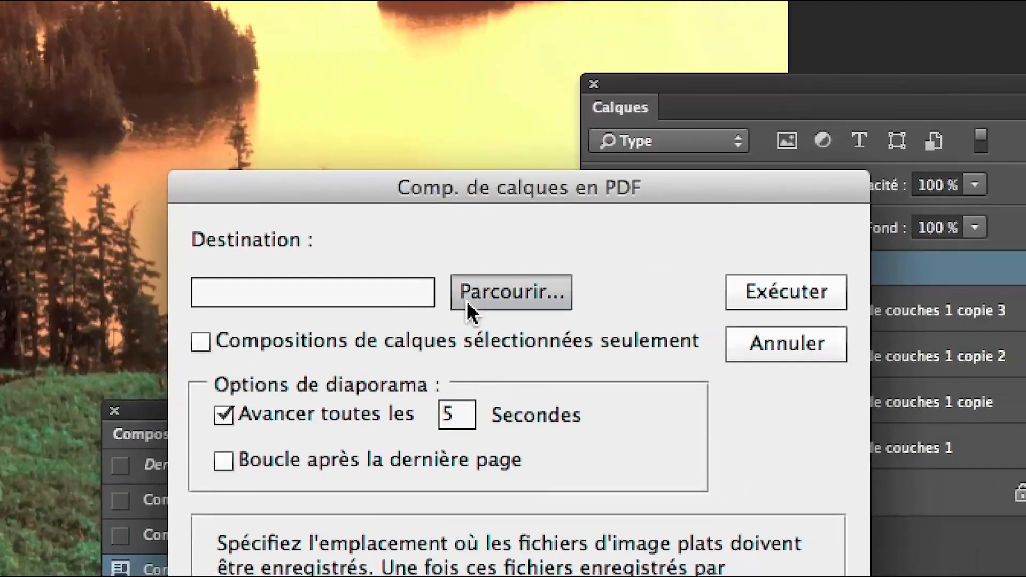
{"action": "left_click", "coordinate": [489, 298]}
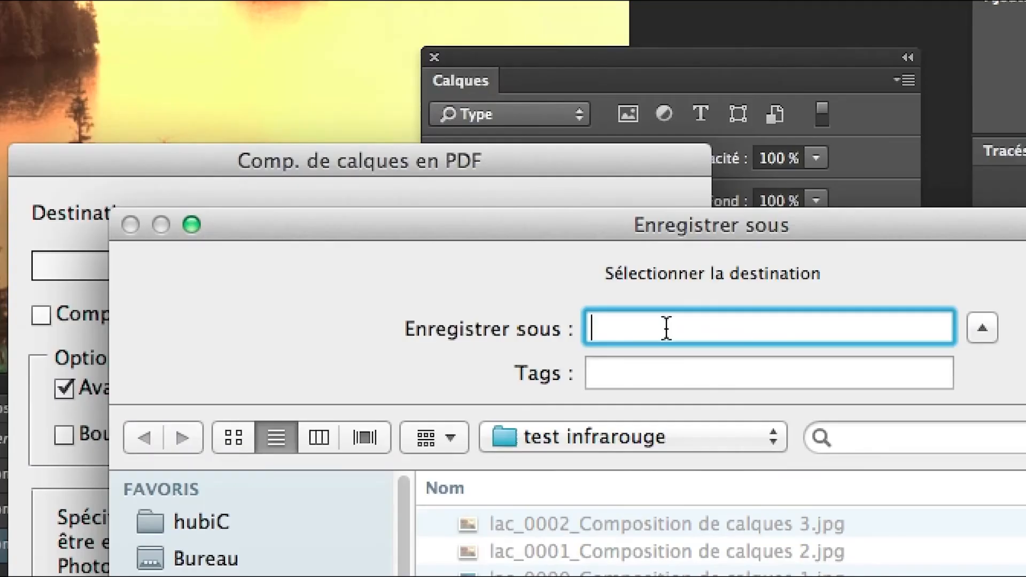
{"action": "type", "text": "les-lacs"}
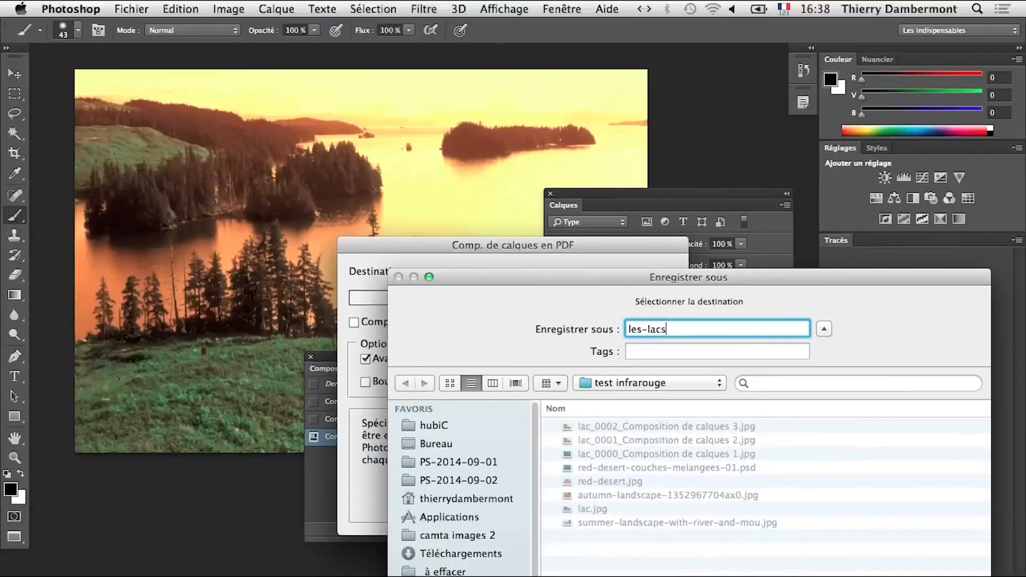
{"action": "key", "text": "Return"}
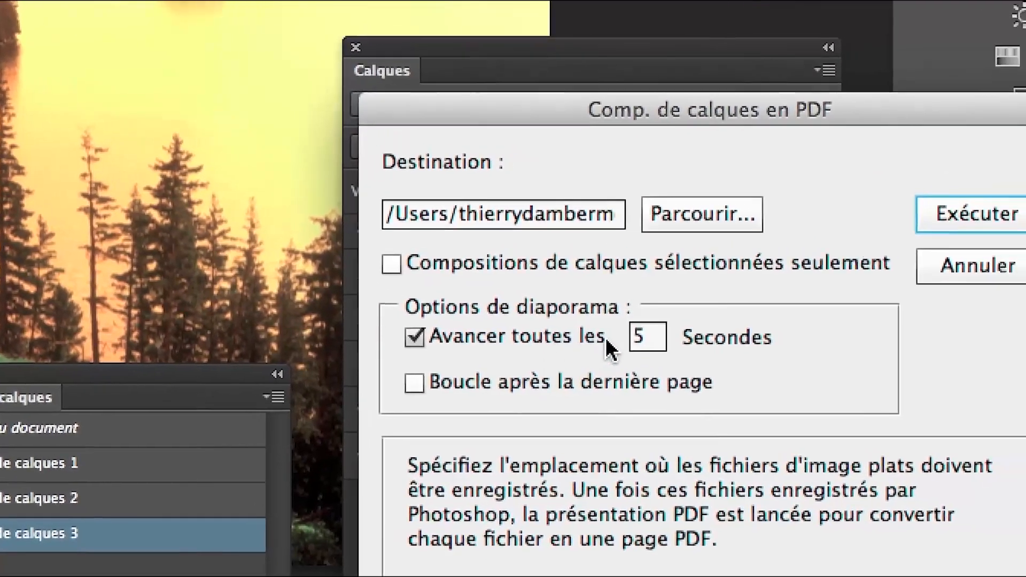
Step: Set the PDF slideshow to advance every 2 seconds and loop after the last page, and run the export
{"action": "left_click_drag", "start_coordinate": [643, 326], "coordinate": [593, 325]}
{"action": "type", "text": "2"}
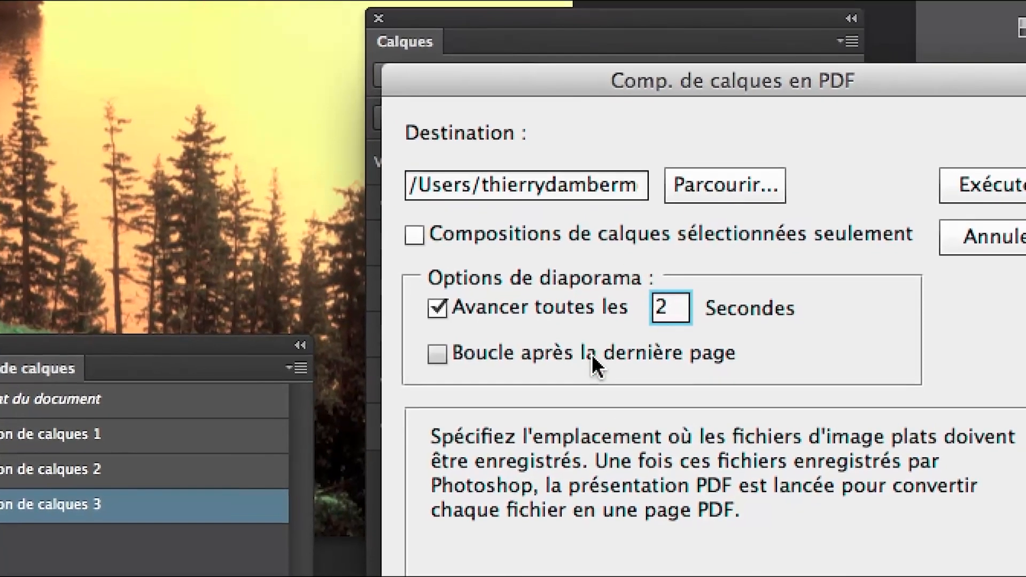
{"action": "left_click", "coordinate": [593, 366]}
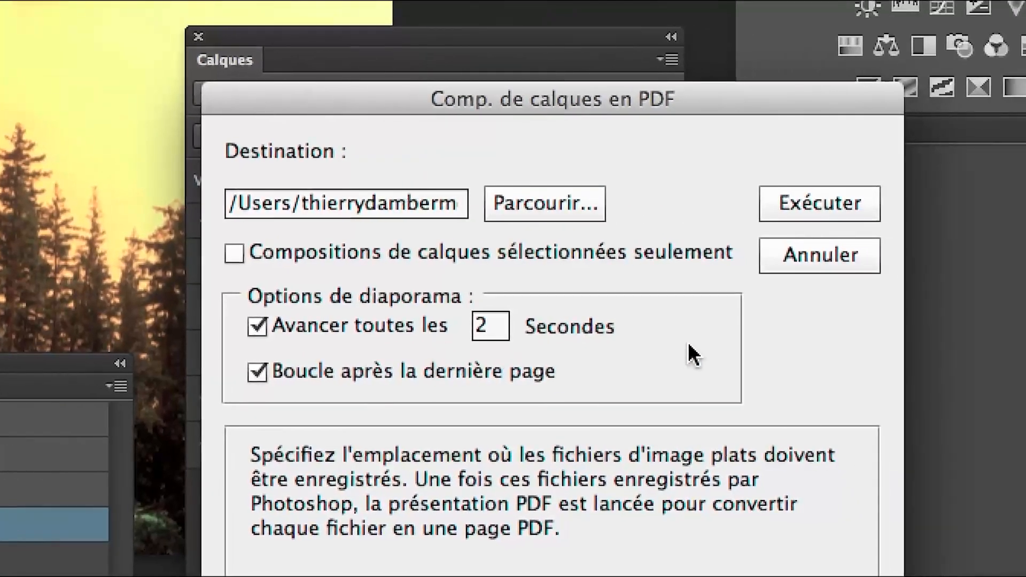
{"action": "left_click", "coordinate": [978, 202]}
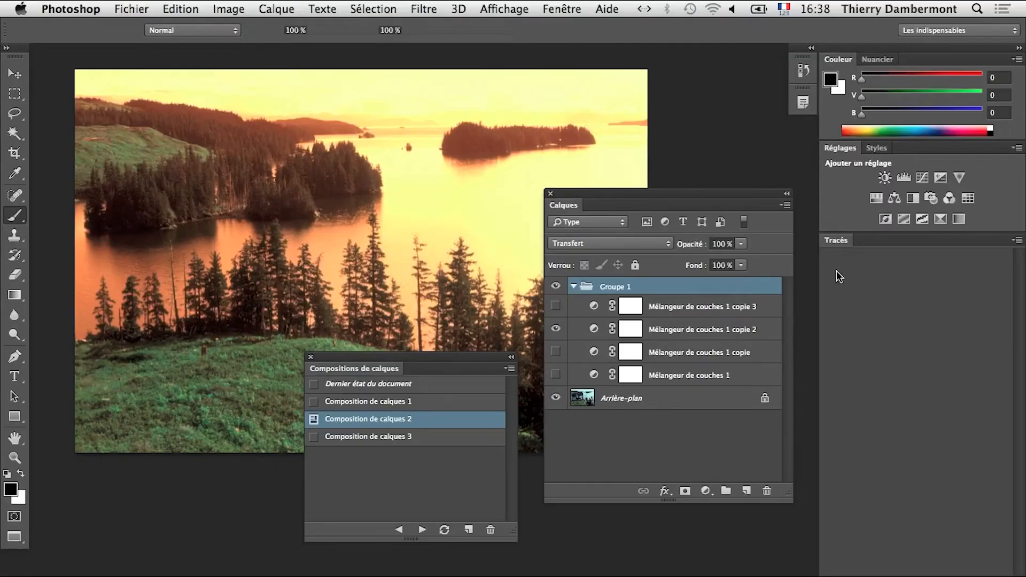
Step: Switch to Finder and expand the test infrarouge folder to check for the exported PDF
{"action": "key", "text": "super+Tab"}
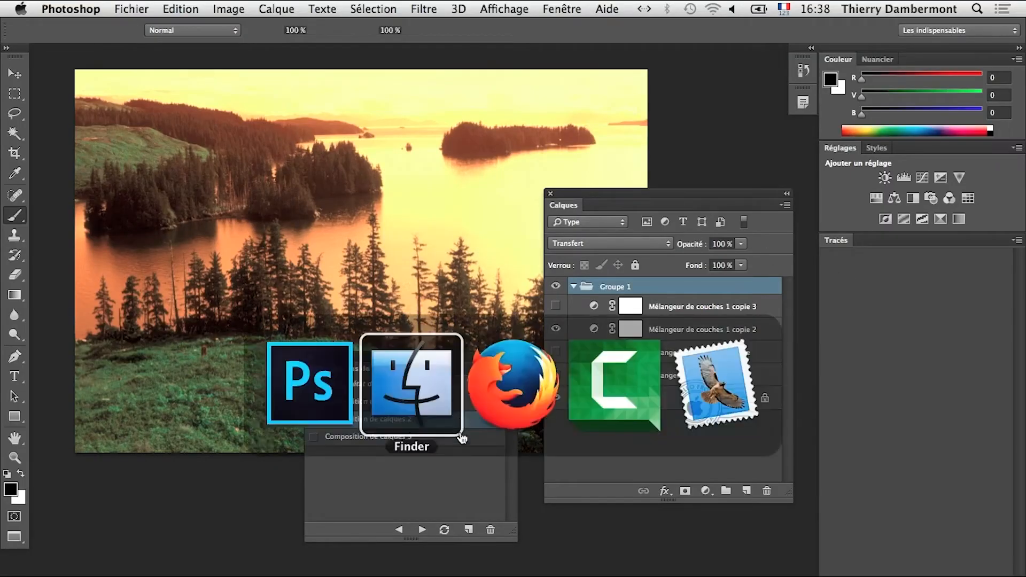
{"action": "left_click", "coordinate": [418, 407]}
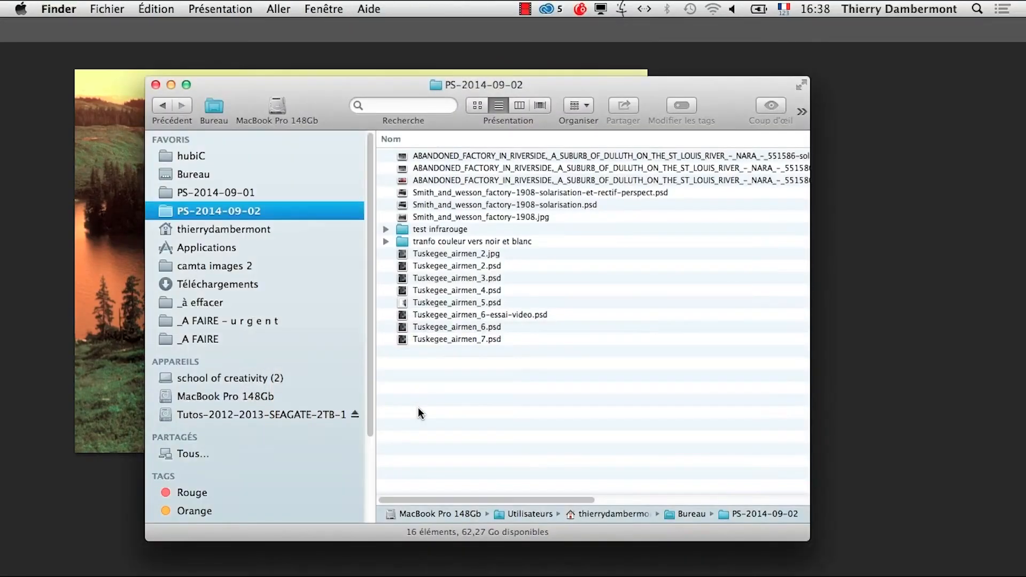
{"action": "left_click", "coordinate": [387, 229]}
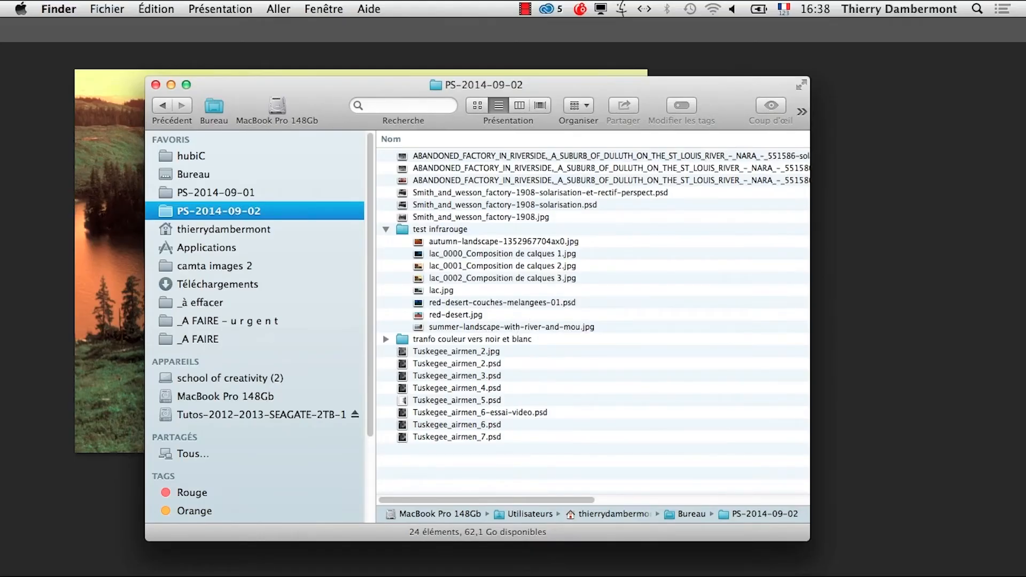
{"action": "key", "text": "super+Tab"}
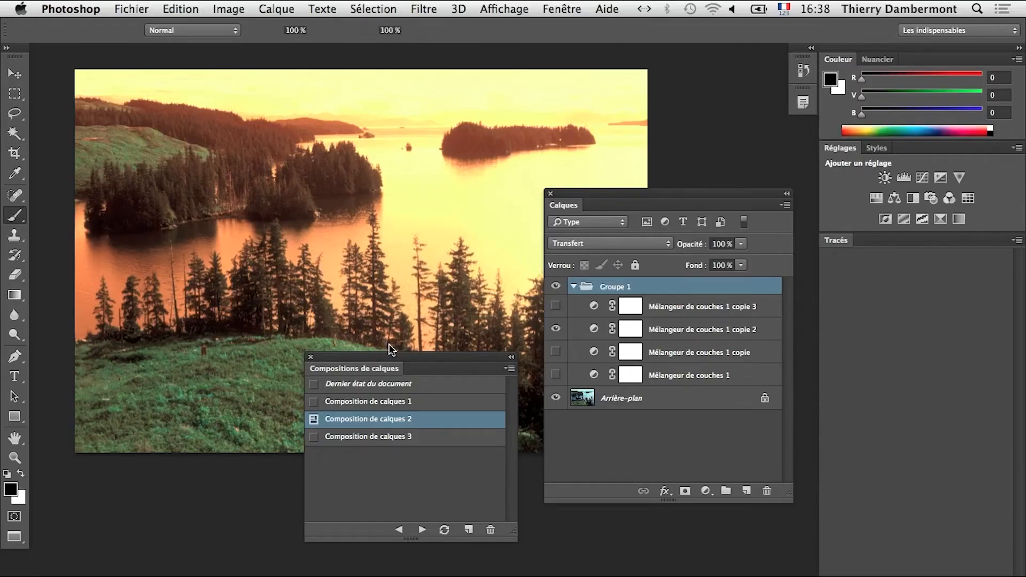
{"action": "key", "text": "super+Tab"}
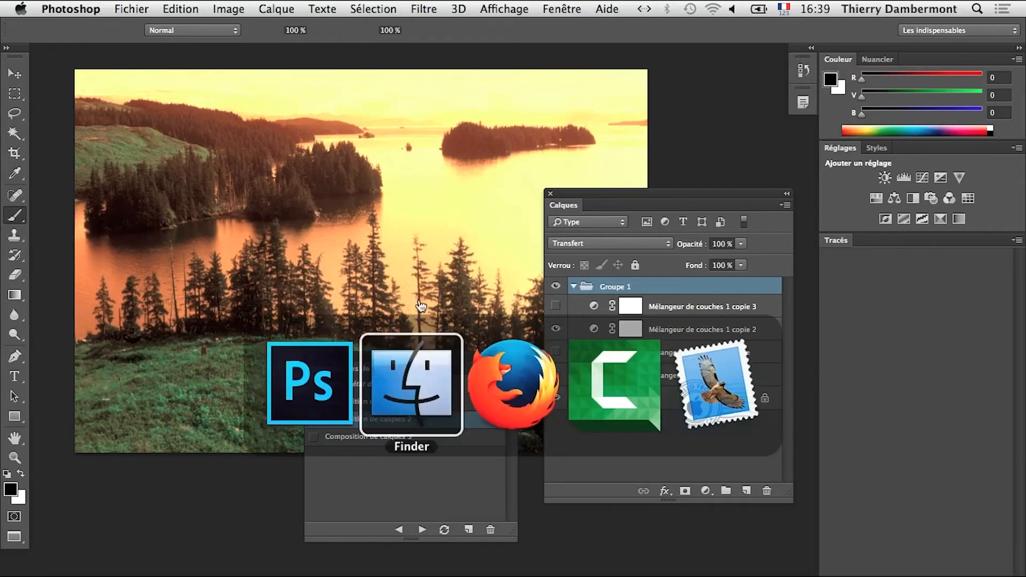
{"action": "left_click", "coordinate": [497, 383]}
{"action": "key", "text": "super+Tab"}
{"action": "key", "text": "super+Tab"}
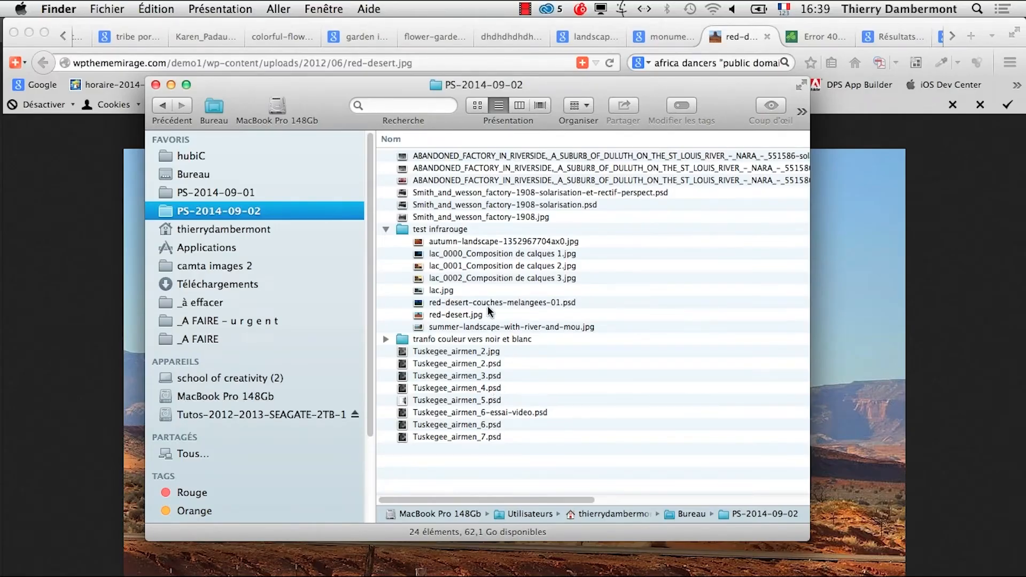
{"action": "key", "text": "super+Tab"}
{"action": "left_click", "coordinate": [429, 419]}
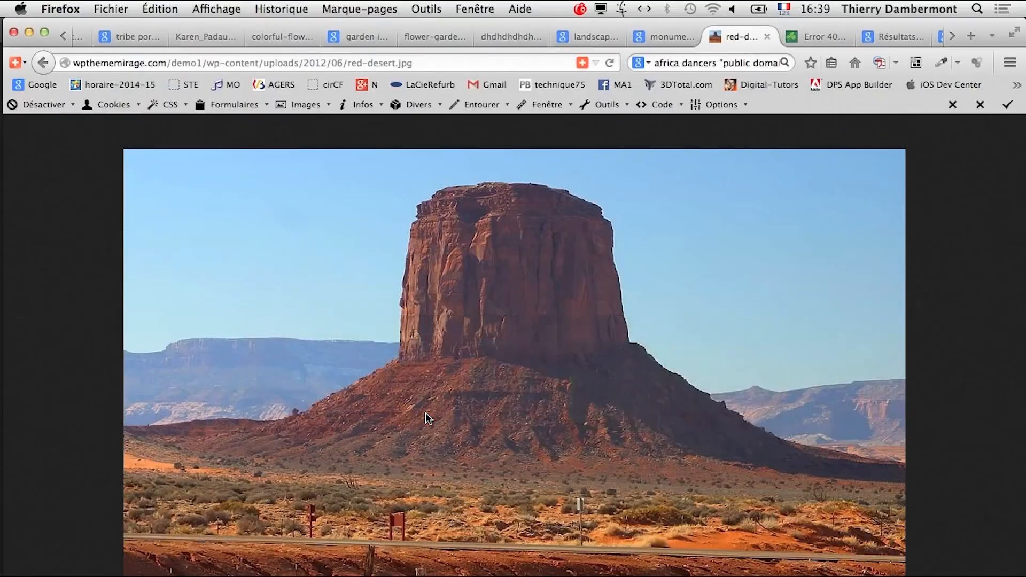
{"action": "key", "text": "super+Tab"}
{"action": "left_click", "coordinate": [491, 385]}
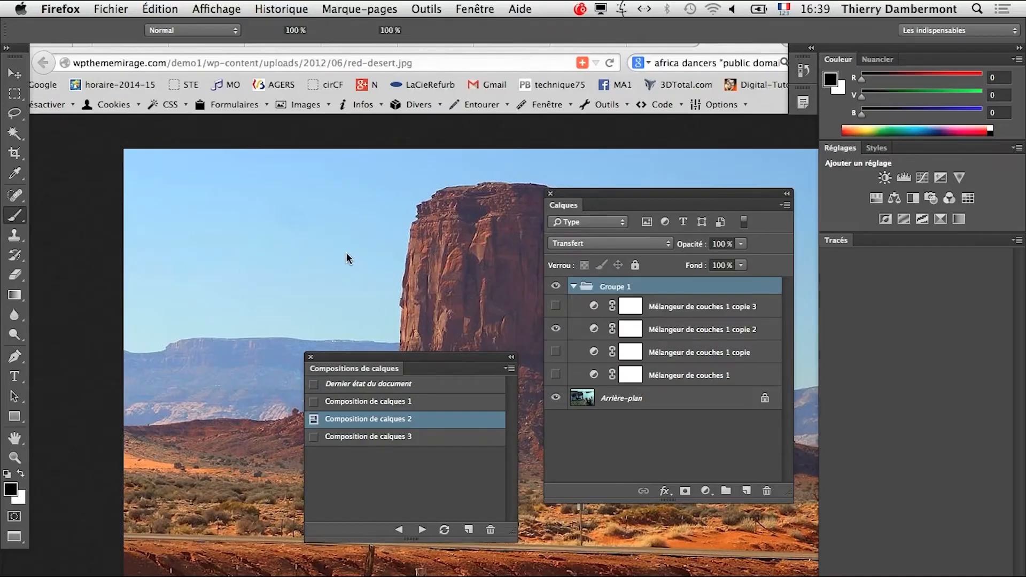
{"action": "key", "text": "super+Tab"}
Step: Check Photoshop's status in the Force Quit applications window, move the window aside and close it without quitting anything
{"action": "key", "text": "super+alt+Escape"}
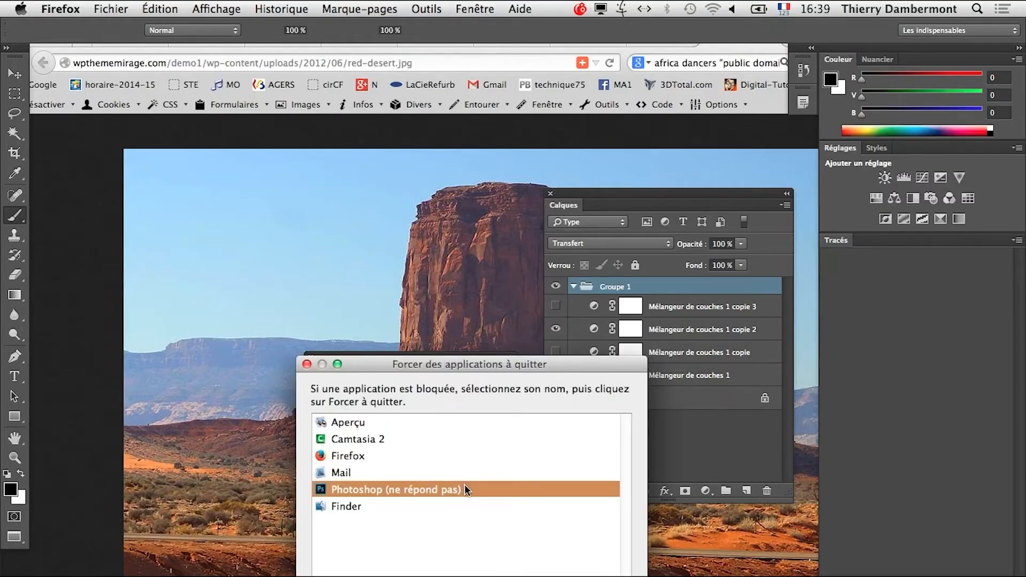
{"action": "key", "text": "super+Tab"}
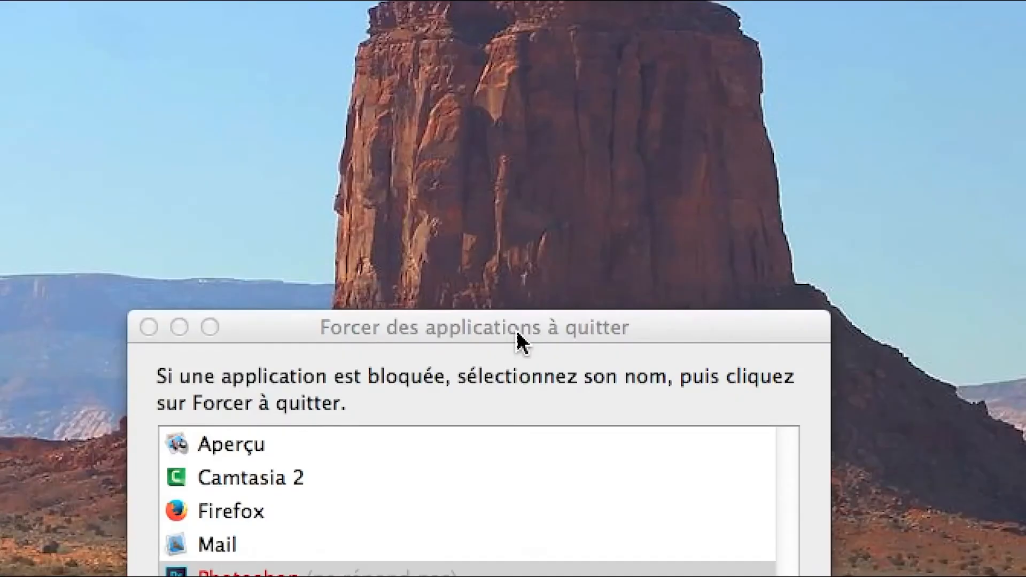
{"action": "left_click_drag", "start_coordinate": [516, 330], "coordinate": [750, 184]}
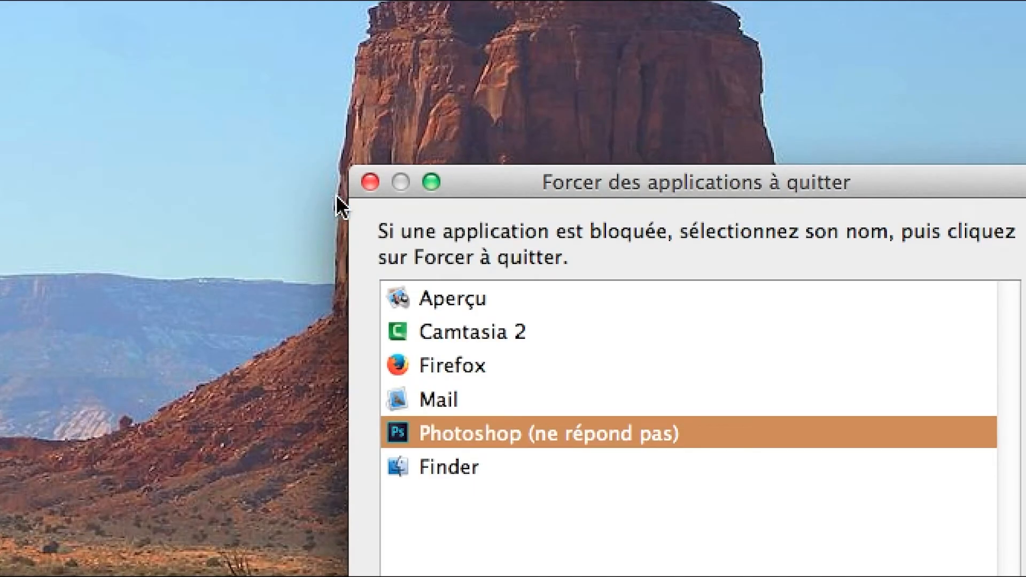
{"action": "left_click", "coordinate": [370, 182]}
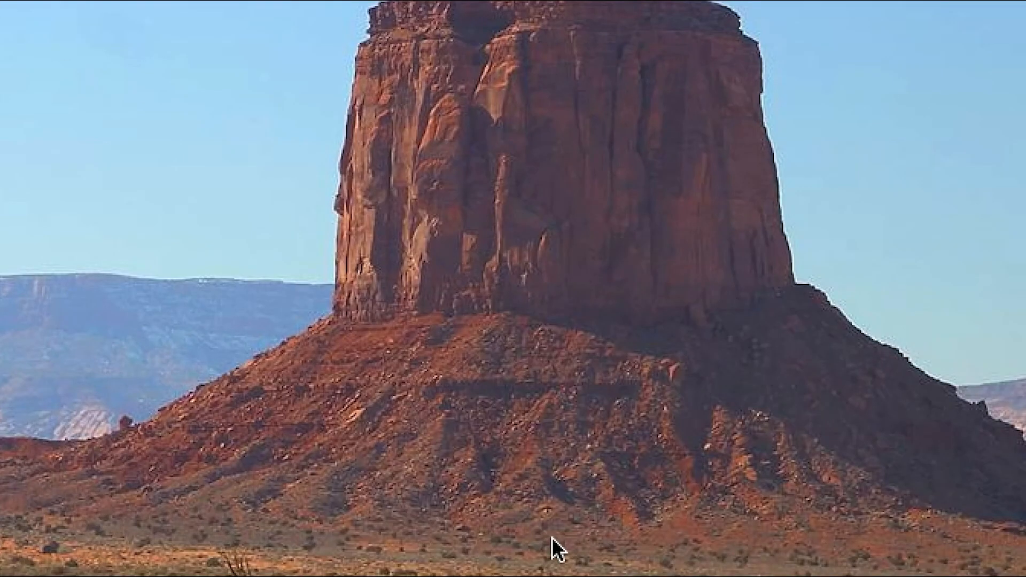
Step: Switch back to Photoshop and dismiss the PDF export message
{"action": "key", "text": "super+Tab"}
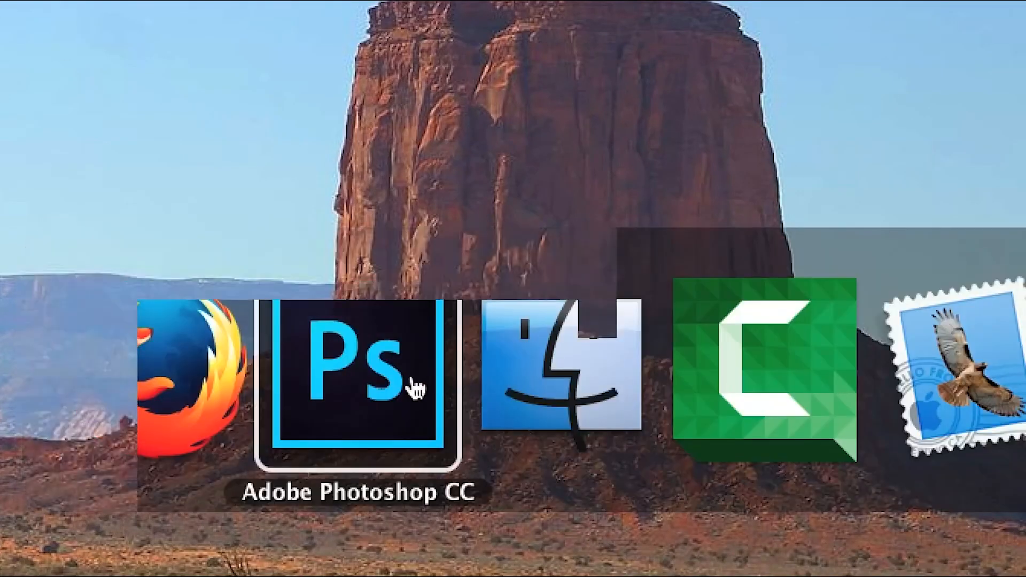
{"action": "left_click", "coordinate": [414, 387]}
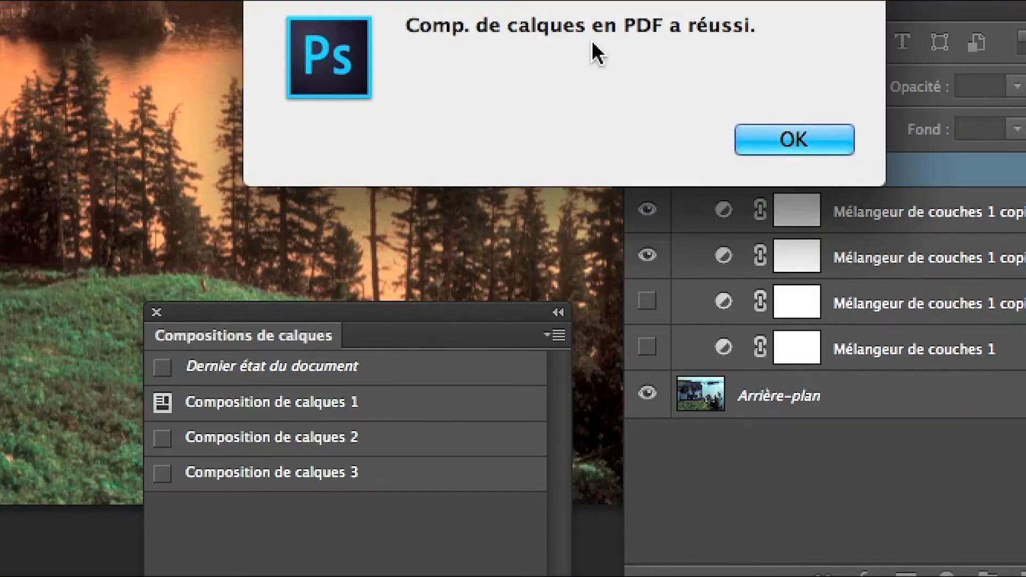
{"action": "left_click", "coordinate": [767, 142]}
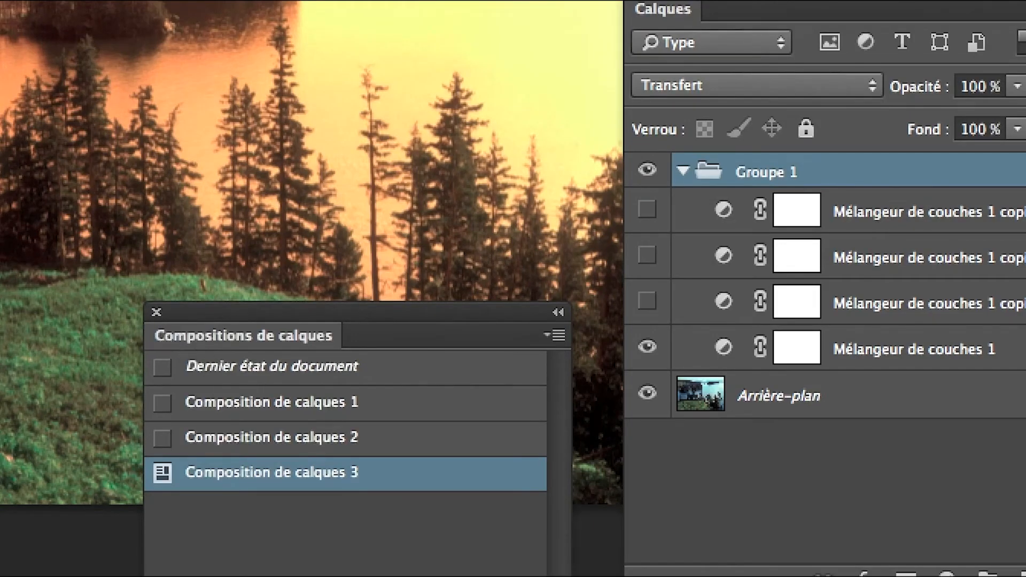
Step: Switch to Finder and open les-lacs.pdf from the test infrarouge folder with Adobe Reader
{"action": "key", "text": "super+Tab"}
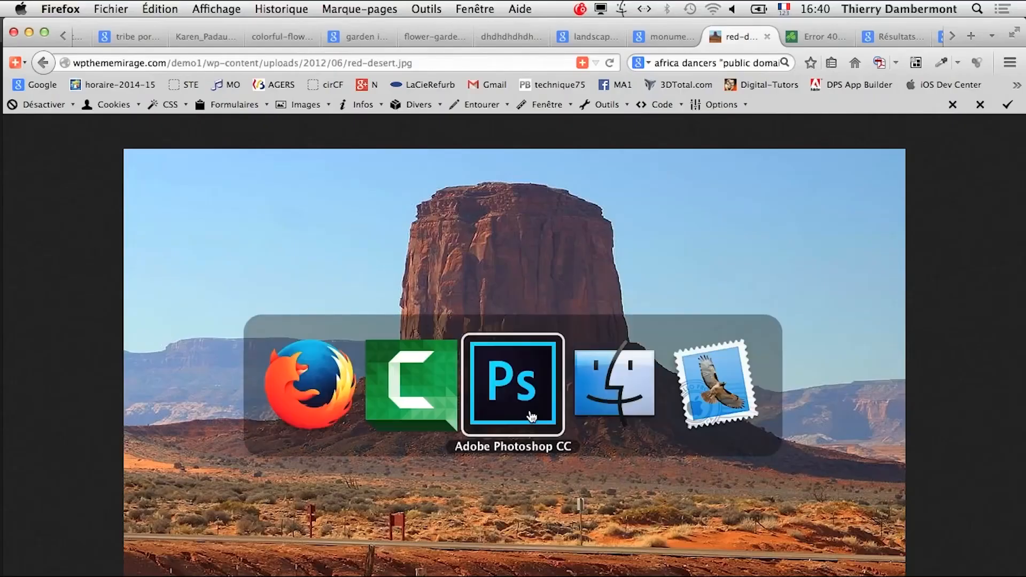
{"action": "key", "text": "super+Tab"}
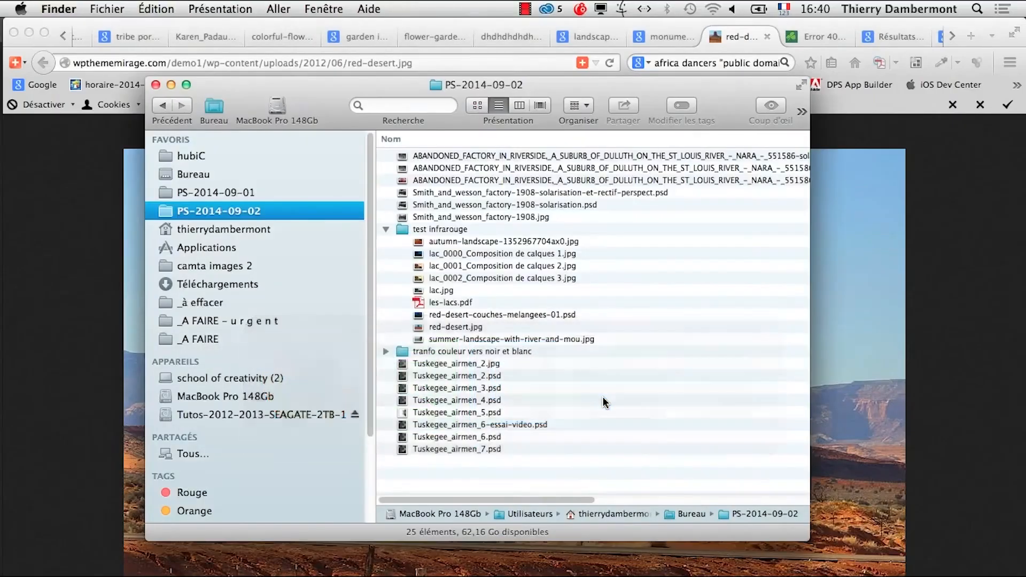
{"action": "left_click", "coordinate": [459, 304]}
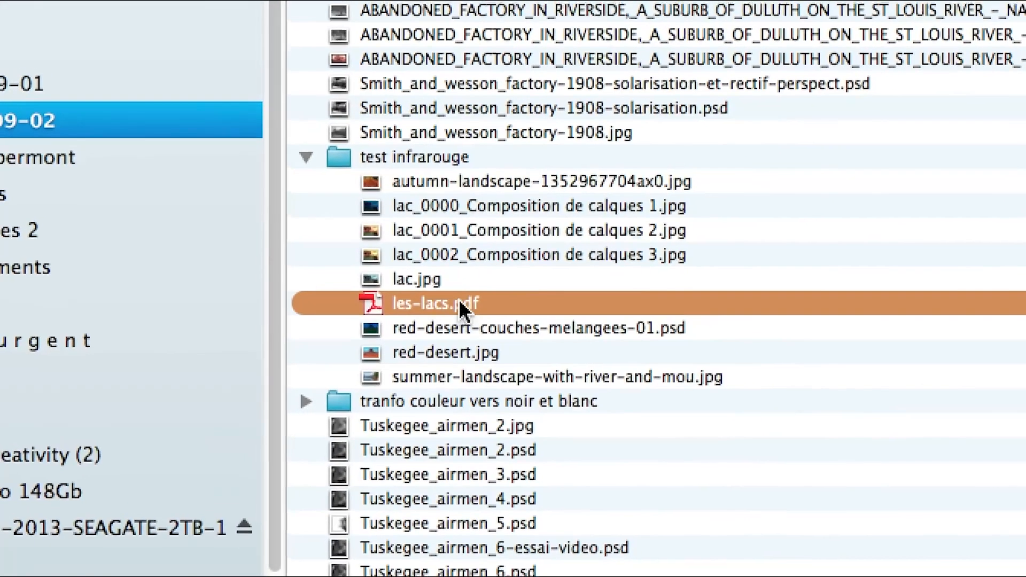
{"action": "right_click", "coordinate": [486, 302]}
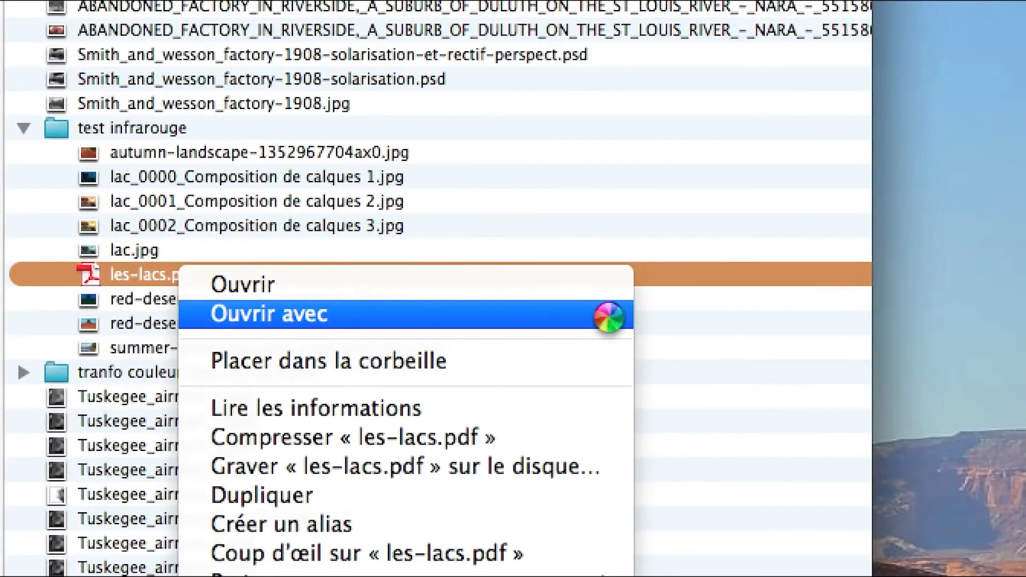
{"action": "mouse_move", "coordinate": [609, 322]}
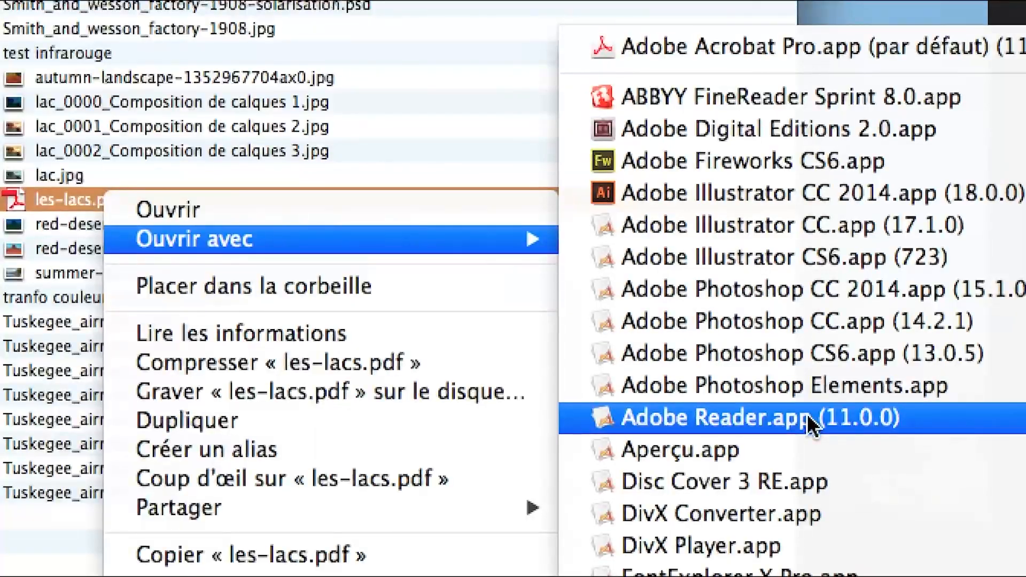
{"action": "left_click", "coordinate": [807, 414]}
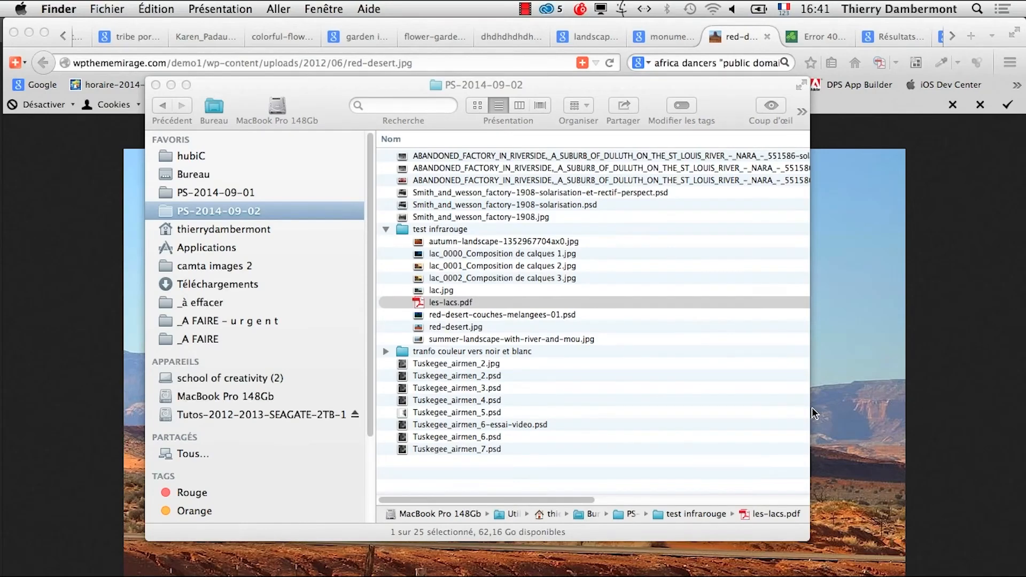
Step: Decline making Adobe Reader the default PDF application and allow les-lacs.pdf to enter full-screen mode
{"action": "key", "text": "super+Tab"}
{"action": "key", "text": "super+o"}
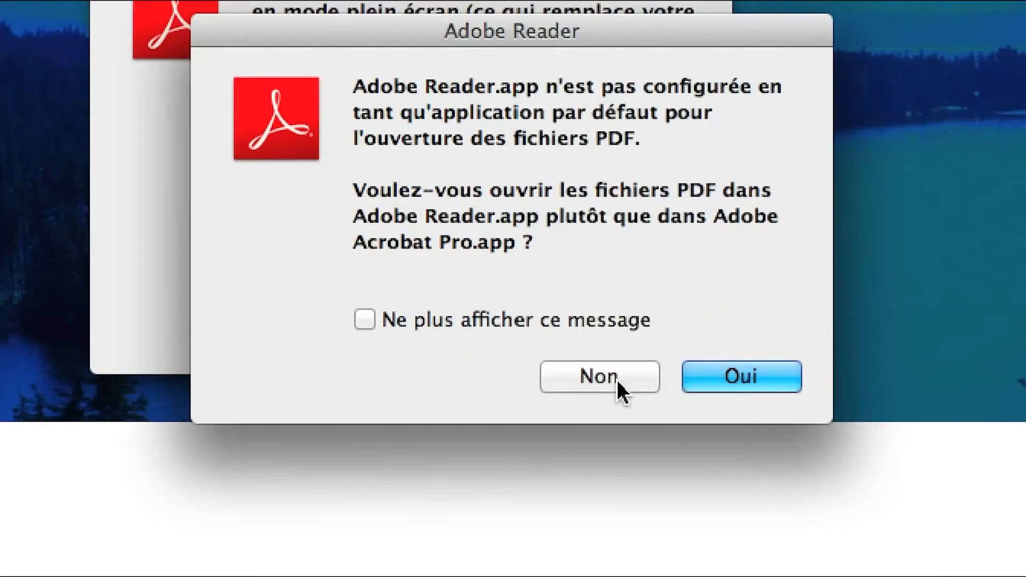
{"action": "left_click", "coordinate": [617, 380]}
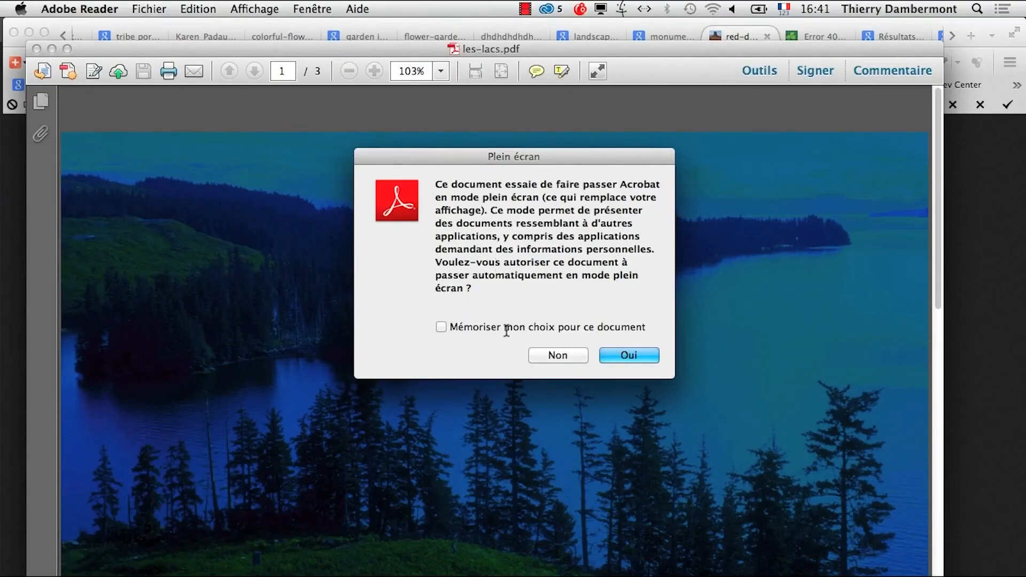
{"action": "left_click", "coordinate": [617, 357]}
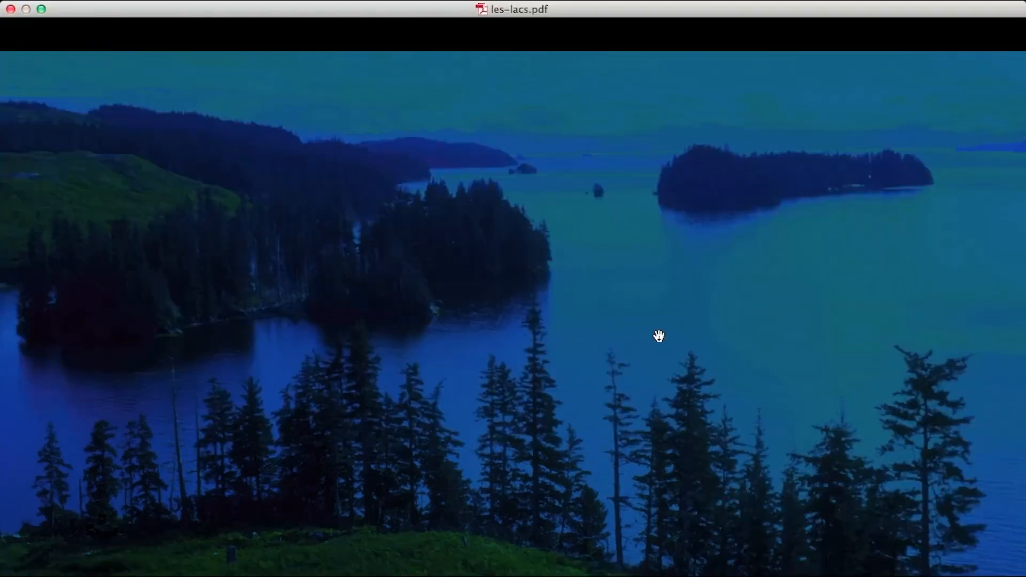
Step: View the looping les-lacs.pdf slideshow in full screen, exit it, and close the document and the updater message
{"action": "left_click", "coordinate": [955, 230]}
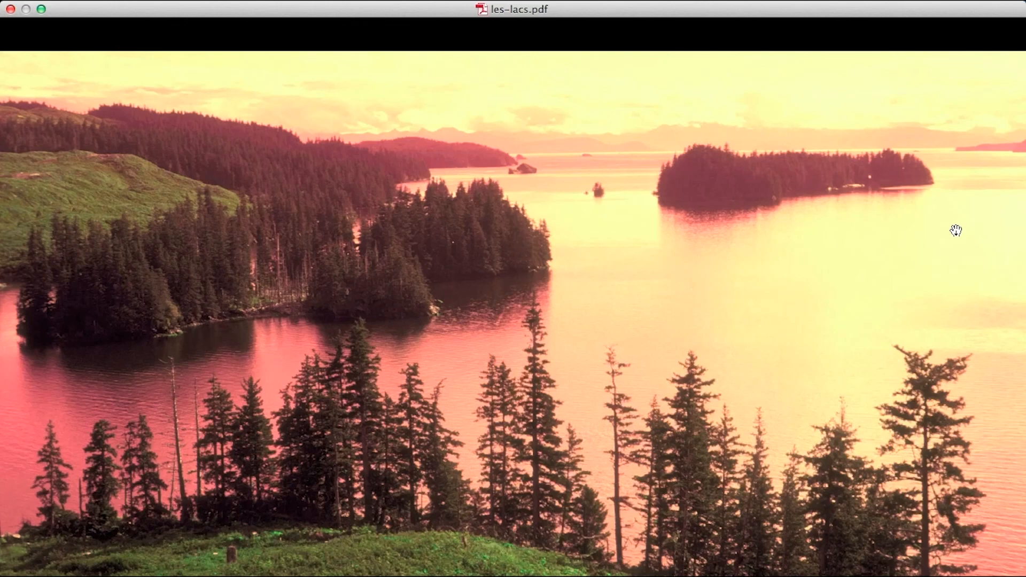
{"action": "left_click", "coordinate": [956, 231]}
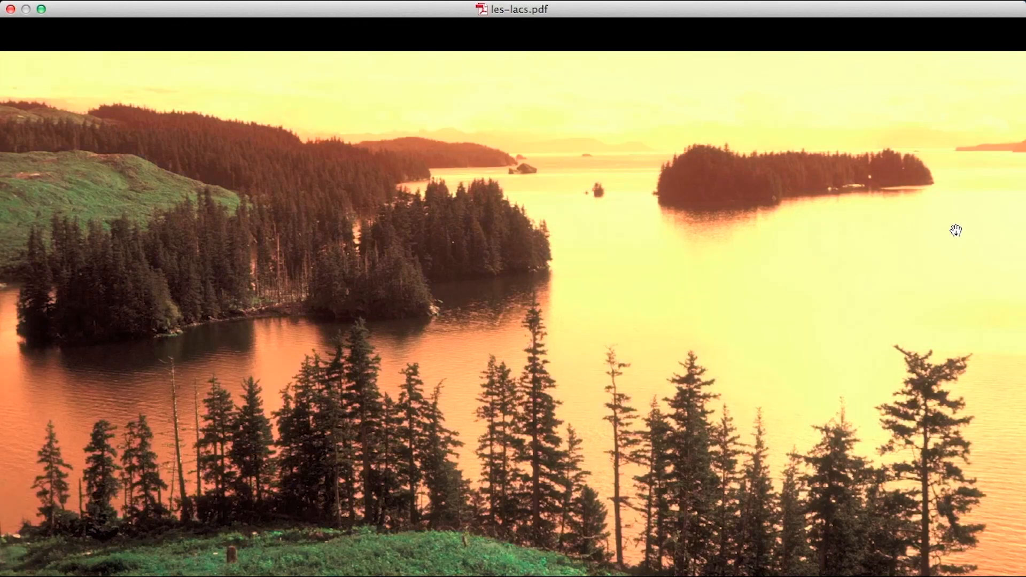
{"action": "left_click", "coordinate": [955, 230]}
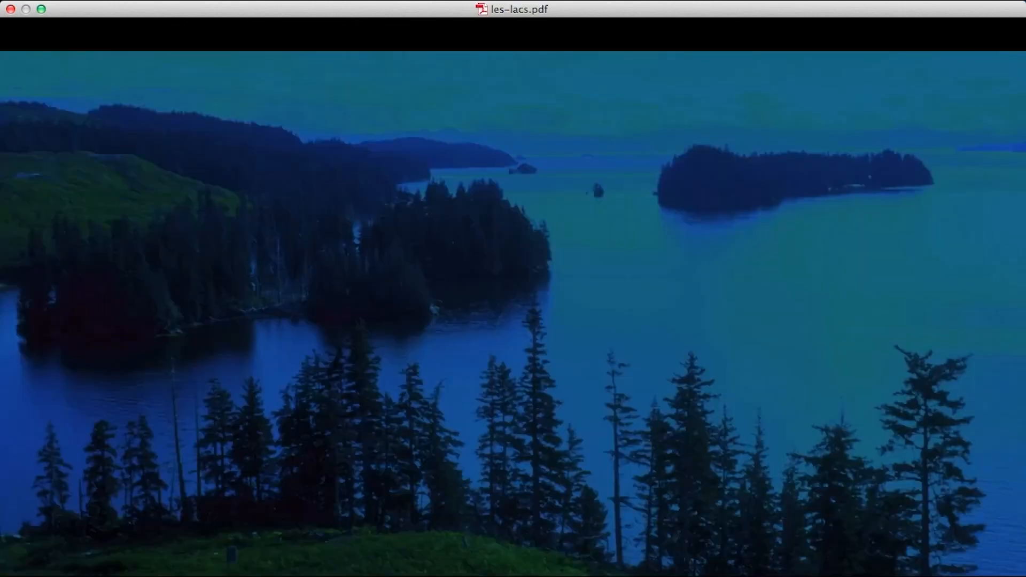
{"action": "key", "text": "Right"}
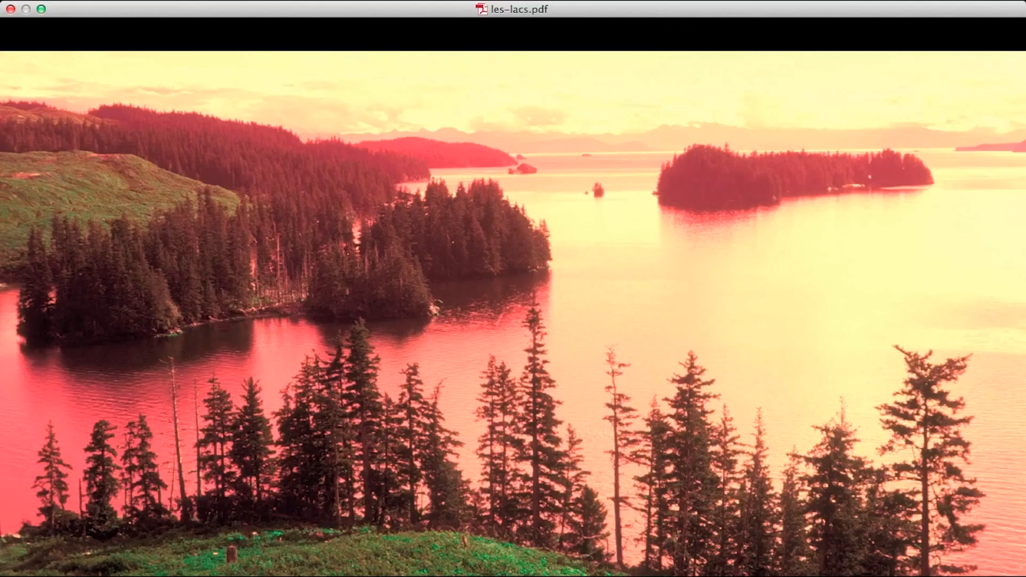
{"action": "key", "text": "Right"}
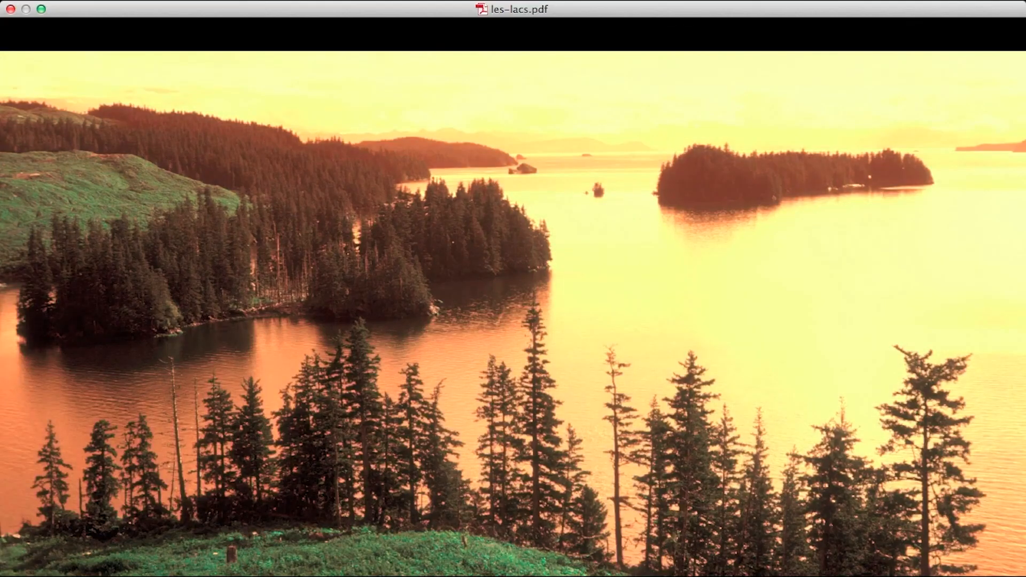
{"action": "left_click", "coordinate": [951, 228]}
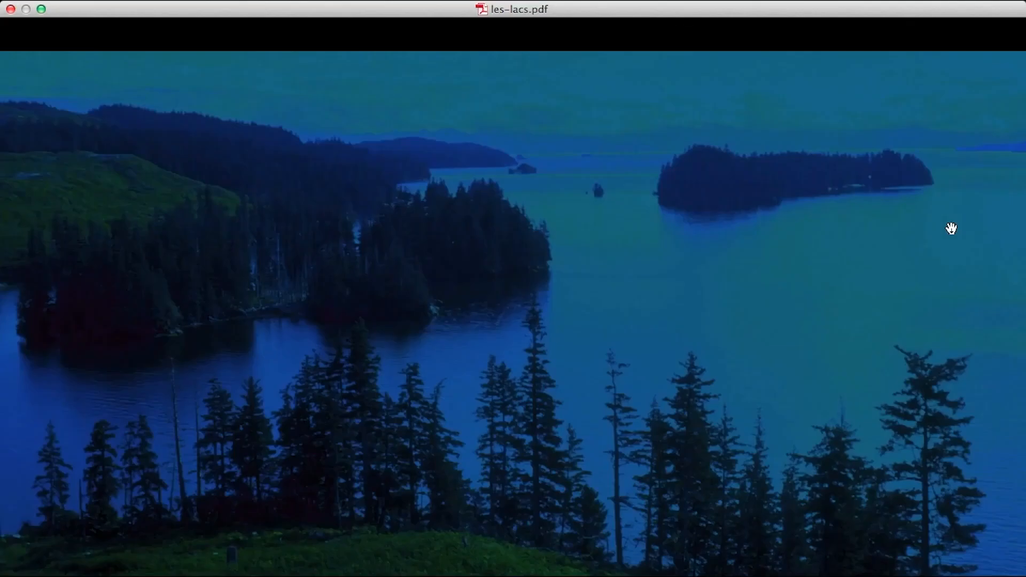
{"action": "key", "text": "Escape"}
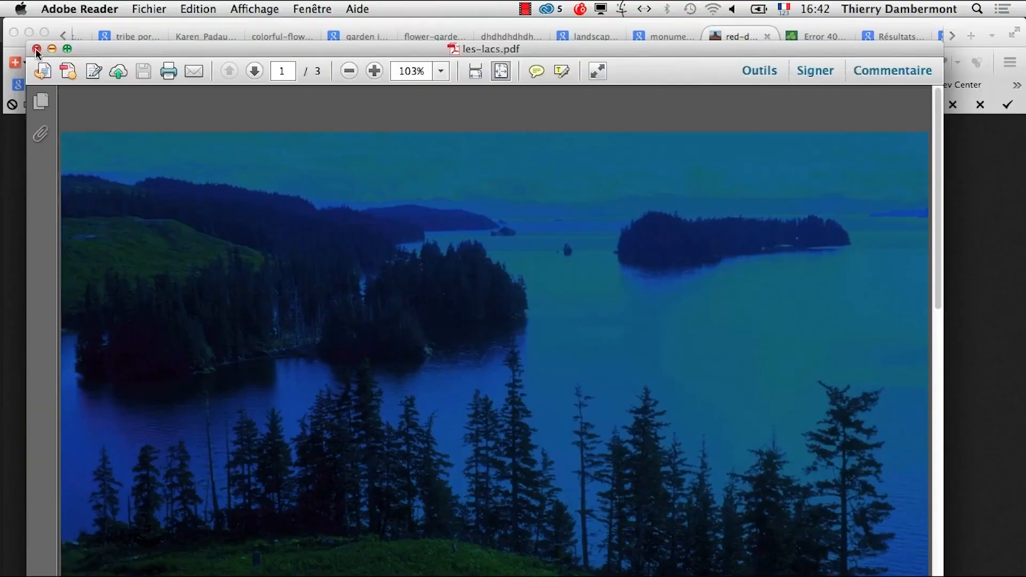
{"action": "left_click", "coordinate": [36, 50]}
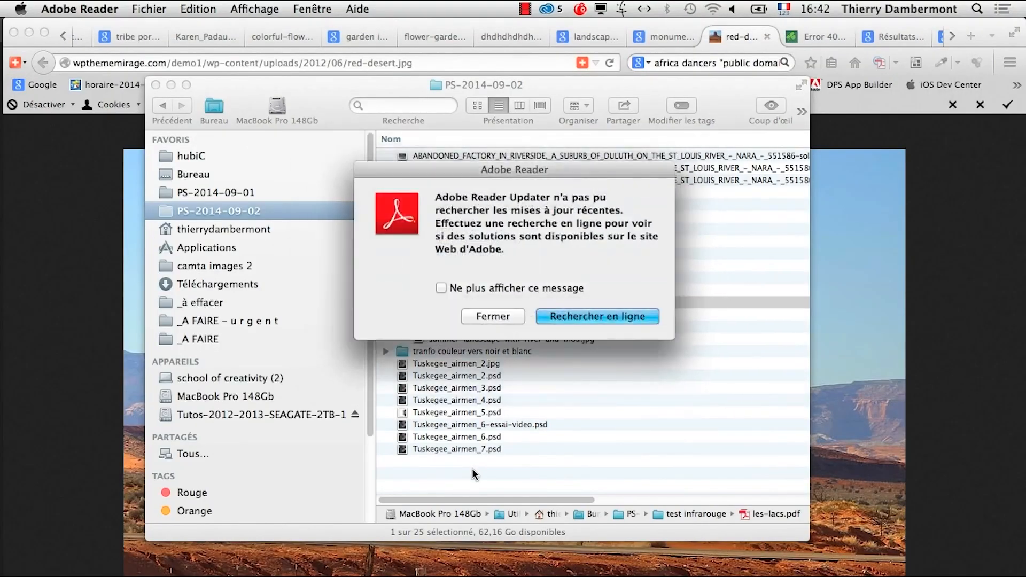
{"action": "left_click", "coordinate": [501, 317]}
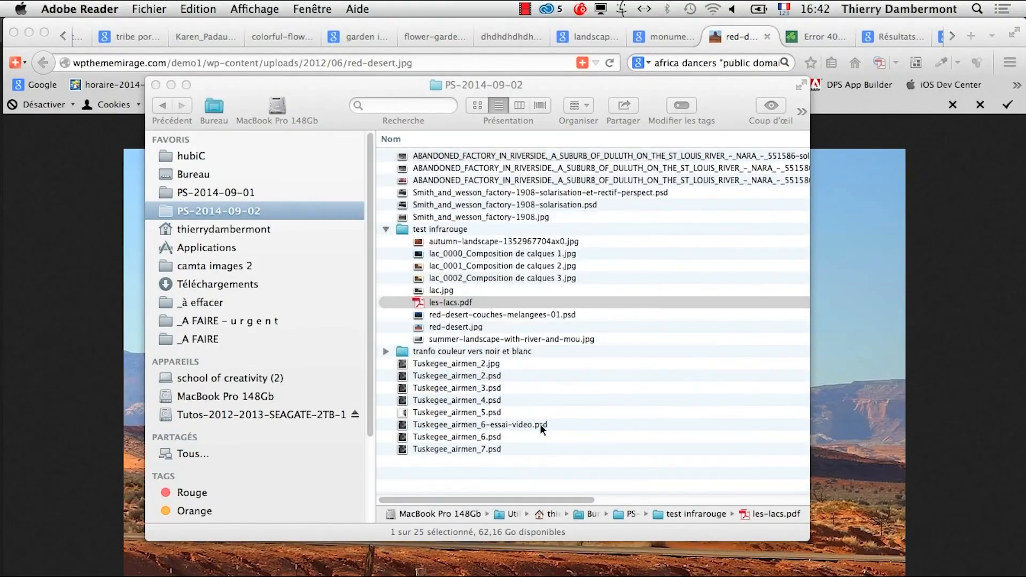